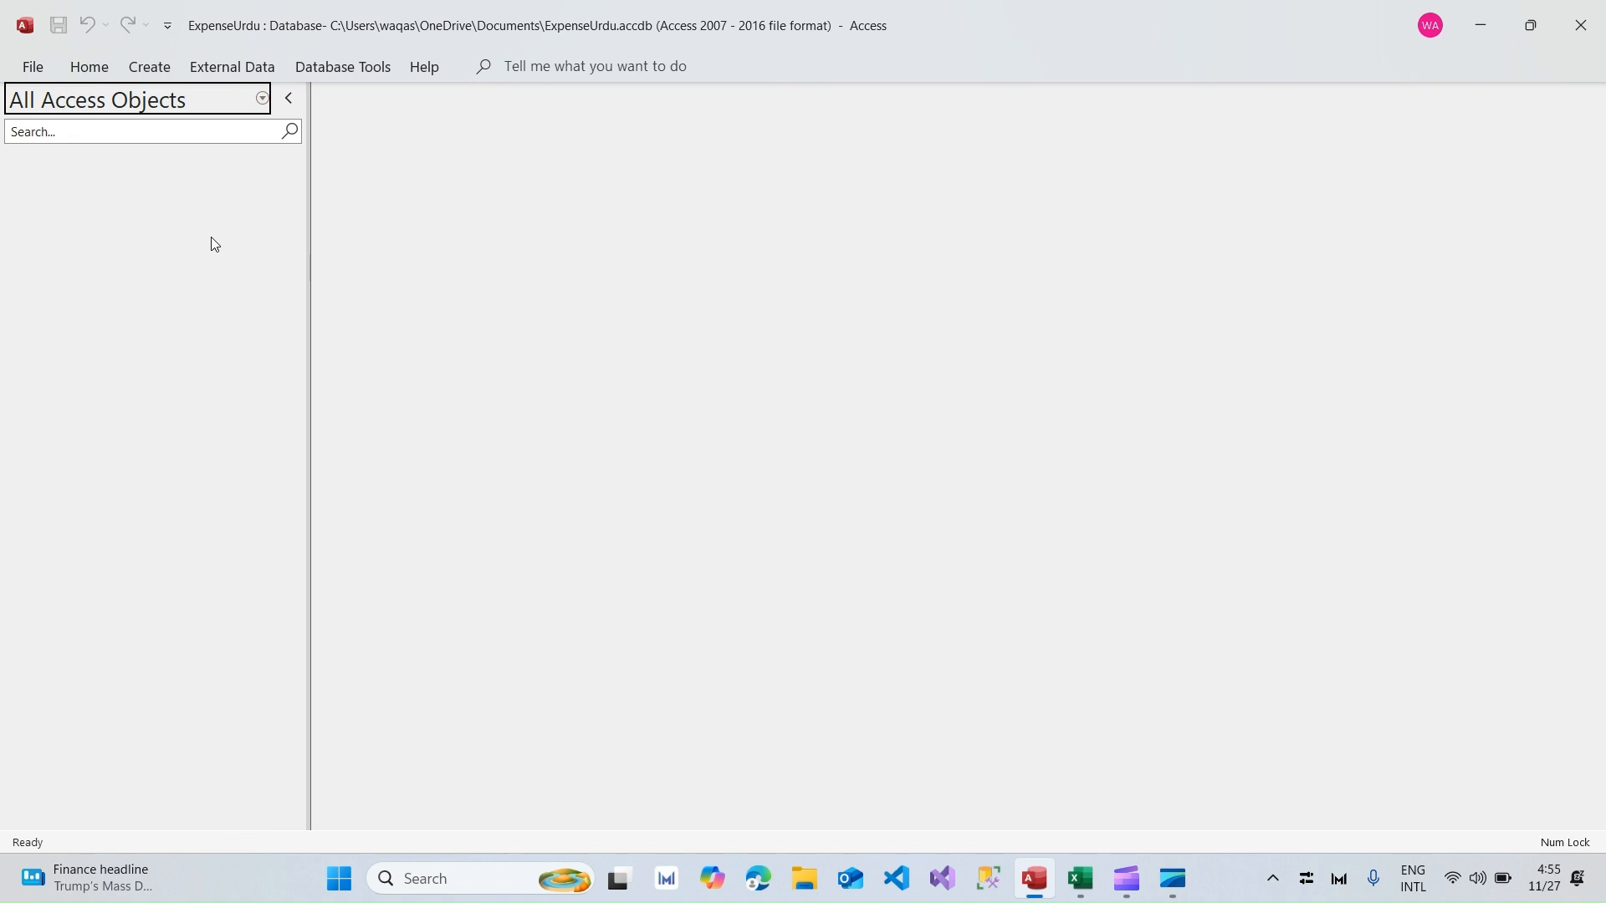
# Step: Create a new blank table in the ExpenseUrdu database
pyautogui.click(165, 77)
pyautogui.click(159, 258)
pyautogui.click(149, 71)
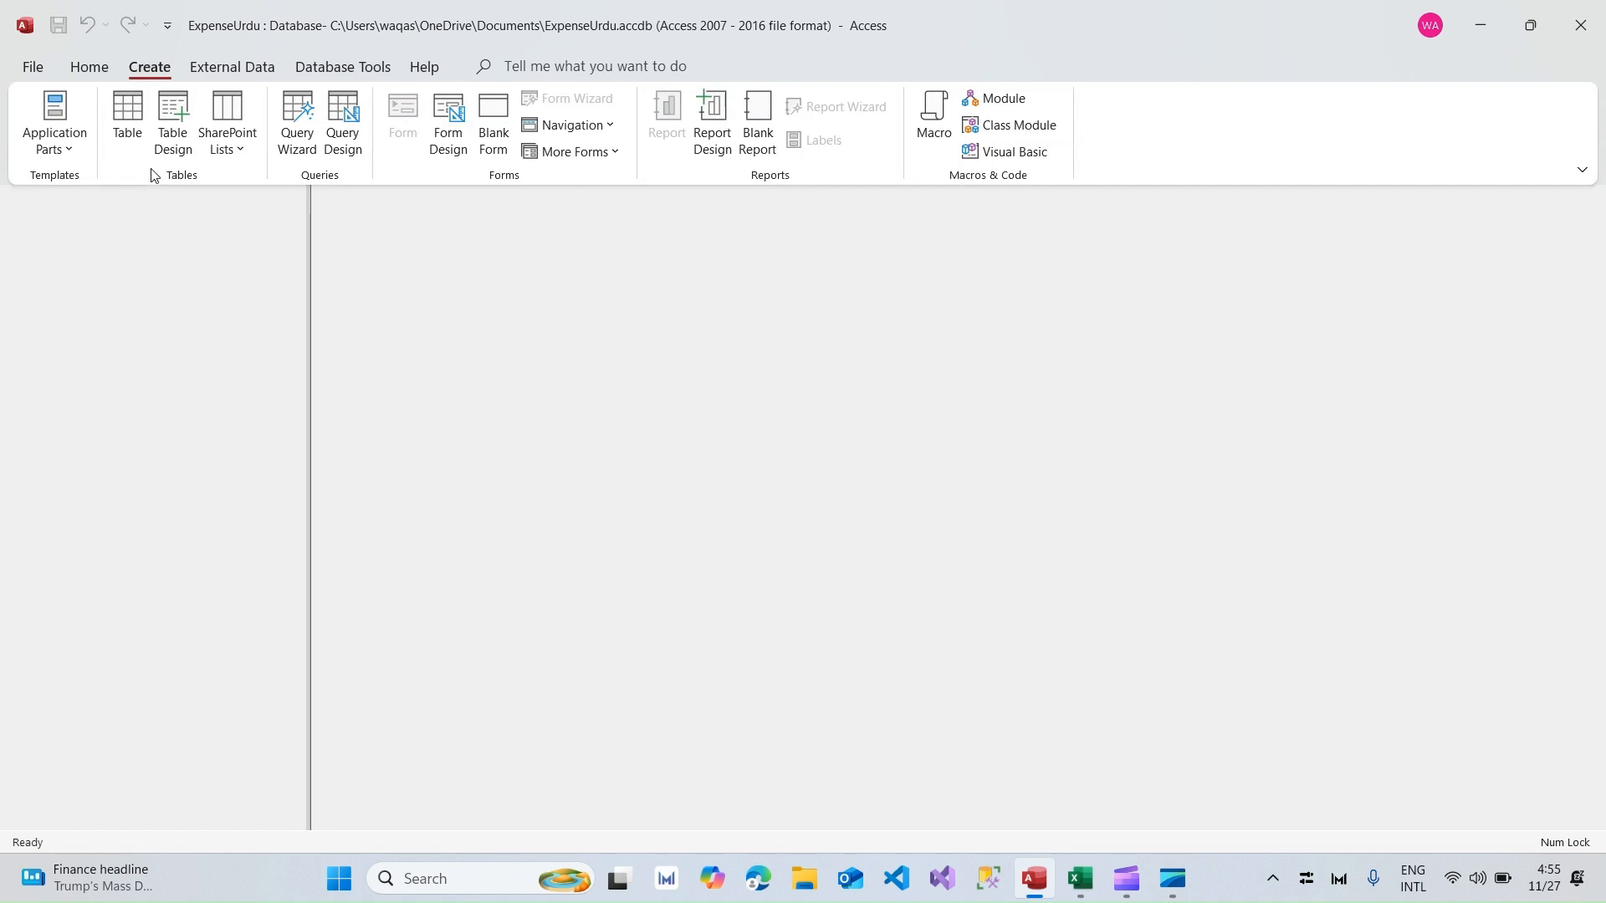
pyautogui.click(127, 121)
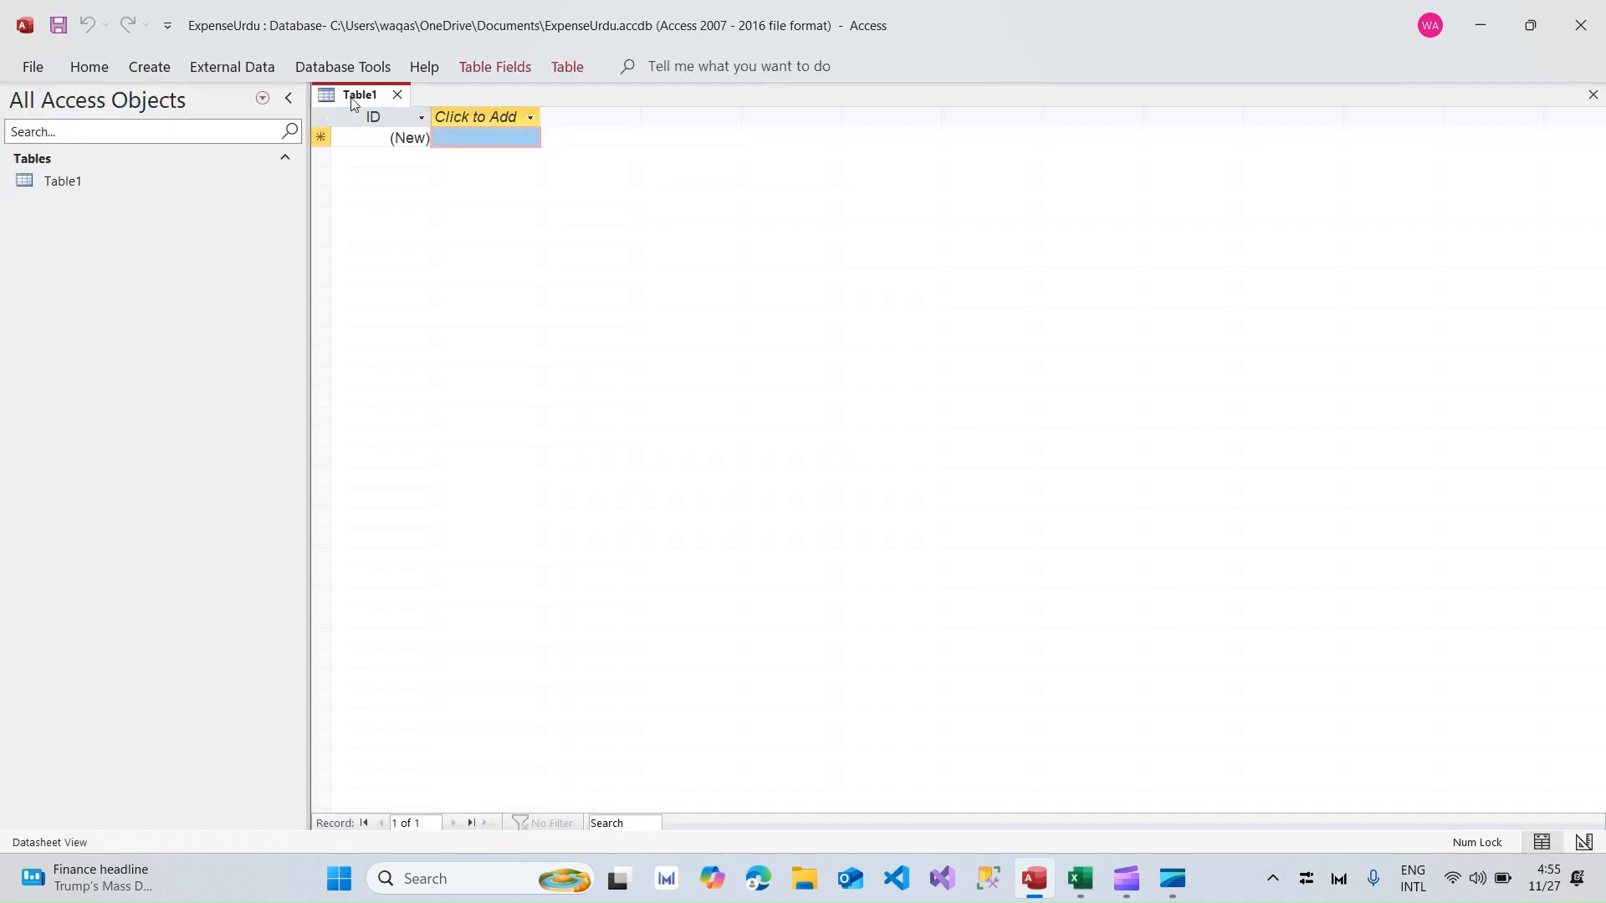
# Step: Open the new table in Design View, saving it as UsersT after checking the table plan in Excel
pyautogui.rightClick(355, 104)
pyautogui.click(422, 212)
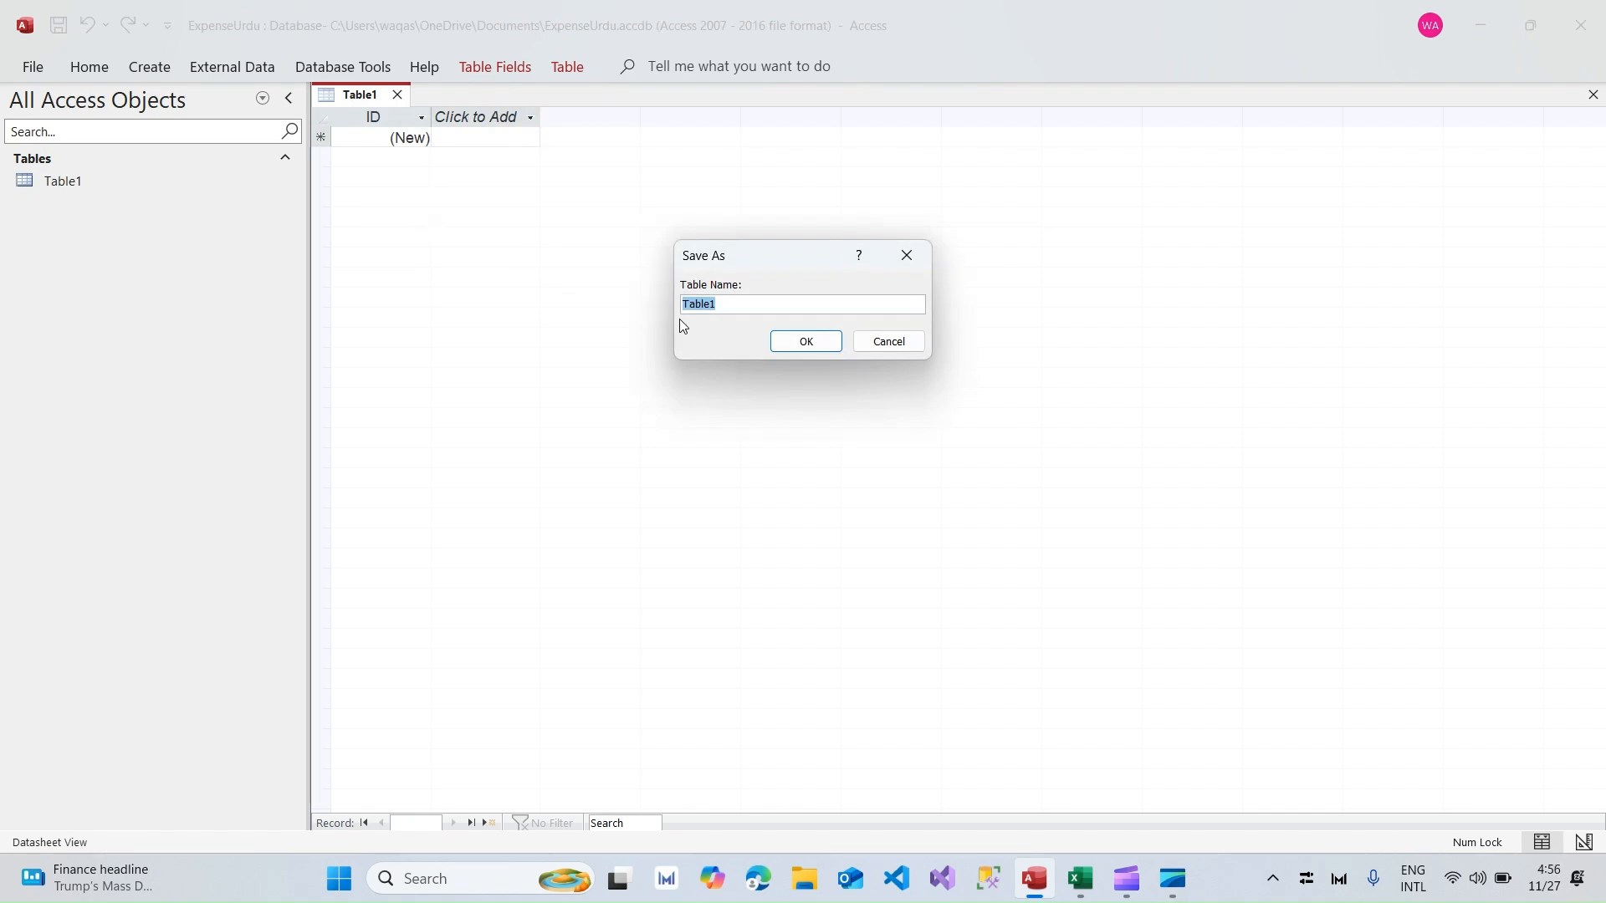
pyautogui.hotkey('alt', 'Tab')
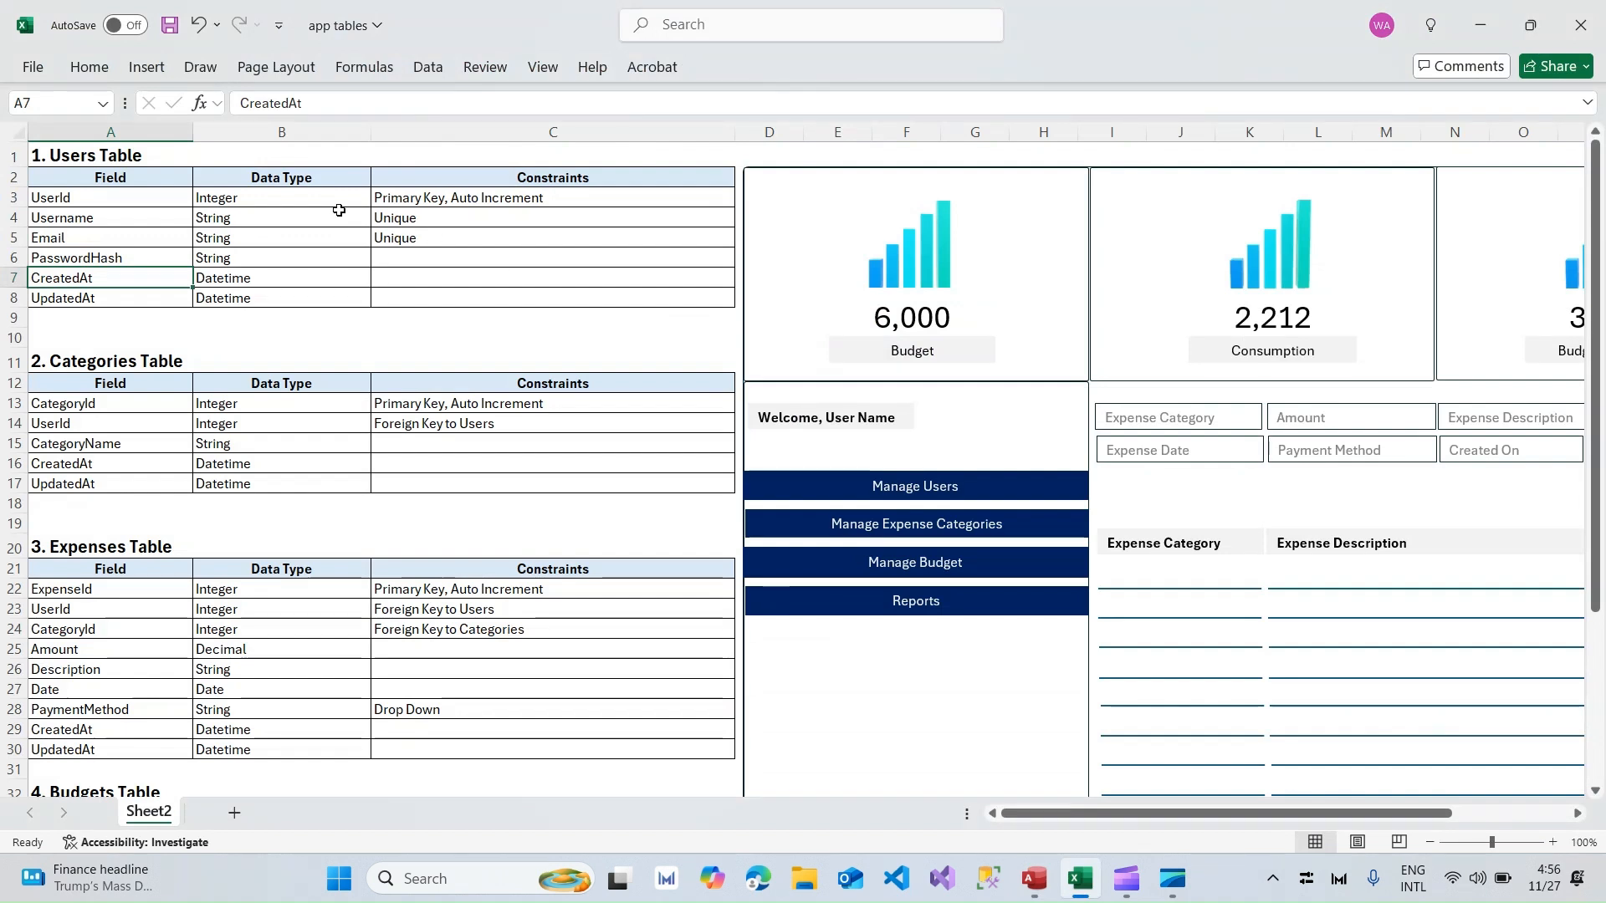
pyautogui.hotkey('alt', 'Tab')
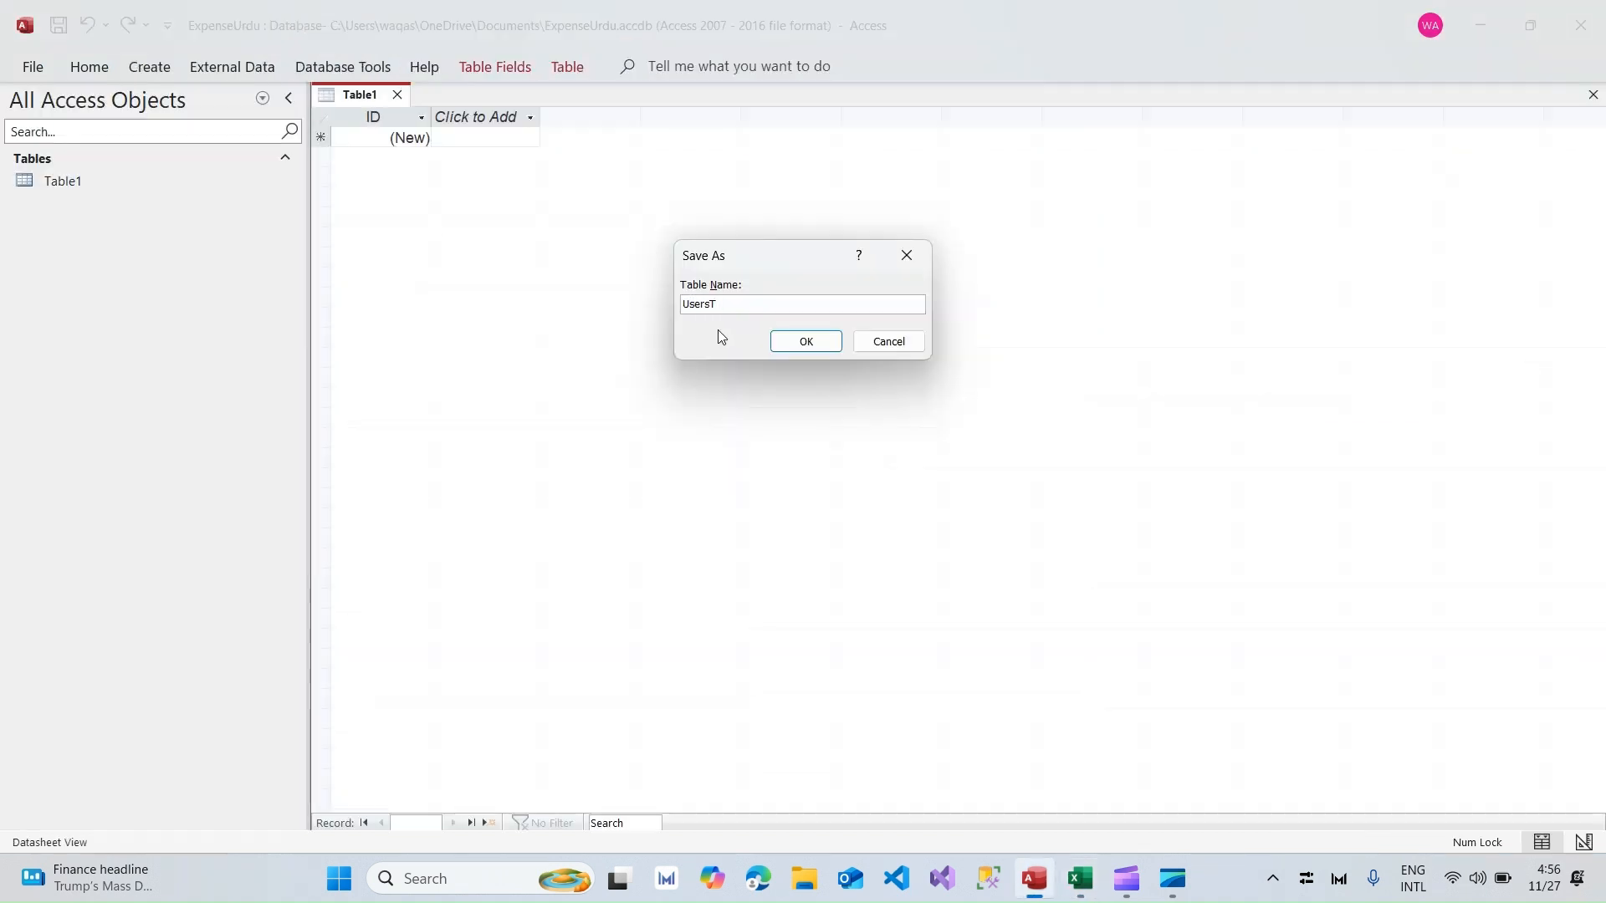
pyautogui.press('Return')
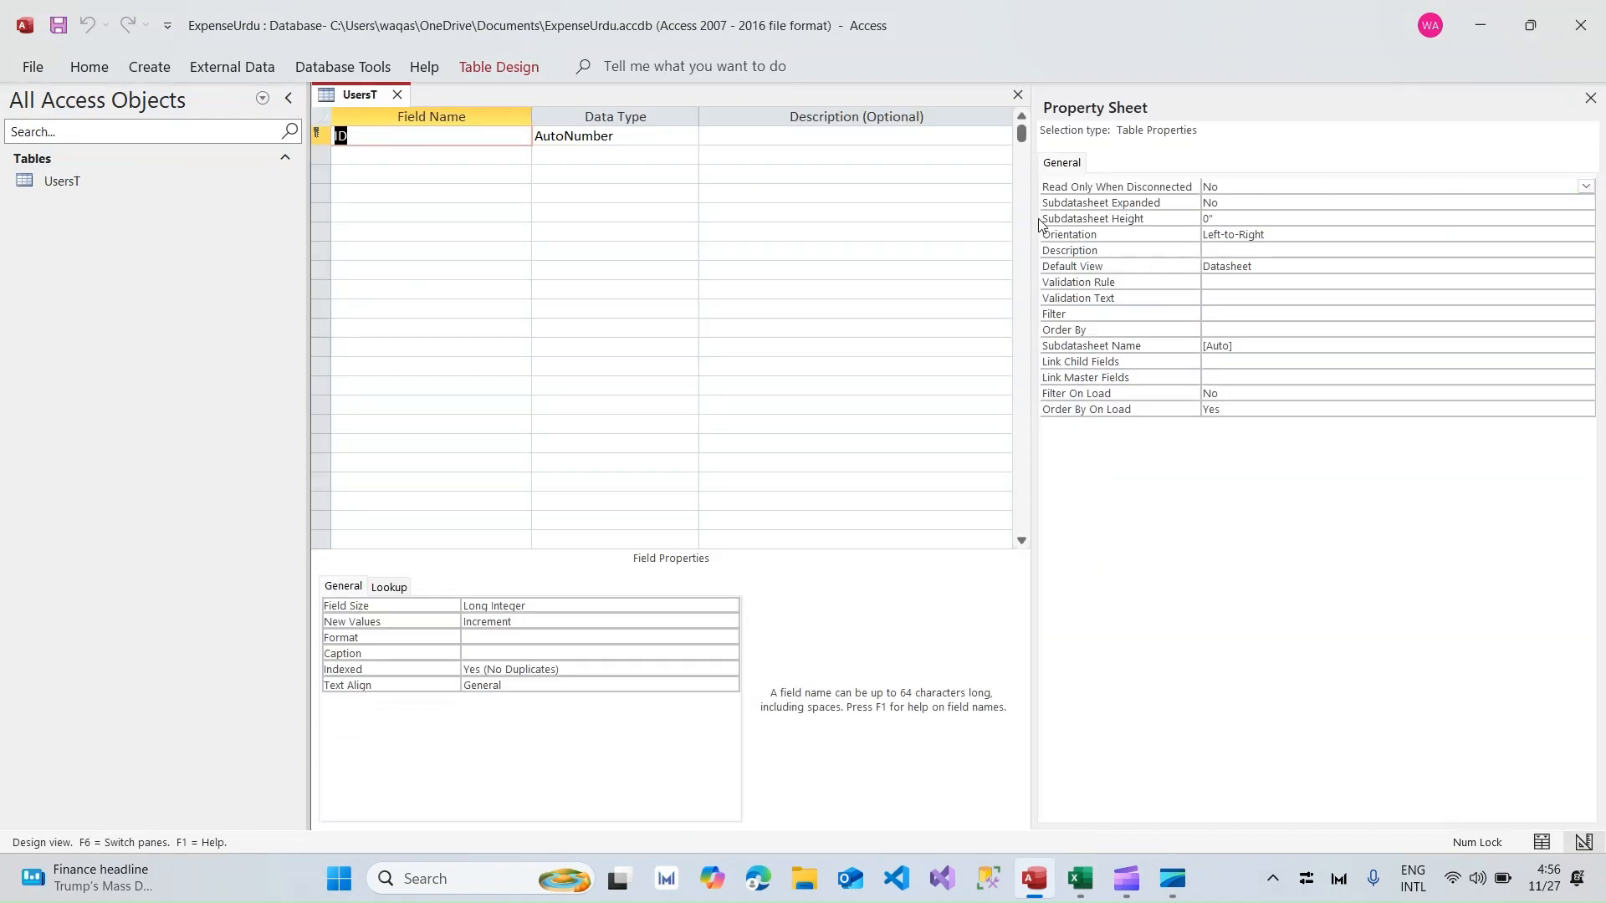
# Step: Narrow the property sheet and add a Short Text field below ID, named UserId as copied from the Users Table plan in Excel
pyautogui.moveTo(1035, 222); pyautogui.dragTo(1131, 218)
pyautogui.hotkey('alt', 'Tab')
pyautogui.doubleClick(80, 196)
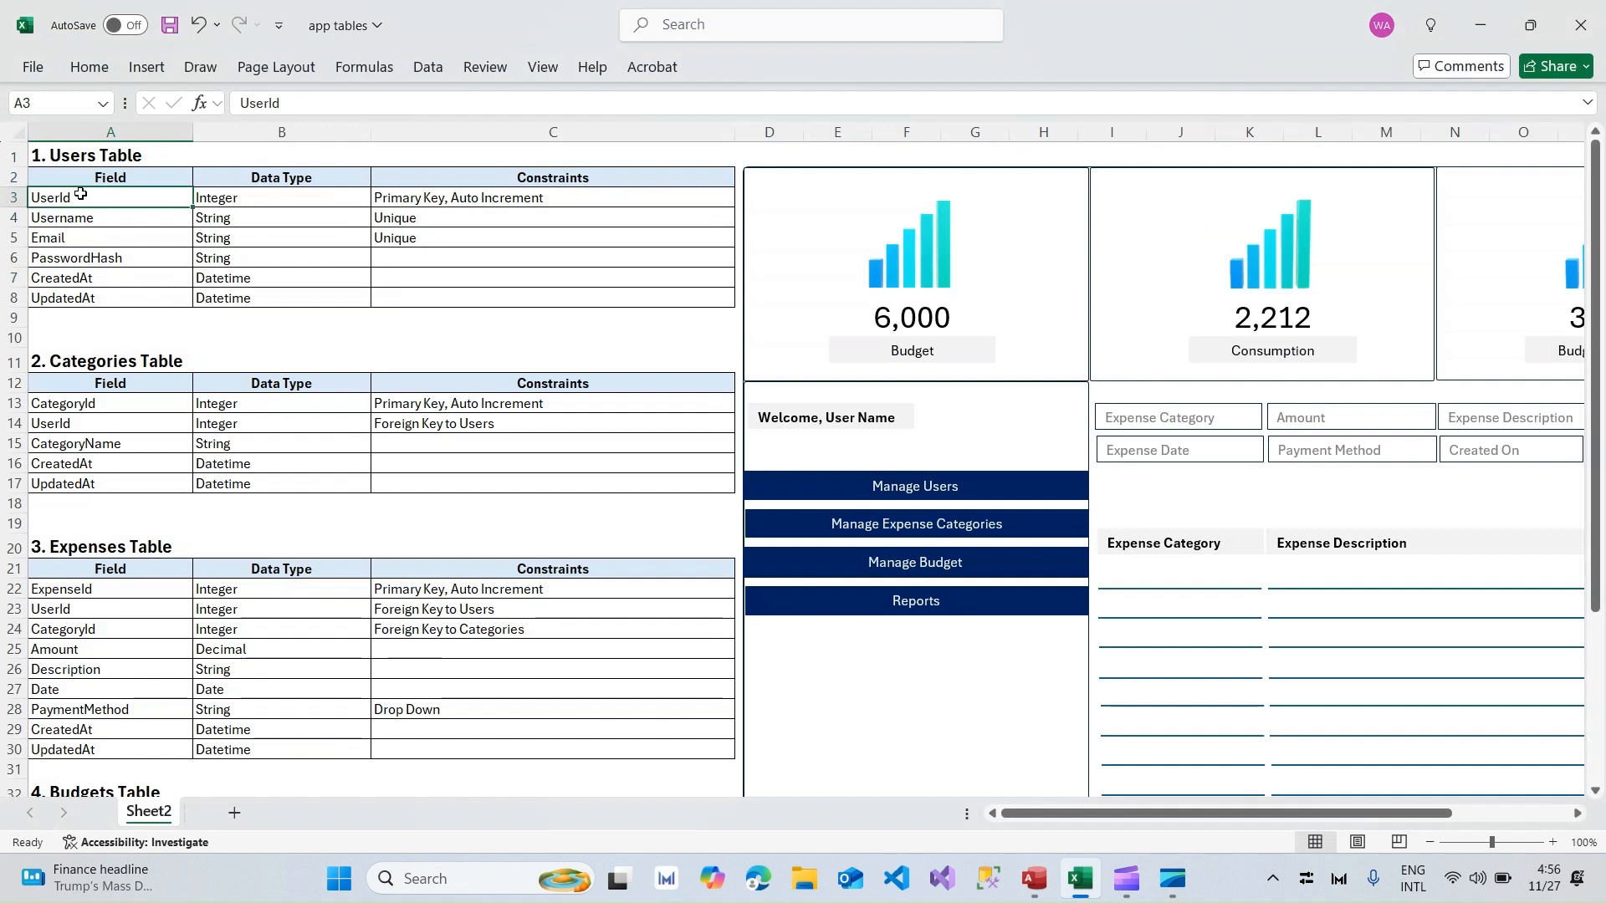
pyautogui.moveTo(79, 195); pyautogui.dragTo(2, 187)
pyautogui.hotkey('ctrl', 'c')
pyautogui.hotkey('alt', 'Tab')
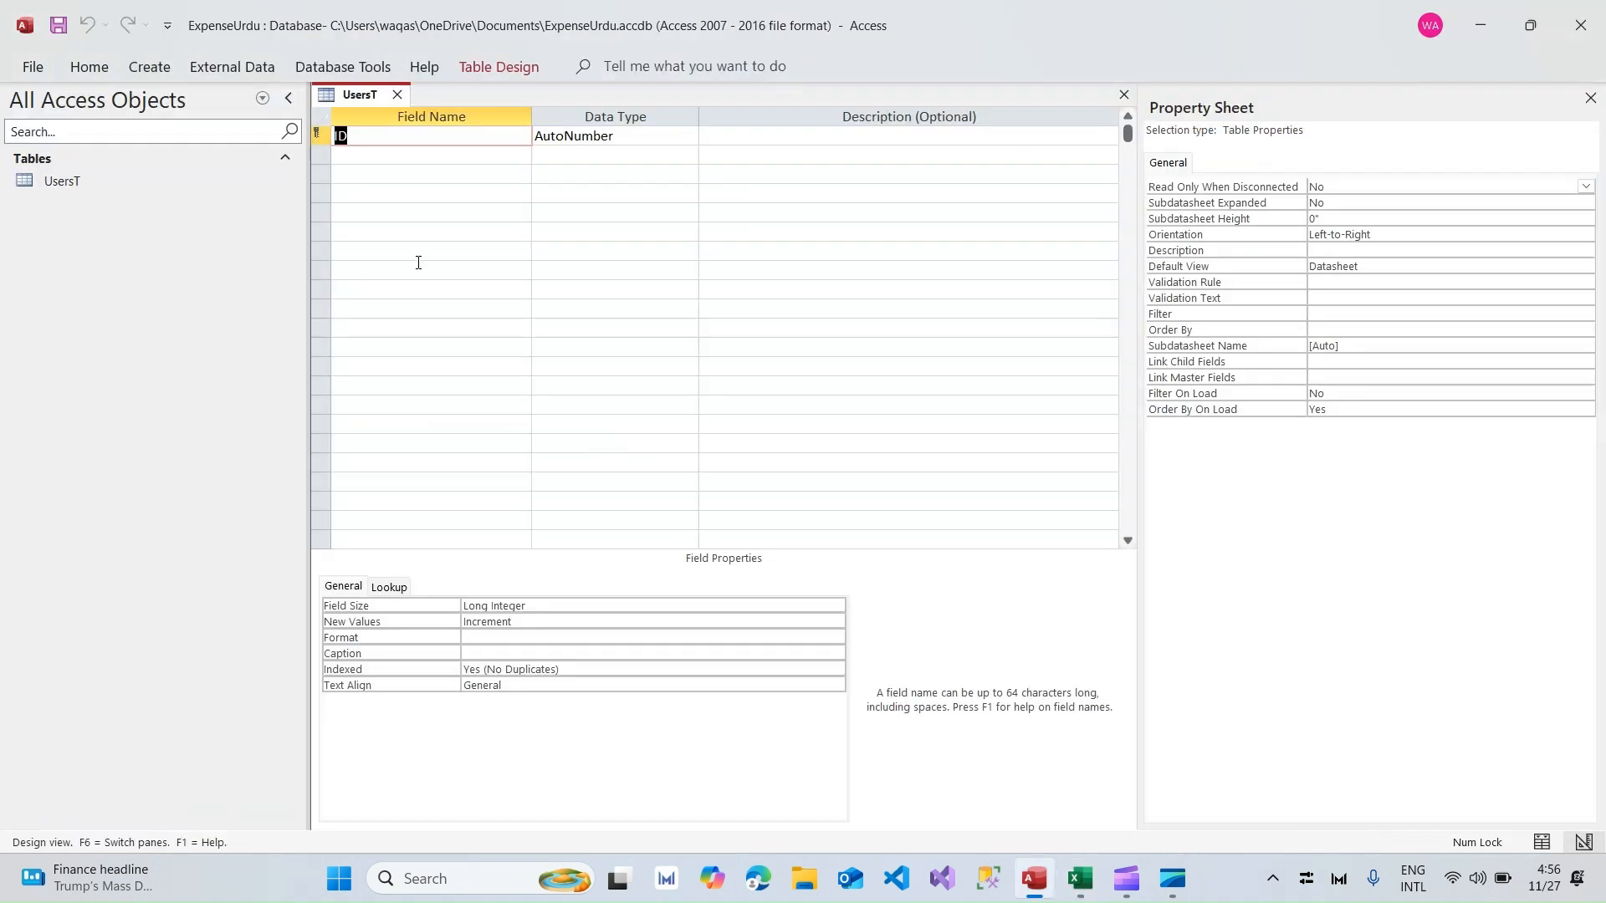
pyautogui.click(423, 155)
pyautogui.hotkey('ctrl', 'v')
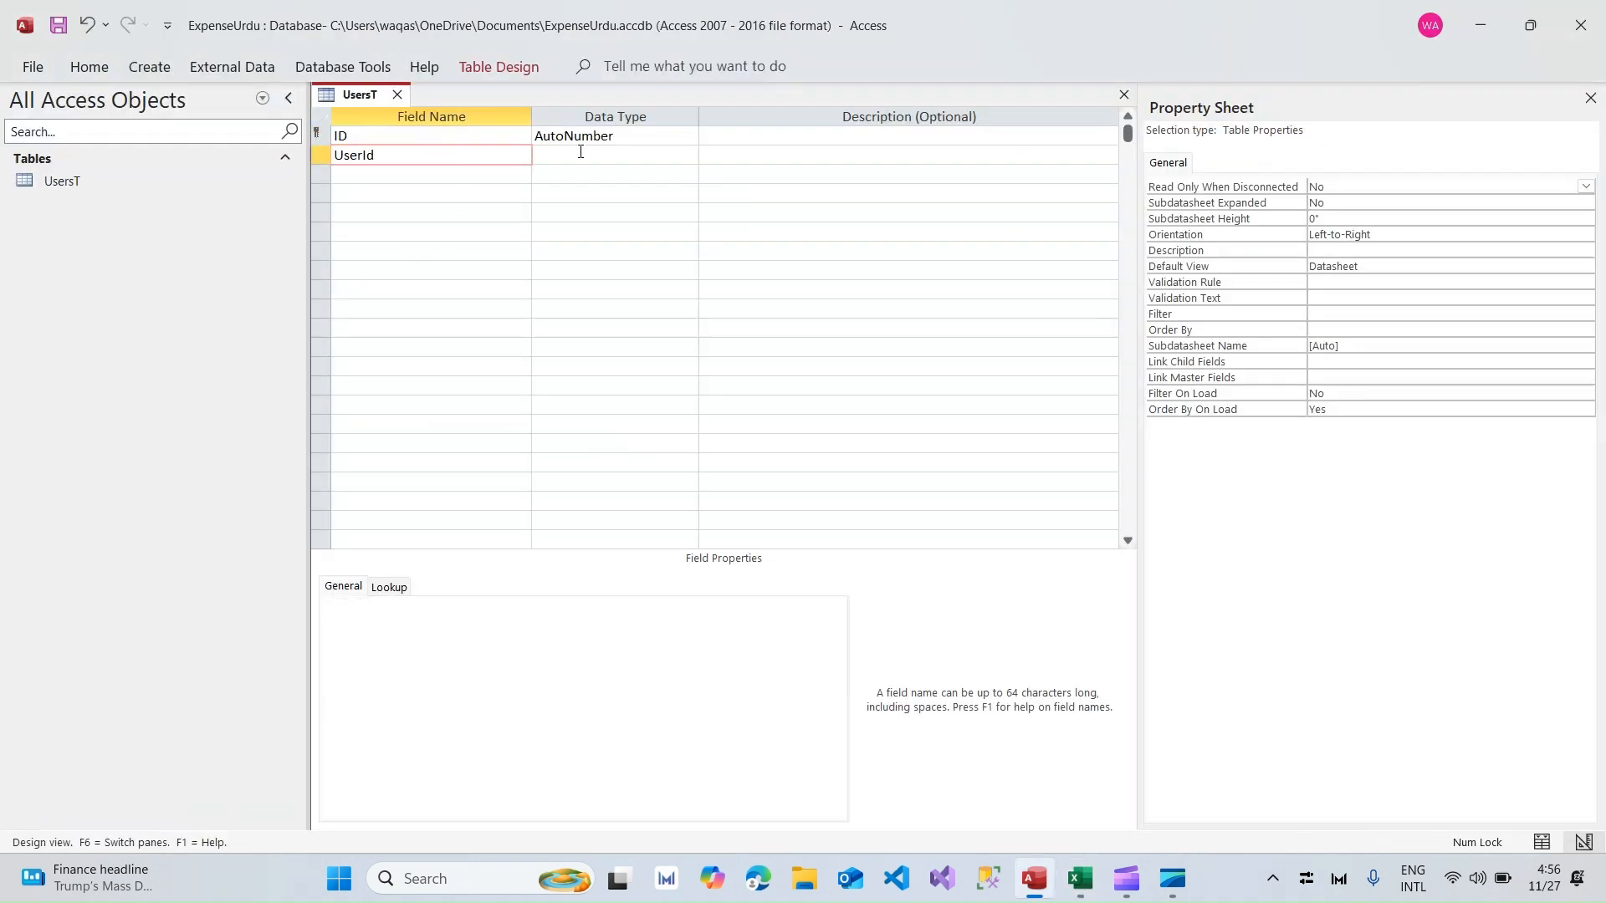
pyautogui.click(580, 155)
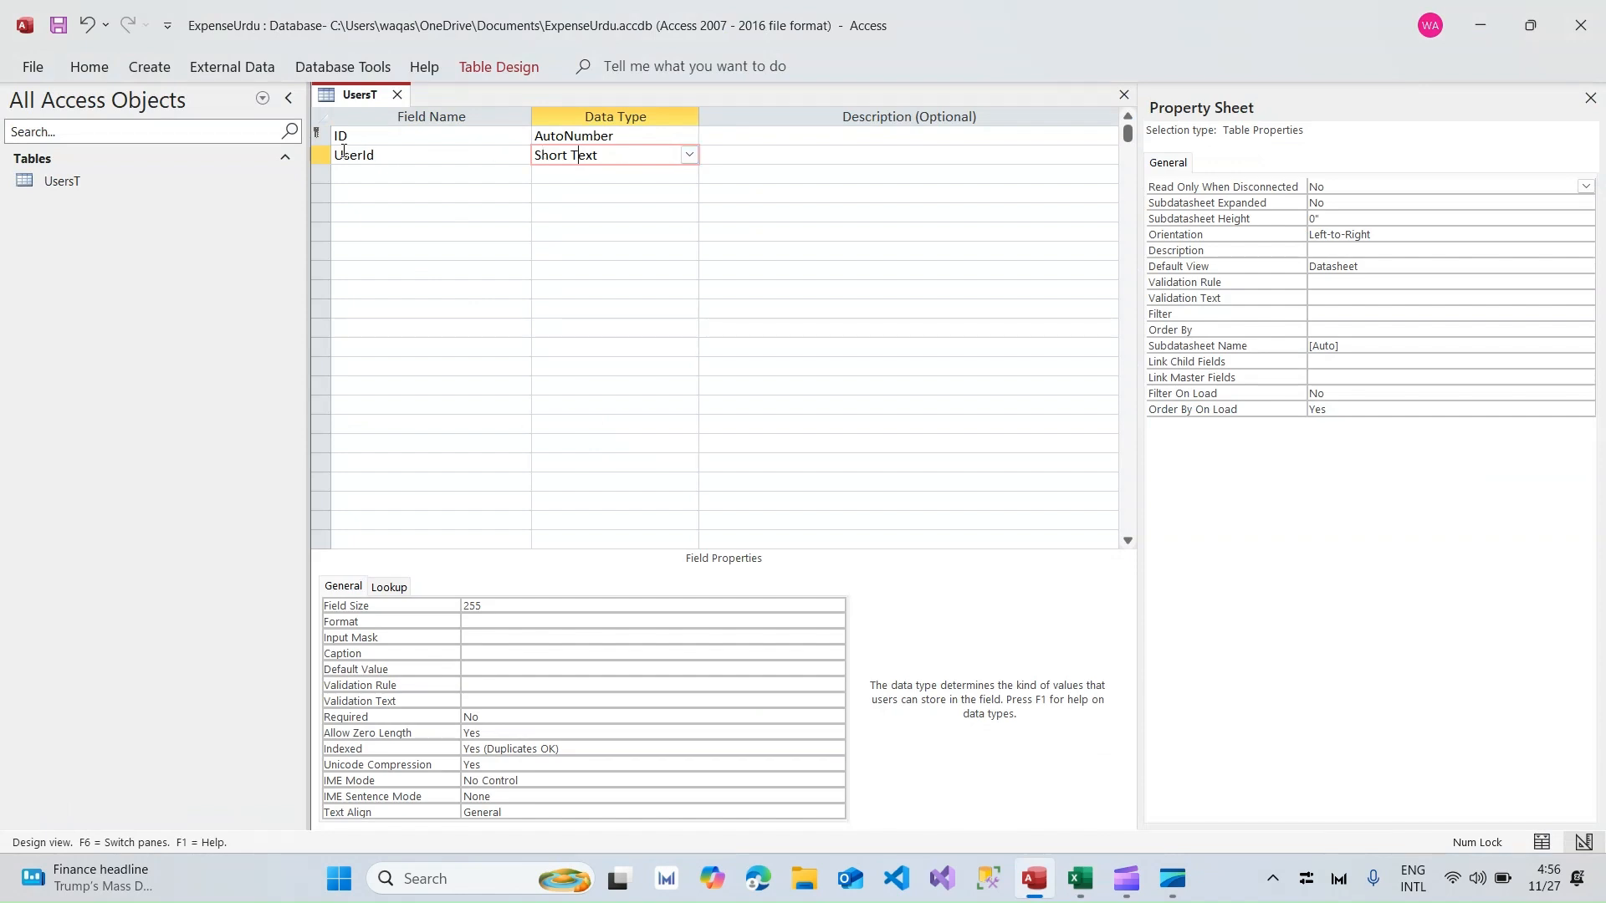
# Step: Rename the AutoNumber ID field as UserId
pyautogui.moveTo(386, 141); pyautogui.dragTo(308, 131)
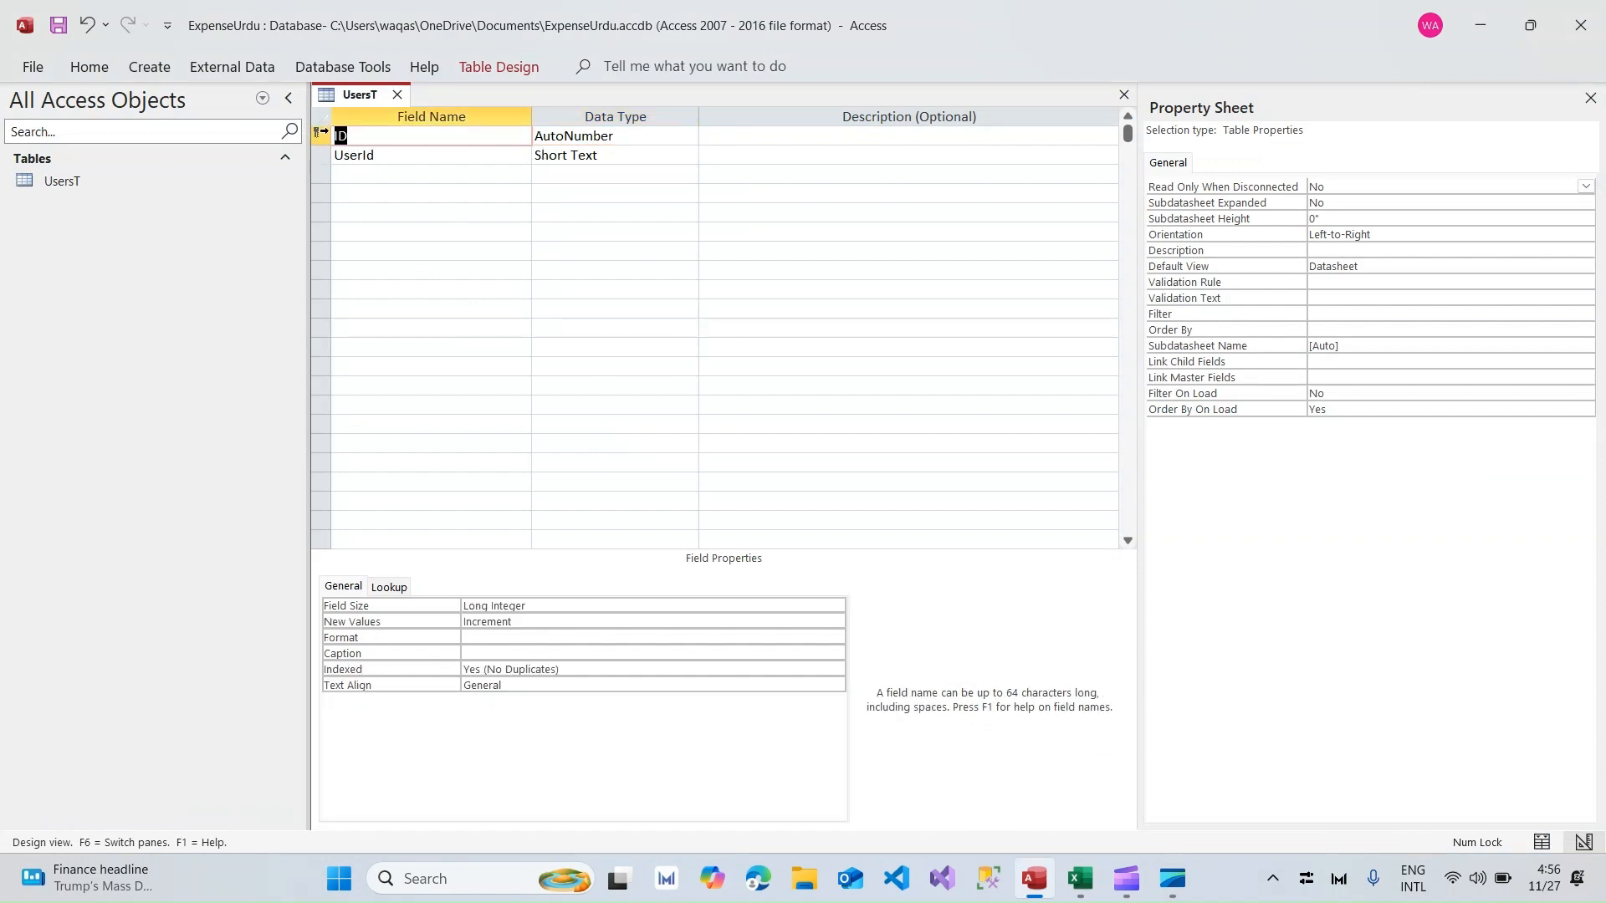
pyautogui.hotkey('ctrl', 'v')
pyautogui.press('Tab')
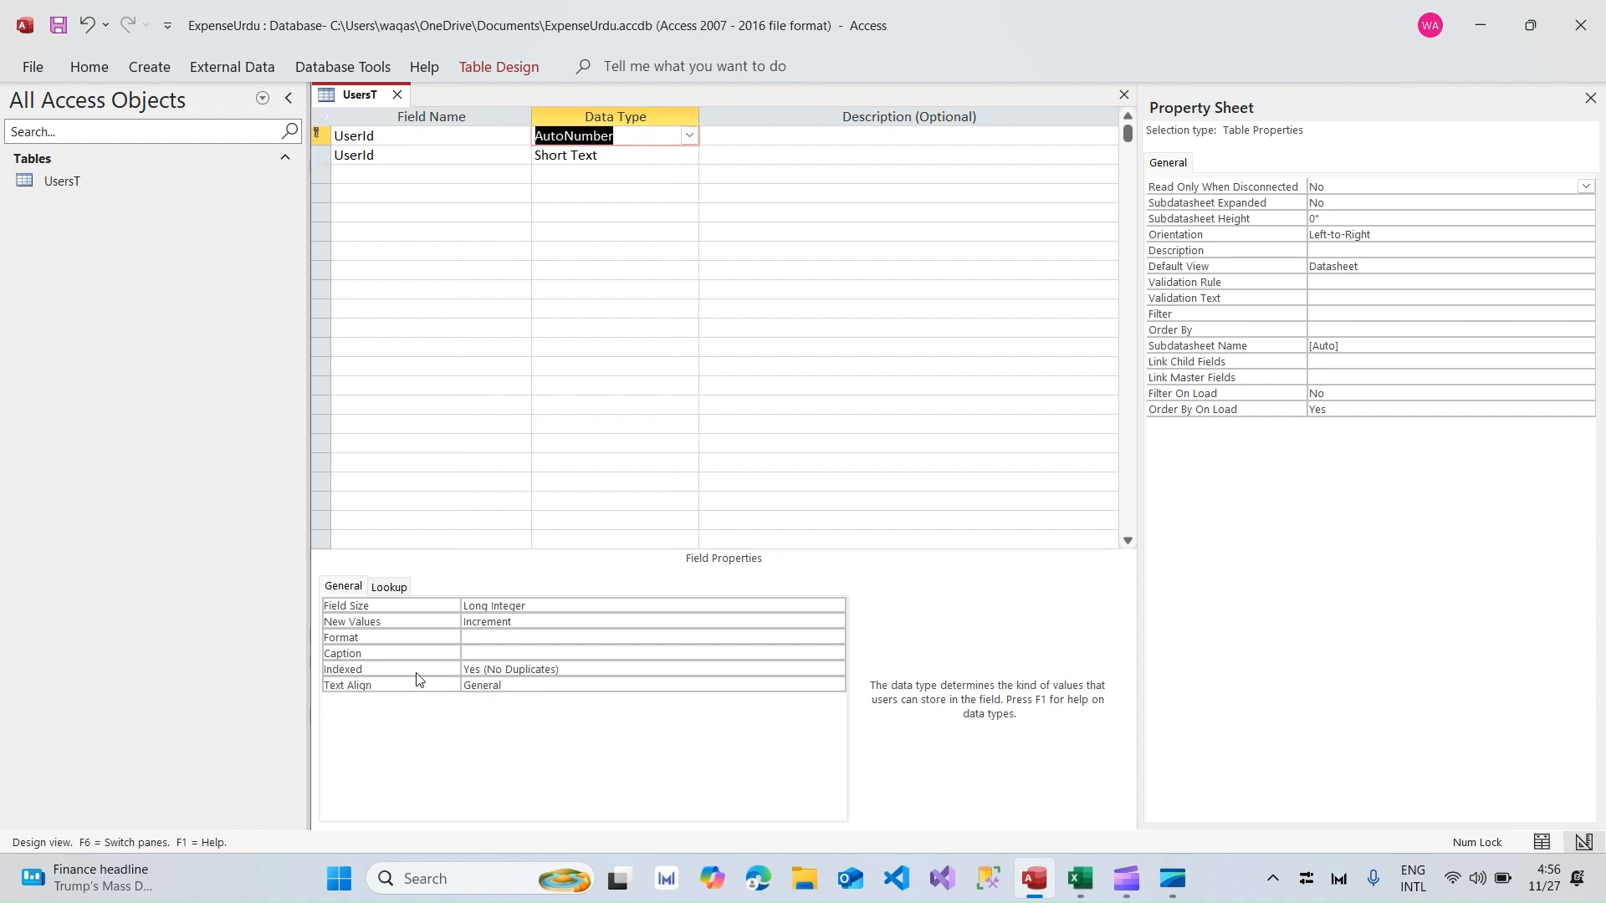
# Step: Rename the second field of UsersT as Username, copying the name from the Users Table plan in Excel
pyautogui.hotkey('alt', 'Tab')
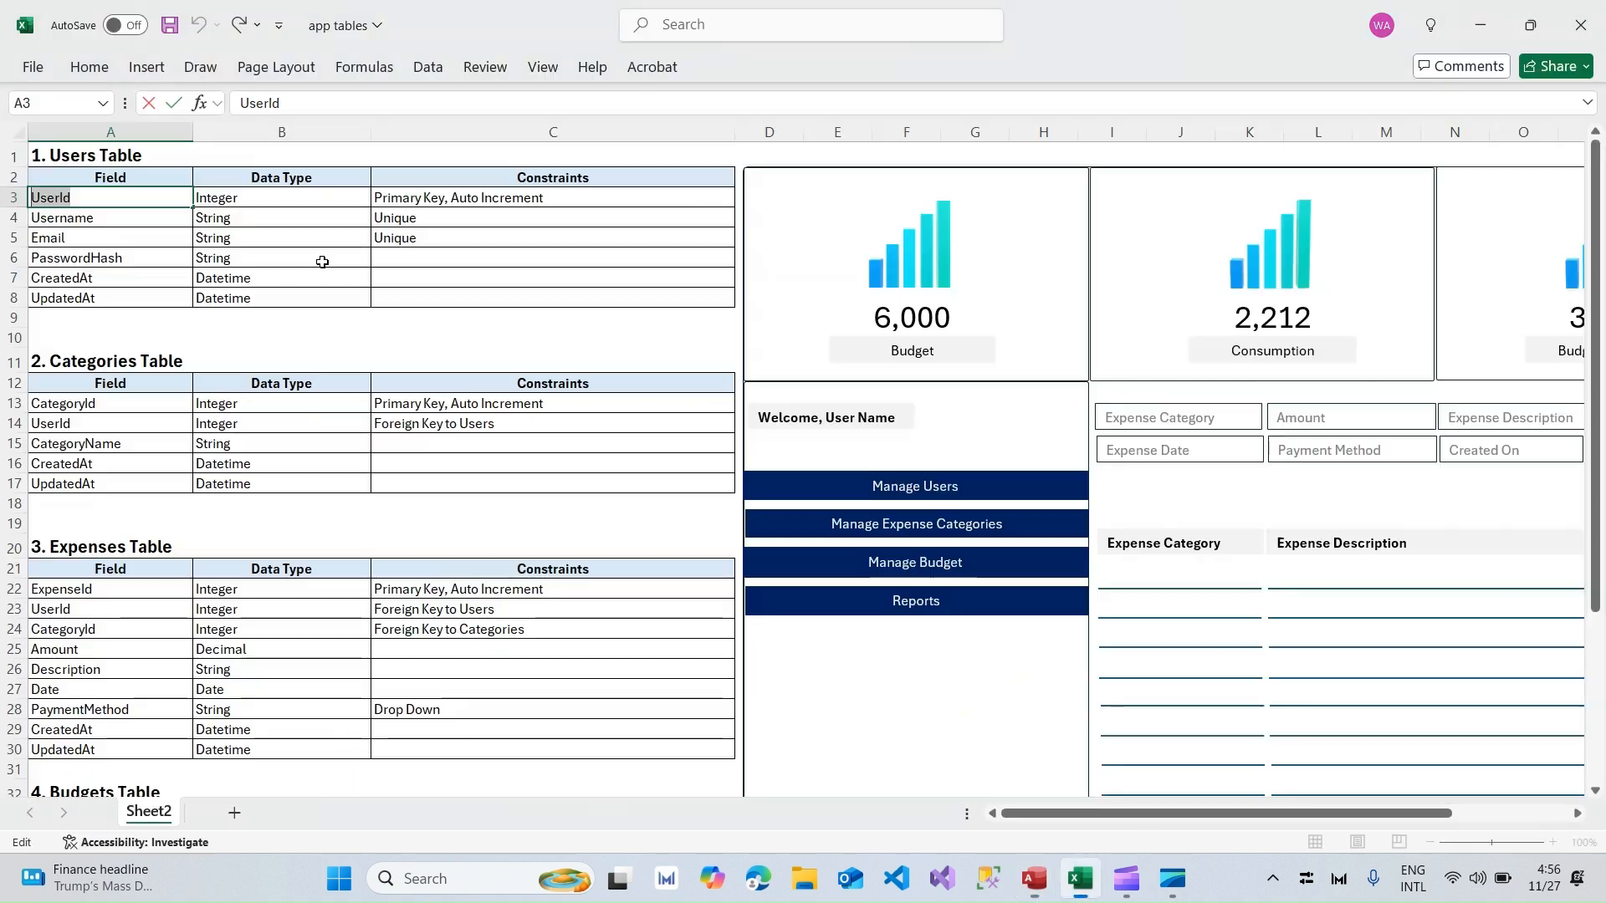
pyautogui.doubleClick(94, 219)
pyautogui.doubleClick(61, 212)
pyautogui.hotkey('ctrl', 'c')
pyautogui.hotkey('alt', 'Tab')
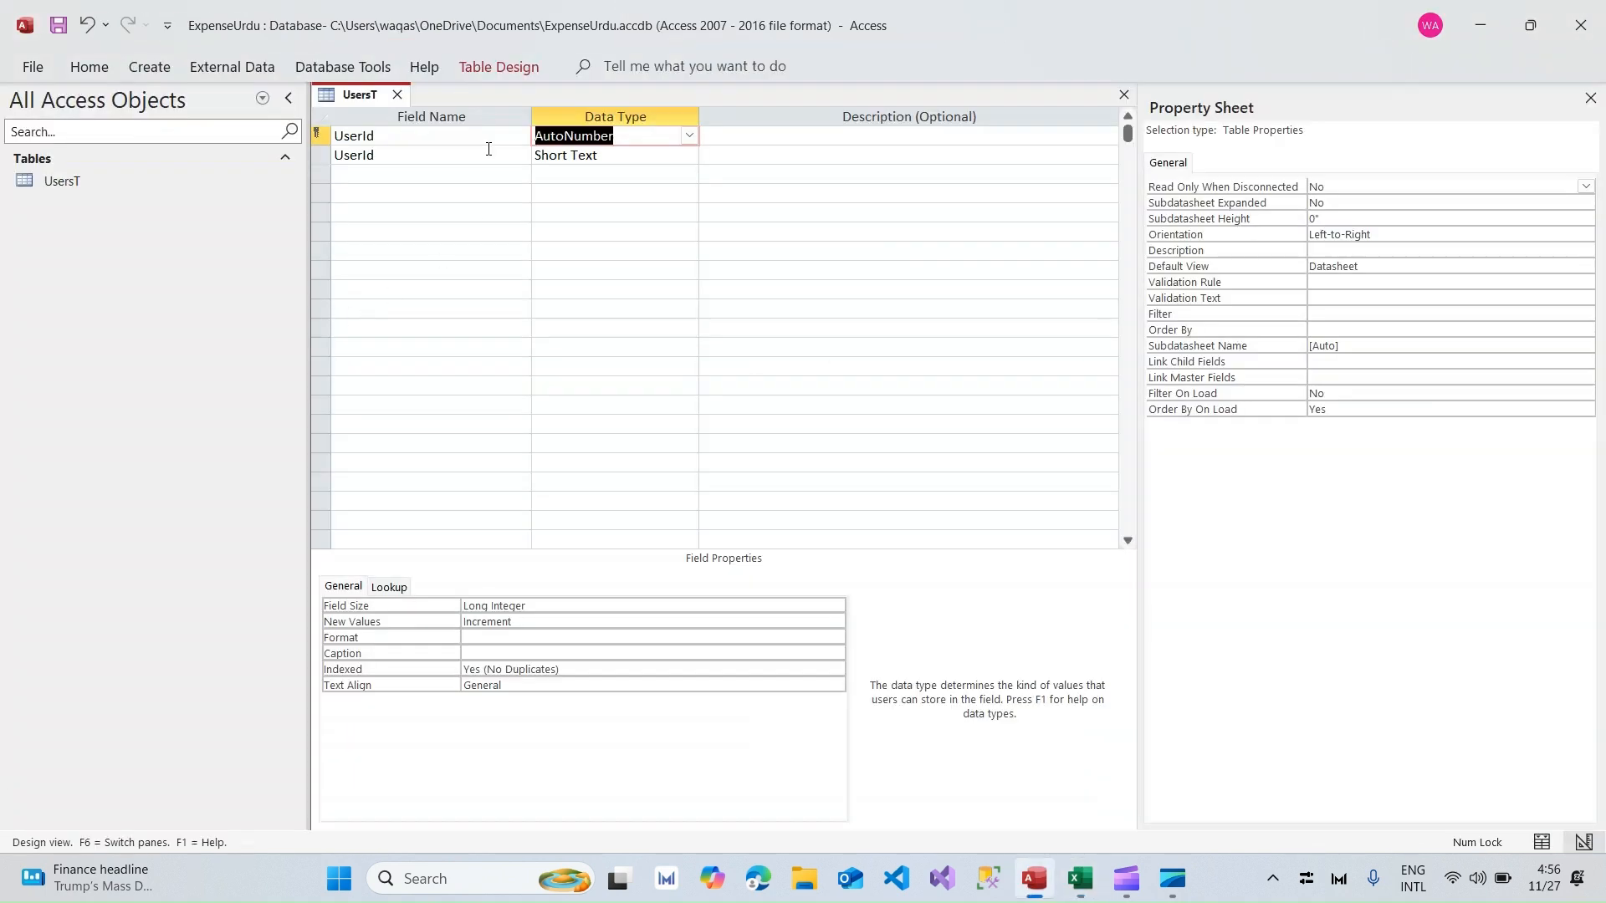
pyautogui.moveTo(487, 153); pyautogui.dragTo(295, 147)
pyautogui.hotkey('ctrl', 'v')
pyautogui.press('Tab')
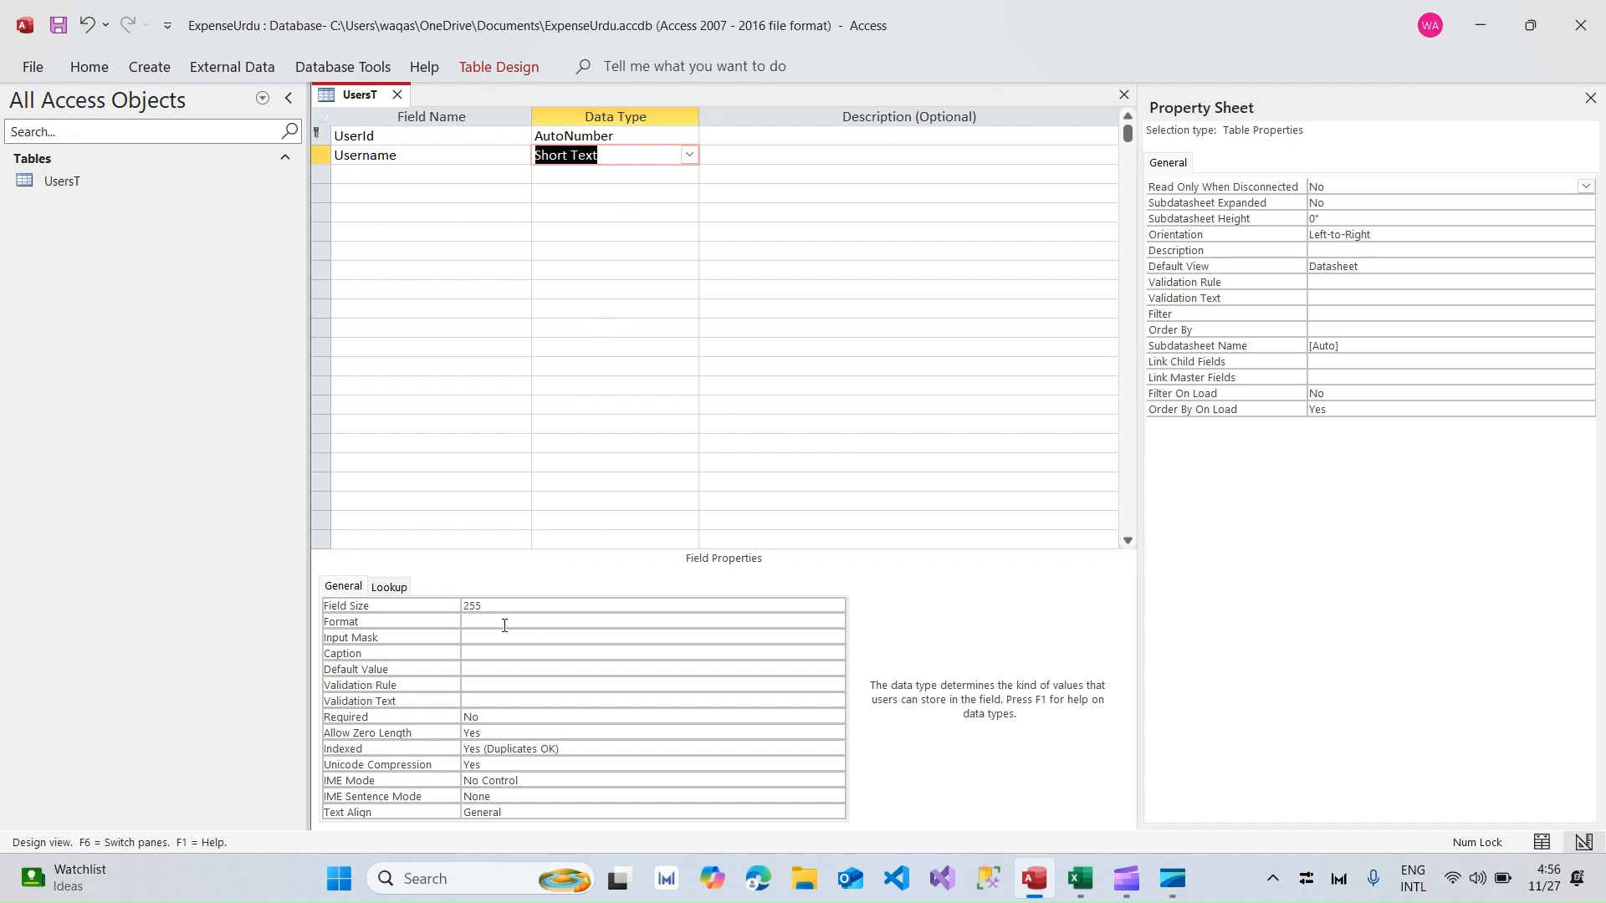
# Step: Copy the Email field name from the Excel plan and add it to UsersT as a Short Text field
pyautogui.hotkey('alt', 'Tab')
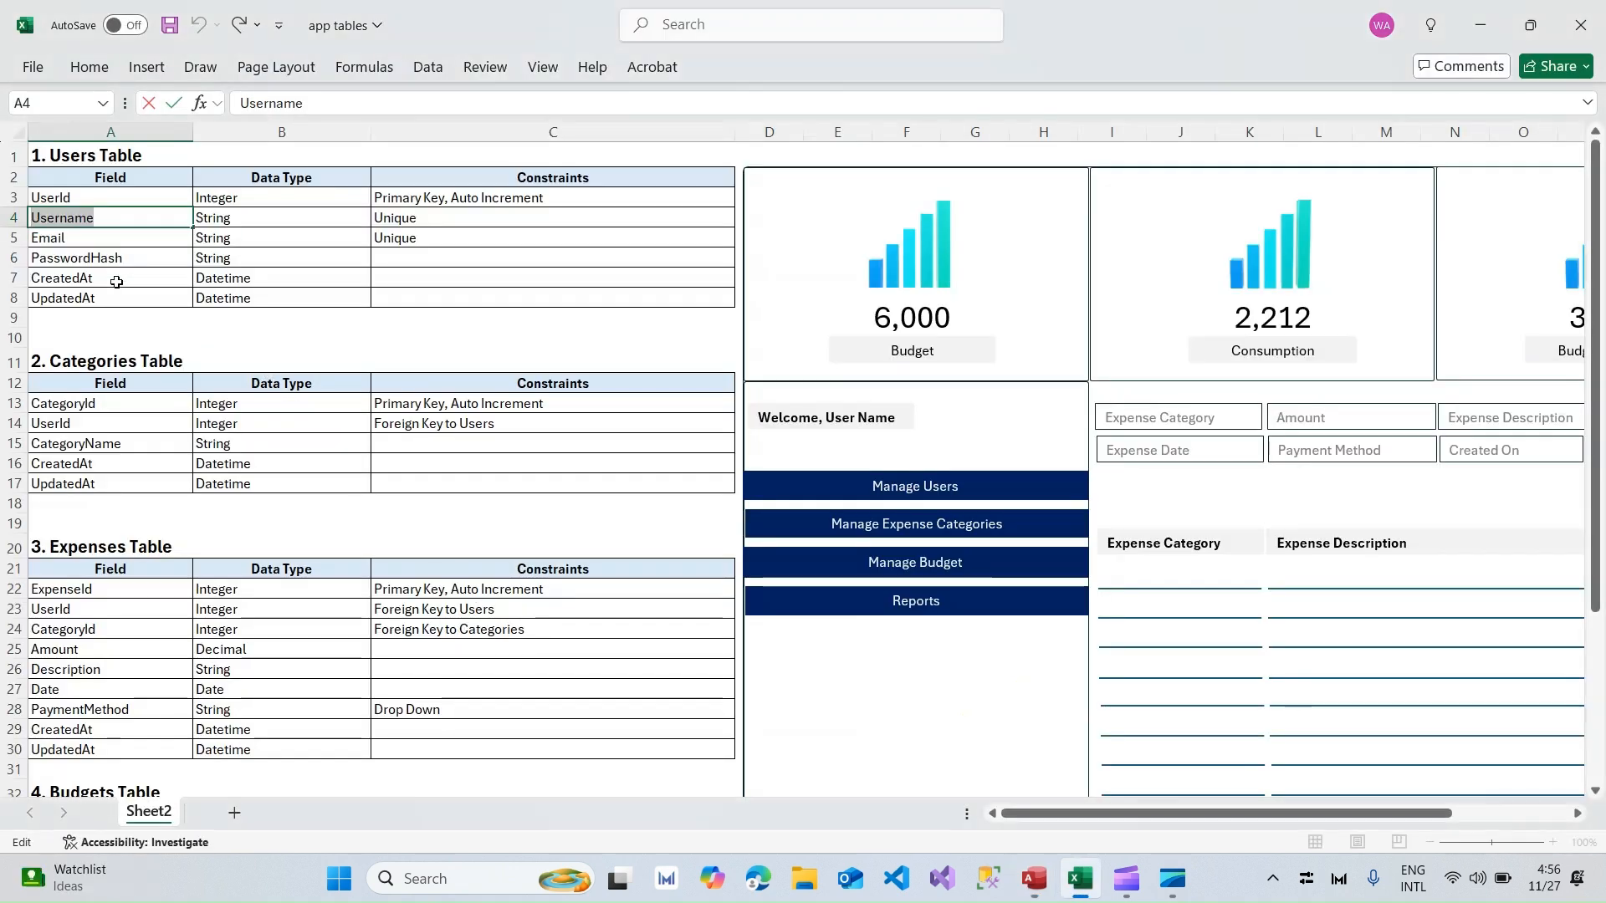
pyautogui.click(101, 237)
pyautogui.doubleClick(50, 237)
pyautogui.hotkey('ctrl', 'c')
pyautogui.hotkey('alt', 'Tab')
pyautogui.click(455, 181)
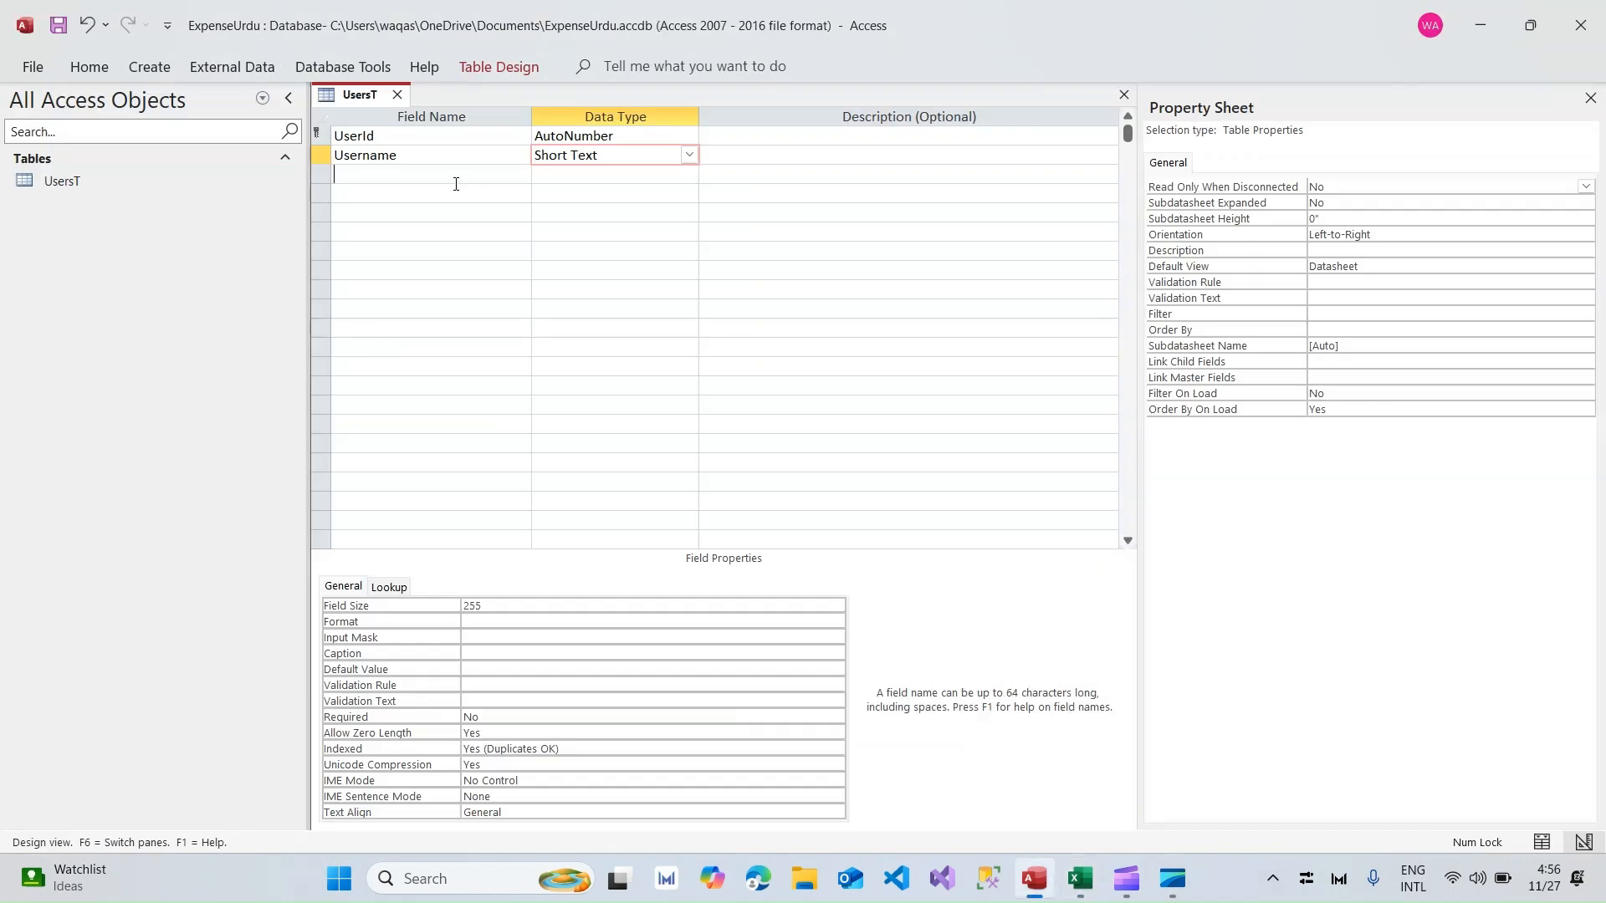
pyautogui.hotkey('ctrl', 'v')
pyautogui.press('Tab')
# Step: Add a Short Text field named Password, copied from the PasswordHash entry in the Excel plan, with a field size of 25
pyautogui.hotkey('alt', 'Tab')
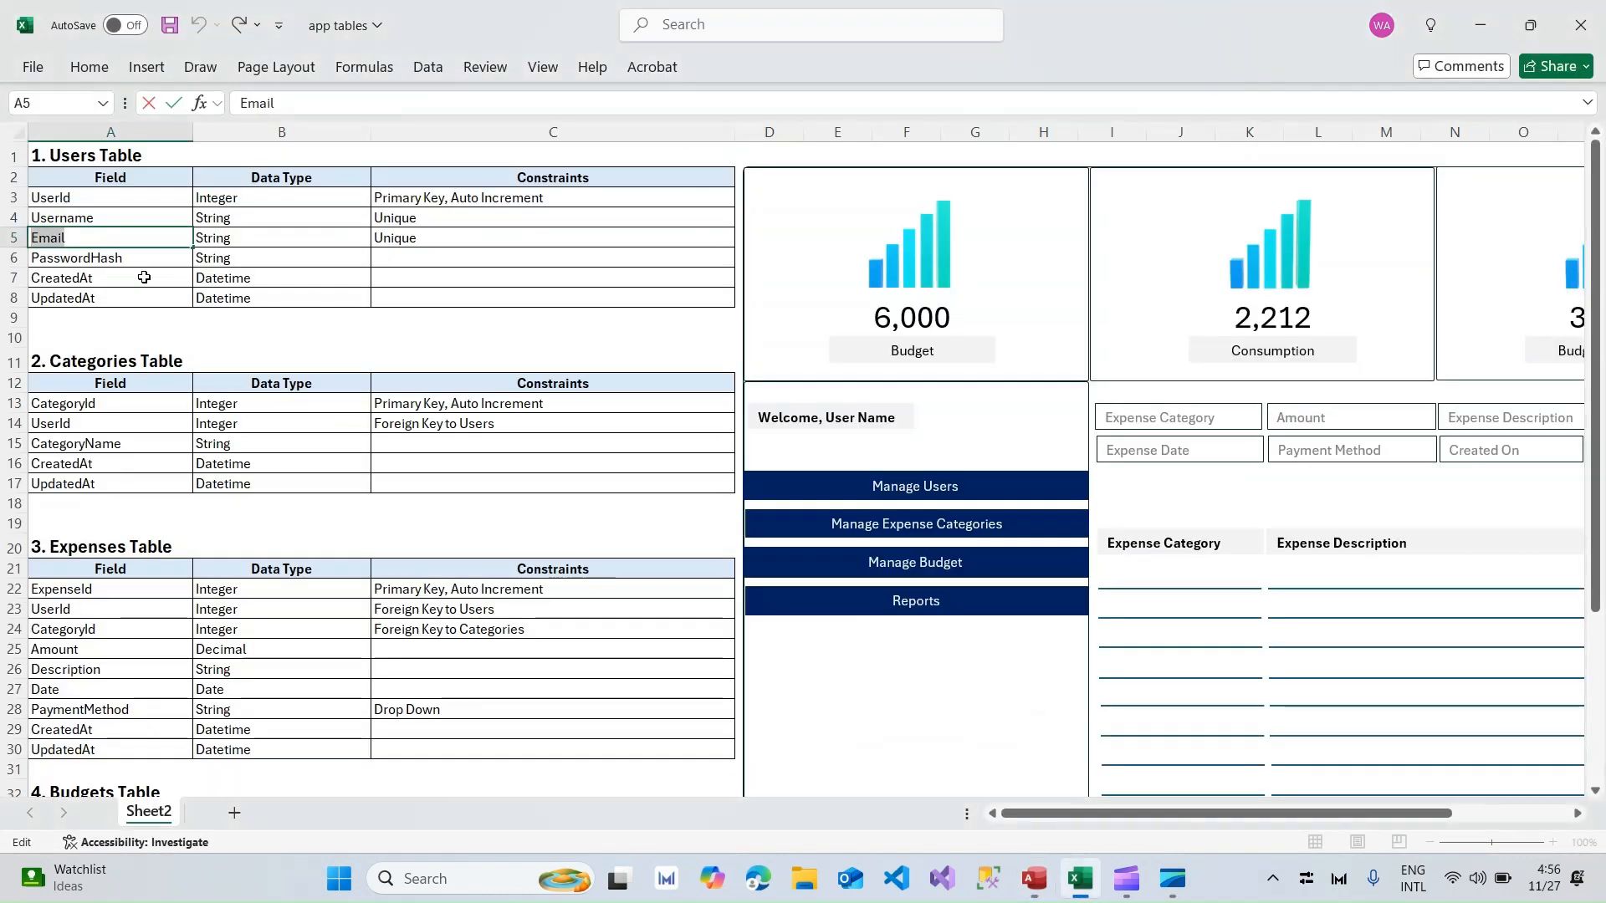
pyautogui.doubleClick(106, 258)
pyautogui.doubleClick(106, 258)
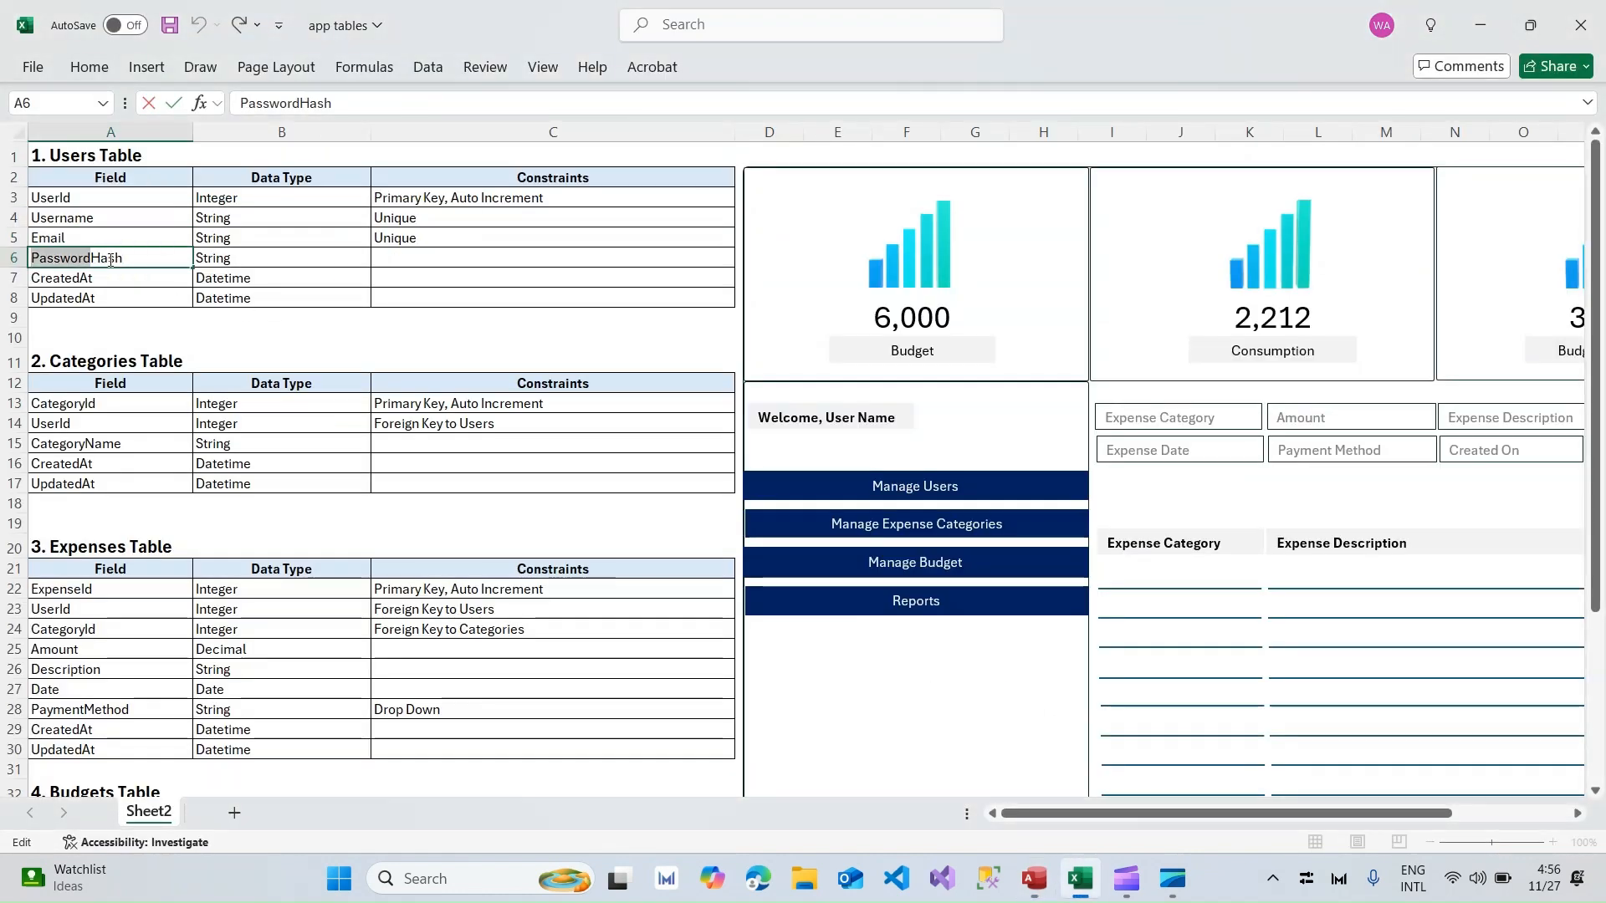
pyautogui.hotkey('ctrl', 'c')
pyautogui.hotkey('alt', 'Tab')
pyautogui.click(455, 194)
pyautogui.hotkey('ctrl', 'v')
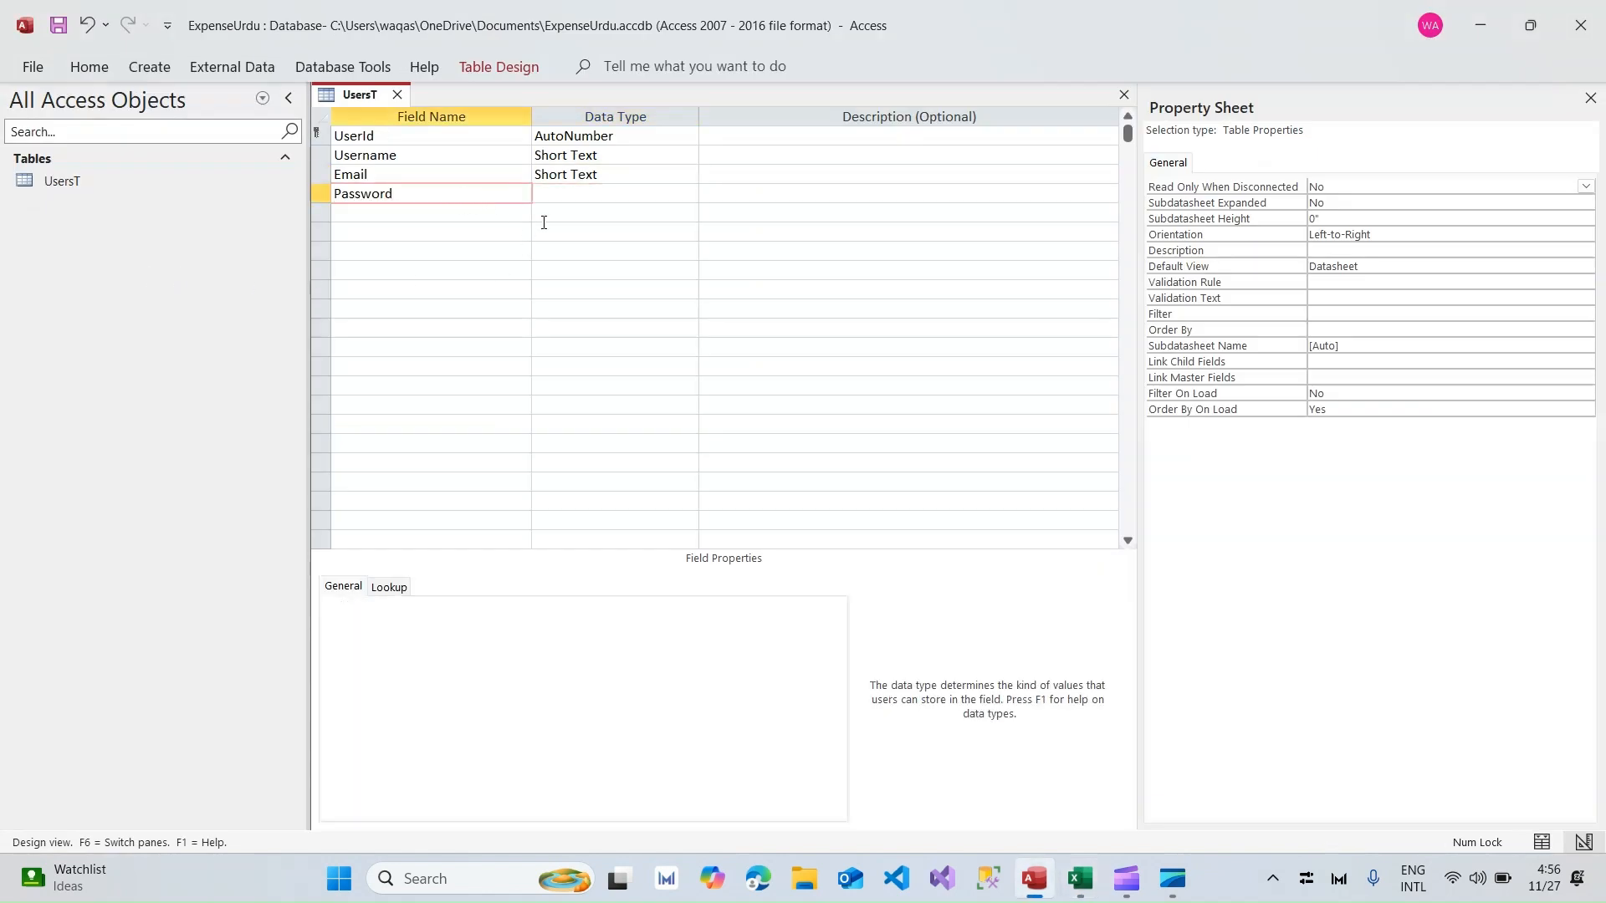
pyautogui.press('Tab')
pyautogui.click(497, 604)
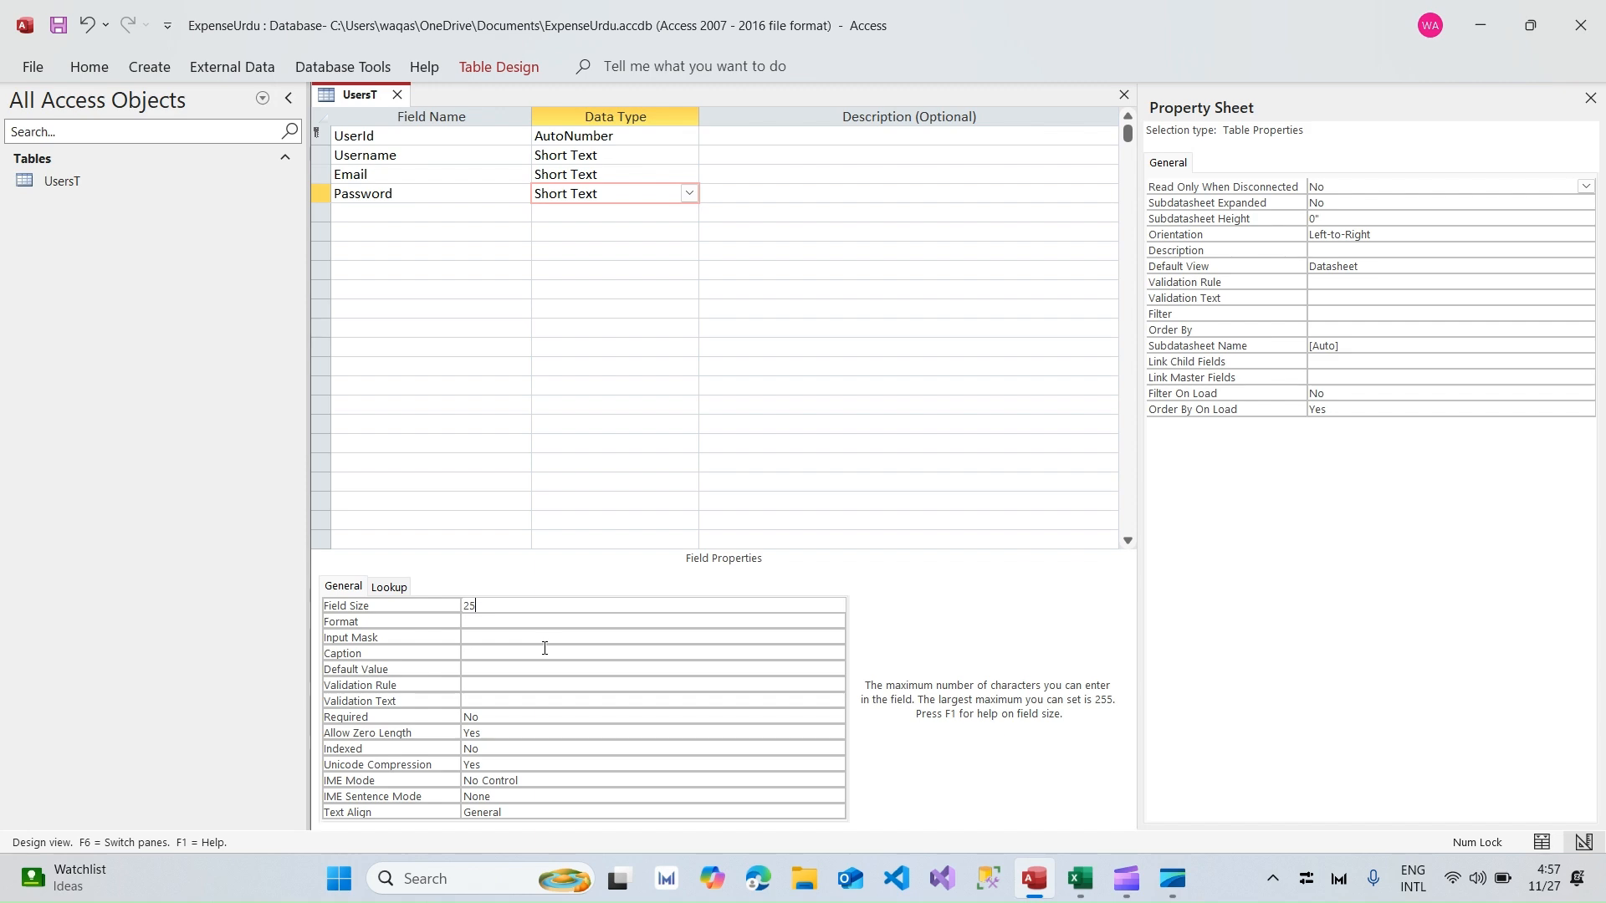
pyautogui.press('Return')
# Step: Check the Excel plan and add a Short Text field named Status with a field size of 25 below Password
pyautogui.hotkey('alt', 'Tab')
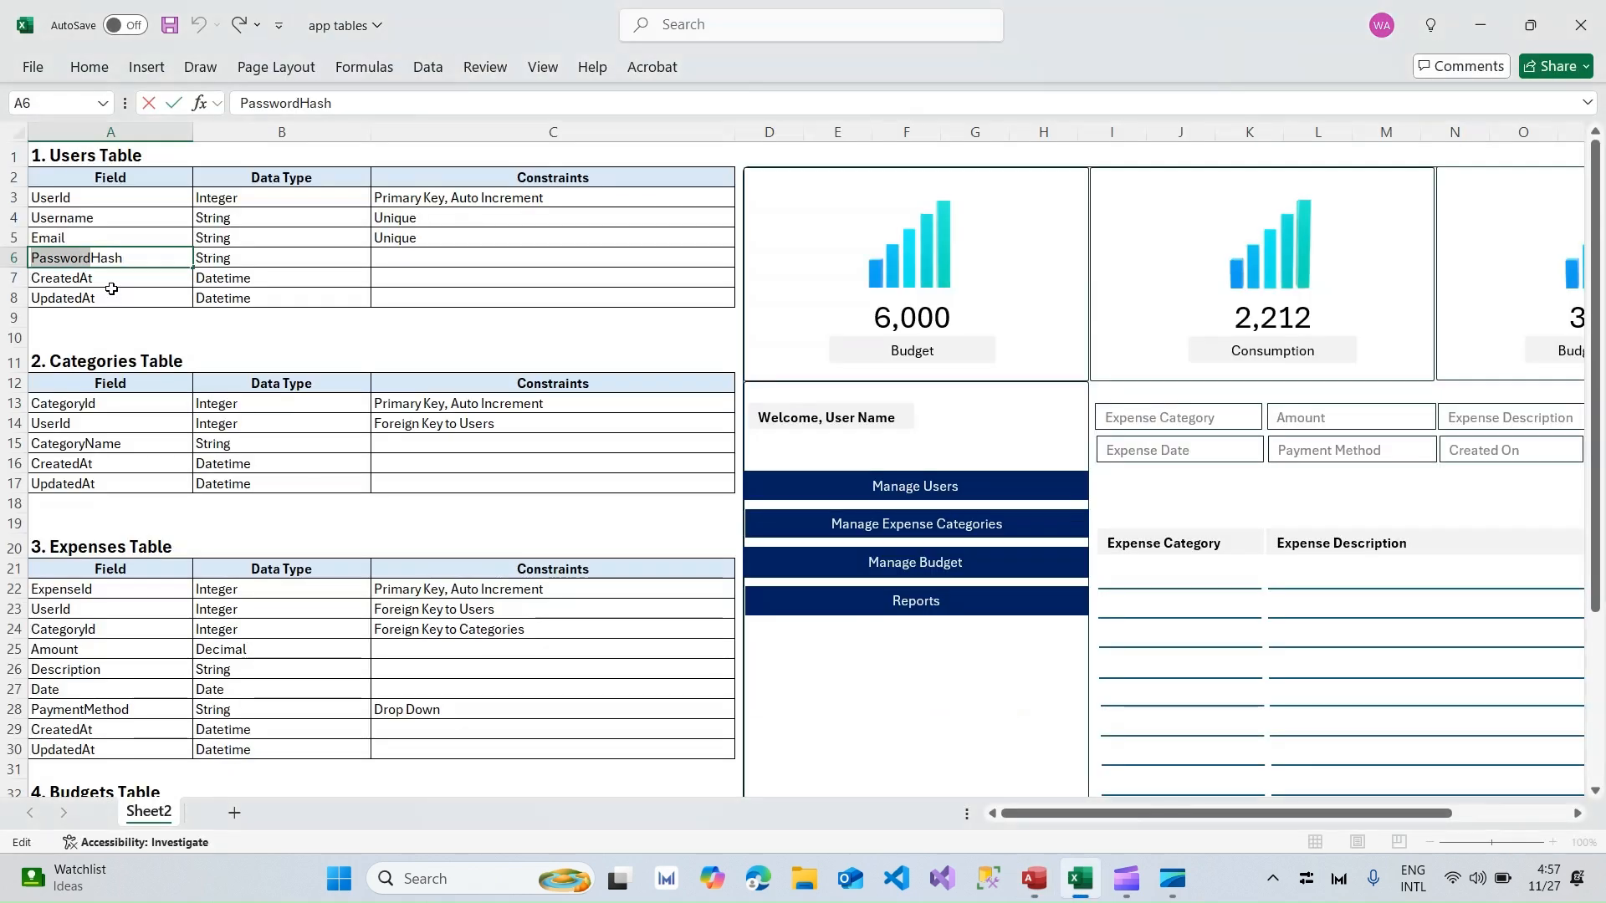
pyautogui.click(92, 279)
pyautogui.hotkey('alt', 'Tab')
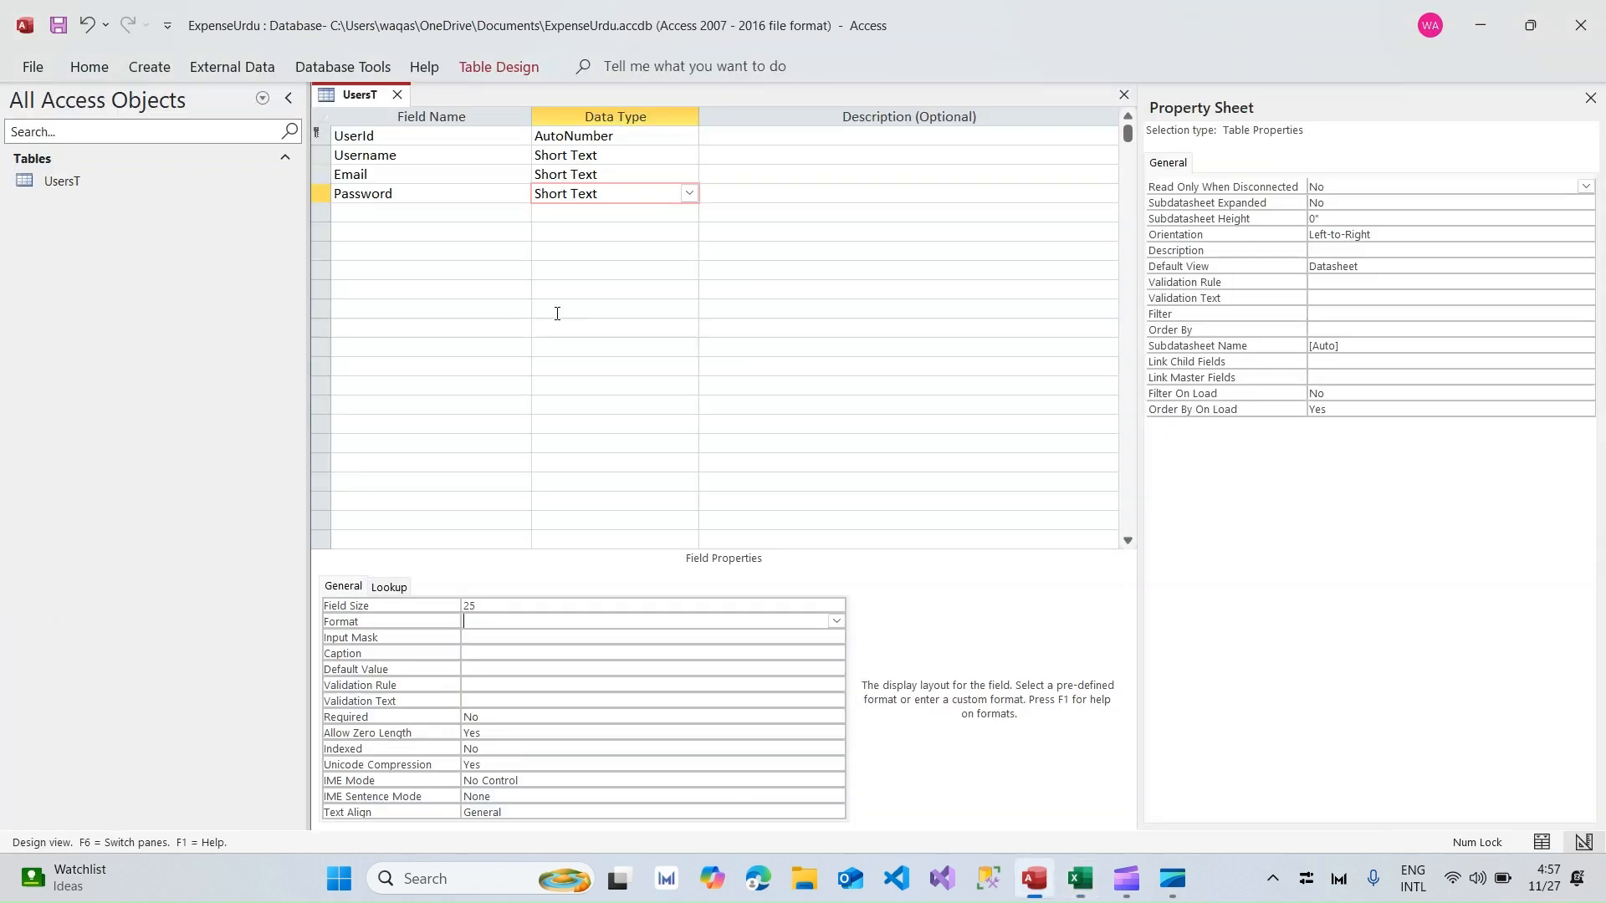
pyautogui.click(458, 218)
pyautogui.write('Status')
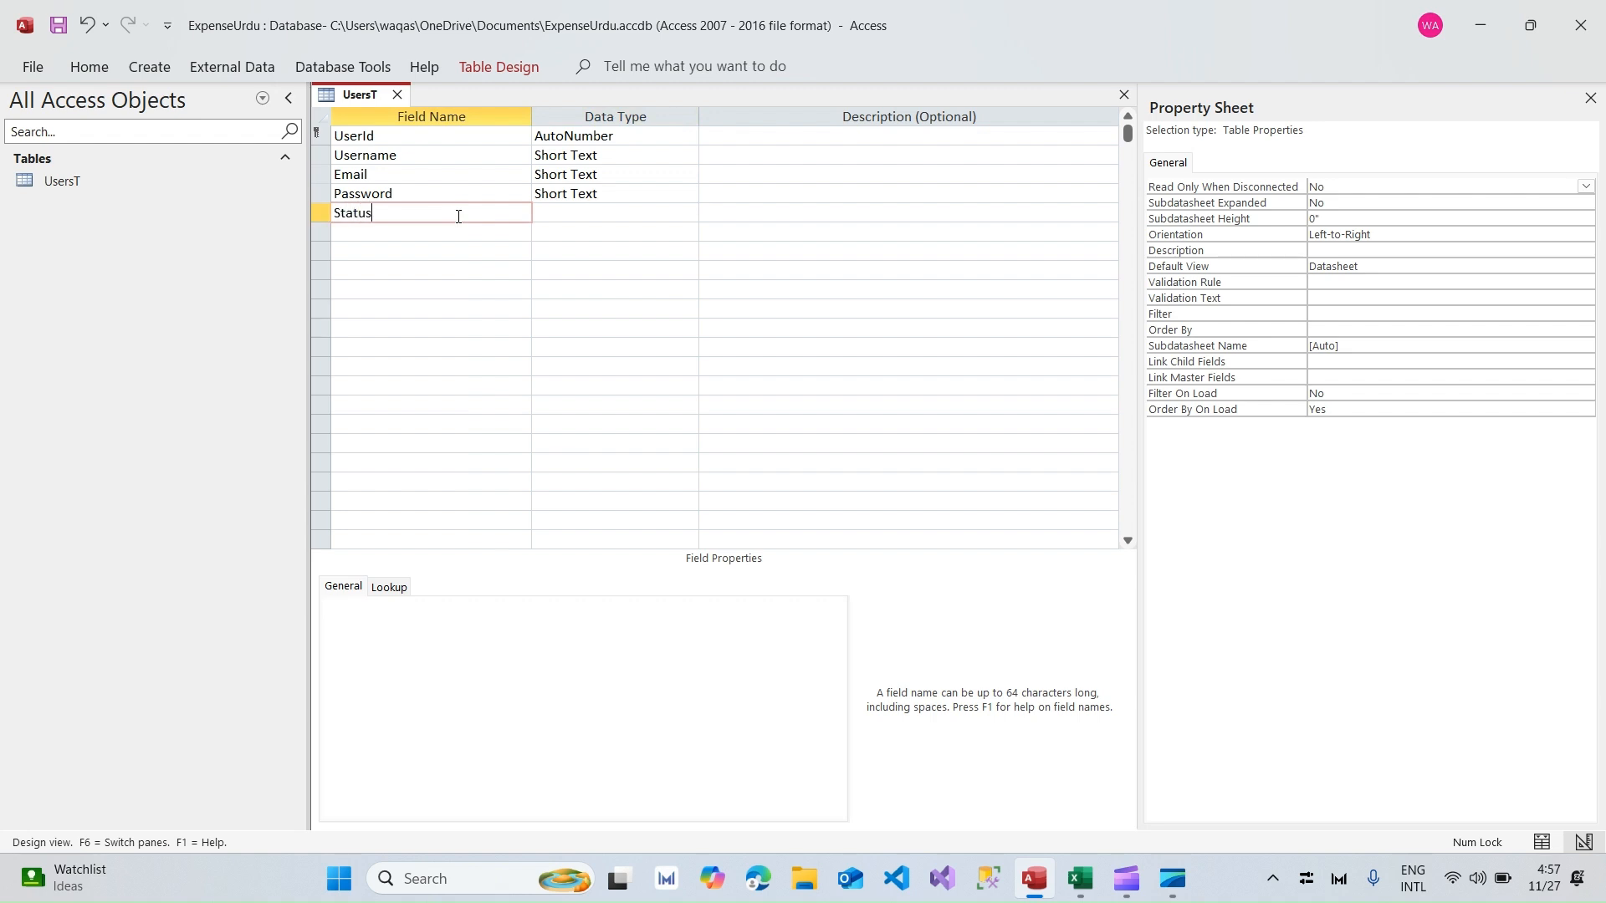
pyautogui.press('Tab')
pyautogui.click(524, 605)
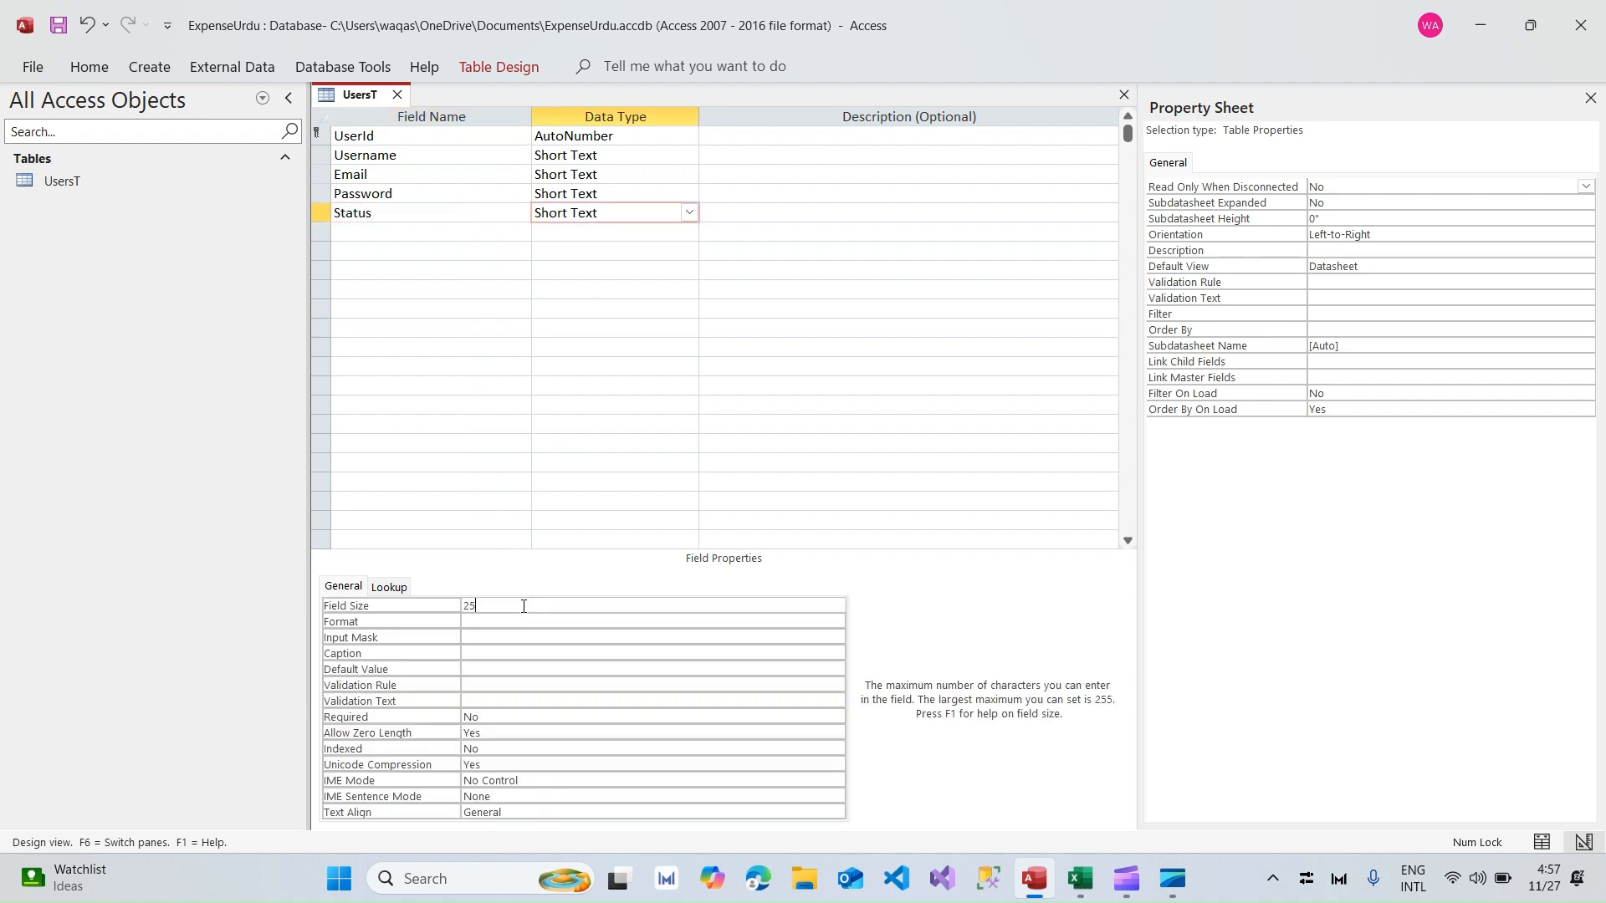
pyautogui.press('Return')
# Step: In the Excel Users Table plan, shorten the PasswordHash entry in cell A6 to Password and return to Access
pyautogui.hotkey('alt', 'Tab')
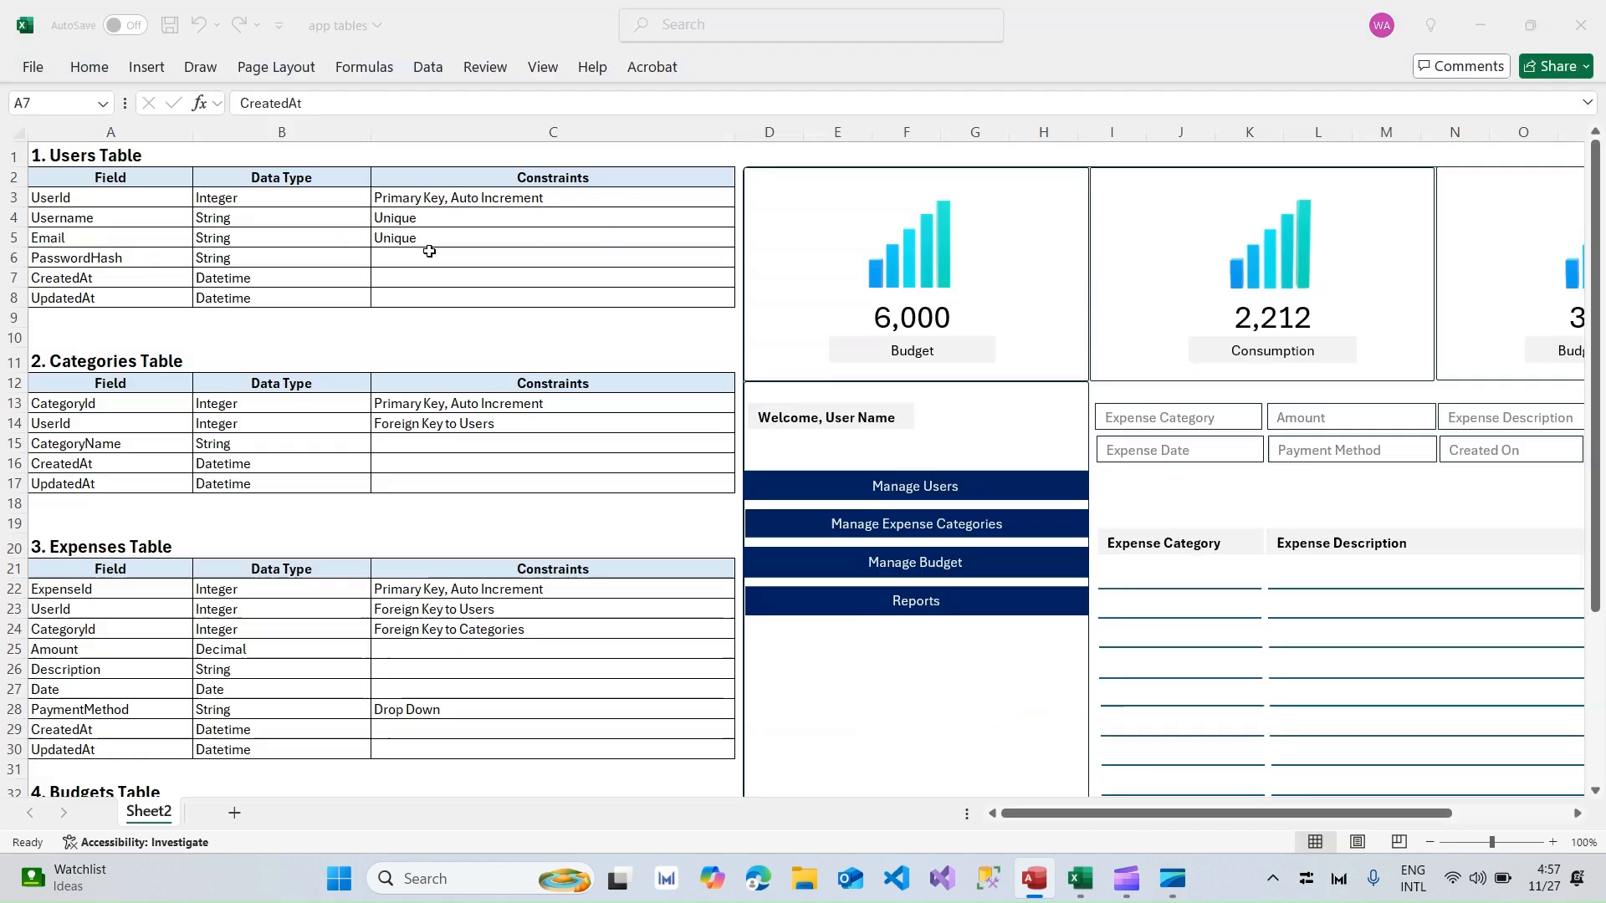
pyautogui.click(92, 257)
pyautogui.doubleClick(92, 258)
pyautogui.moveTo(92, 258); pyautogui.dragTo(150, 258)
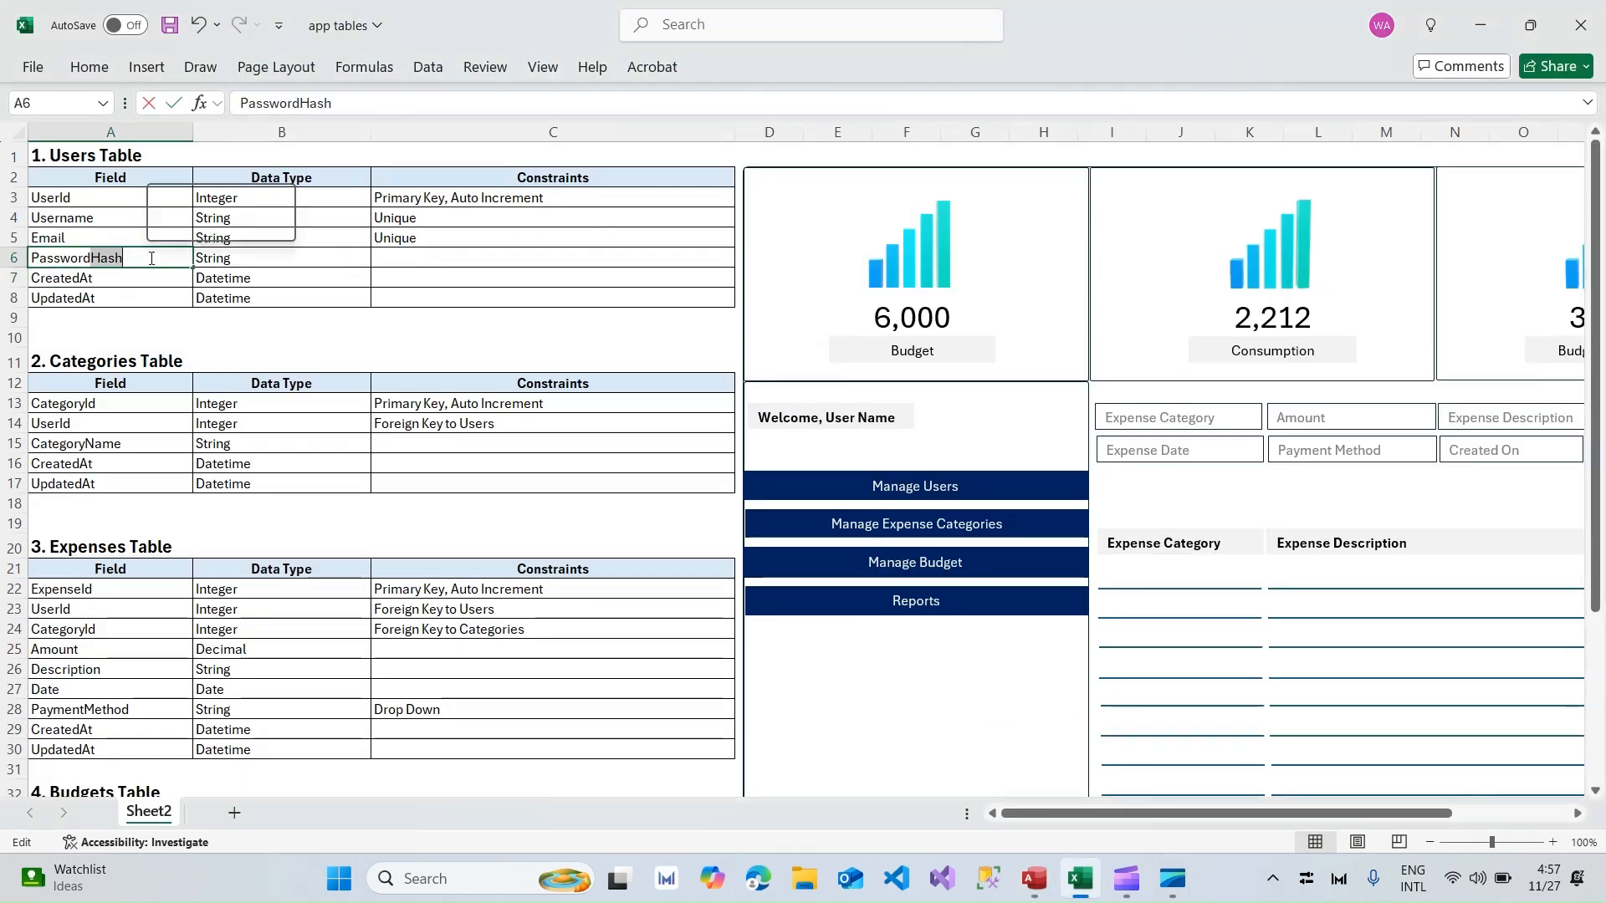
pyautogui.press('BackSpace')
pyautogui.press('Return')
pyautogui.hotkey('alt', 'Tab')
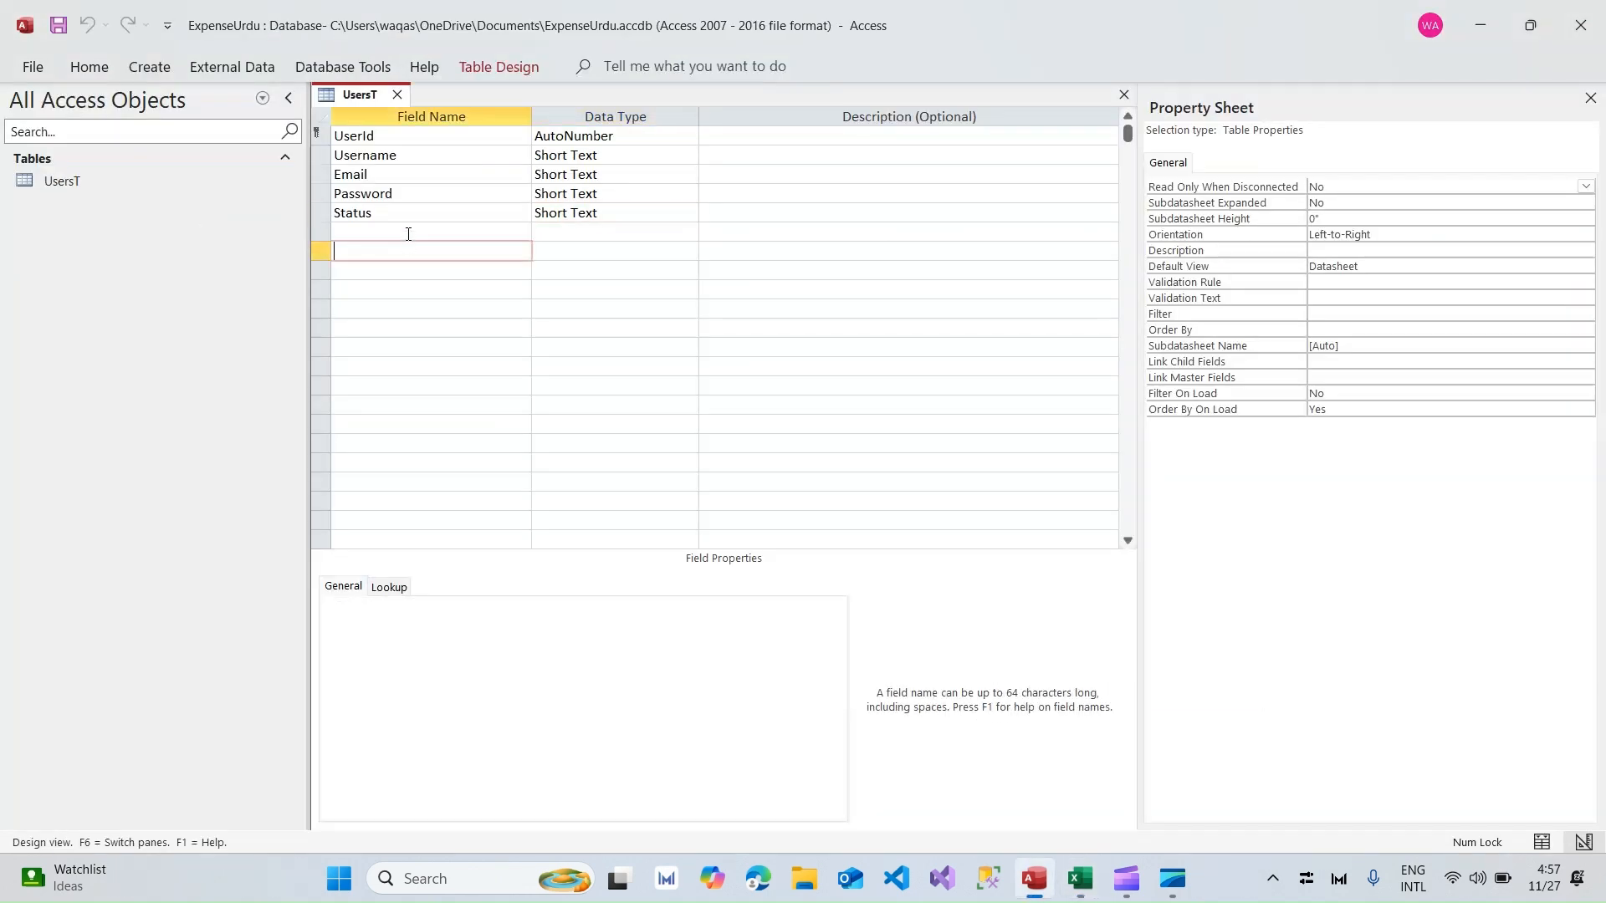
# Step: Add a field named StatusDate with the Date/Time data type below Status
pyautogui.click(408, 233)
pyautogui.write('Sta')
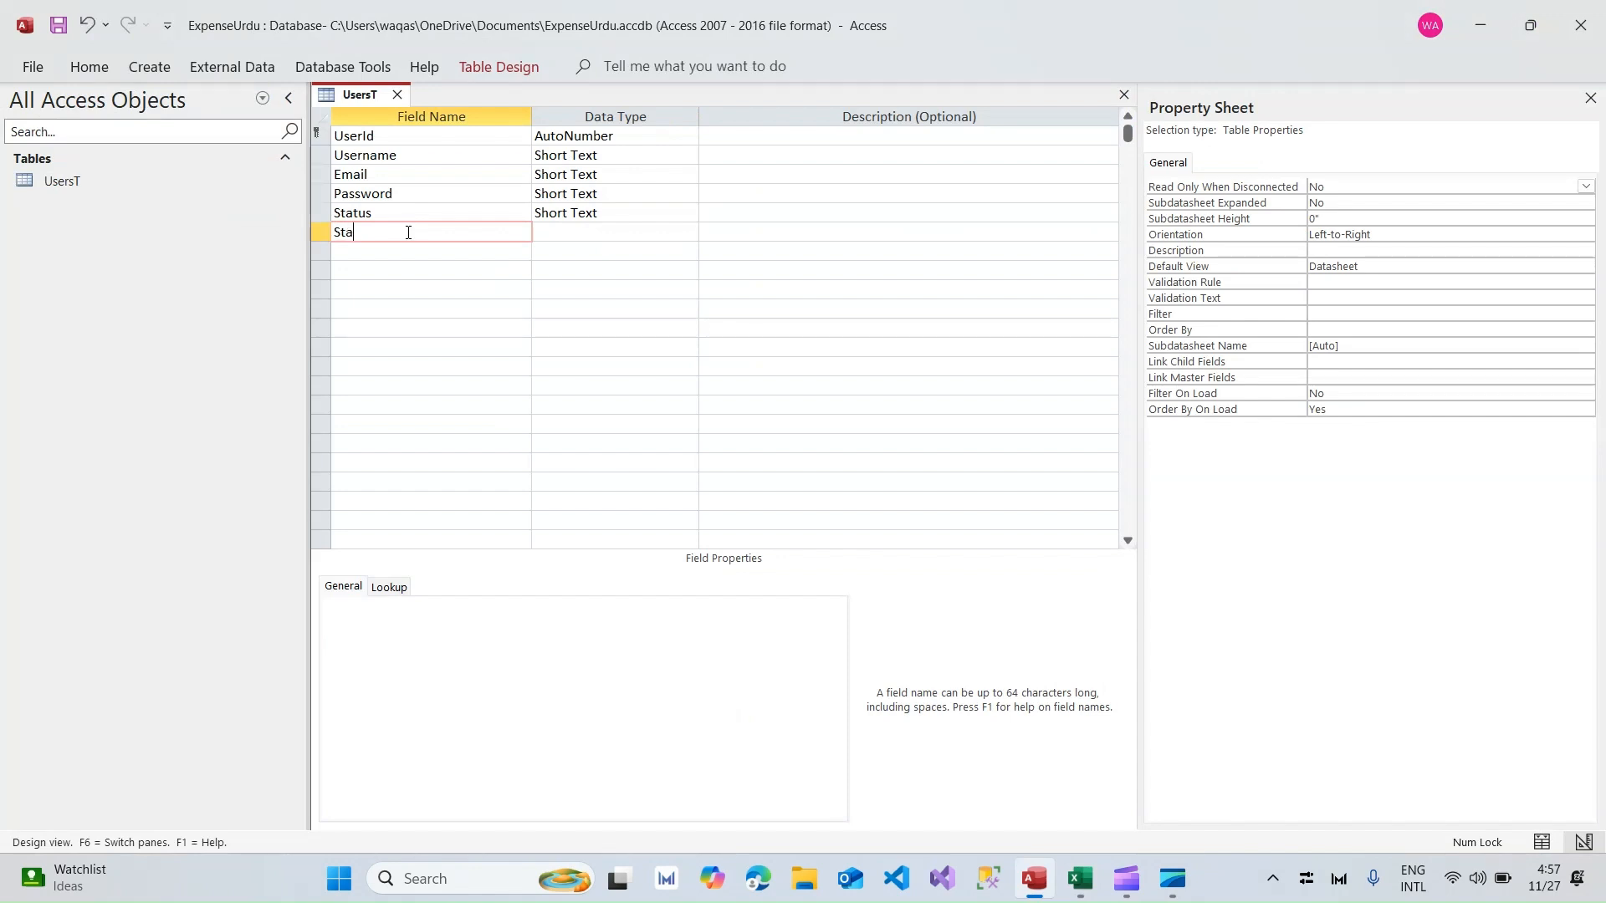
pyautogui.write('tusDate')
pyautogui.press('Tab')
pyautogui.write('Date')
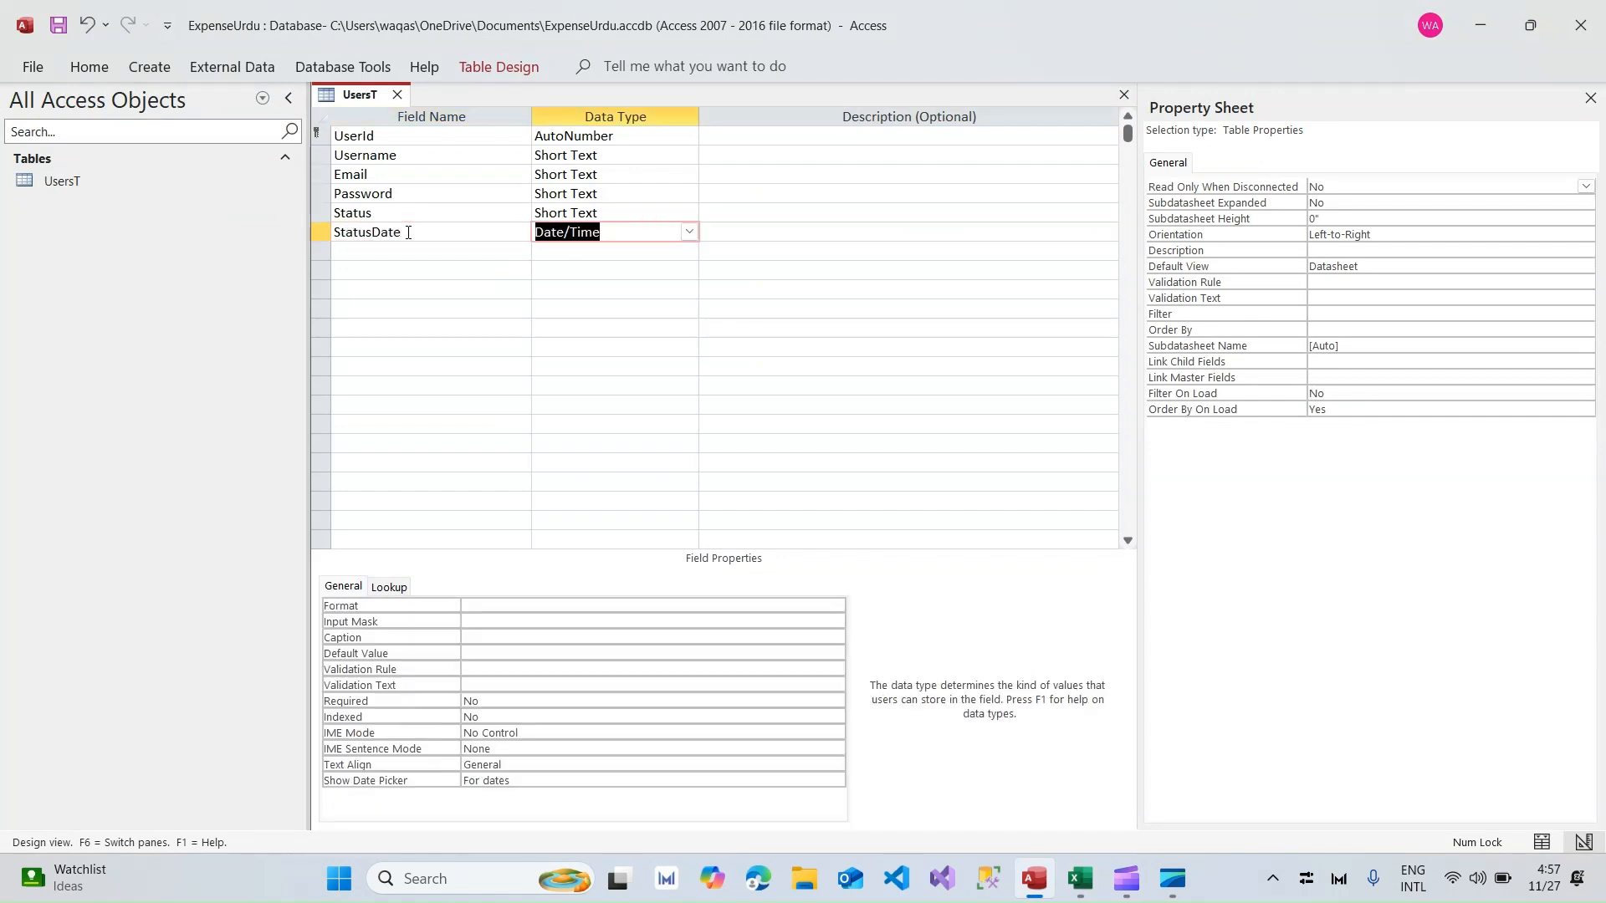
# Step: Set the StatusDate field's format to Short Date and save the UsersT table
pyautogui.click(584, 609)
pyautogui.write('Short Date')
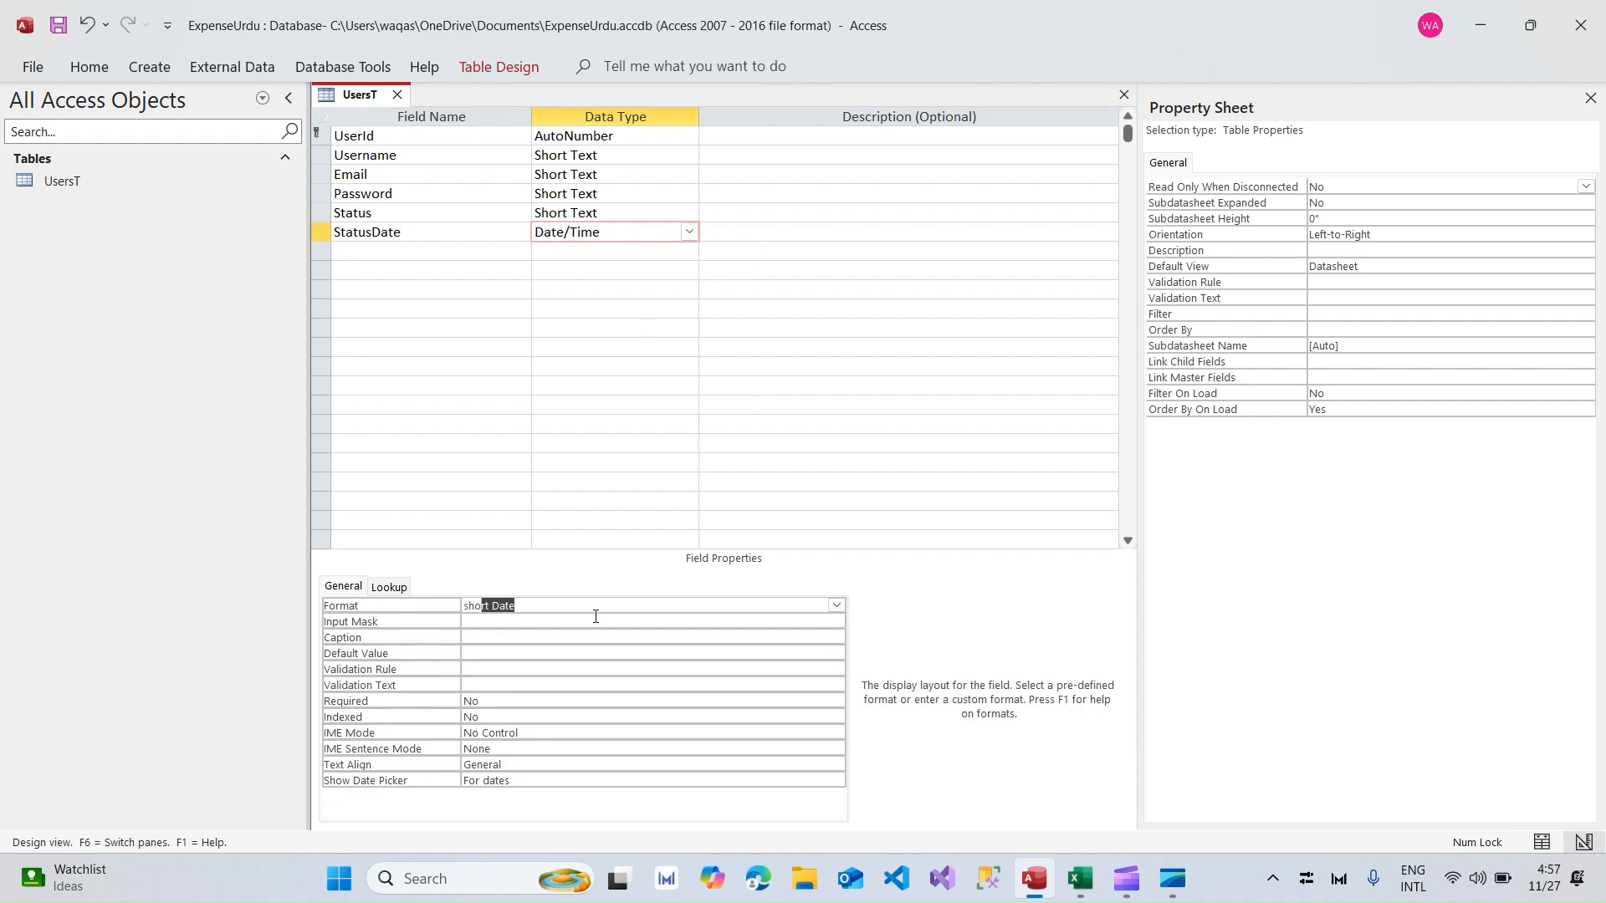
pyautogui.press('Tab')
pyautogui.hotkey('ctrl', 's')
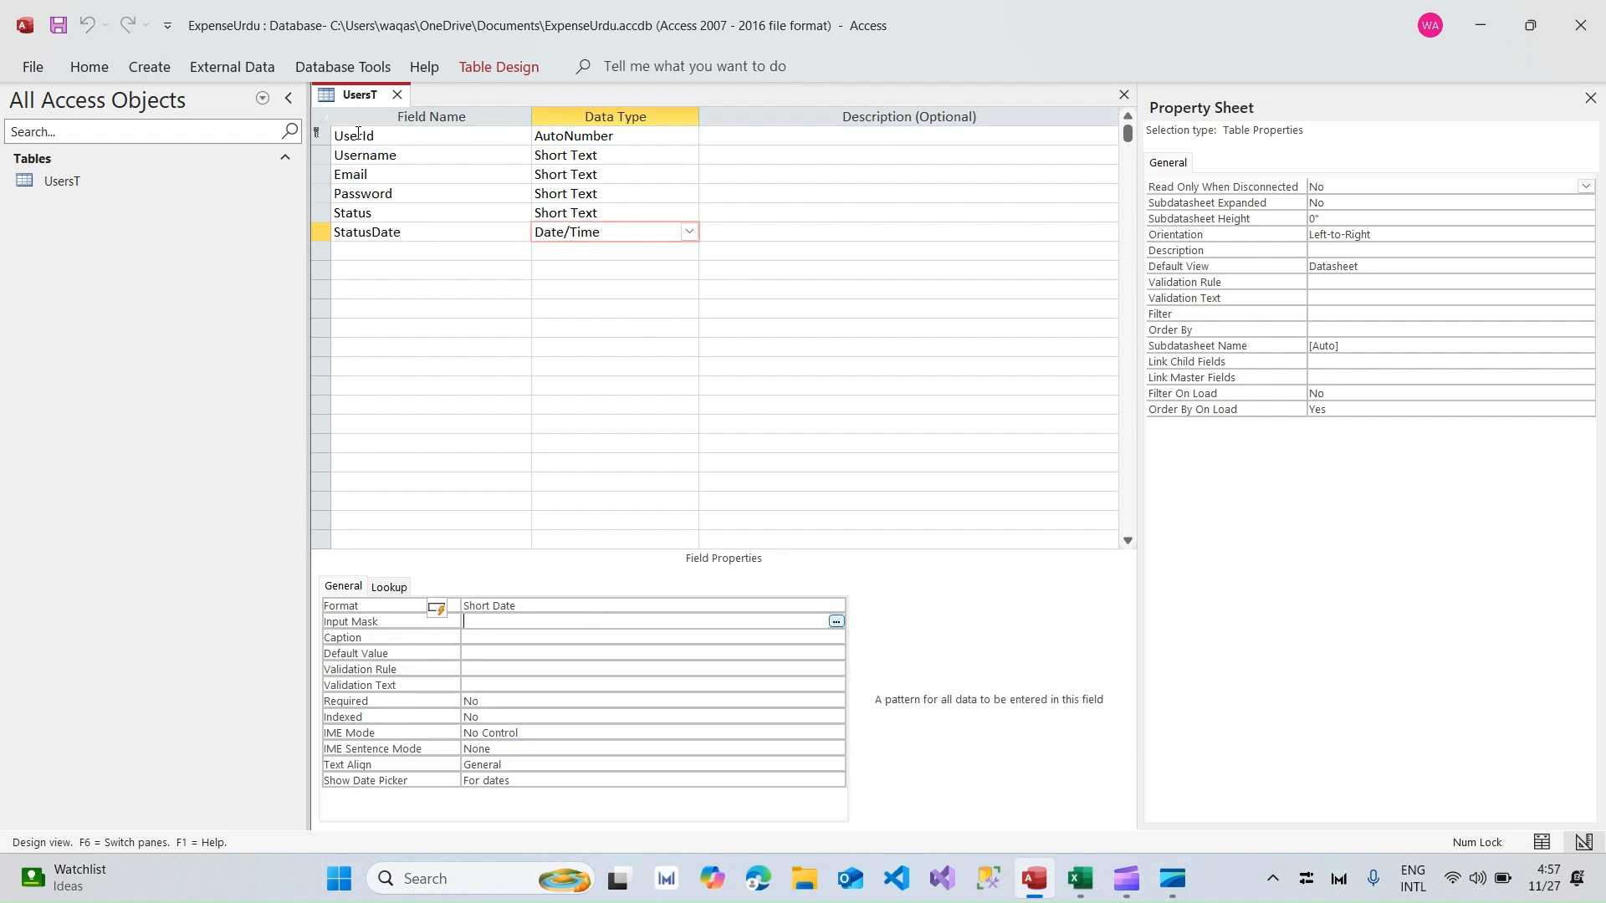
# Step: Show the UsersT table in Datasheet View with its font set to Calibri, and close it
pyautogui.rightClick(351, 95)
pyautogui.click(411, 231)
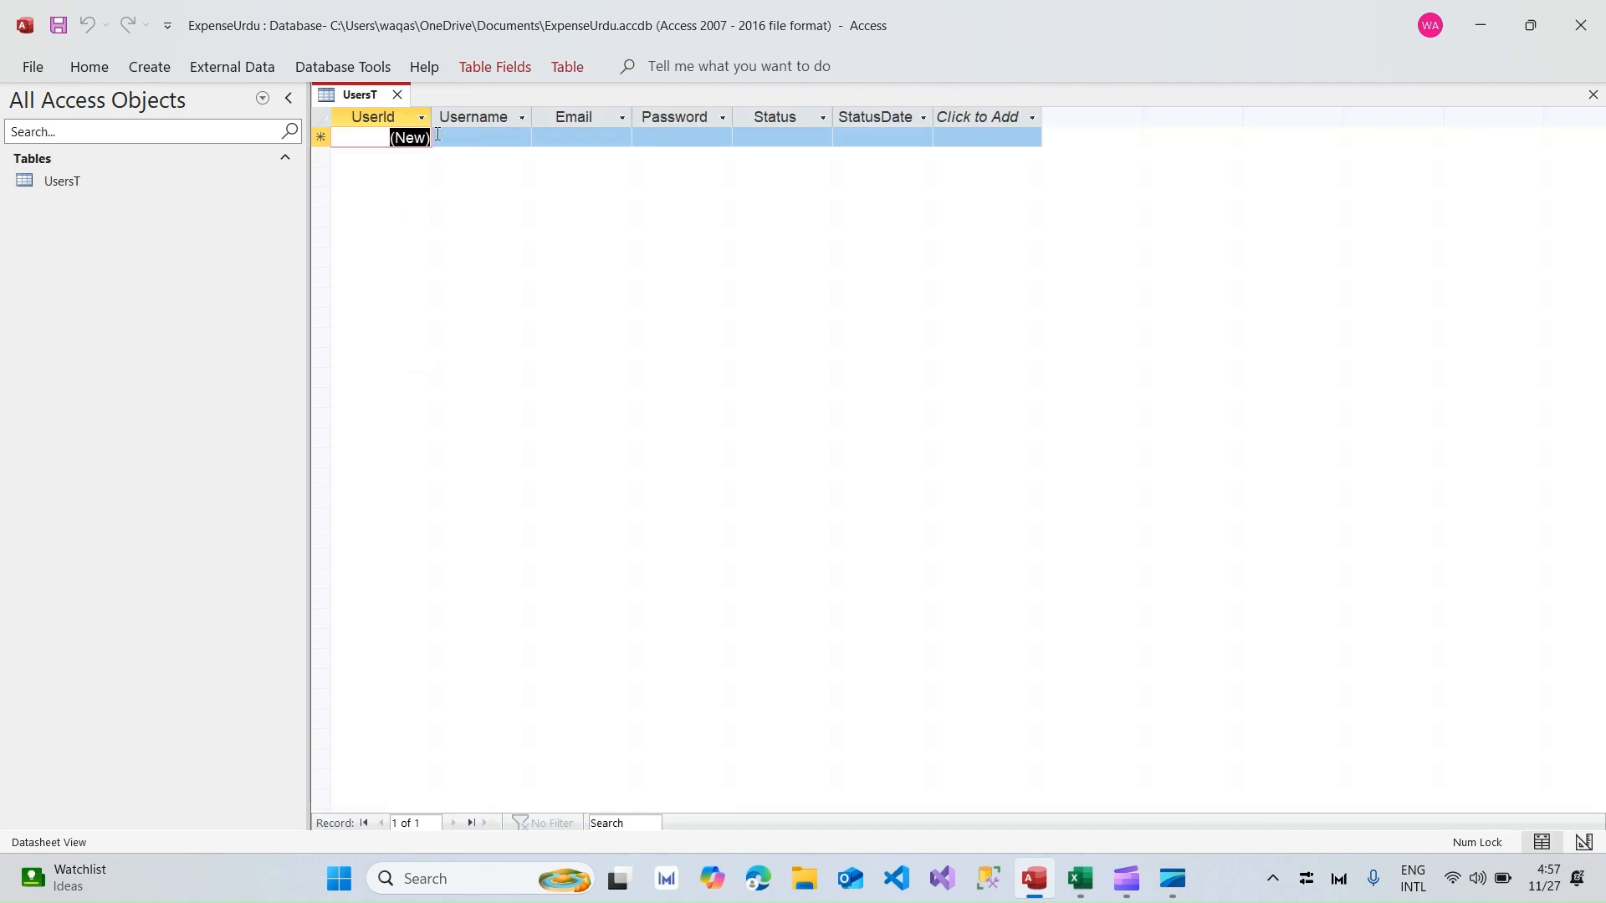
pyautogui.click(89, 67)
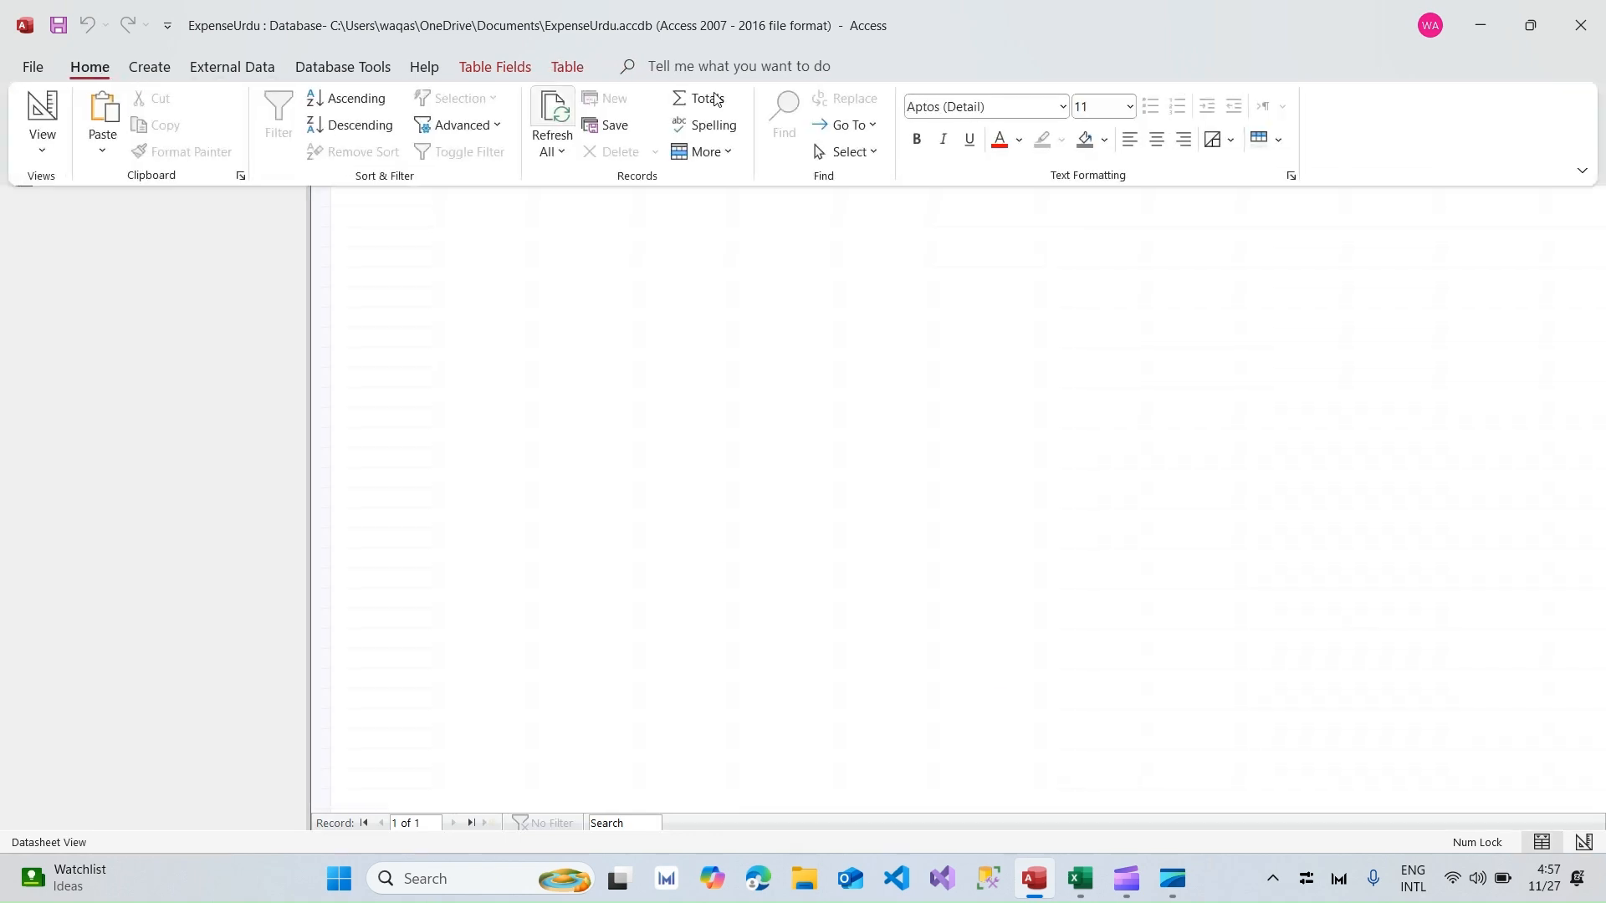
pyautogui.click(997, 104)
pyautogui.write('Calibri')
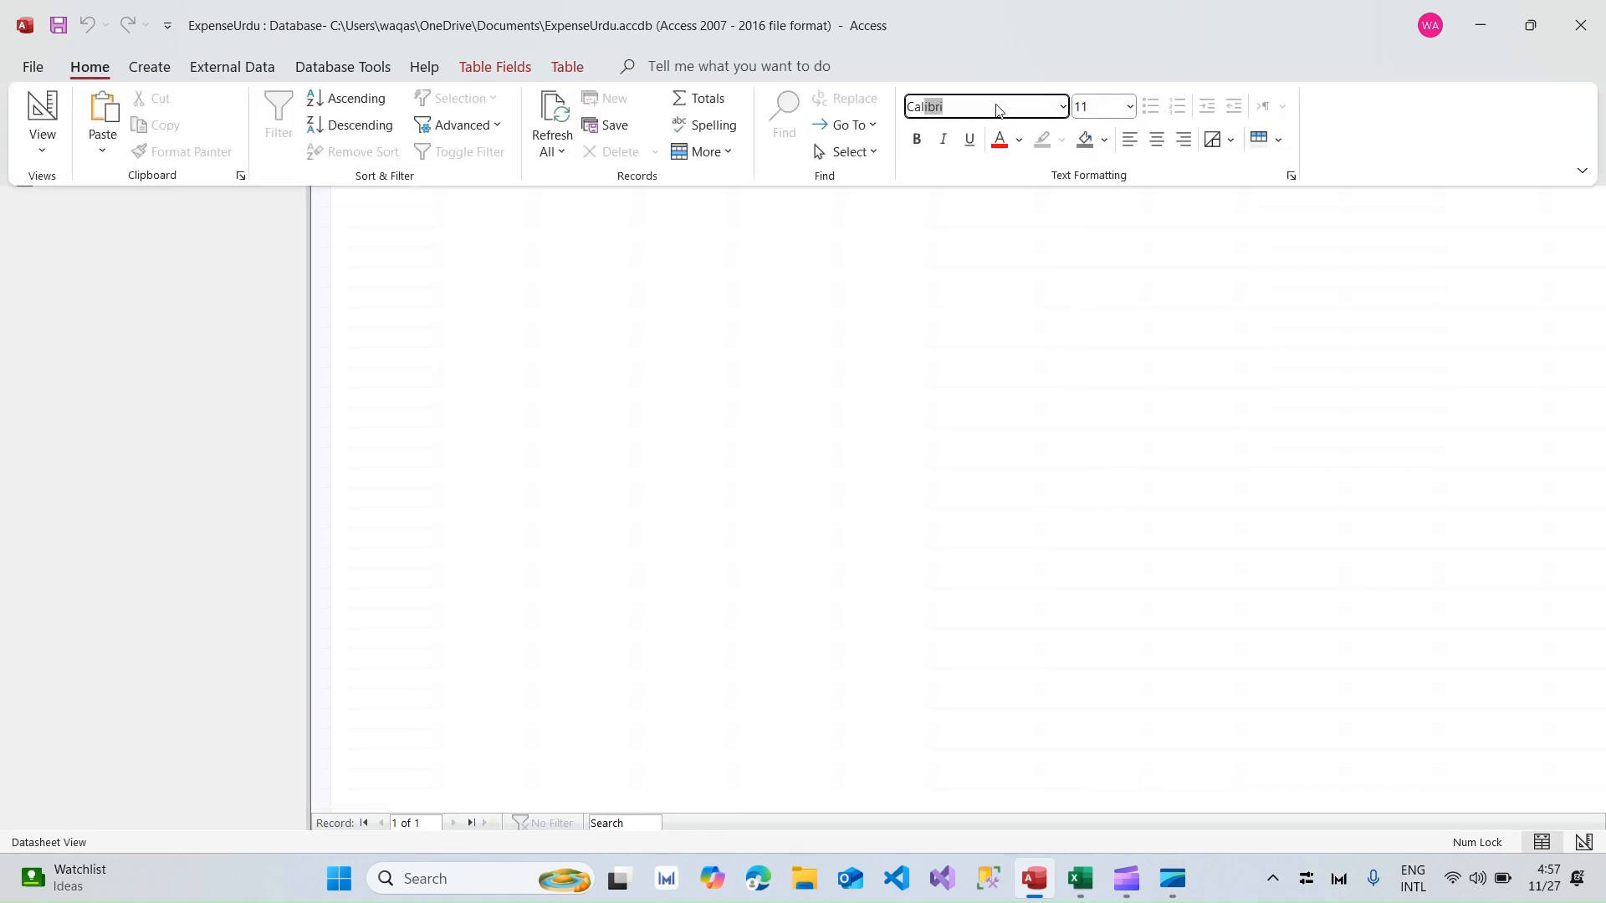
pyautogui.press('Tab')
pyautogui.click(870, 343)
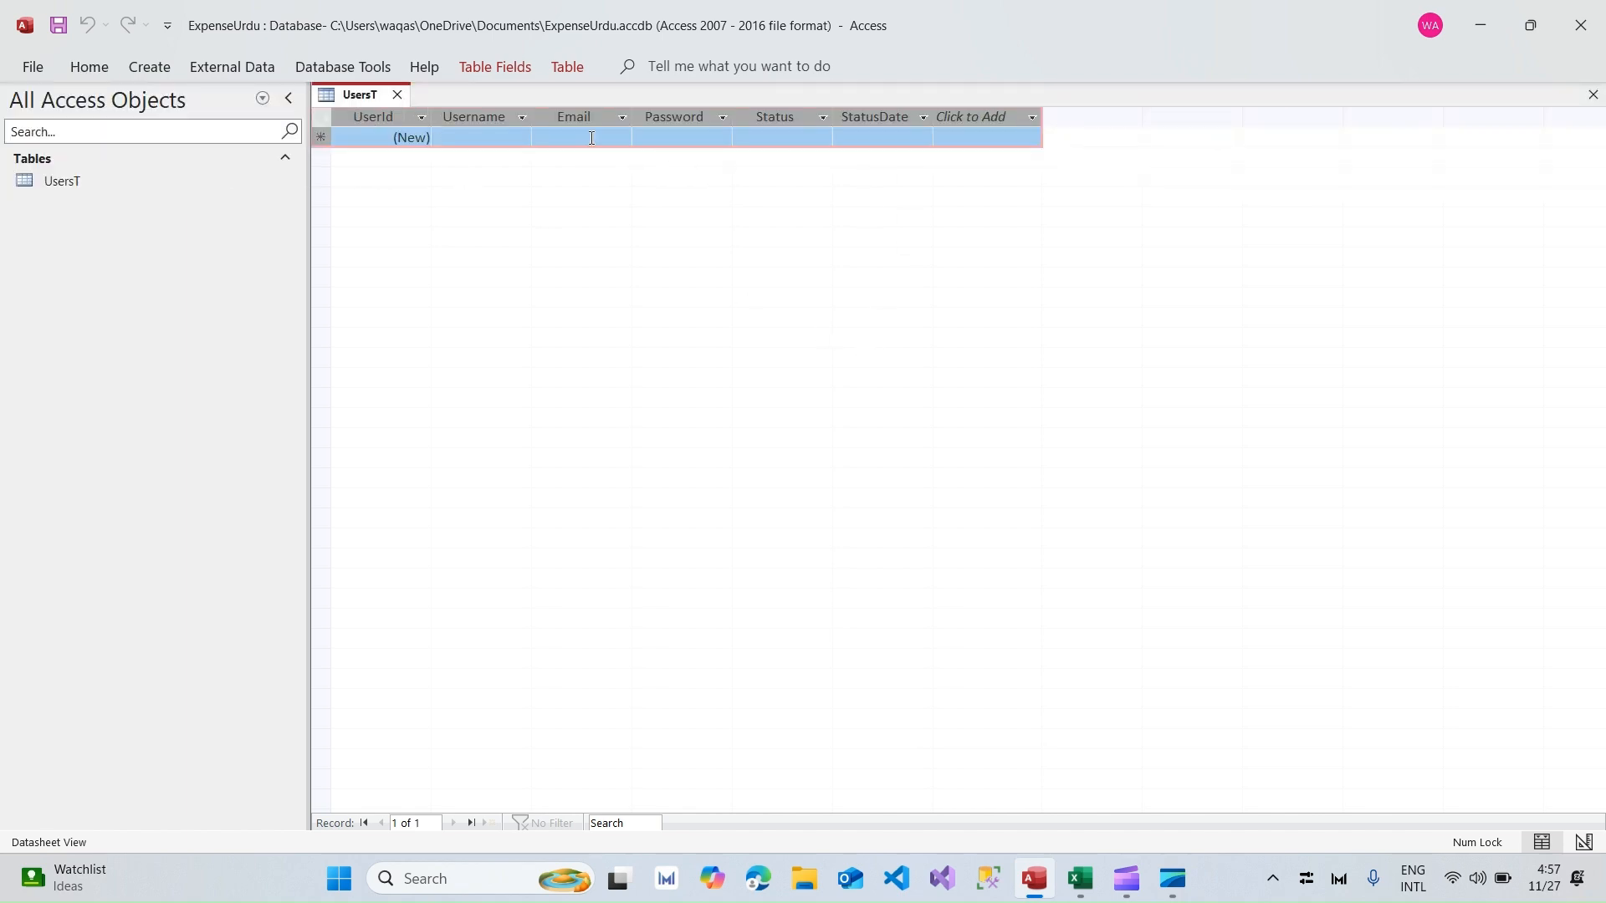
pyautogui.click(405, 97)
# Step: Check the Categories Table title in the Excel plan and create an Access table saved as CategoriesT, opened in Design View
pyautogui.hotkey('alt', 'Tab')
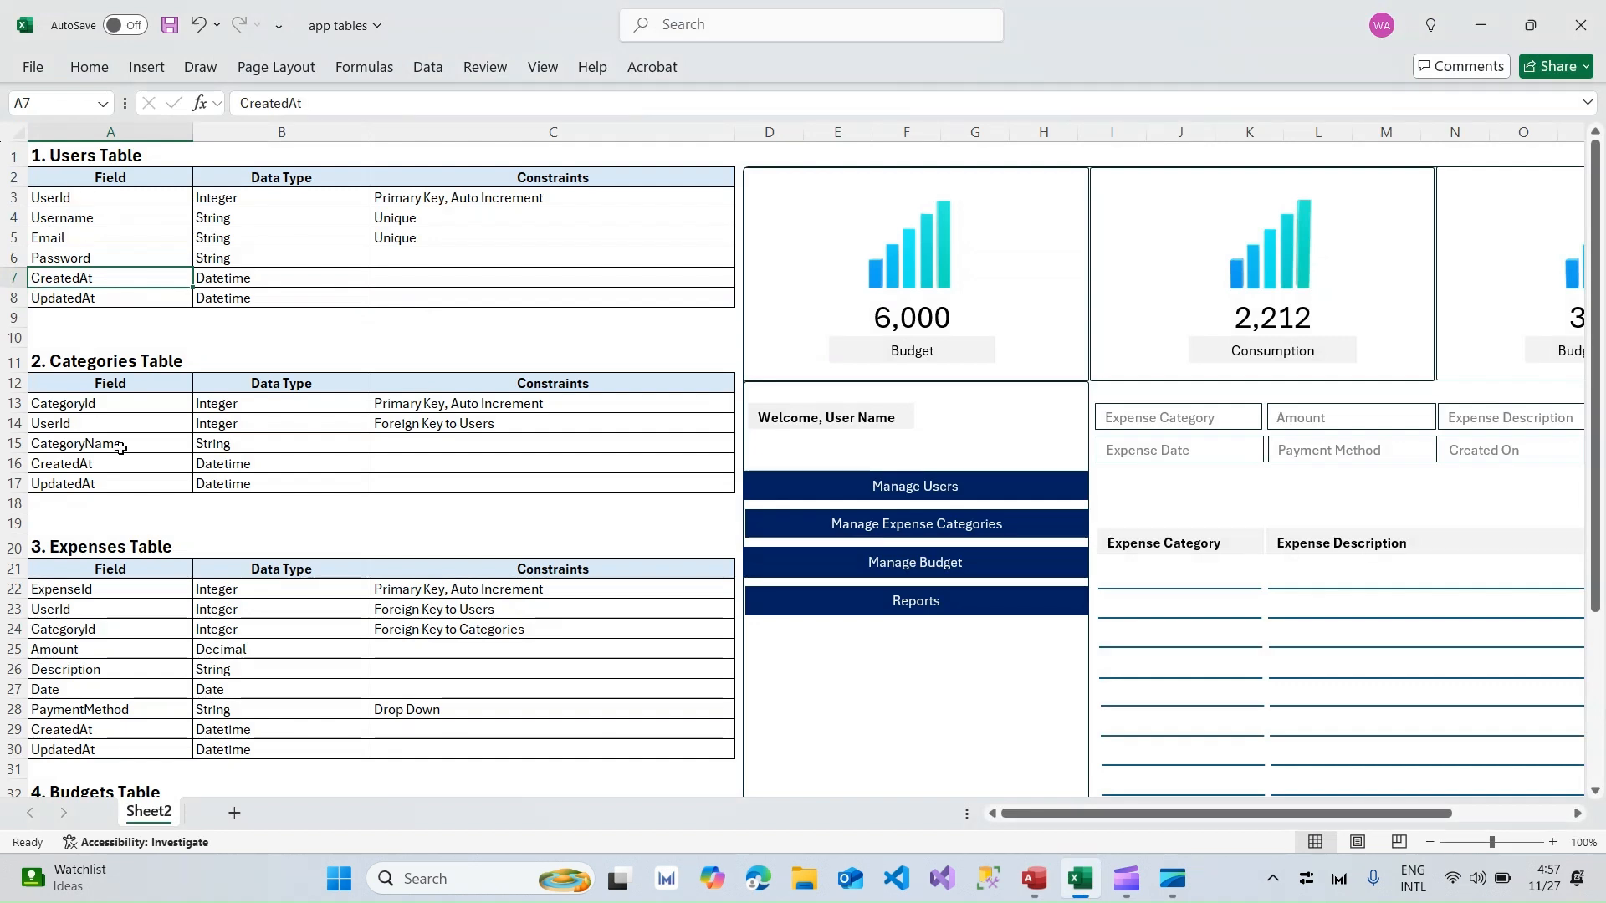
pyautogui.hotkey('alt', 'Tab')
pyautogui.hotkey('alt', 'Tab')
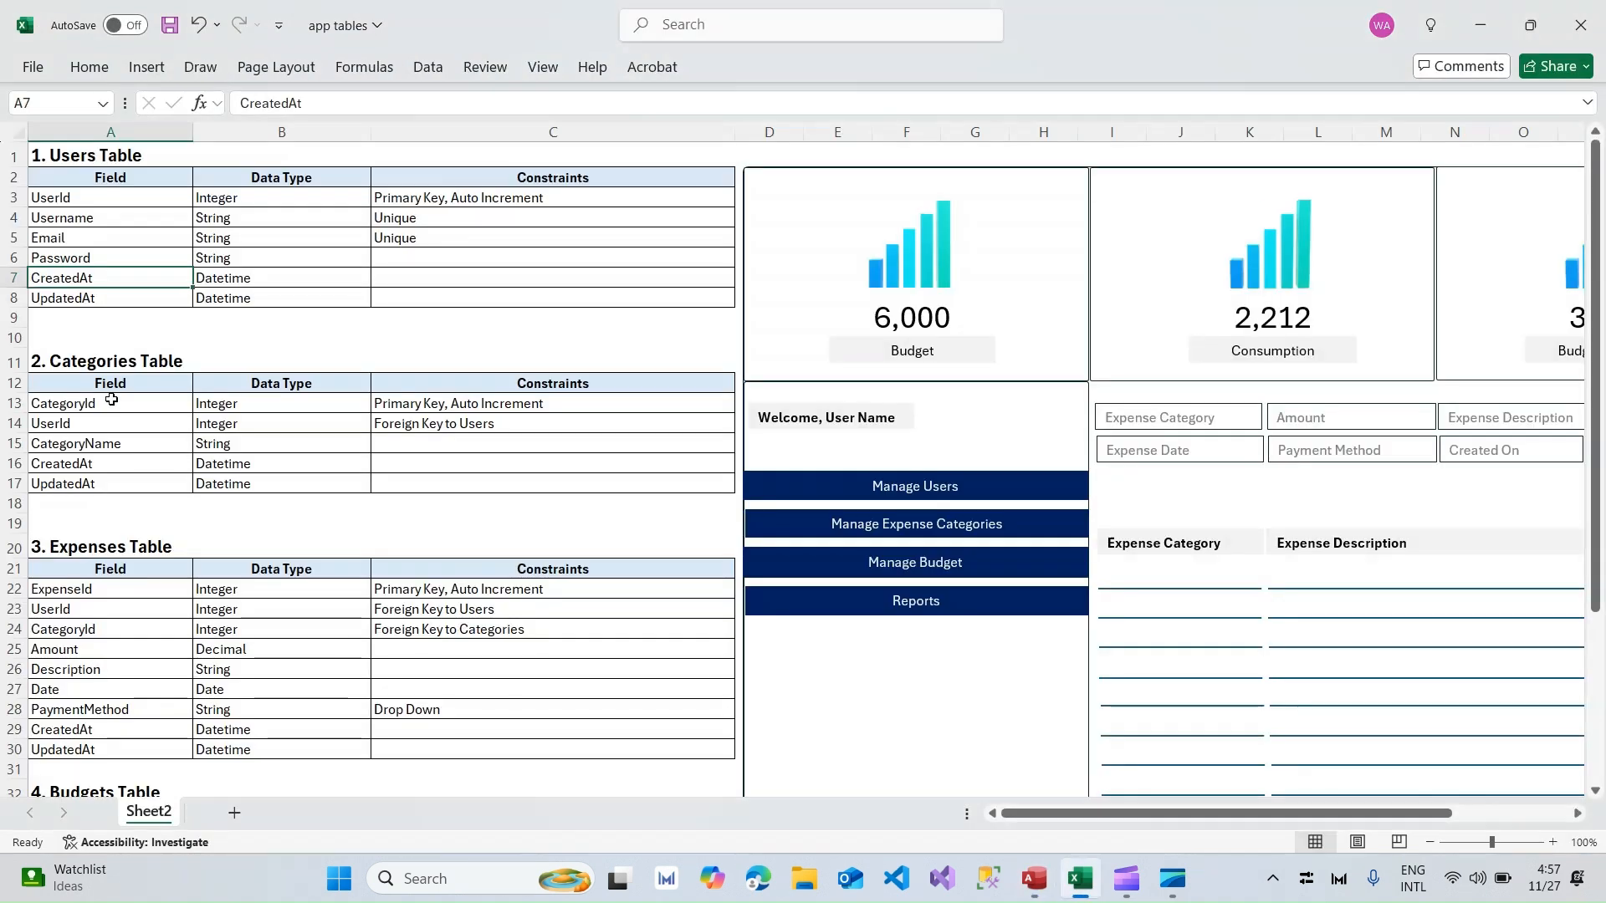
pyautogui.doubleClick(87, 361)
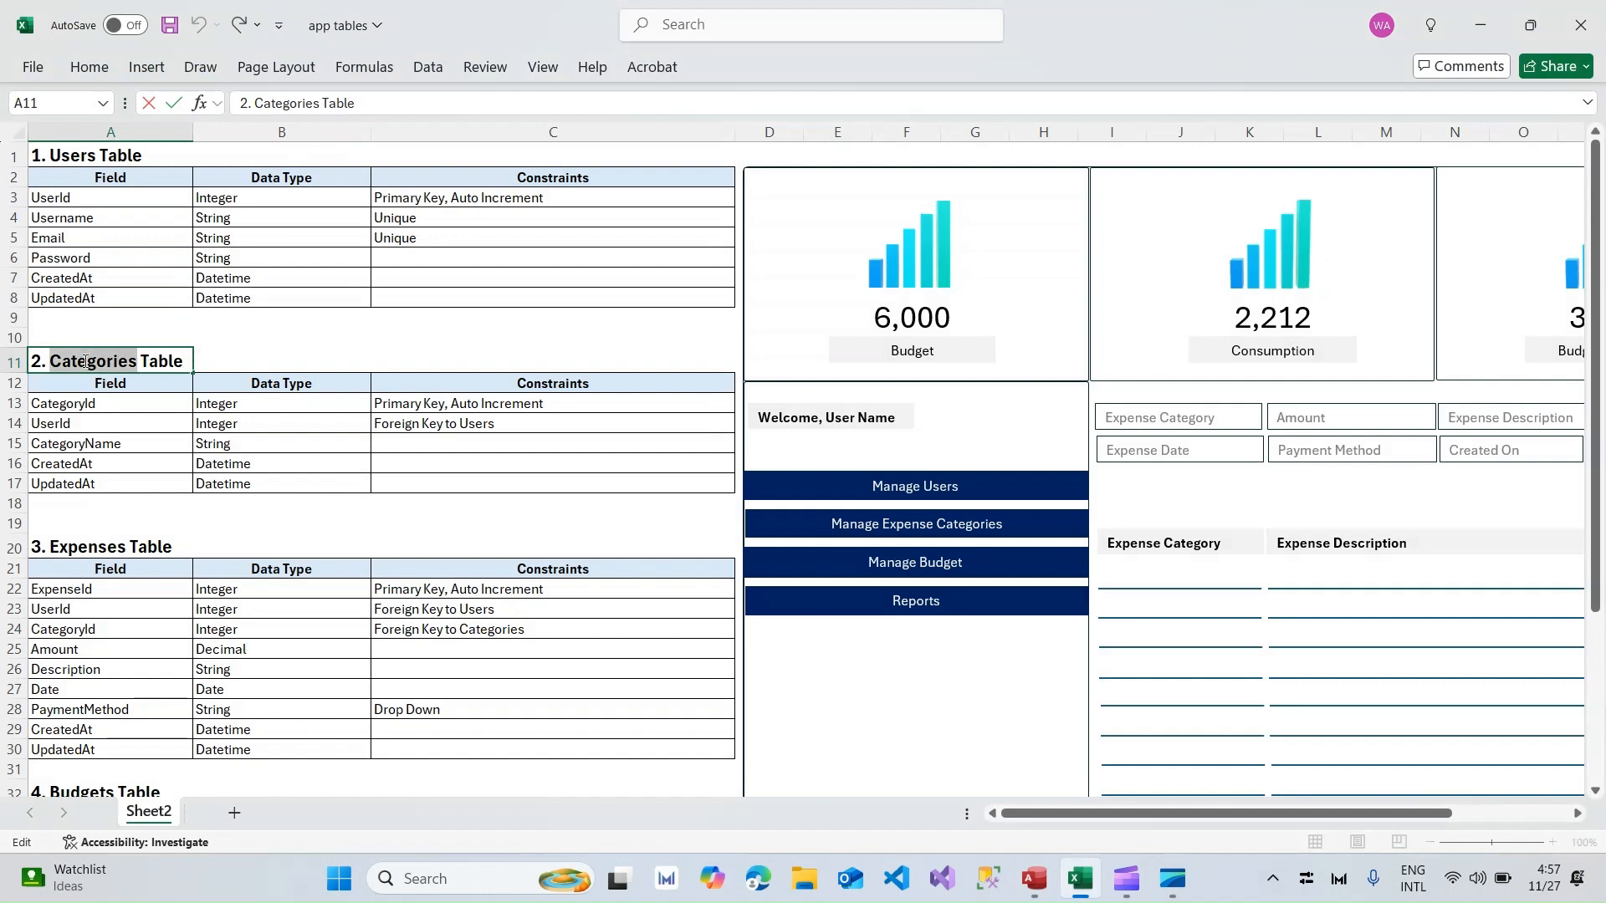
pyautogui.hotkey('alt', 'Tab')
pyautogui.click(148, 72)
pyautogui.click(125, 122)
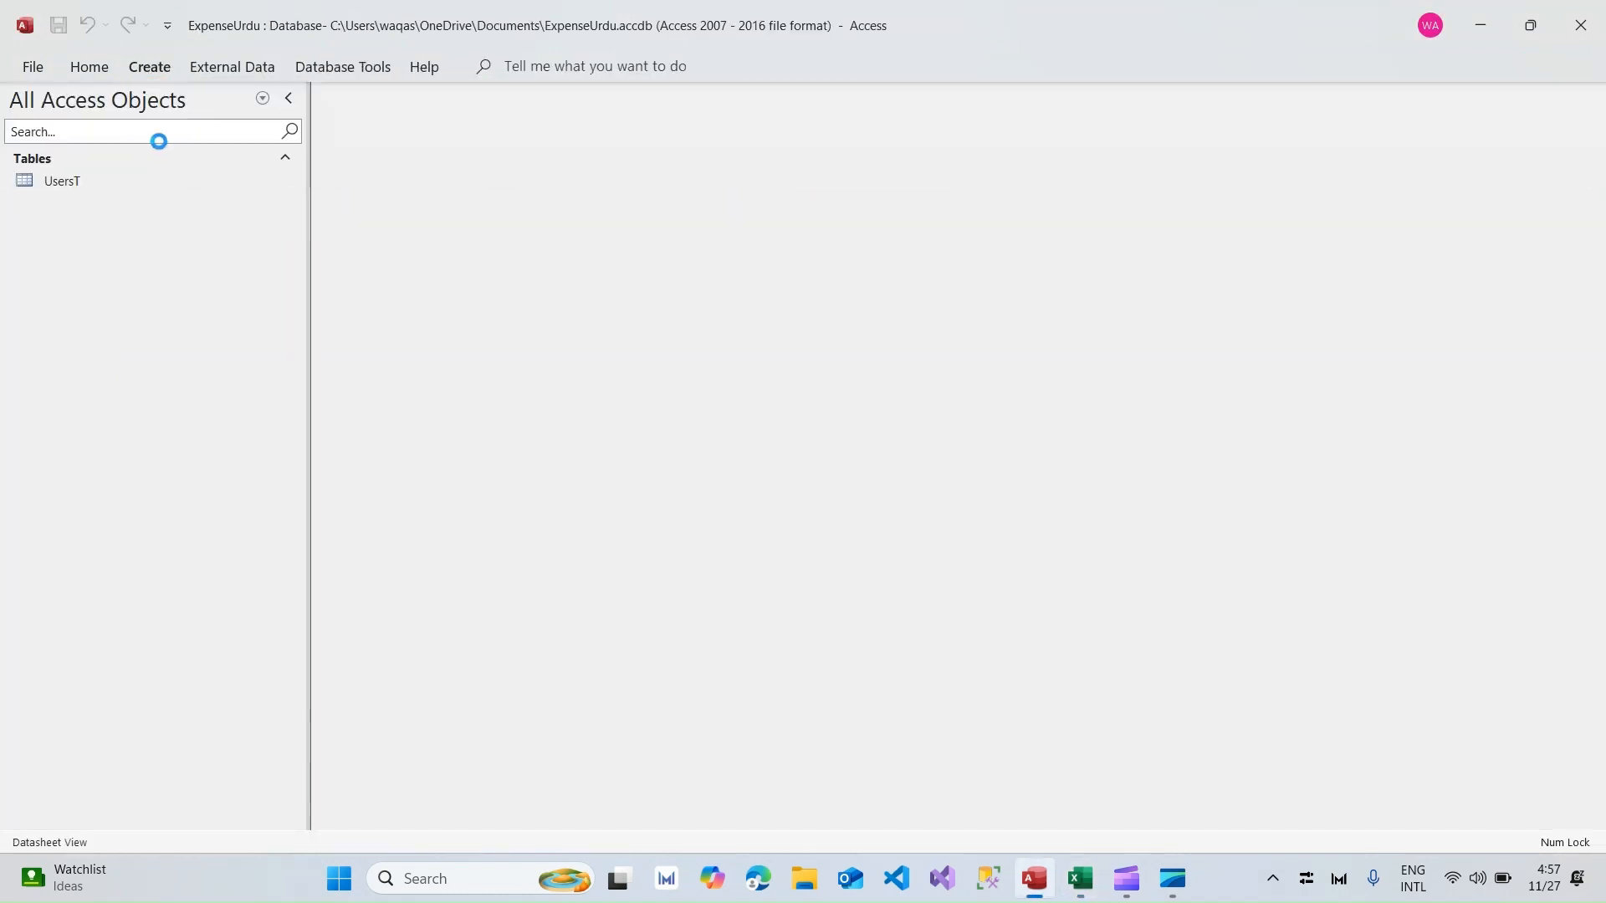
pyautogui.rightClick(350, 96)
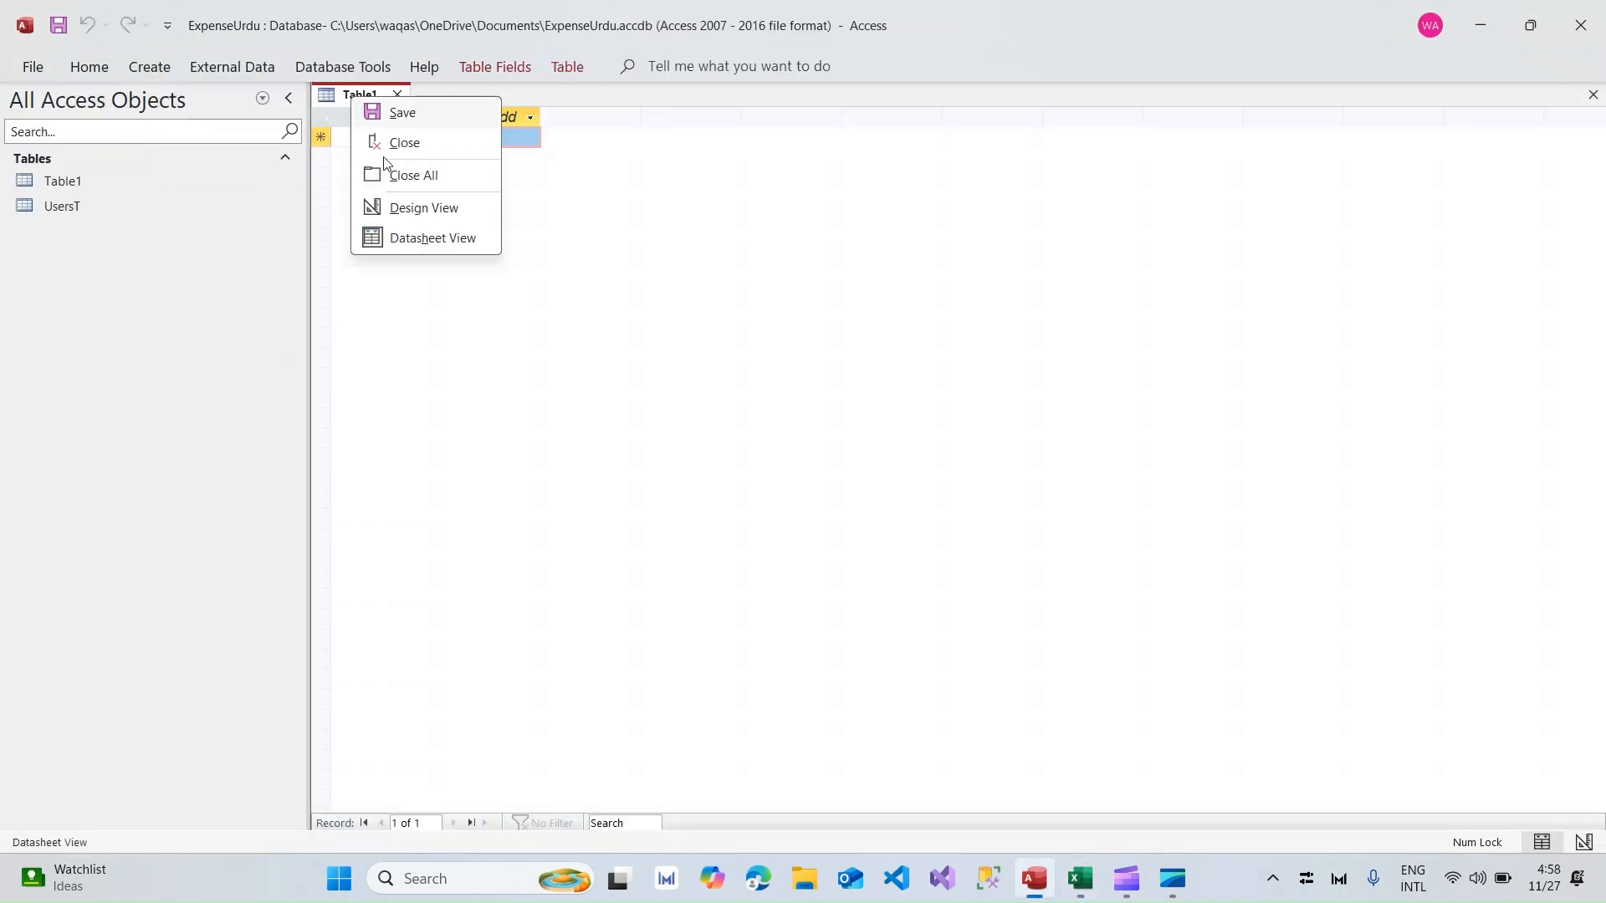
pyautogui.click(424, 210)
pyautogui.write('CategoriesT')
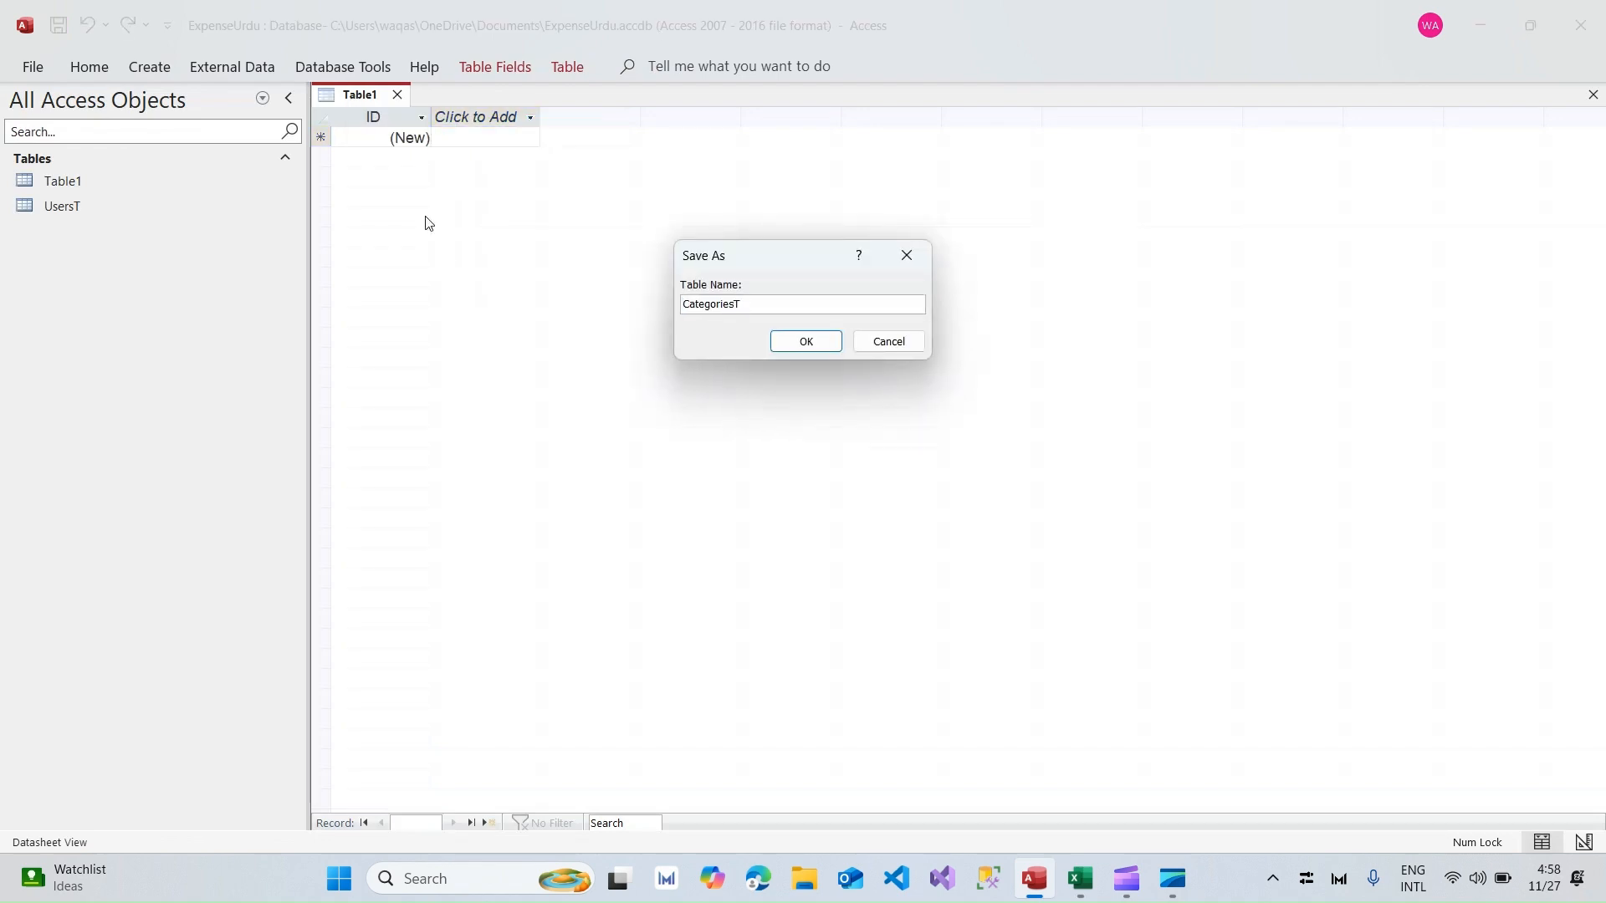
pyautogui.press('Return')
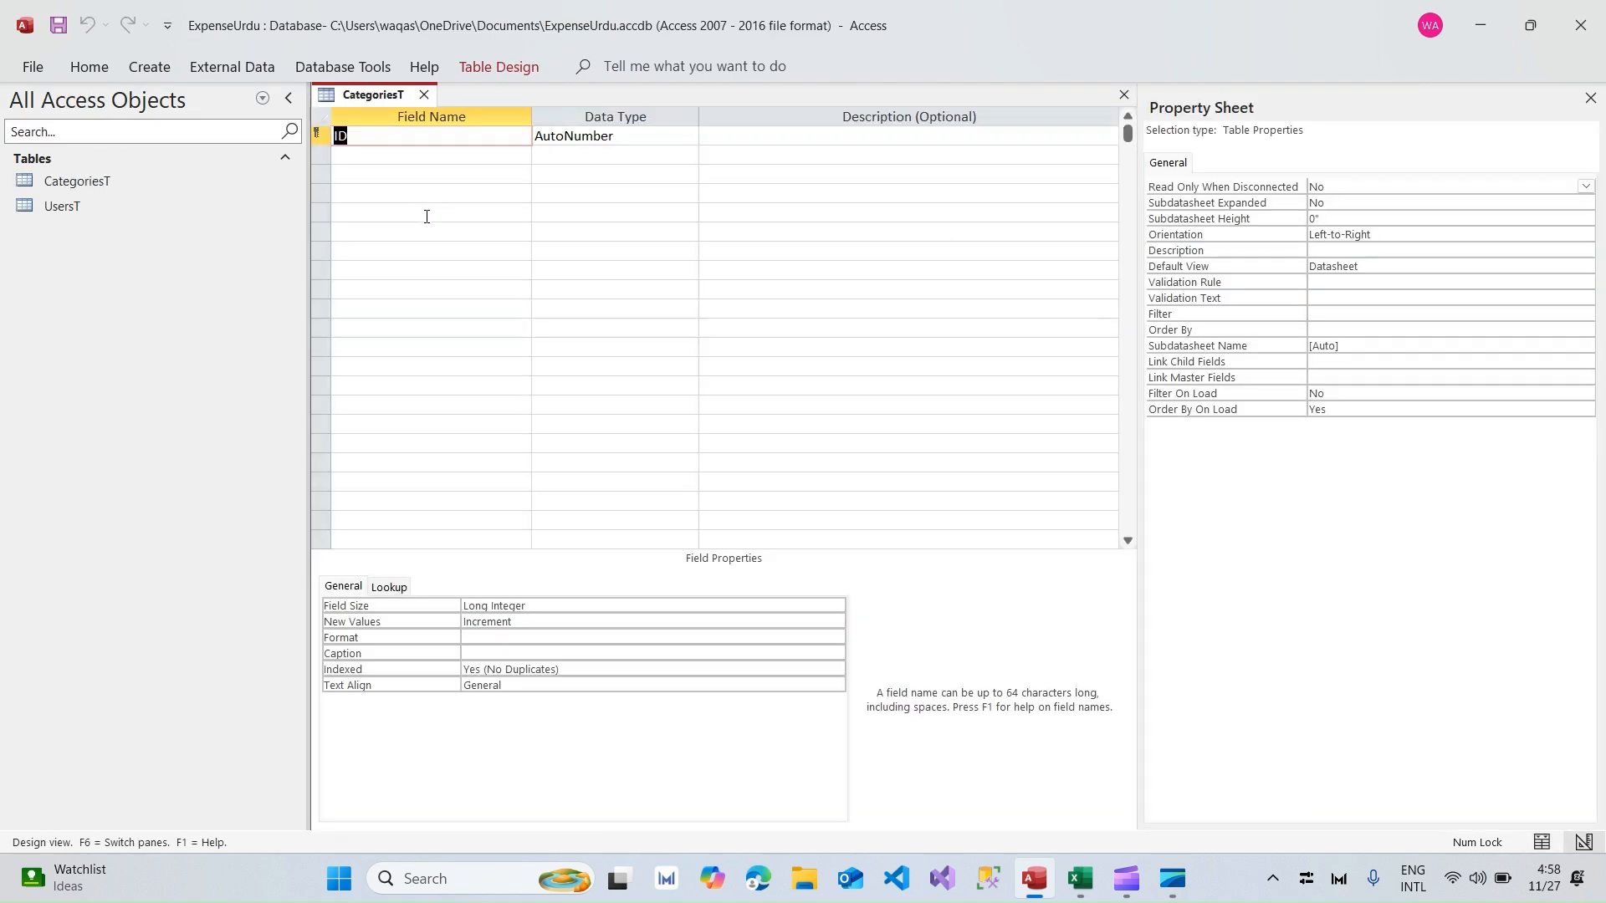
# Step: Copy CategoryId from cell A13 of the Excel plan and use it as the name of the CategoriesT AutoNumber key field
pyautogui.hotkey('alt', 'Tab')
pyautogui.press('Down')
pyautogui.press('Down')
pyautogui.hotkey('ctrl', 'c')
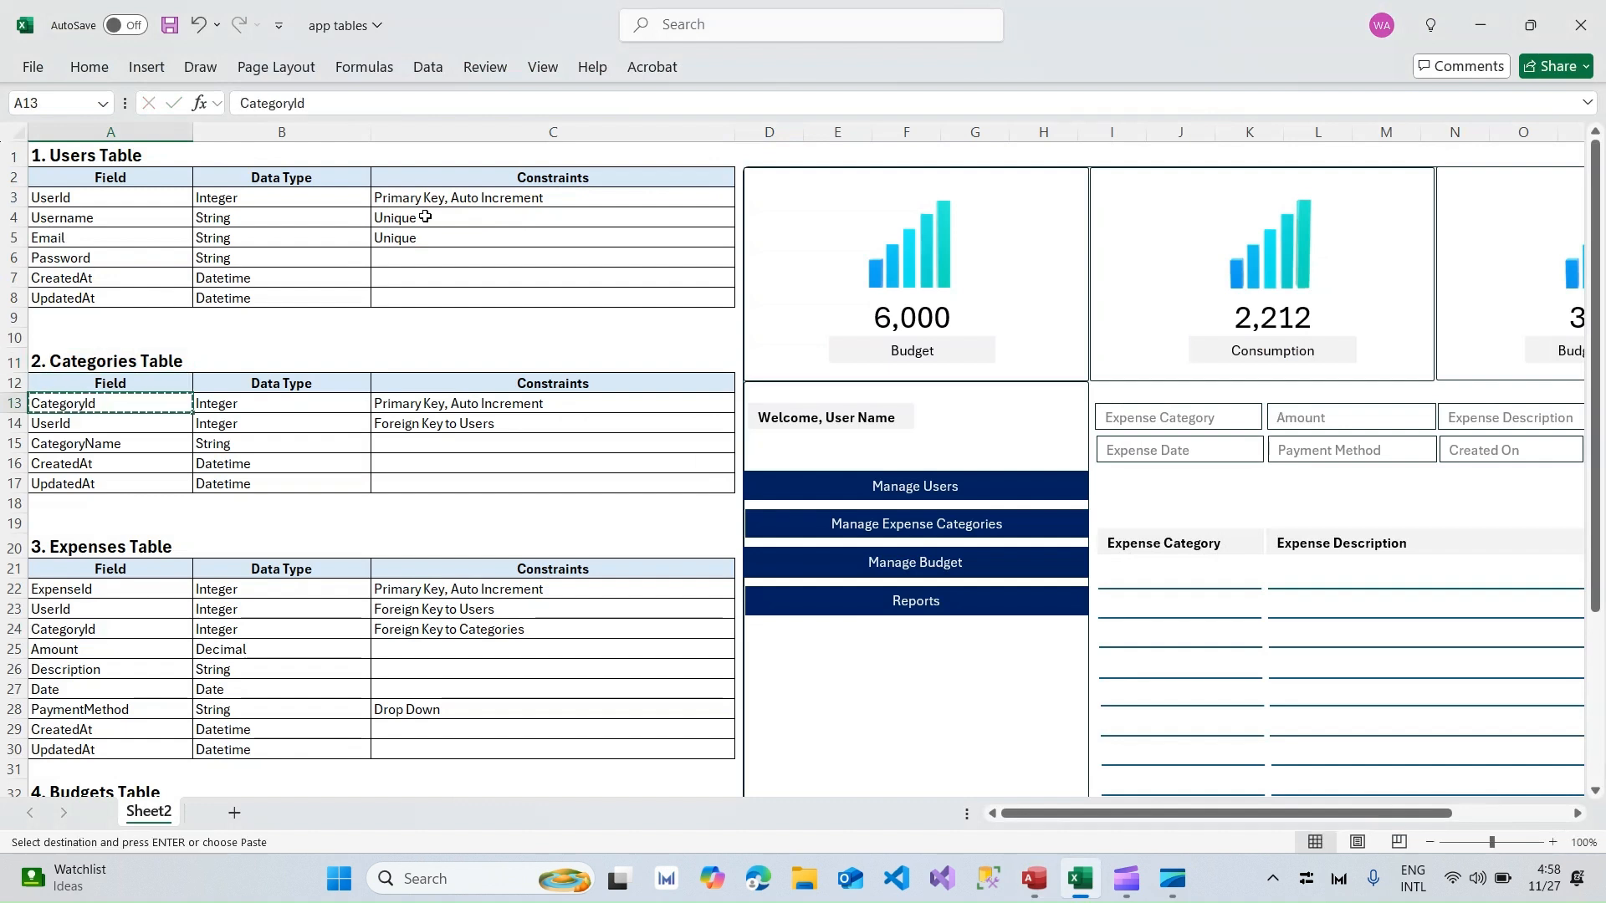
pyautogui.hotkey('alt', 'Tab')
pyautogui.hotkey('ctrl', 'v')
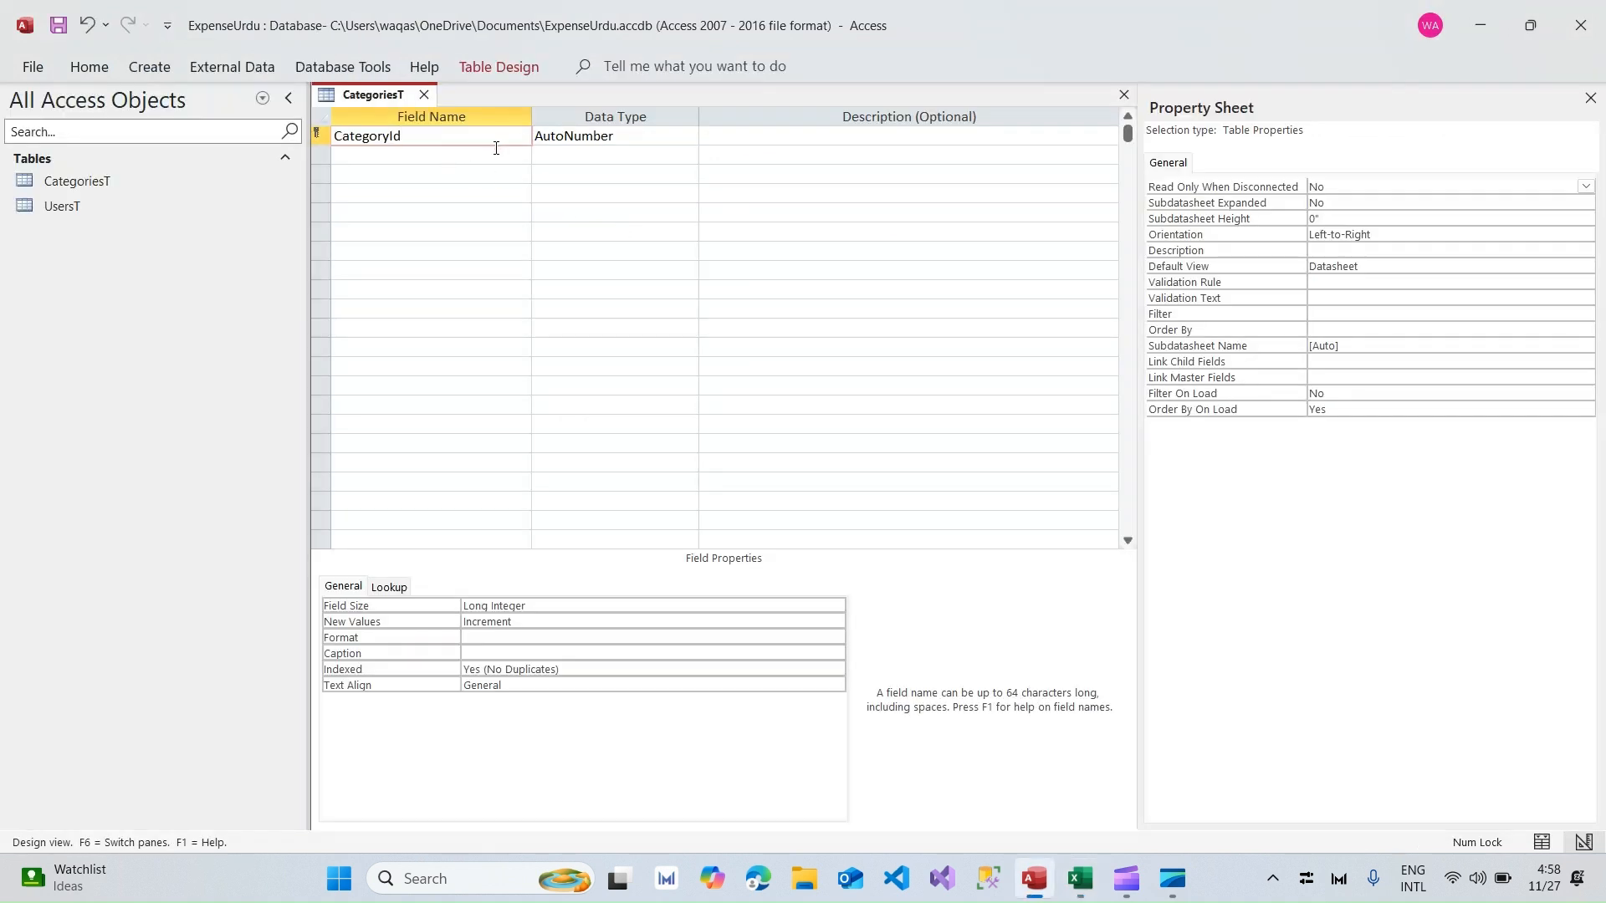
# Step: Examine the UserId row of the Categories Table in the Excel plan, including its data type and constraint
pyautogui.hotkey('alt', 'Tab')
pyautogui.press('Down')
pyautogui.hotkey('ctrl', 'c')
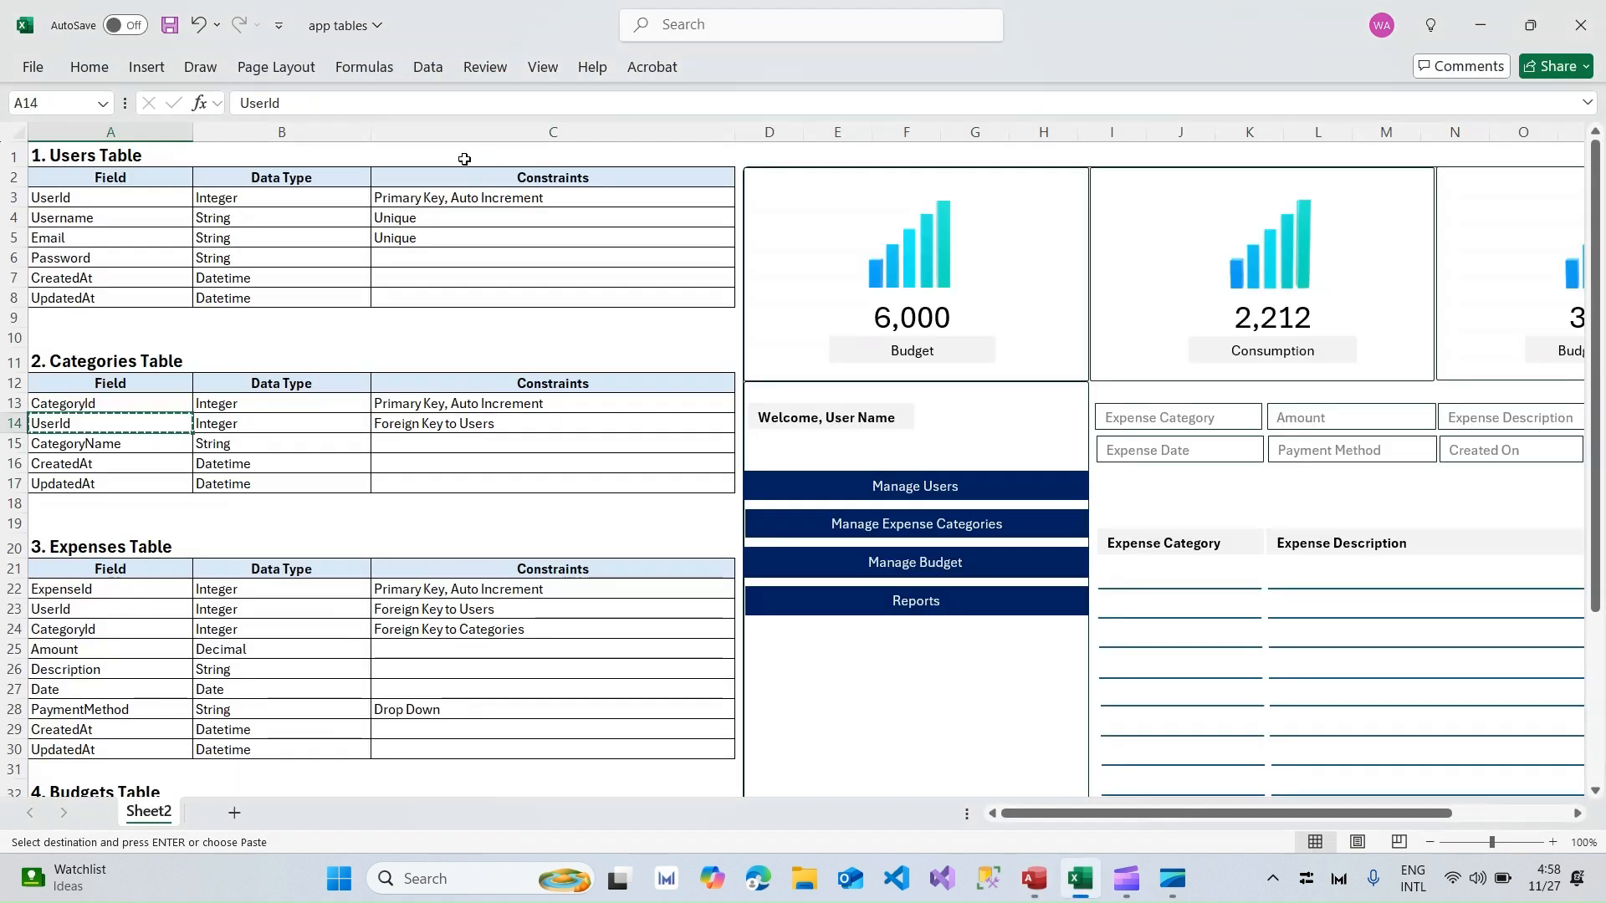
pyautogui.hotkey('alt', 'Tab')
pyautogui.click(466, 159)
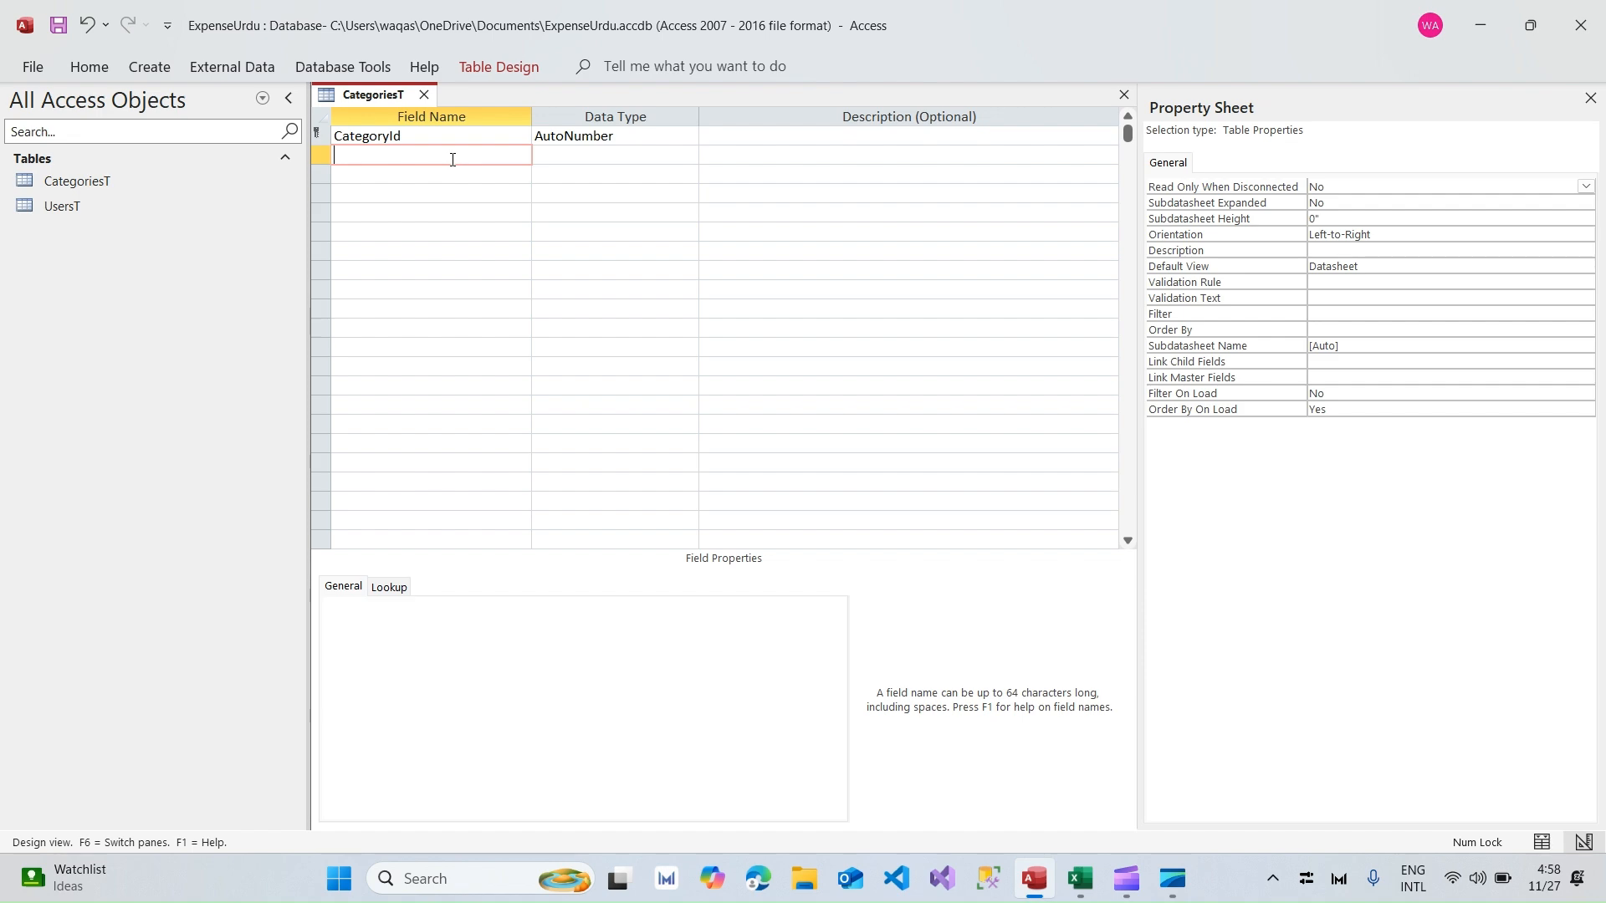
pyautogui.hotkey('alt', 'Tab')
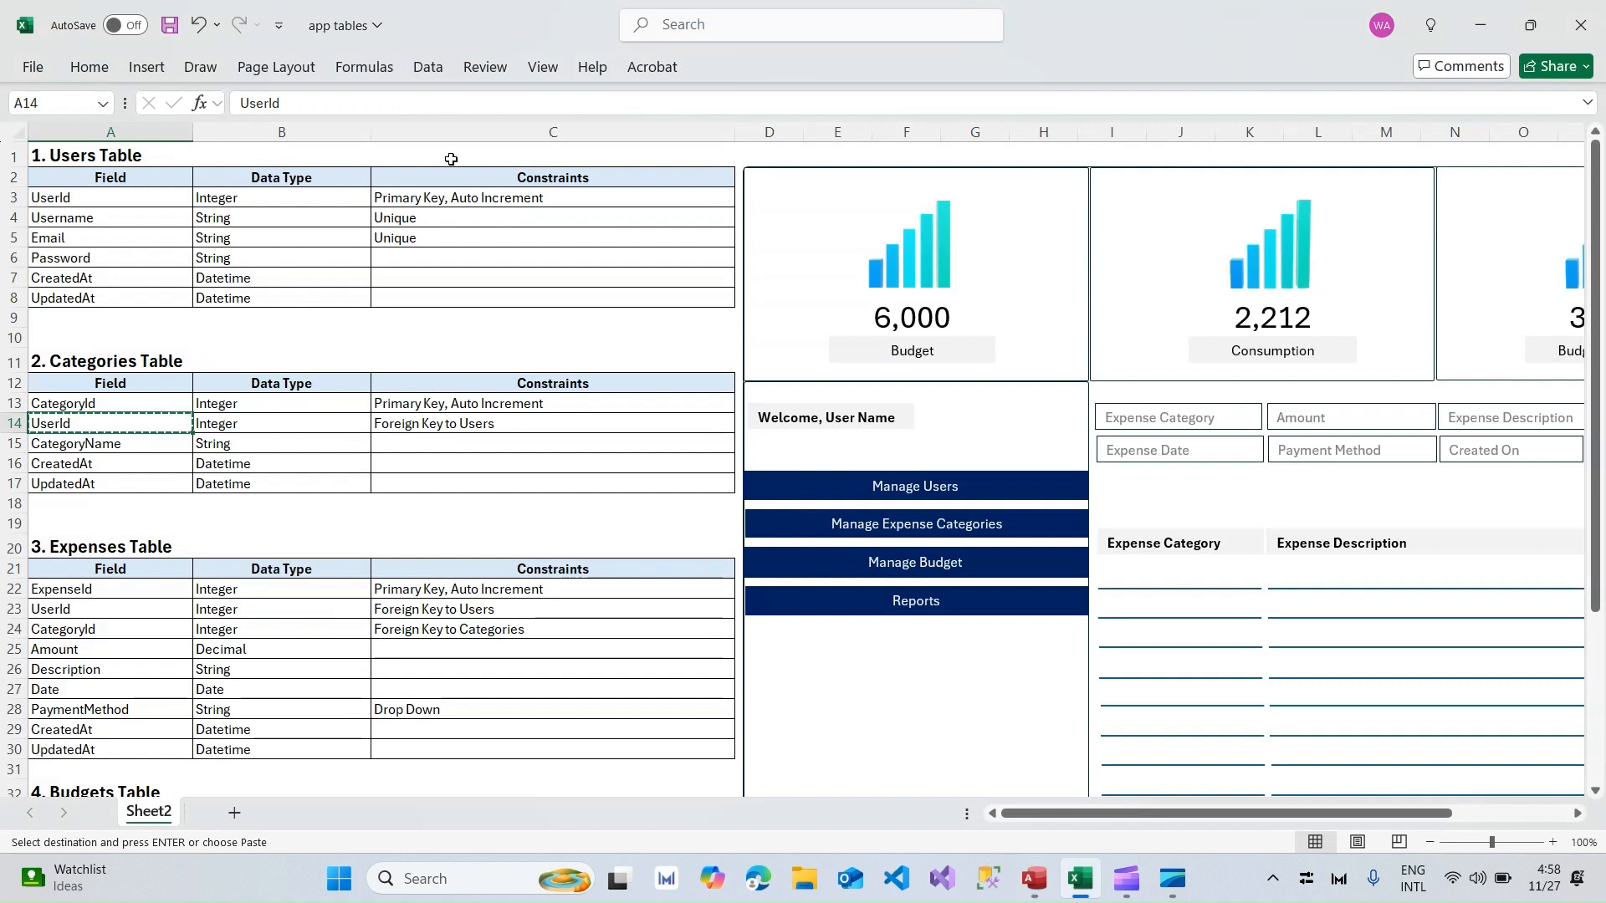
pyautogui.press('Down')
pyautogui.press('Up')
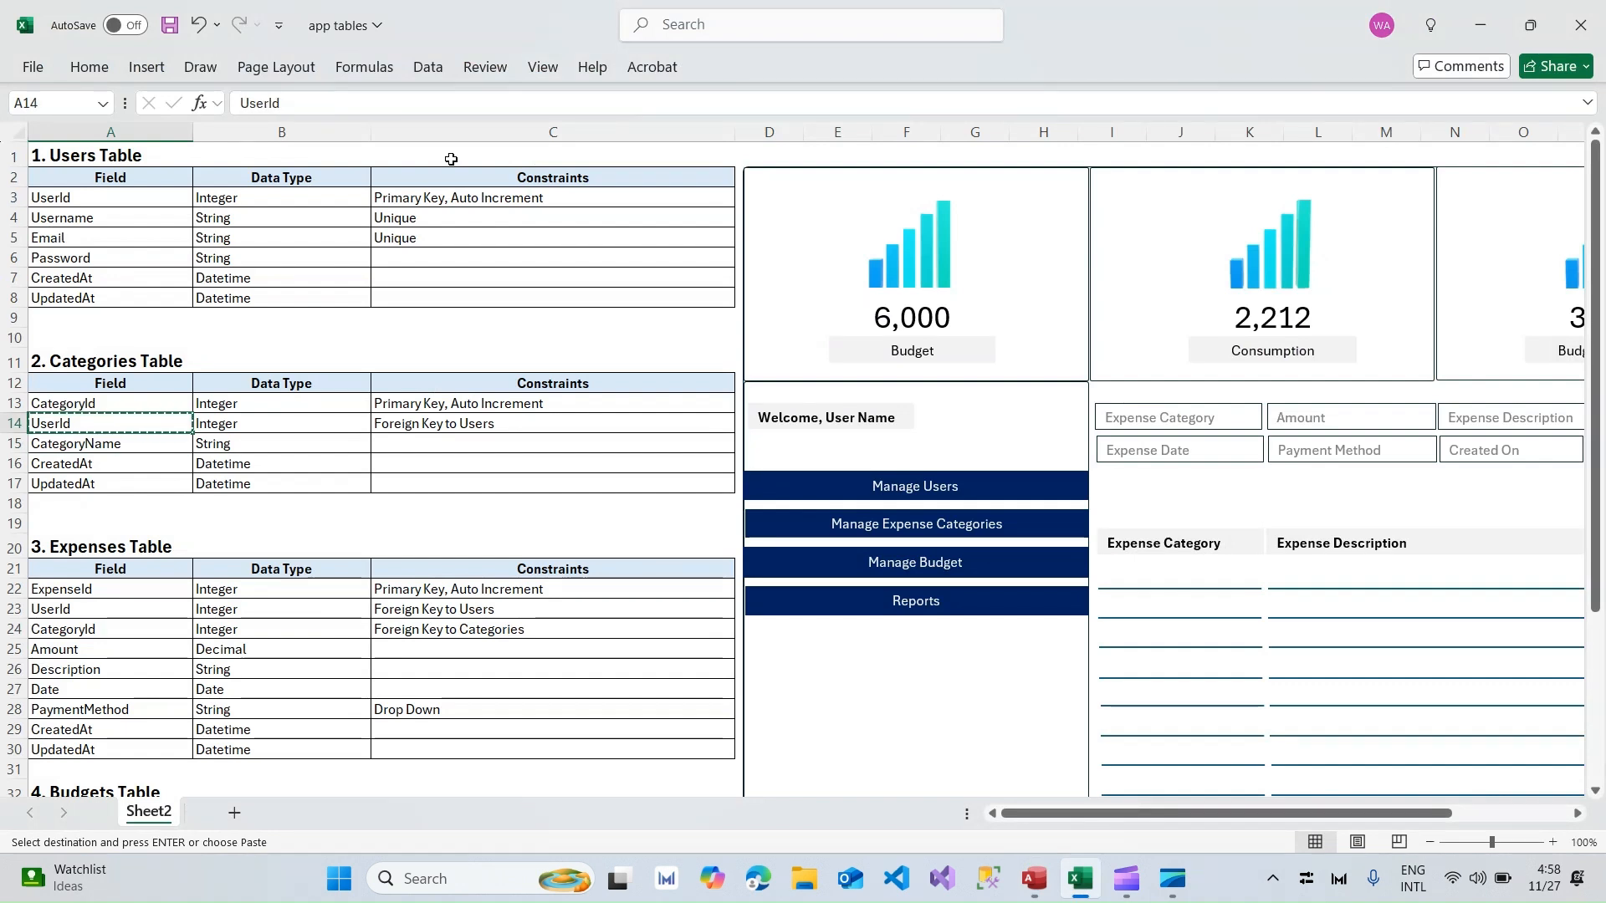
pyautogui.press('Escape')
pyautogui.hotkey('shift', 'Right')
pyautogui.hotkey('shift', 'Right')
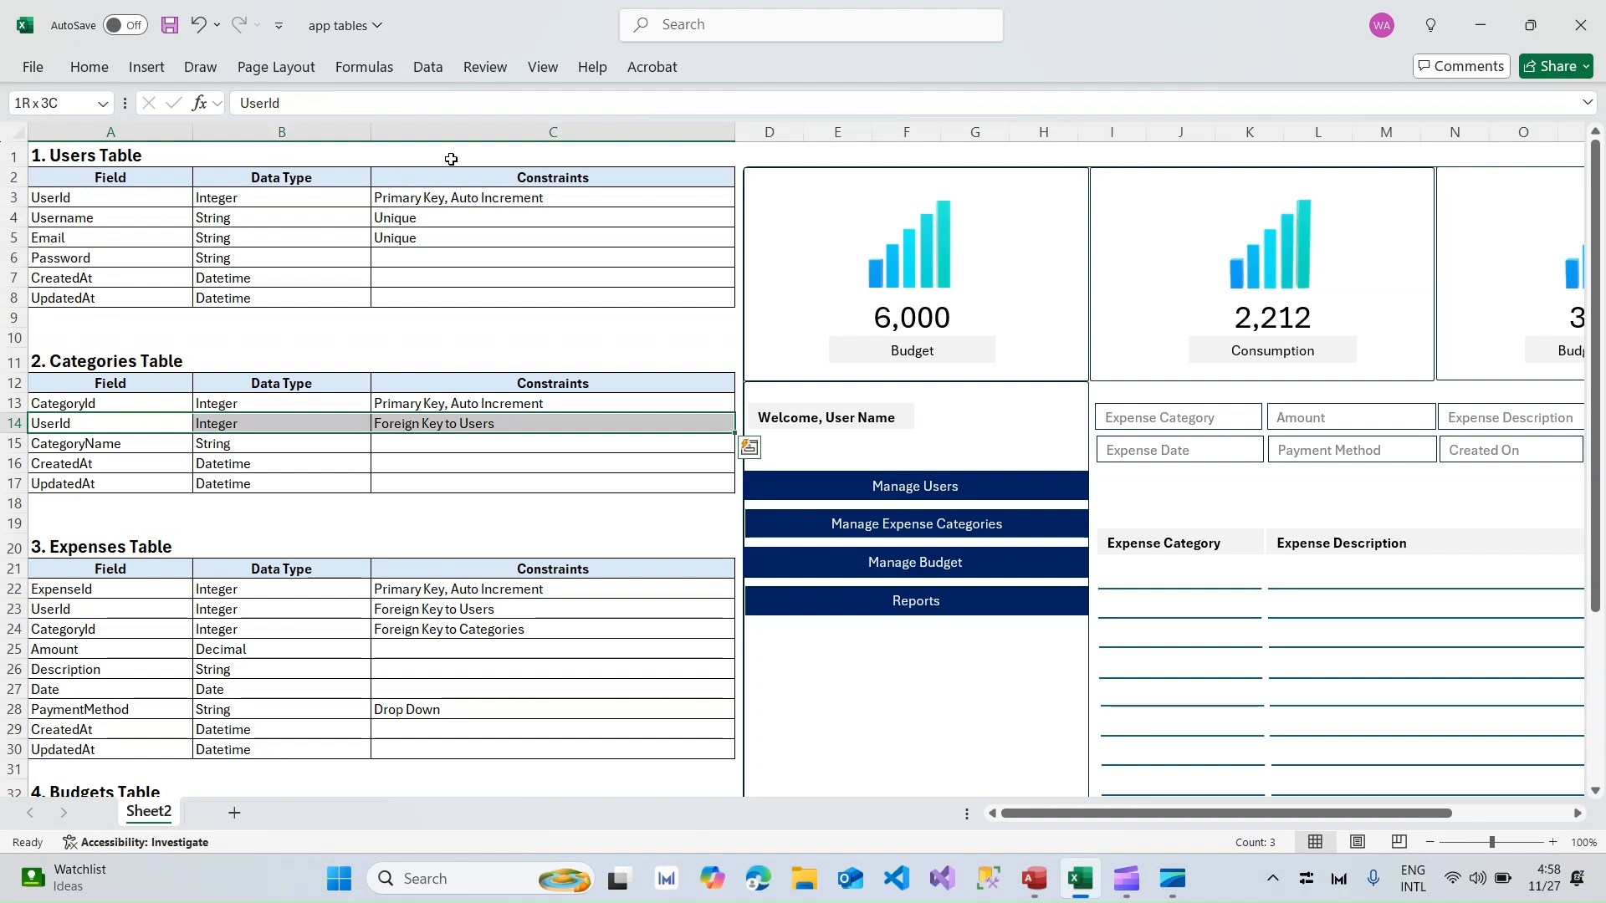
# Step: Copy CategoryName from cell A15 of the Excel plan and add it as a Short Text field below CategoryId in CategoriesT
pyautogui.press('Down')
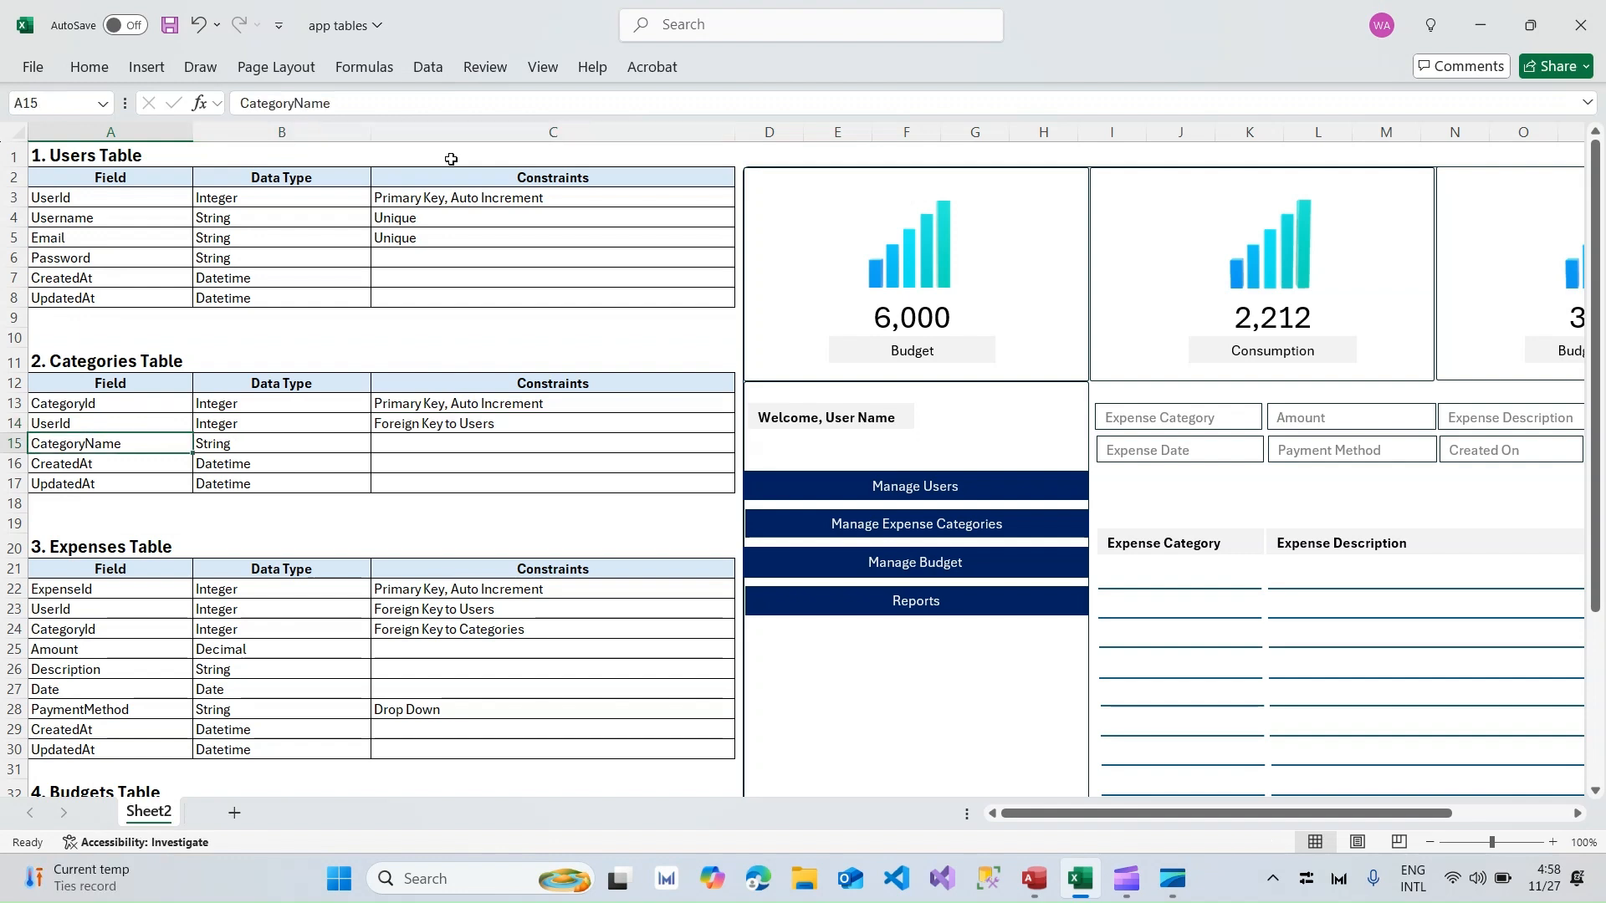
pyautogui.hotkey('ctrl', 'c')
pyautogui.hotkey('alt', 'Tab')
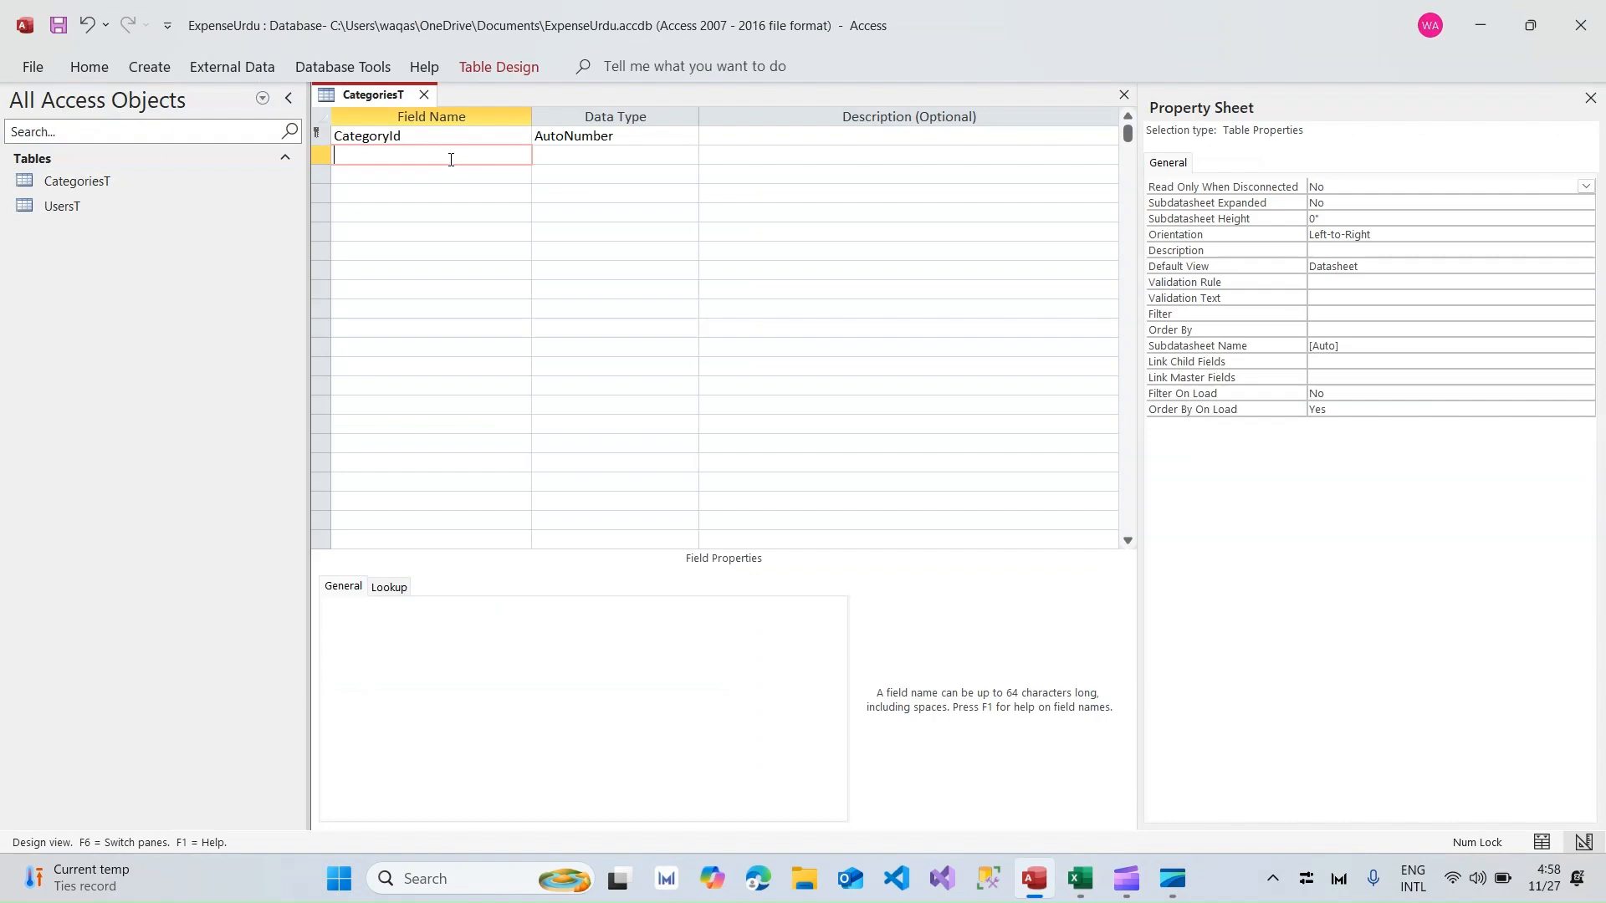
pyautogui.hotkey('ctrl', 'v')
pyautogui.press('Tab')
# Step: Check the Excel plan and add a Short Text field named Status with a field size of 25 below CategoryName
pyautogui.hotkey('alt', 'Tab')
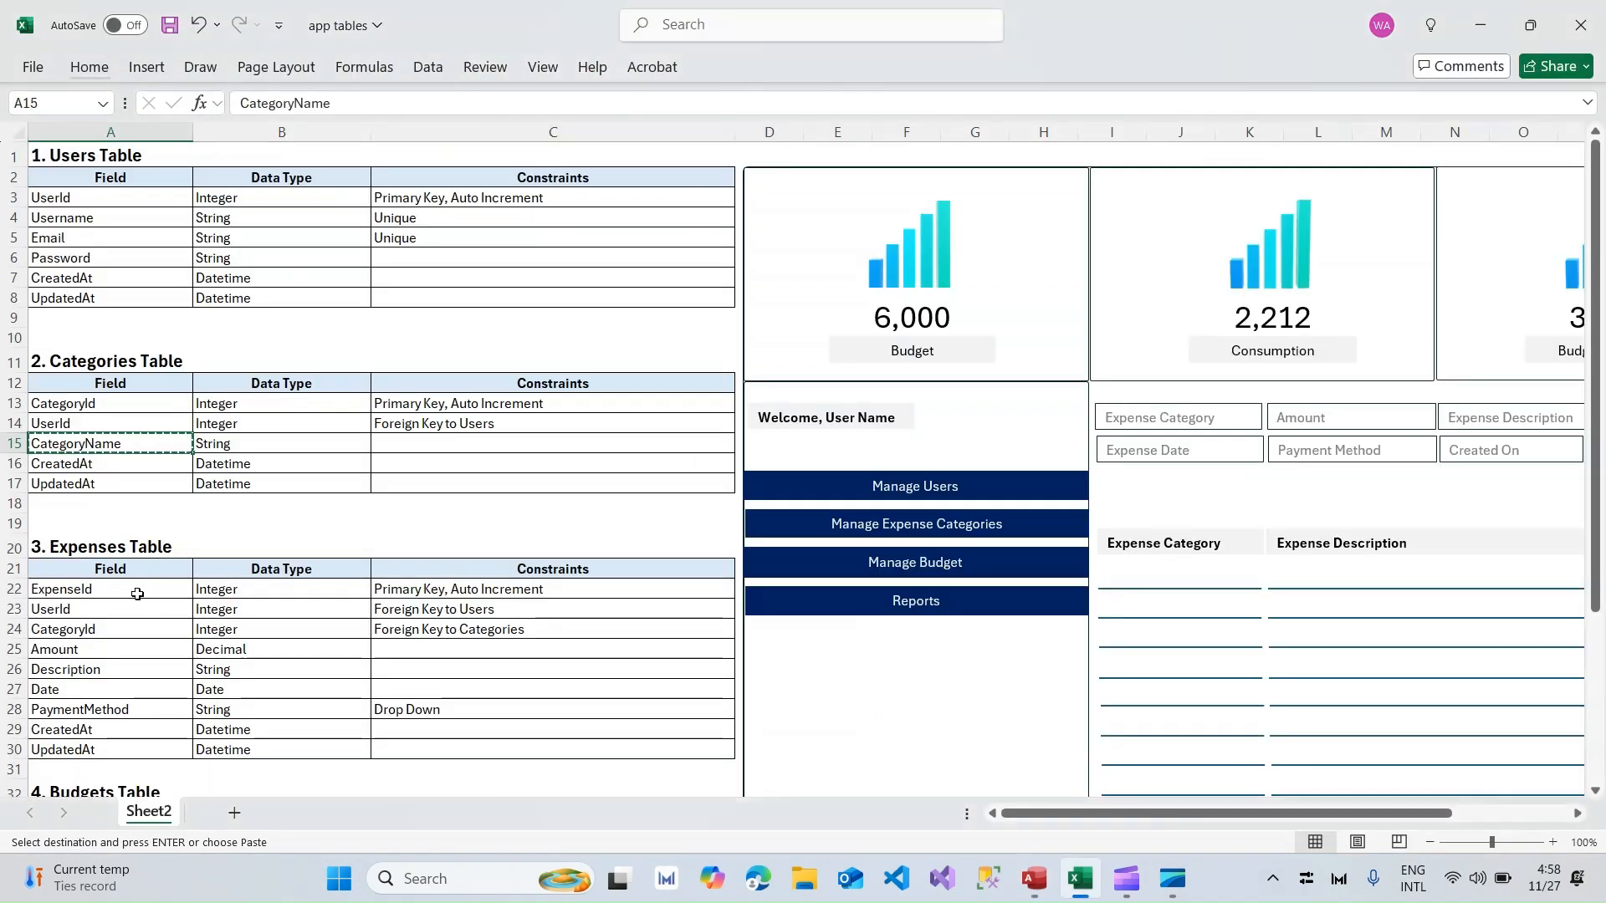
pyautogui.hotkey('alt', 'Tab')
pyautogui.click(418, 178)
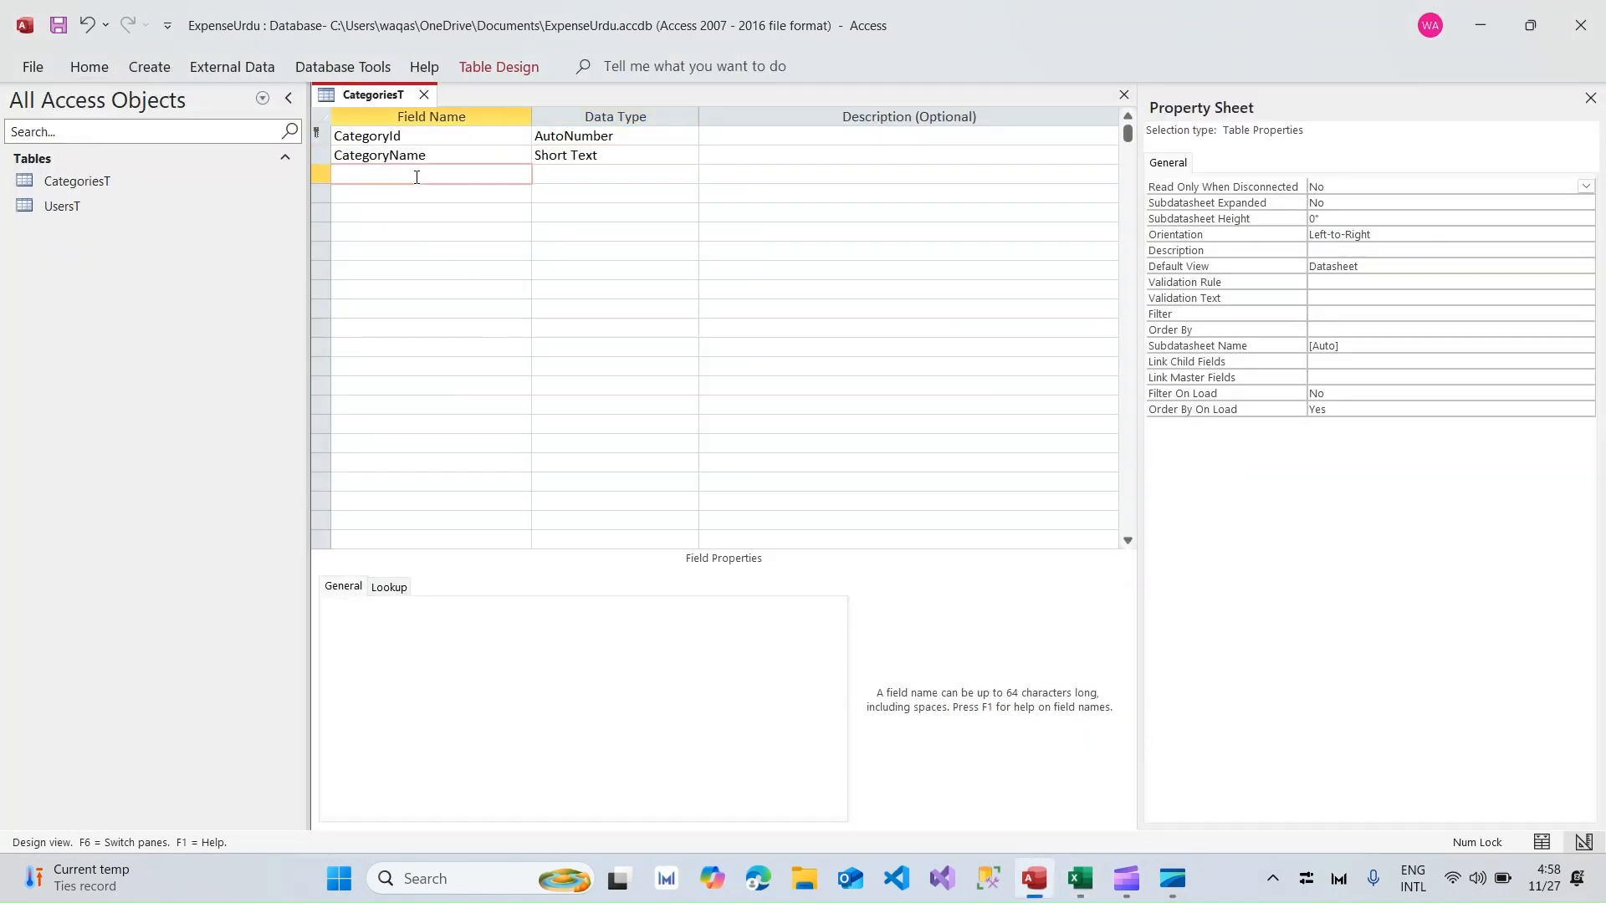
pyautogui.write('Status')
pyautogui.press('Tab')
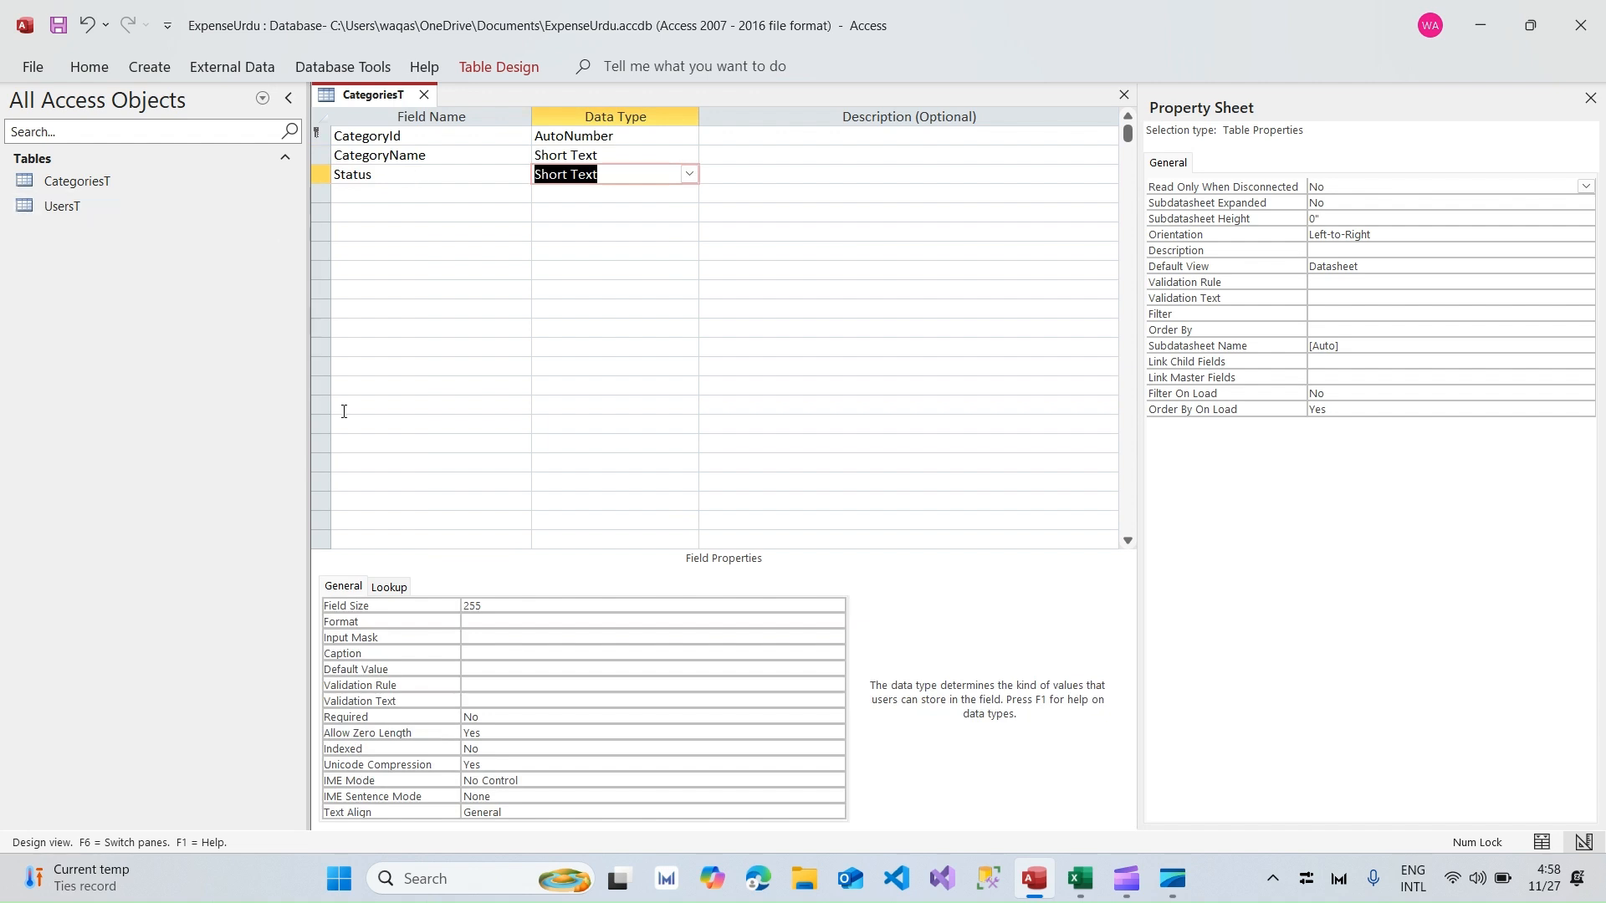
pyautogui.click(520, 606)
pyautogui.press('BackSpace')
pyautogui.press('Return')
# Step: Show the CategoriesT table in Datasheet View with its font set to Calibri, and close it
pyautogui.rightClick(372, 95)
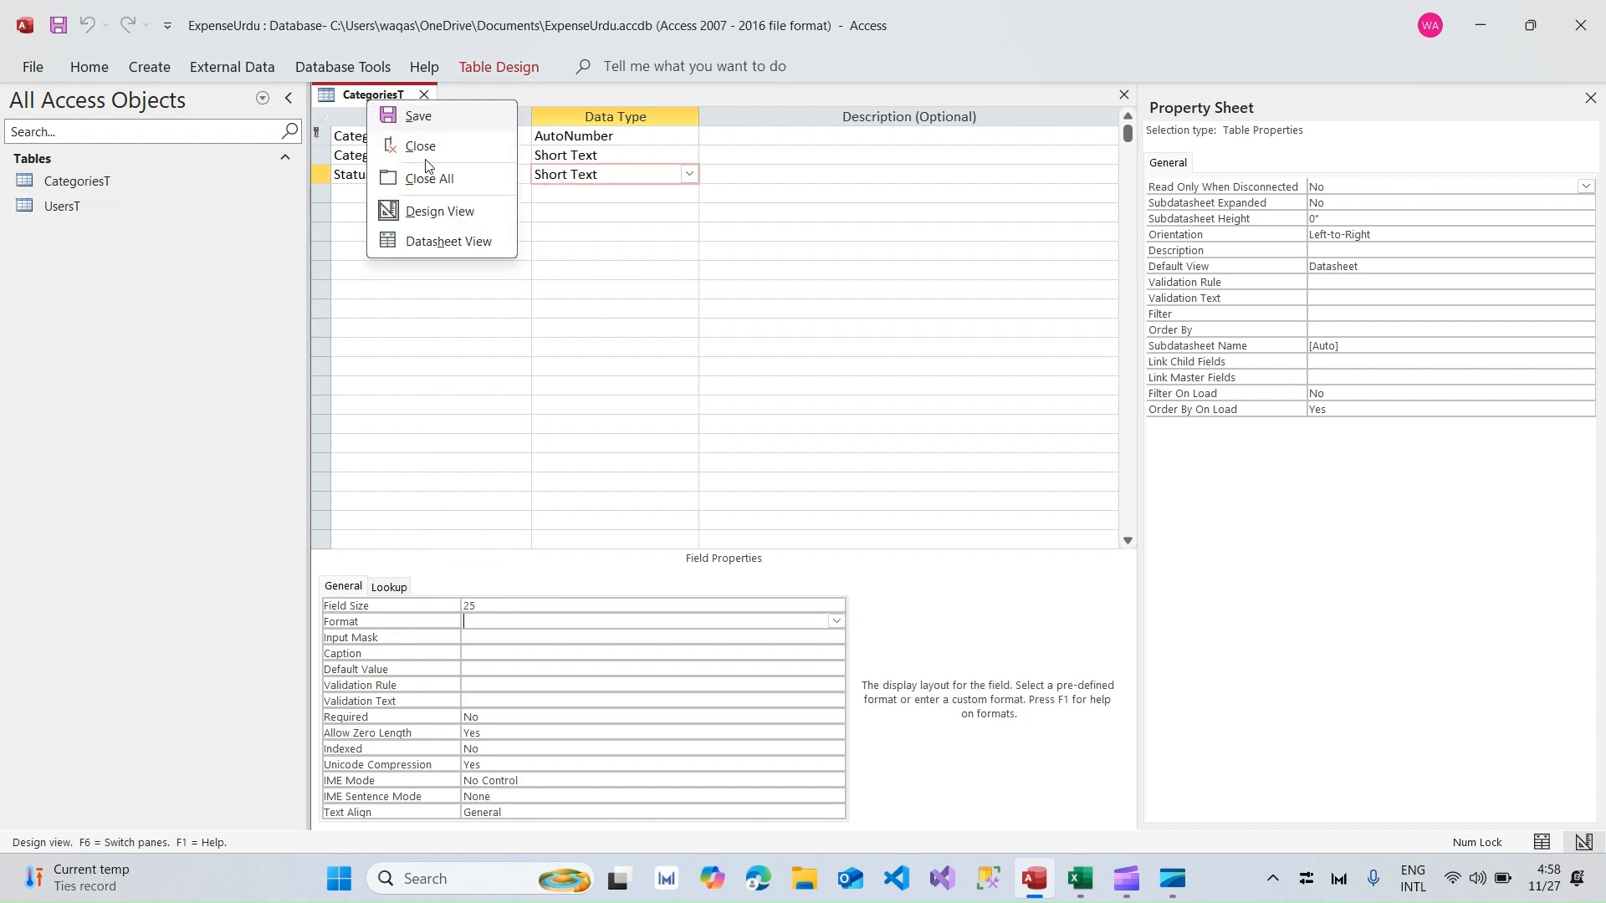
pyautogui.click(438, 241)
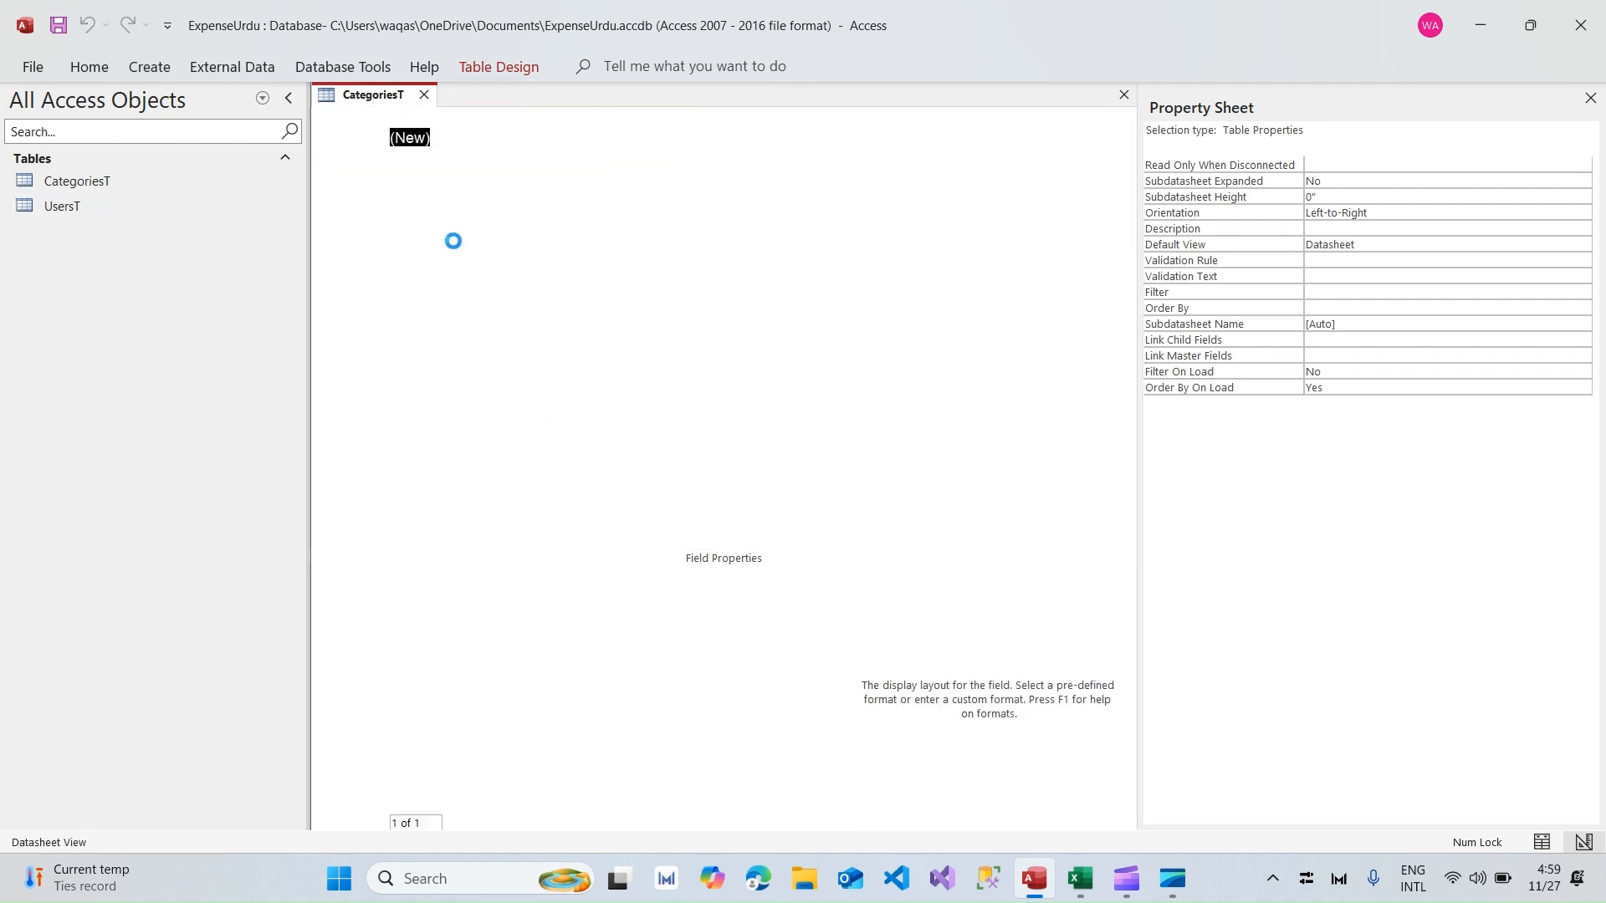
pyautogui.click(89, 67)
pyautogui.click(975, 109)
pyautogui.write('Calibri')
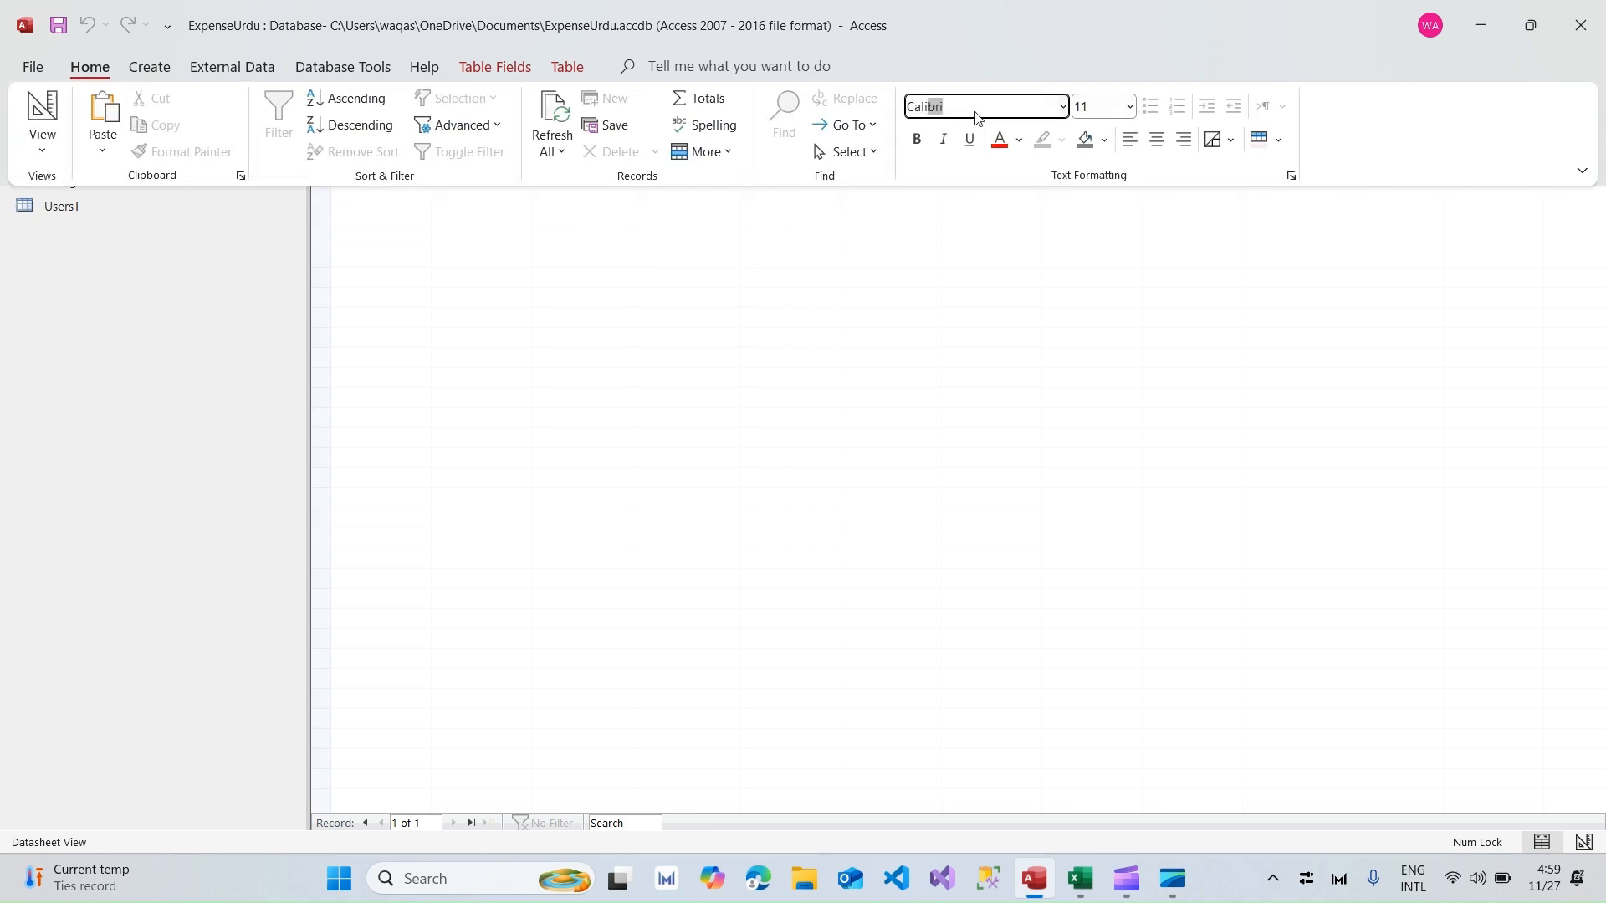
pyautogui.press('Tab')
pyautogui.click(624, 341)
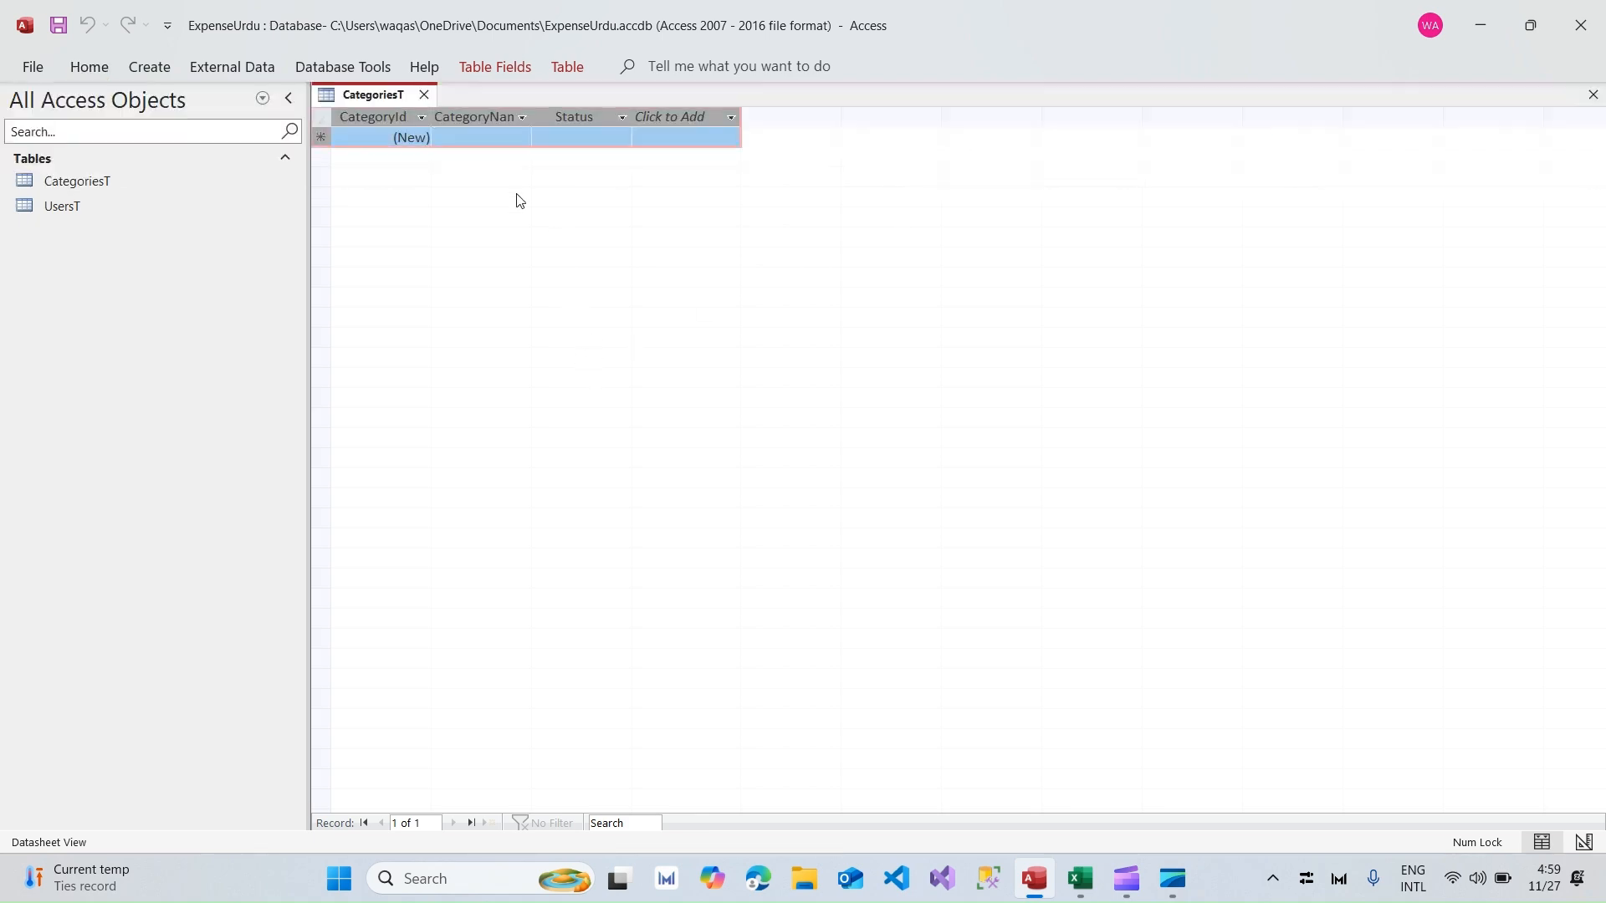
pyautogui.click(424, 95)
# Step: Review the Expenses Table section of the Excel plan and create an Access table saved as ExpensesT, opened in Design View
pyautogui.hotkey('alt', 'Tab')
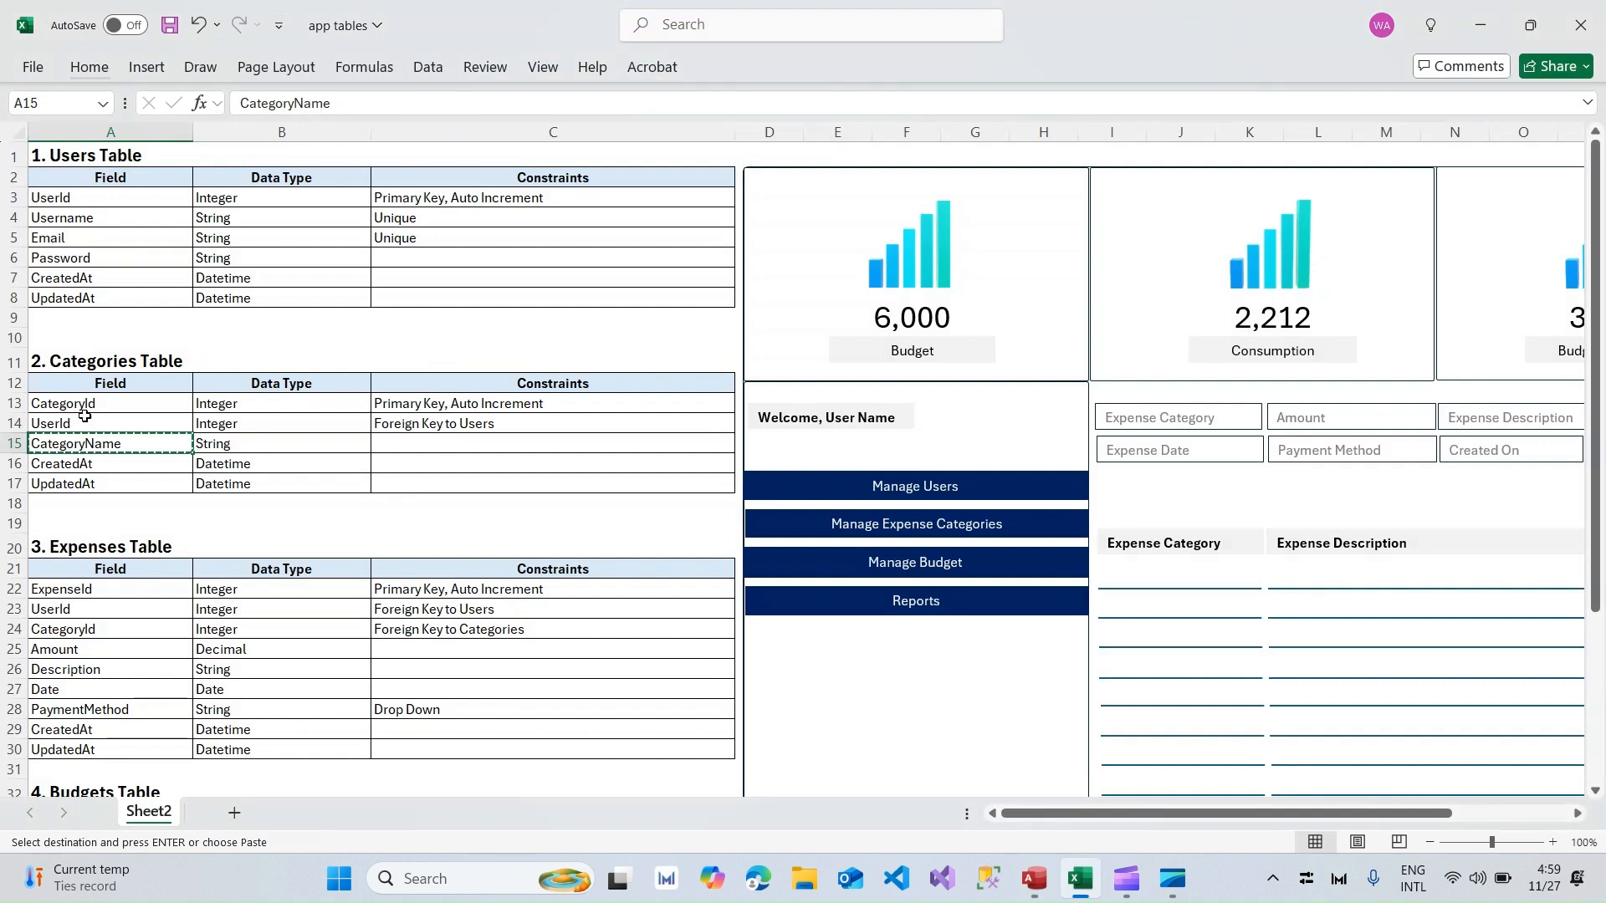
pyautogui.press('Escape')
pyautogui.scroll(-4, 161, 558)
pyautogui.moveTo(112, 348); pyautogui.dragTo(466, 506)
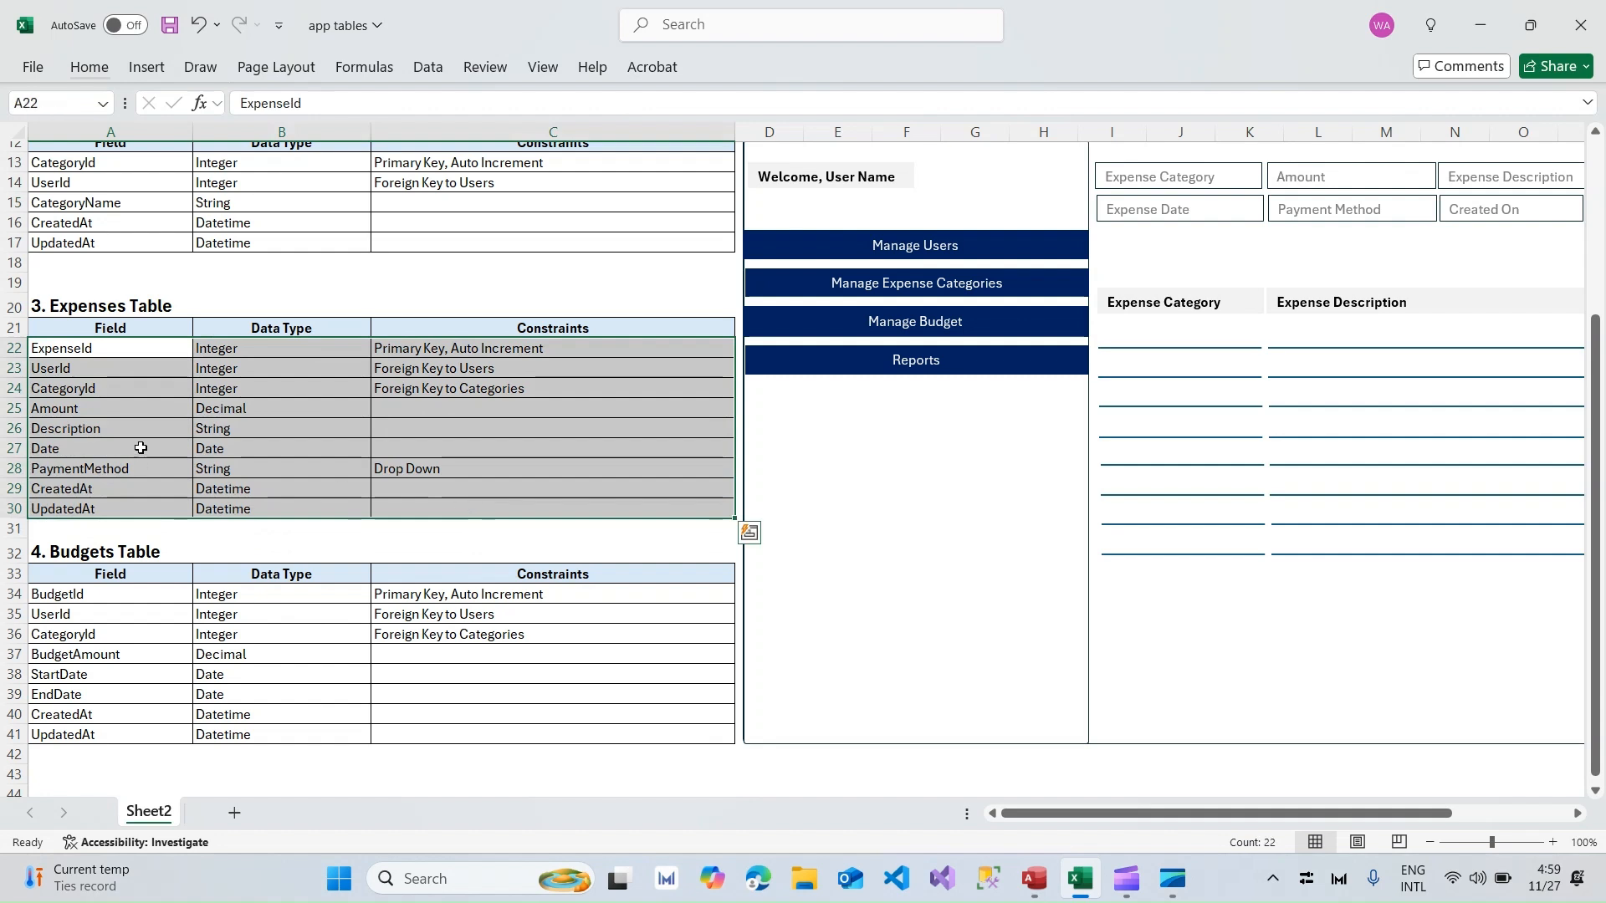
pyautogui.click(129, 346)
pyautogui.doubleClick(109, 306)
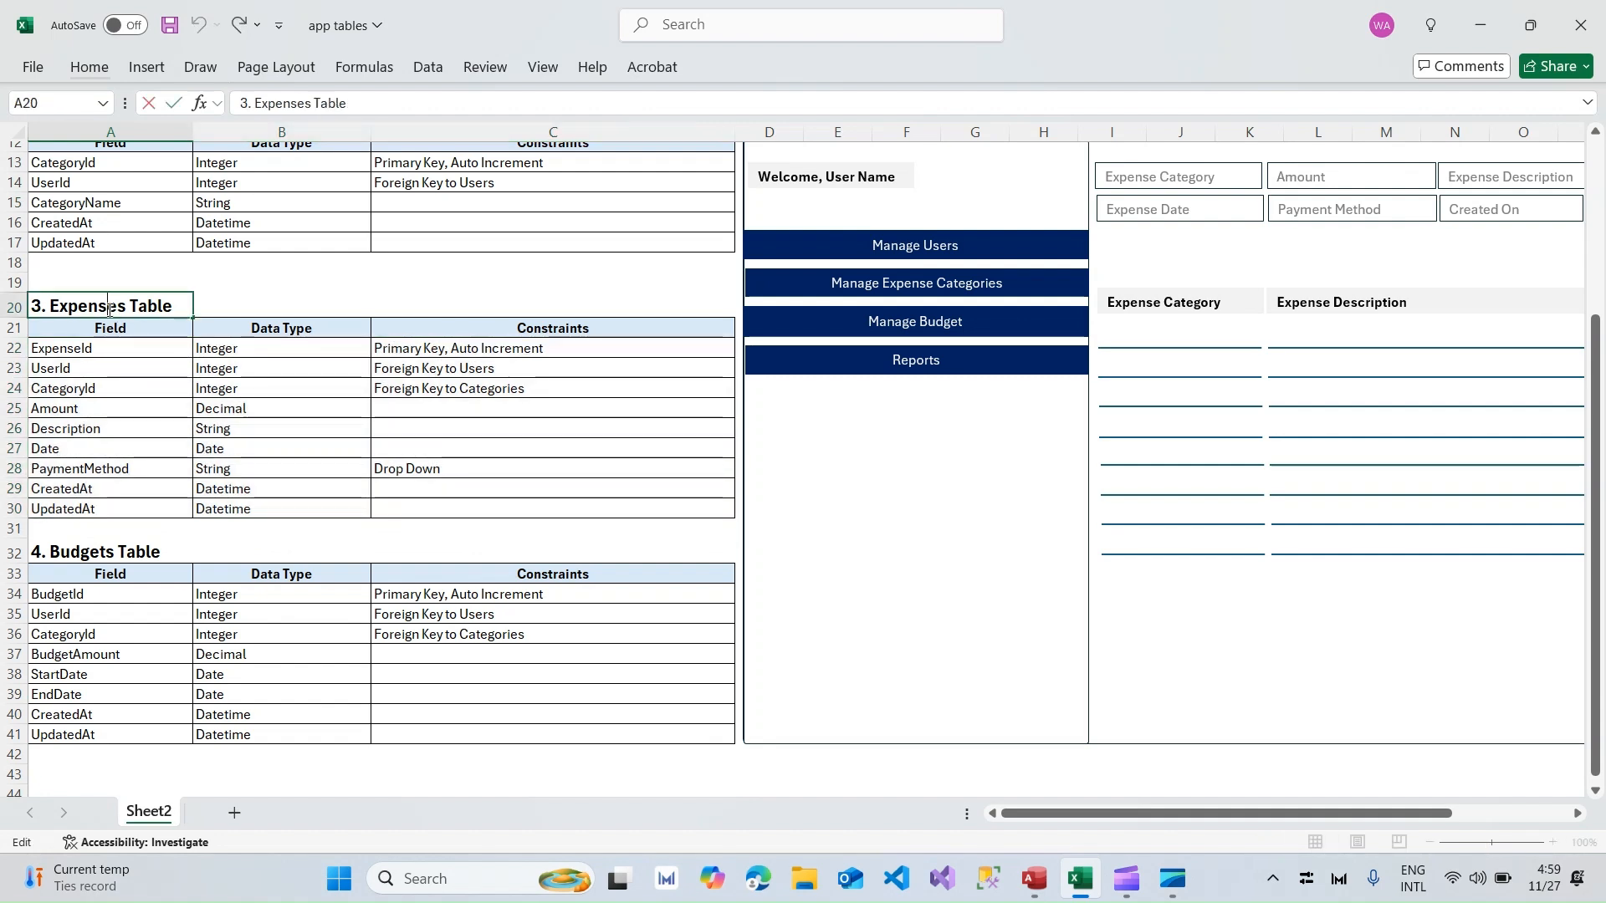
pyautogui.hotkey('alt', 'Tab')
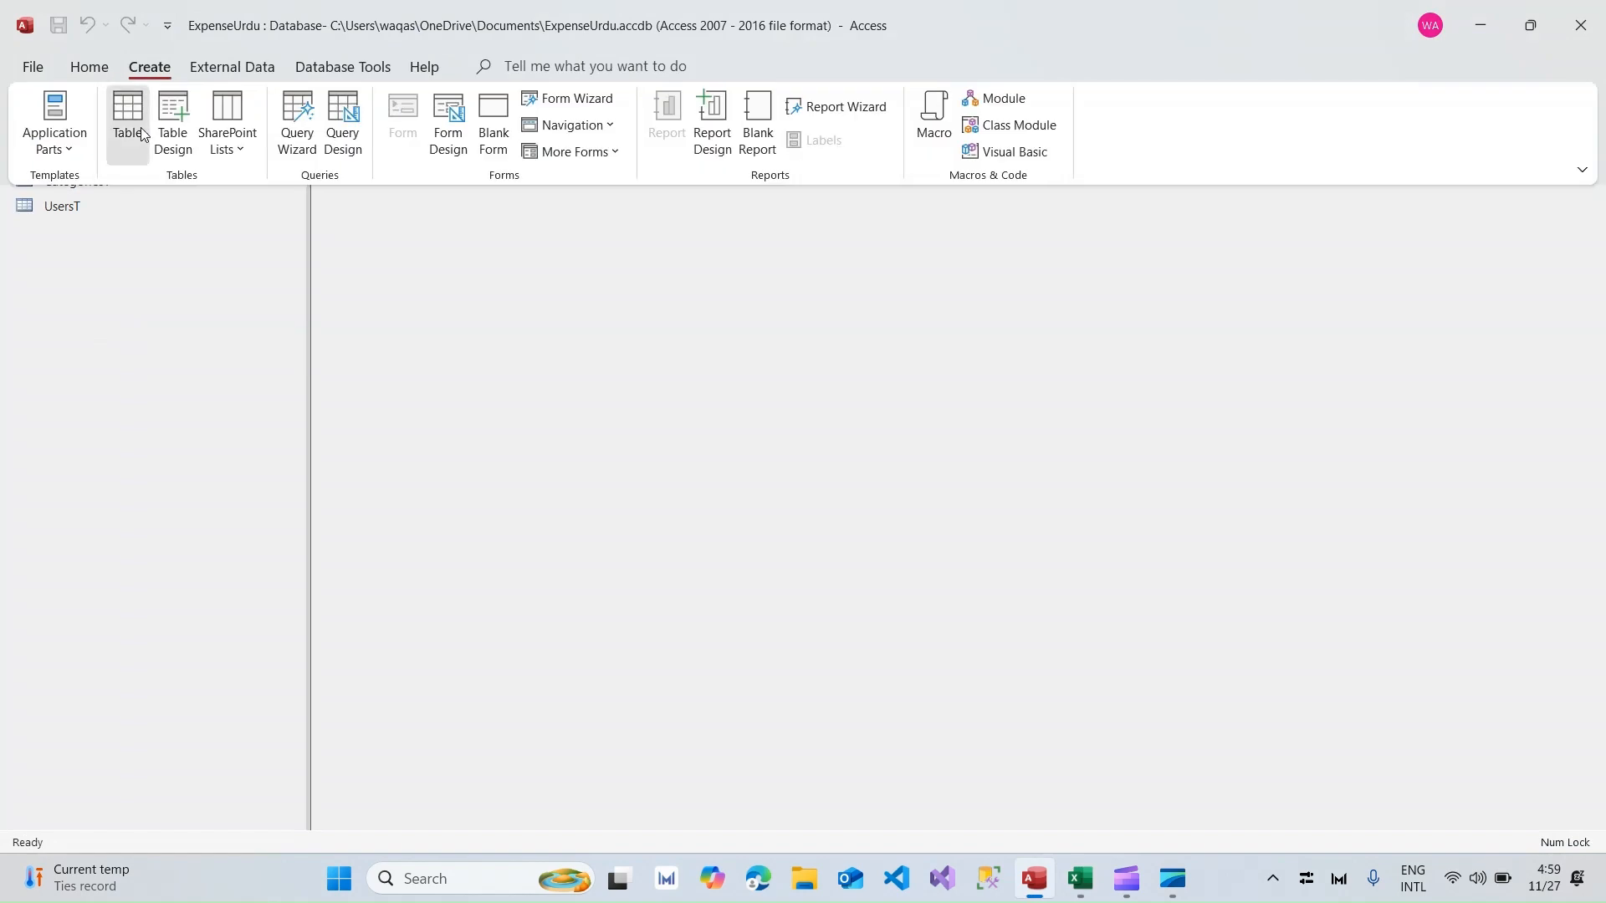
pyautogui.click(126, 113)
pyautogui.rightClick(356, 95)
pyautogui.click(447, 205)
pyautogui.write('ExpensesT')
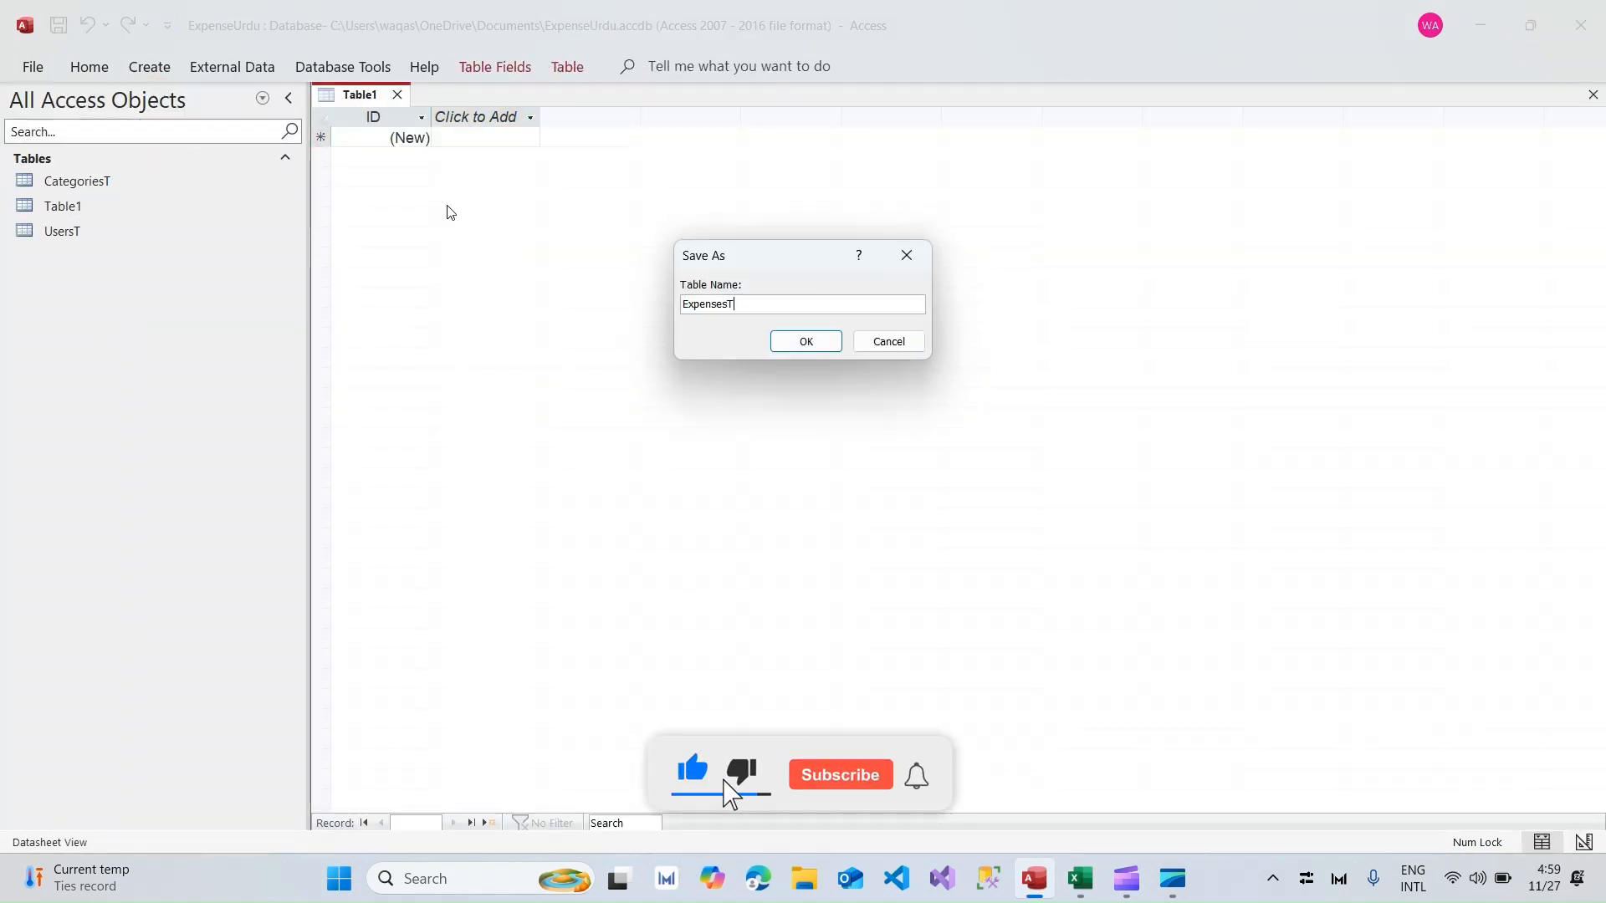
pyautogui.press('Return')
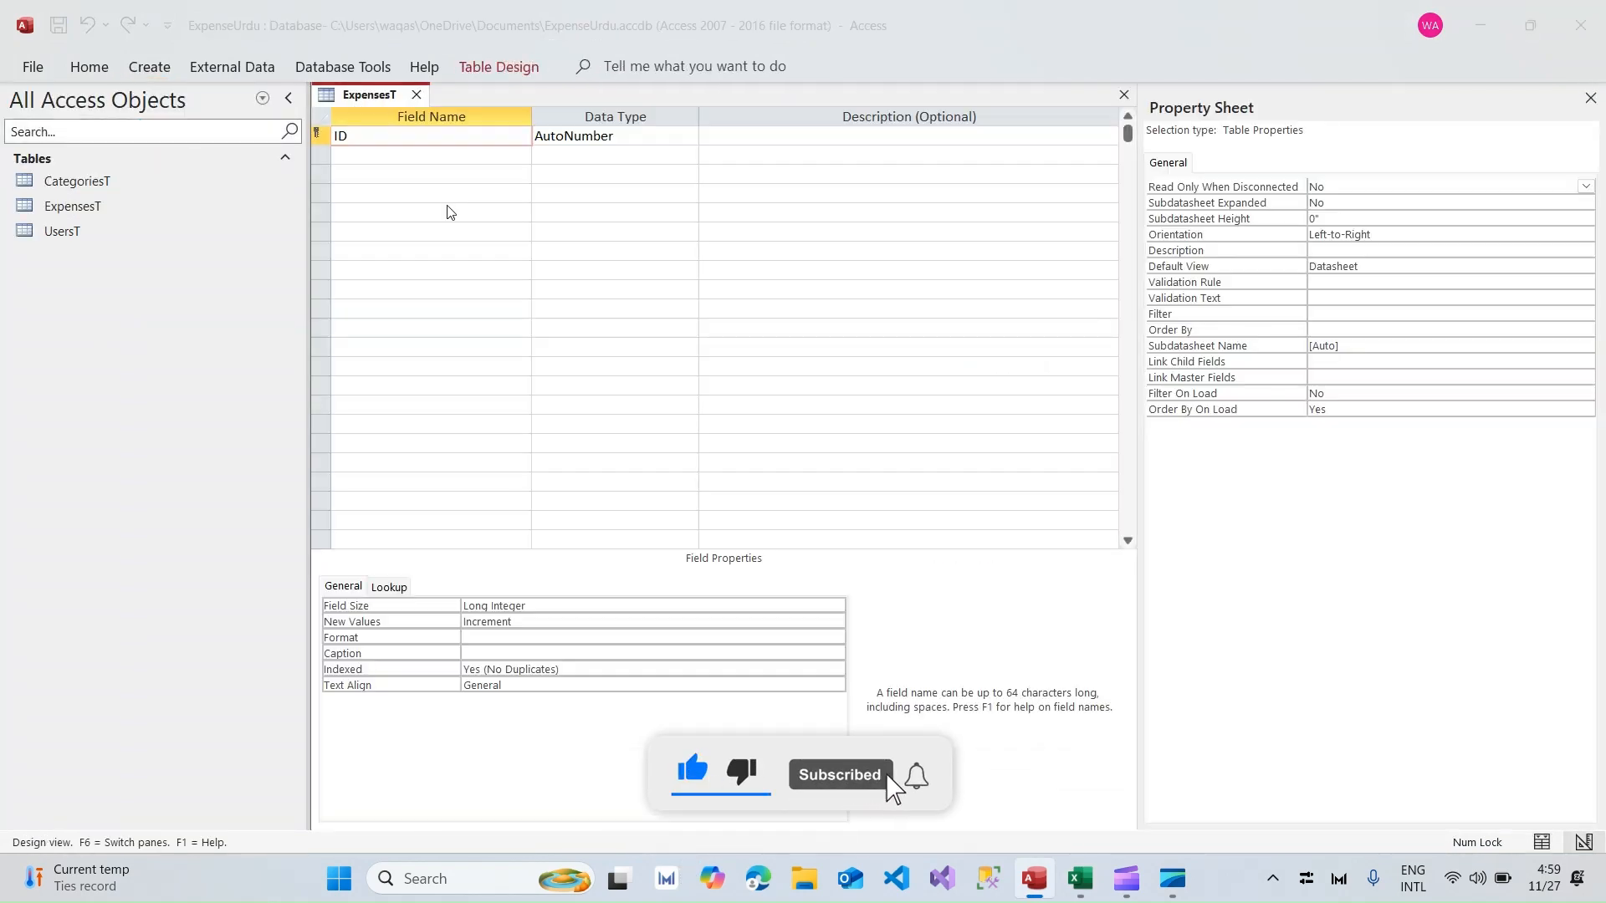
# Step: Copy ExpenseId from cell A22 of the Excel plan and use it as the name of the ExpensesT AutoNumber key field
pyautogui.hotkey('alt', 'Tab')
pyautogui.press('Down')
pyautogui.press('Down')
pyautogui.hotkey('ctrl', 'c')
pyautogui.hotkey('alt', 'Tab')
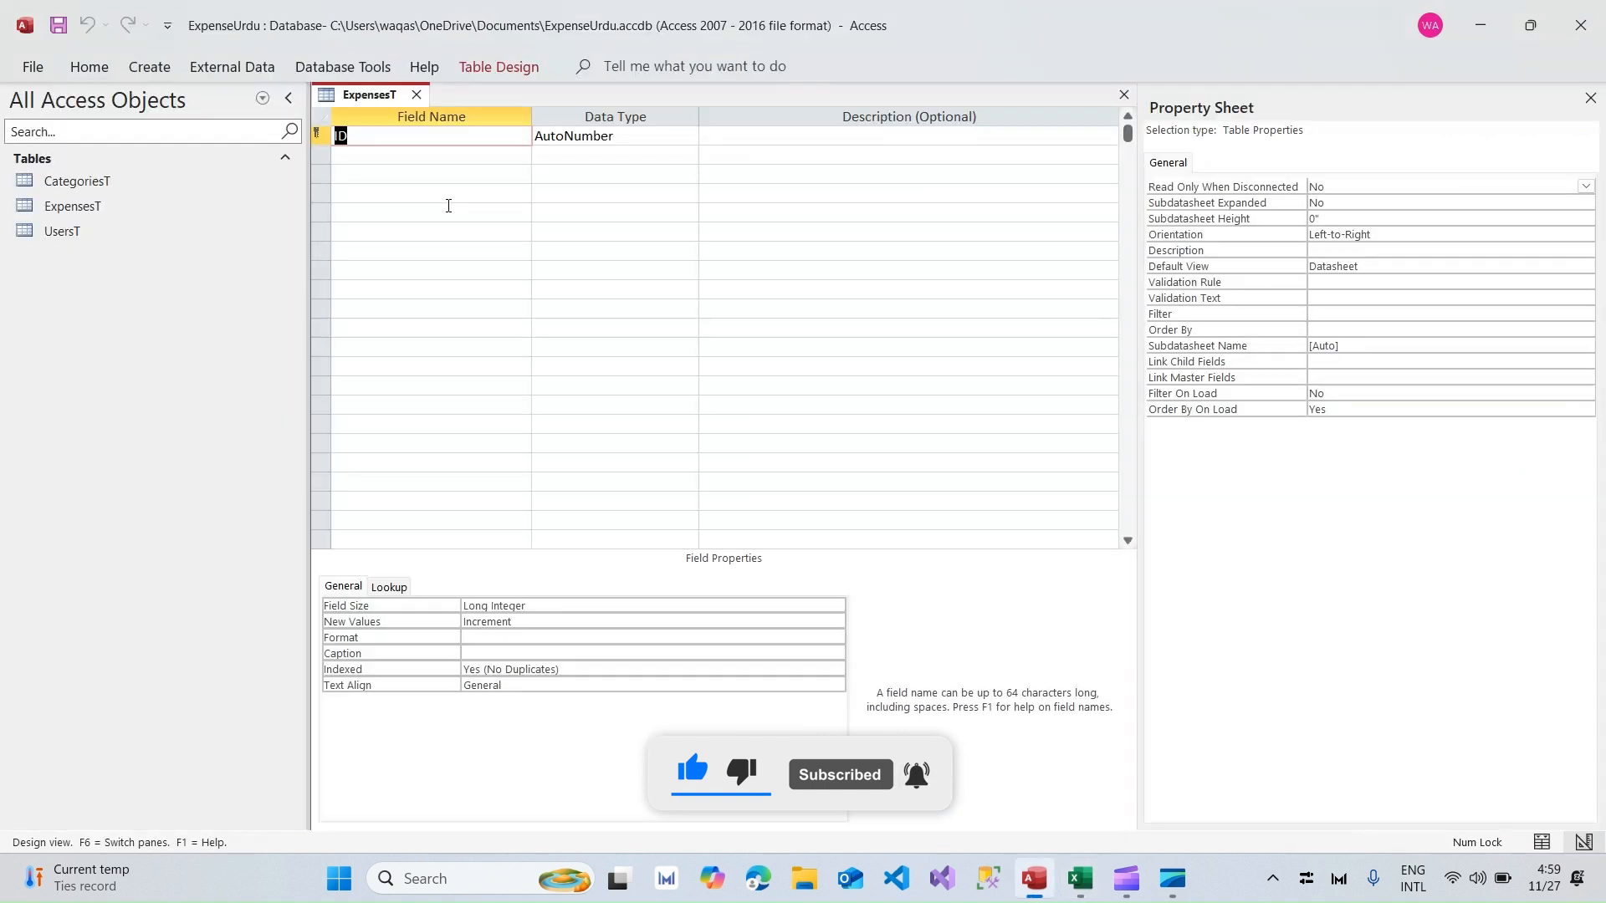
pyautogui.hotkey('ctrl', 'v')
# Step: Copy UserId from cell A23 of the Excel plan and add it as a Number field below ExpenseId in ExpensesT
pyautogui.hotkey('alt', 'Tab')
pyautogui.press('Down')
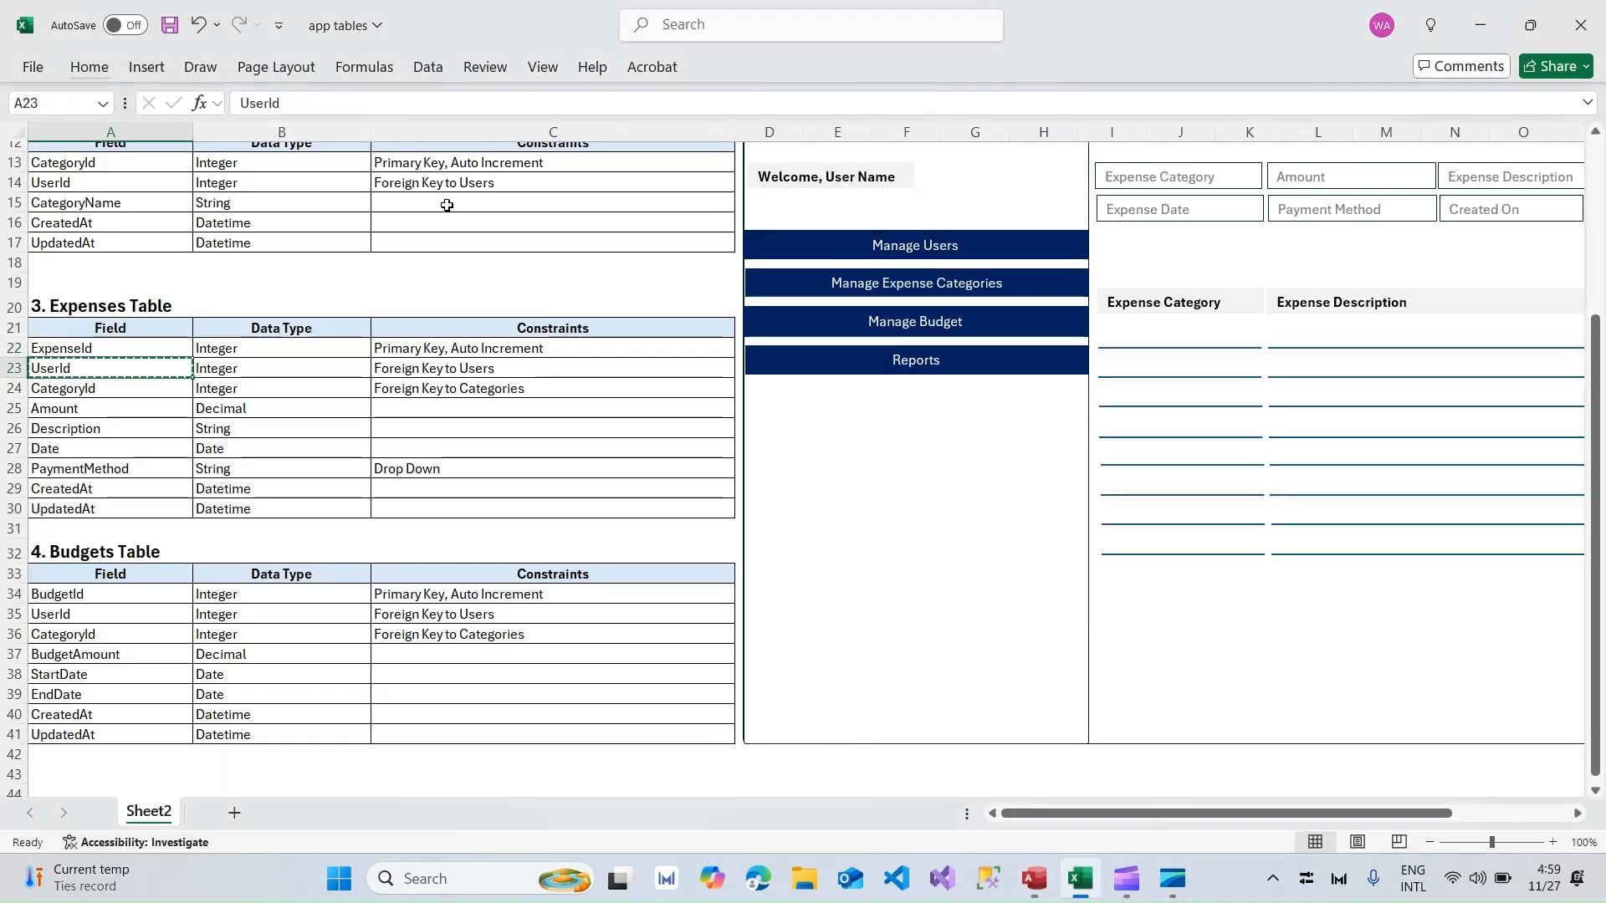
pyautogui.hotkey('ctrl', 'c')
pyautogui.hotkey('alt', 'Tab')
pyautogui.hotkey('ctrl', 'v')
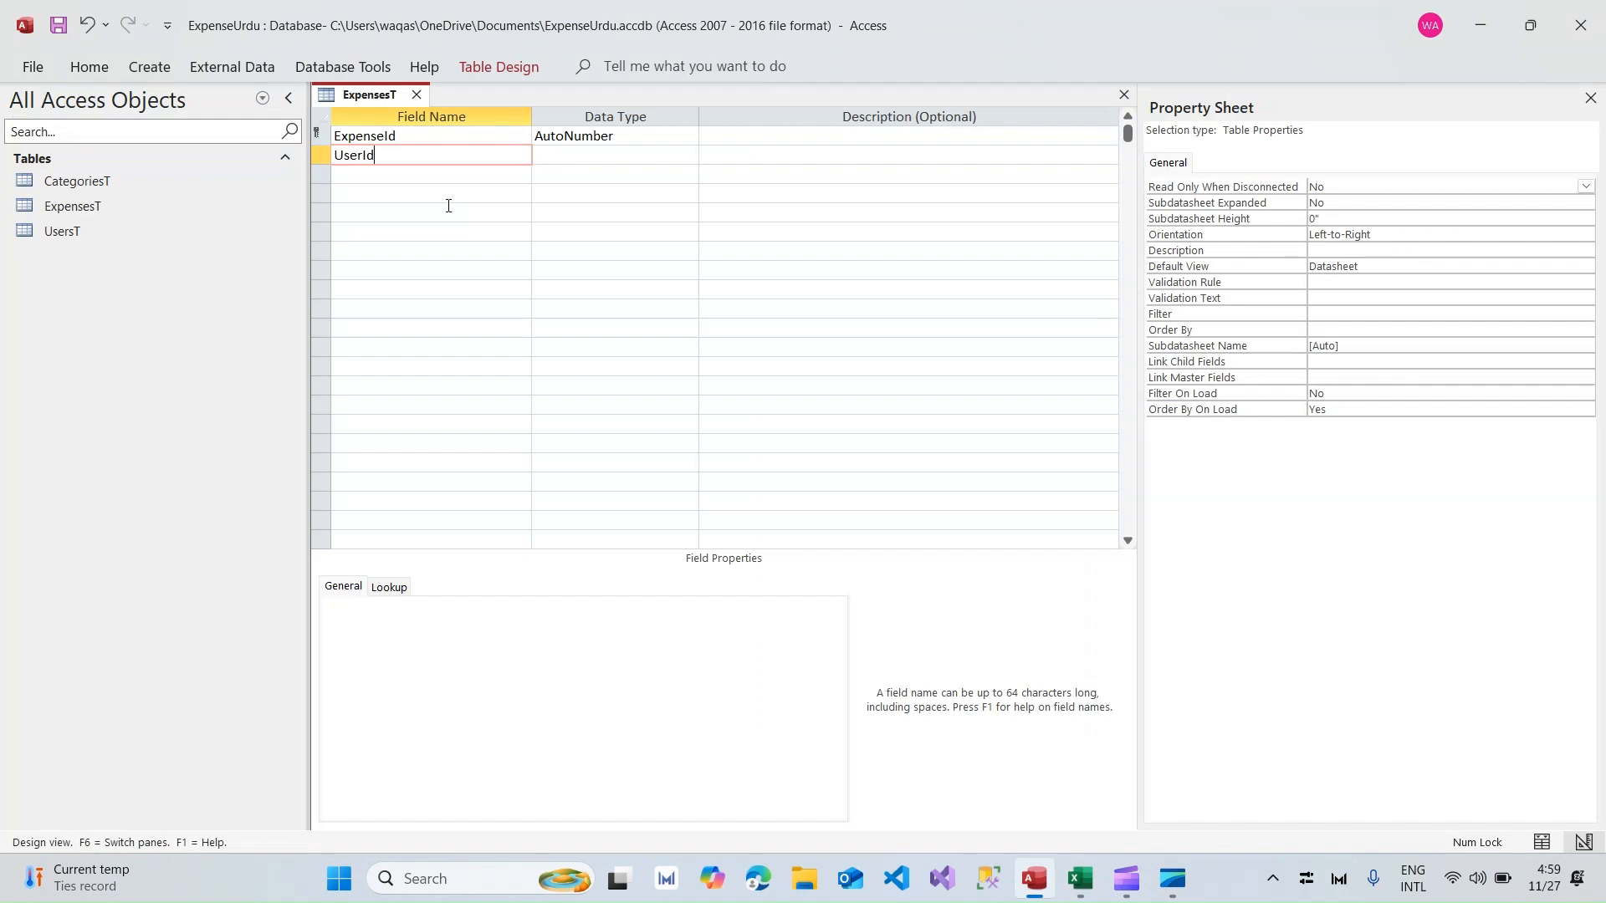
pyautogui.press('Tab')
pyautogui.write('nu')
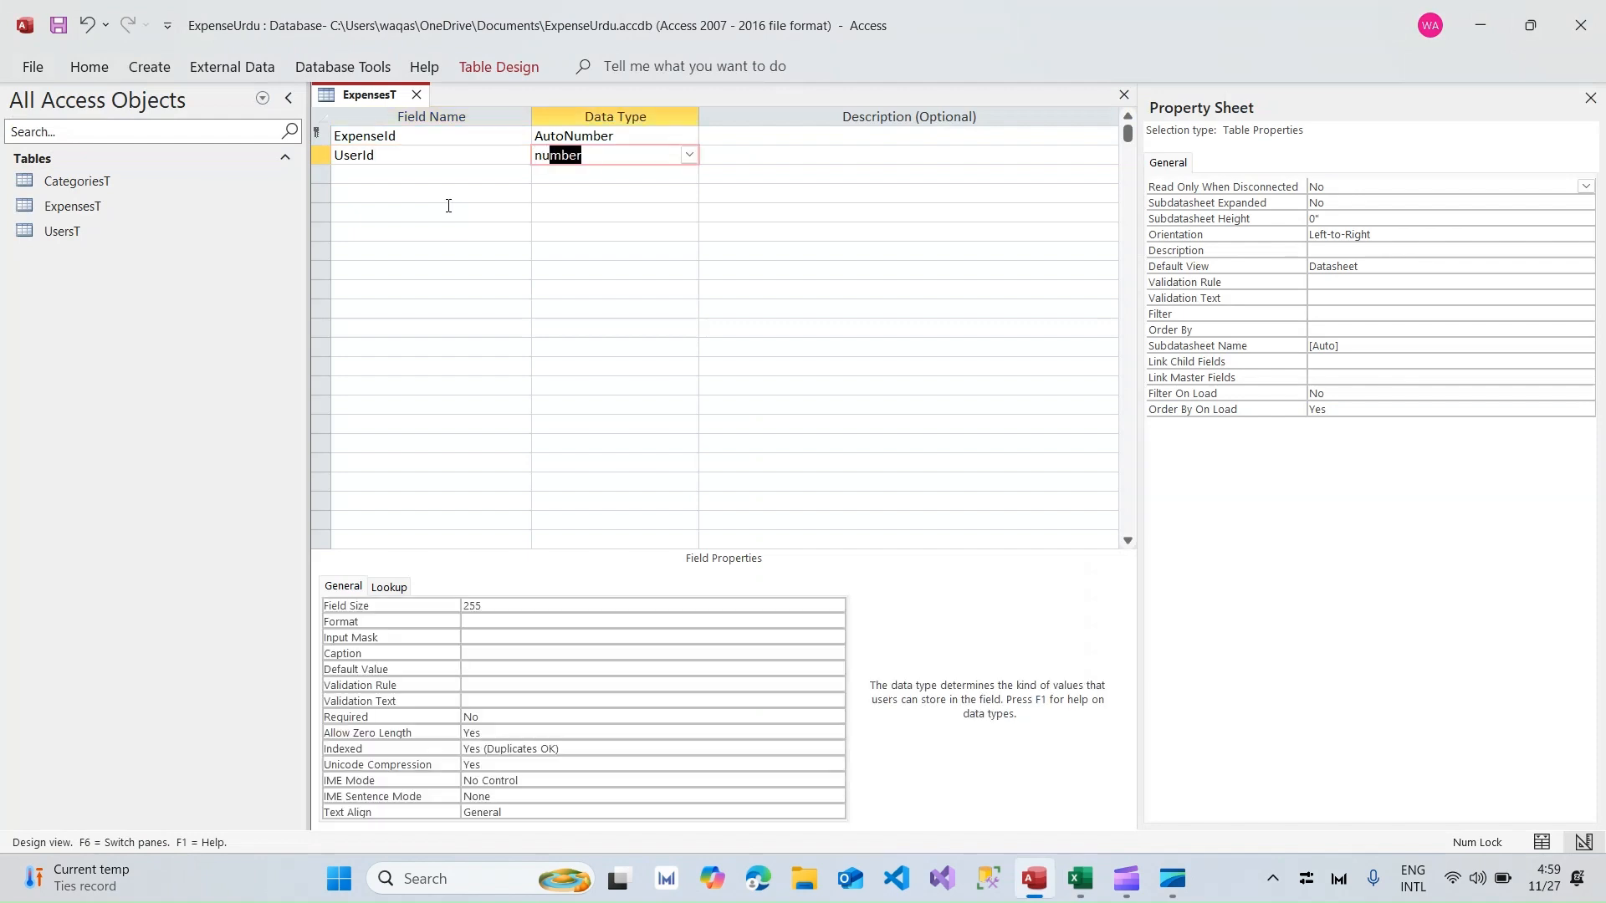
pyautogui.press('Tab')
pyautogui.hotkey('shift', 'Tab')
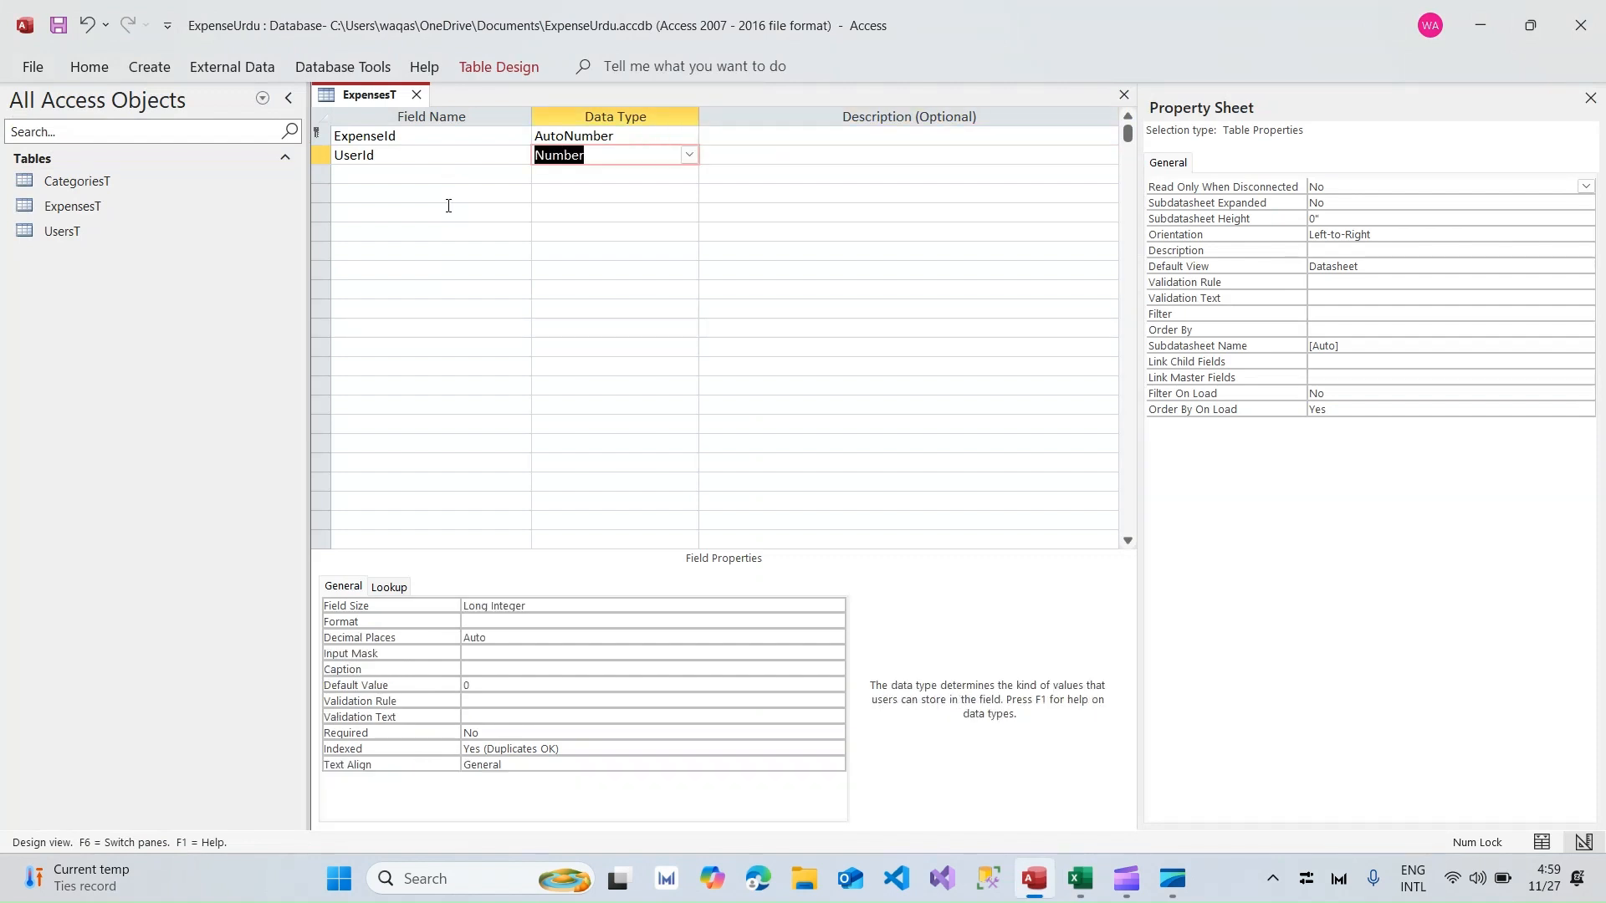
# Step: Set the UserId field's decimal places to 0 and clear its default value
pyautogui.click(525, 640)
pyautogui.write('0')
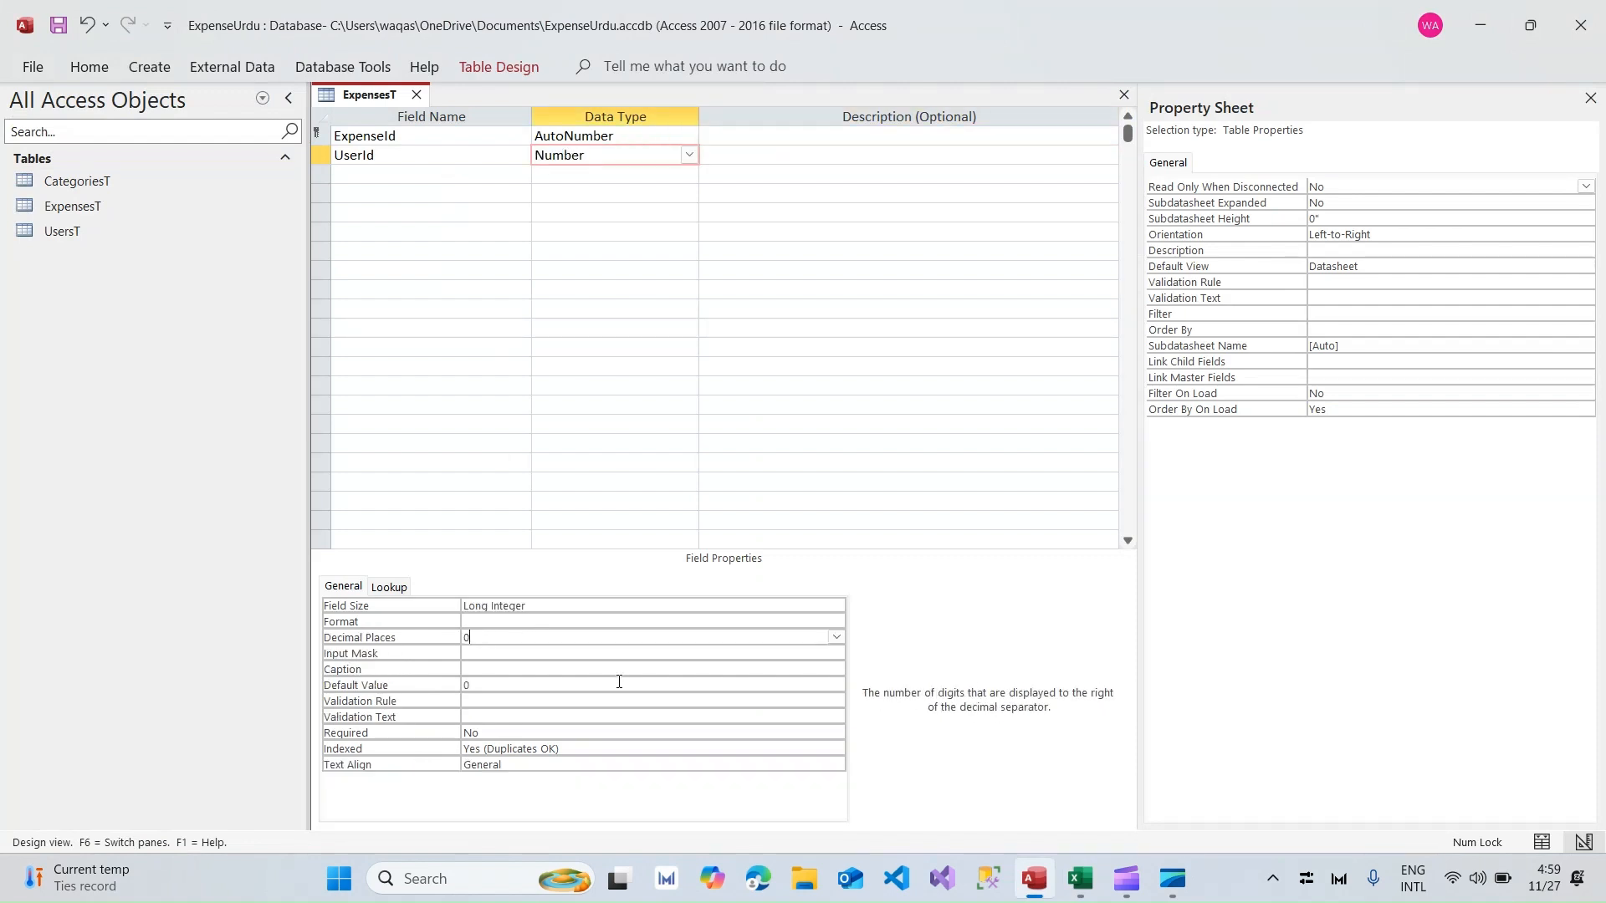
pyautogui.press('Return')
pyautogui.press('Delete')
pyautogui.press('Return')
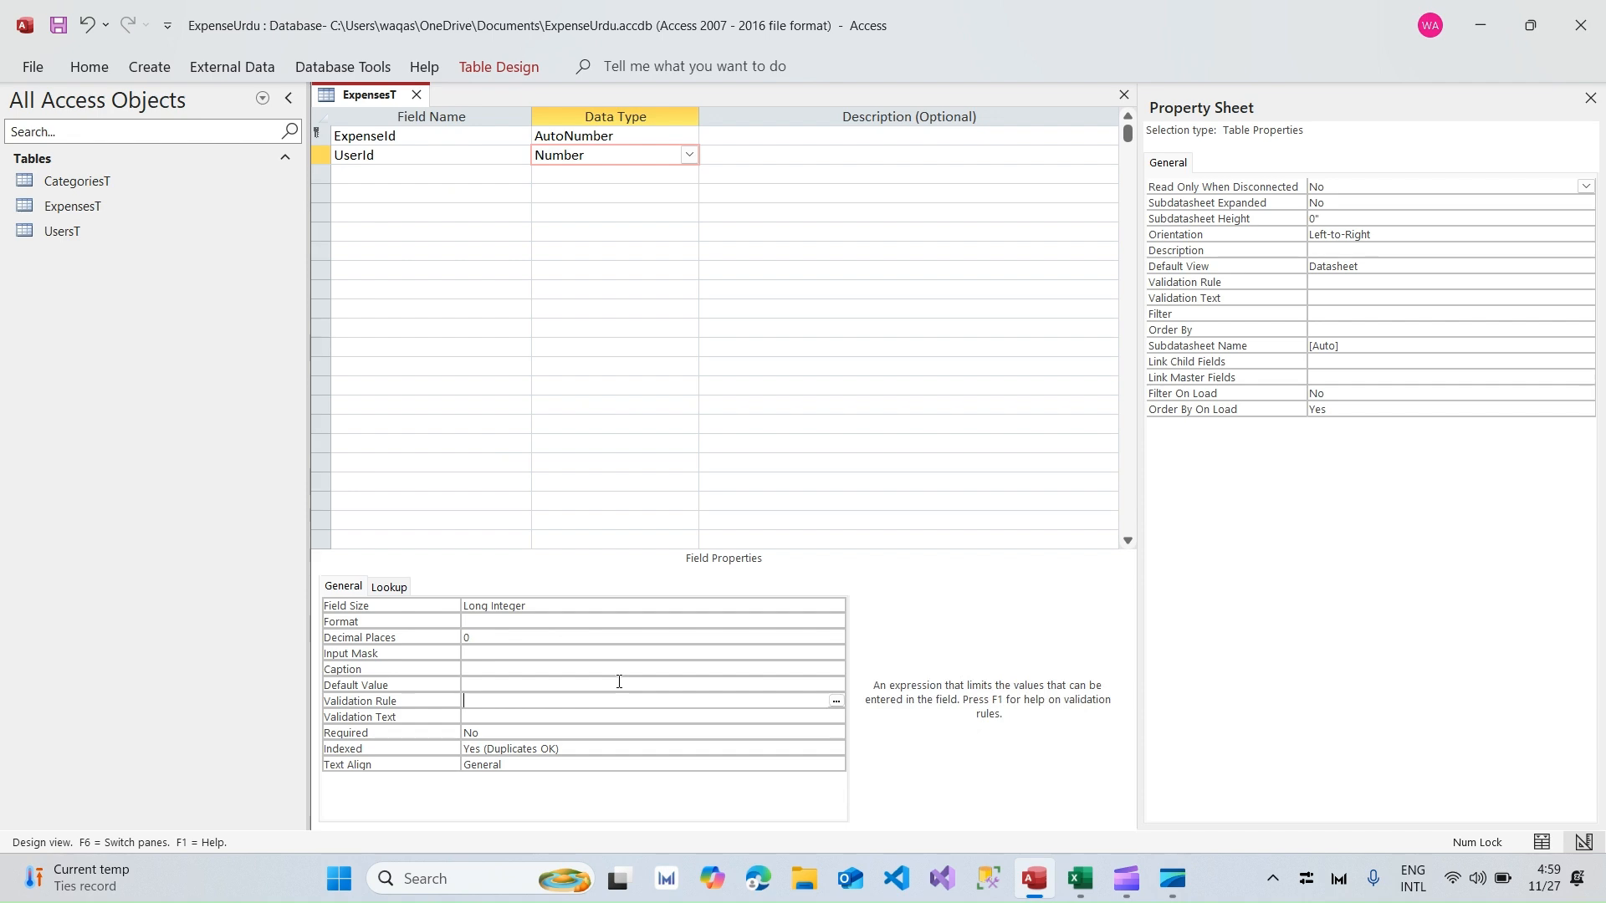
# Step: Copy CategoryId from cell A24 of the Excel plan and add it as a Number field below UserId
pyautogui.hotkey('alt', 'Tab')
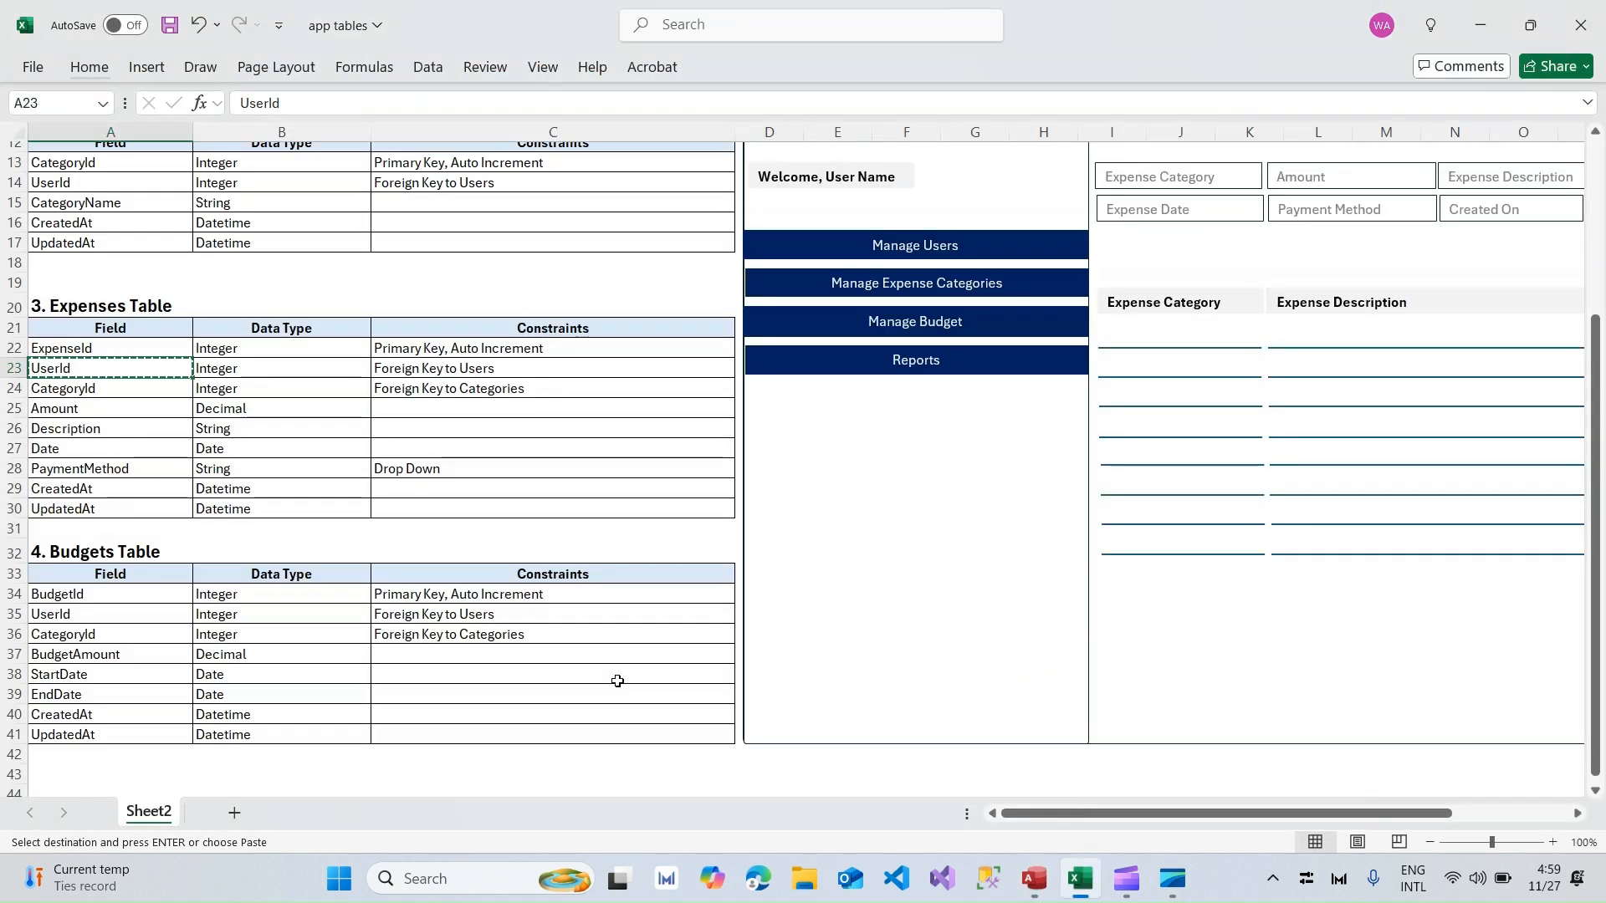
pyautogui.click(103, 389)
pyautogui.hotkey('ctrl', 'c')
pyautogui.hotkey('alt', 'Tab')
pyautogui.hotkey('ctrl', 'v')
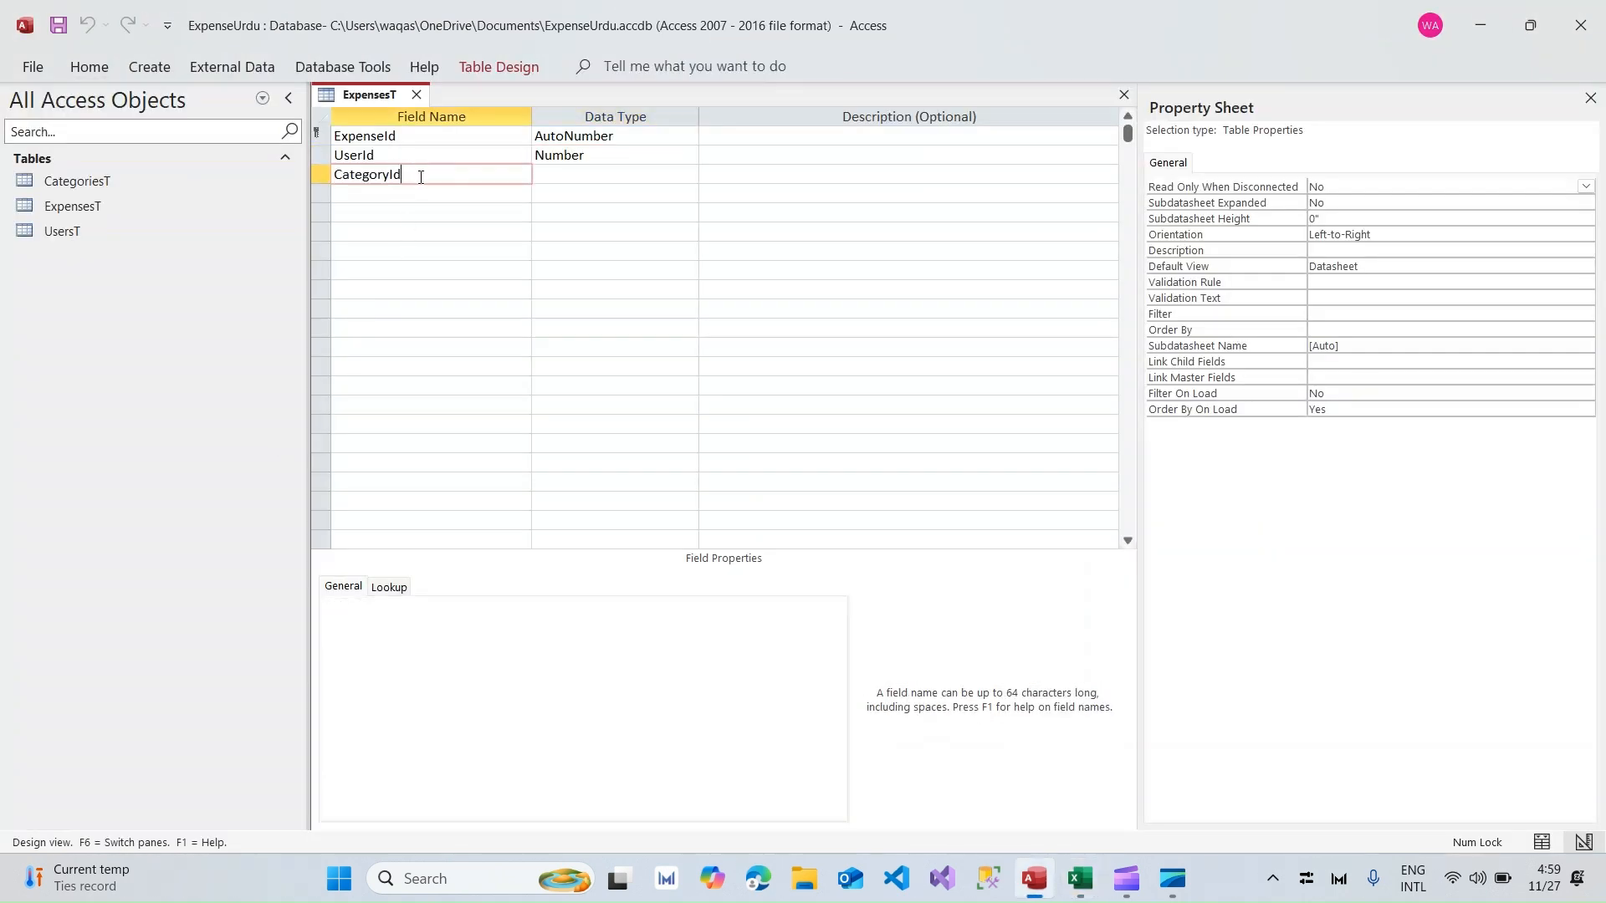
pyautogui.press('Tab')
pyautogui.write('n')
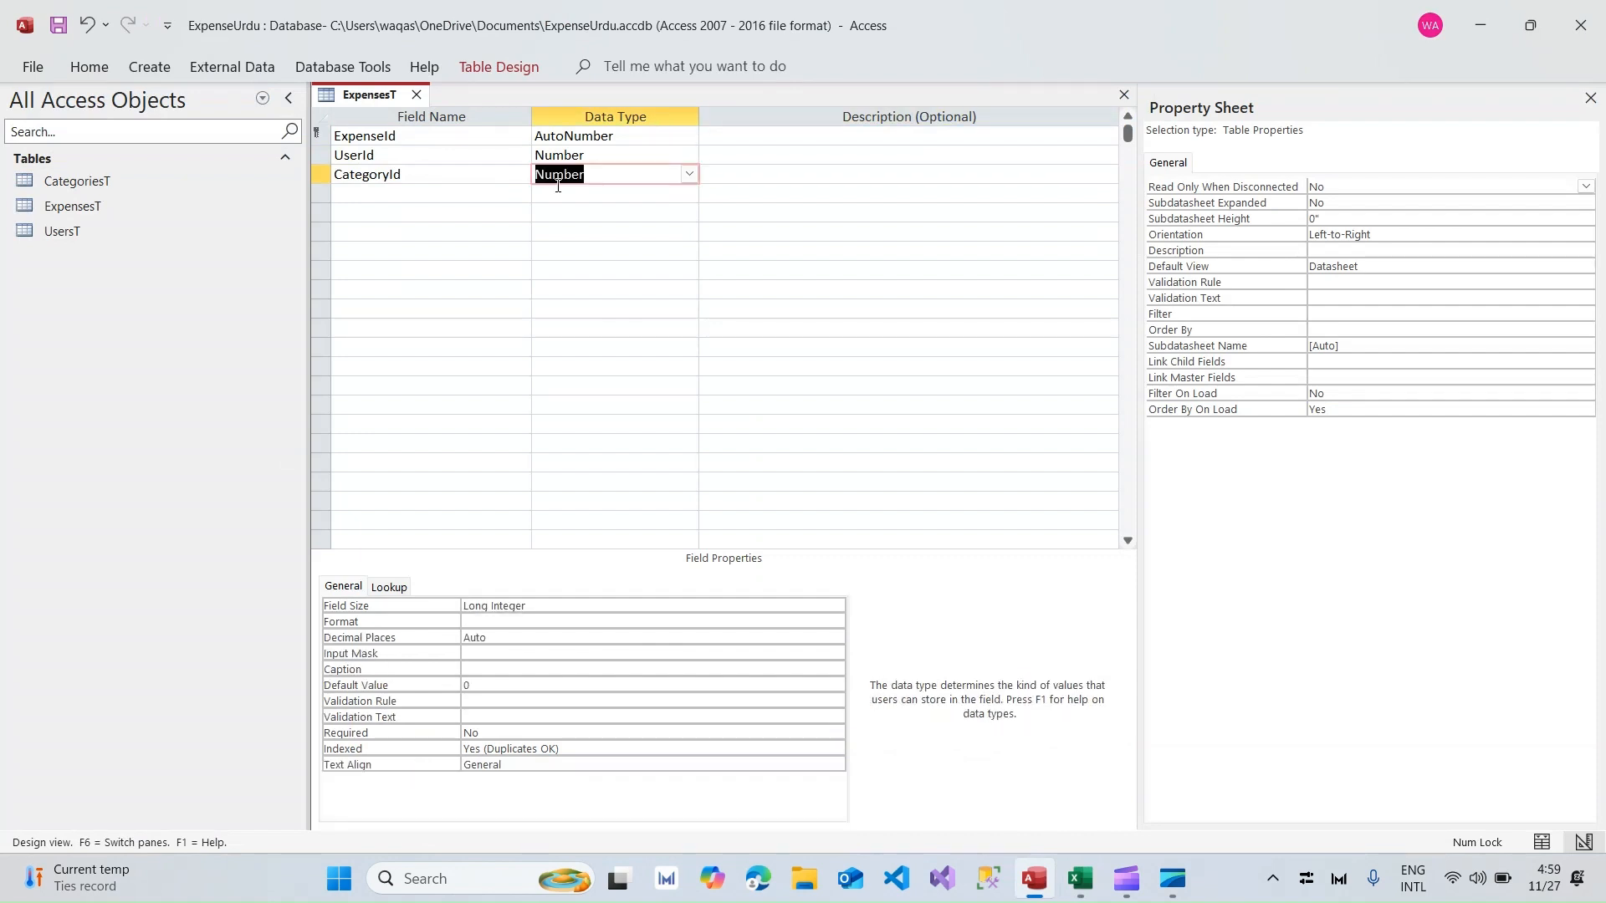
# Step: Set the CategoryId field's decimal places to 0 and clear its default value
pyautogui.doubleClick(501, 636)
pyautogui.write('0')
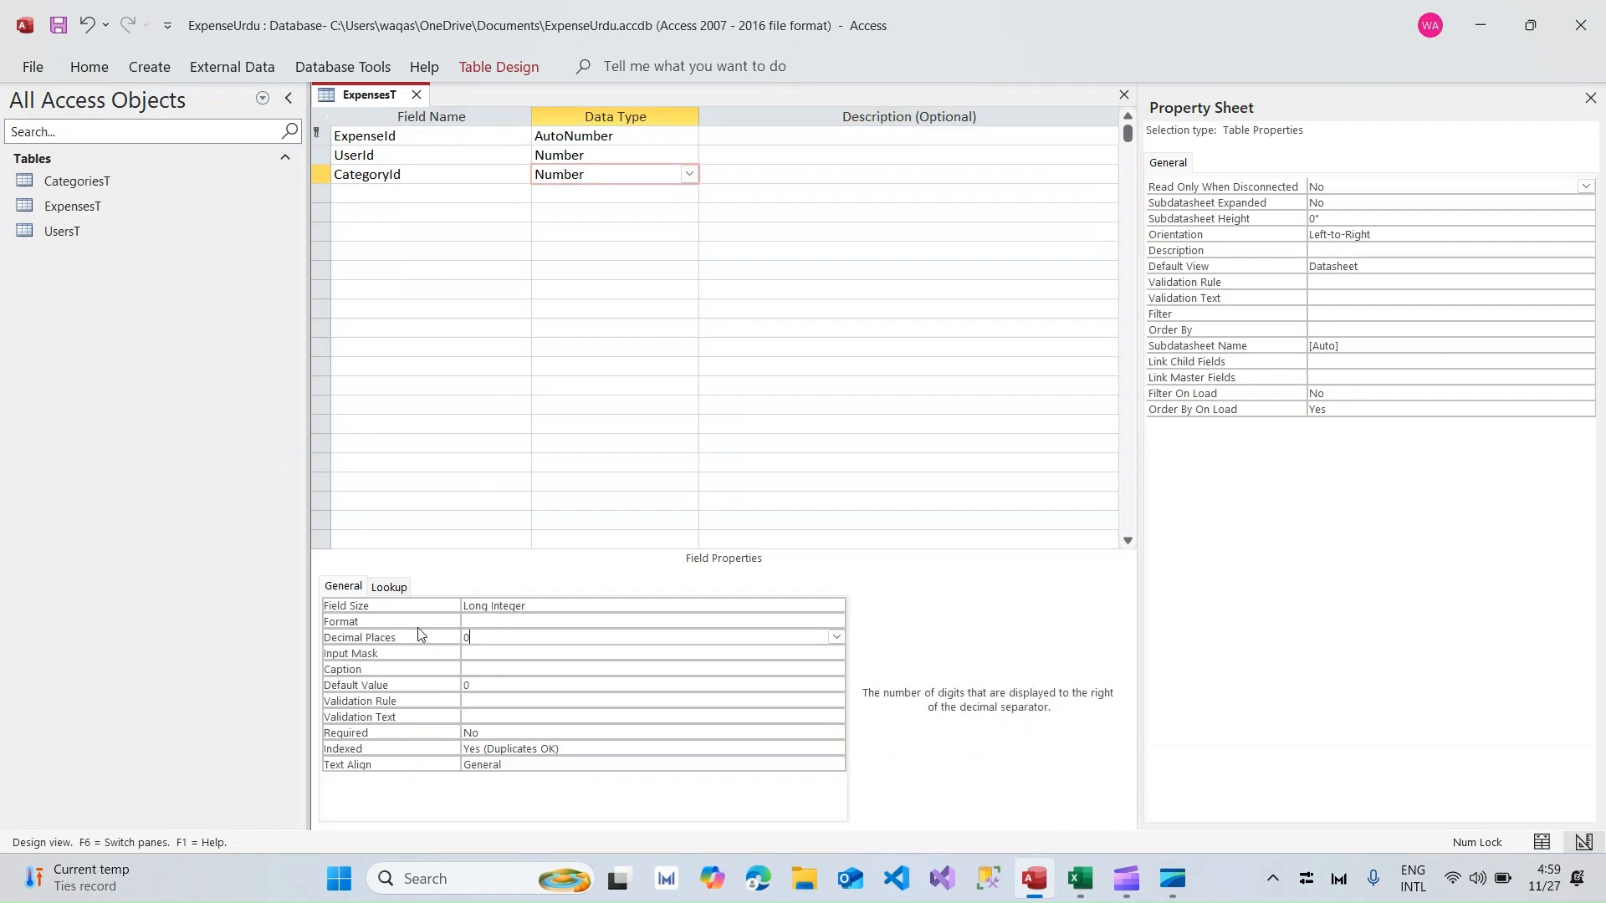
pyautogui.press('Return')
pyautogui.press('Return')
pyautogui.press('Return')
pyautogui.press('Return')
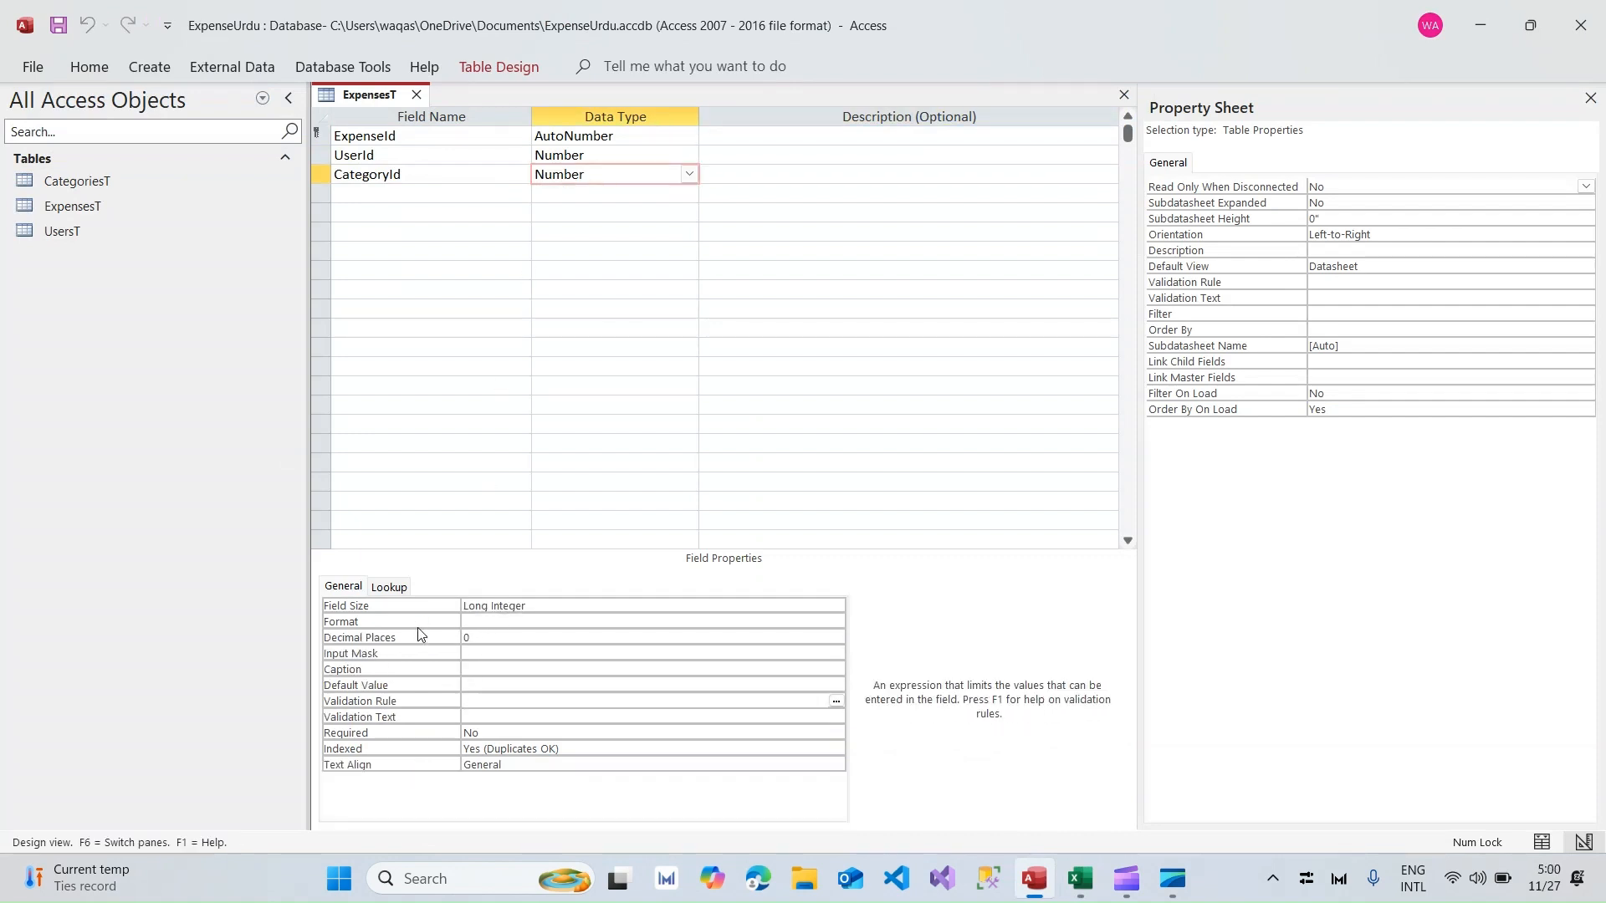
# Step: Copy Amount from the Excel plan and add it below CategoryId as a field with the Currency data type
pyautogui.hotkey('alt', 'Tab')
pyautogui.press('Down')
pyautogui.hotkey('alt', 'Tab')
pyautogui.click(430, 192)
pyautogui.hotkey('ctrl', 'v')
pyautogui.press('Tab')
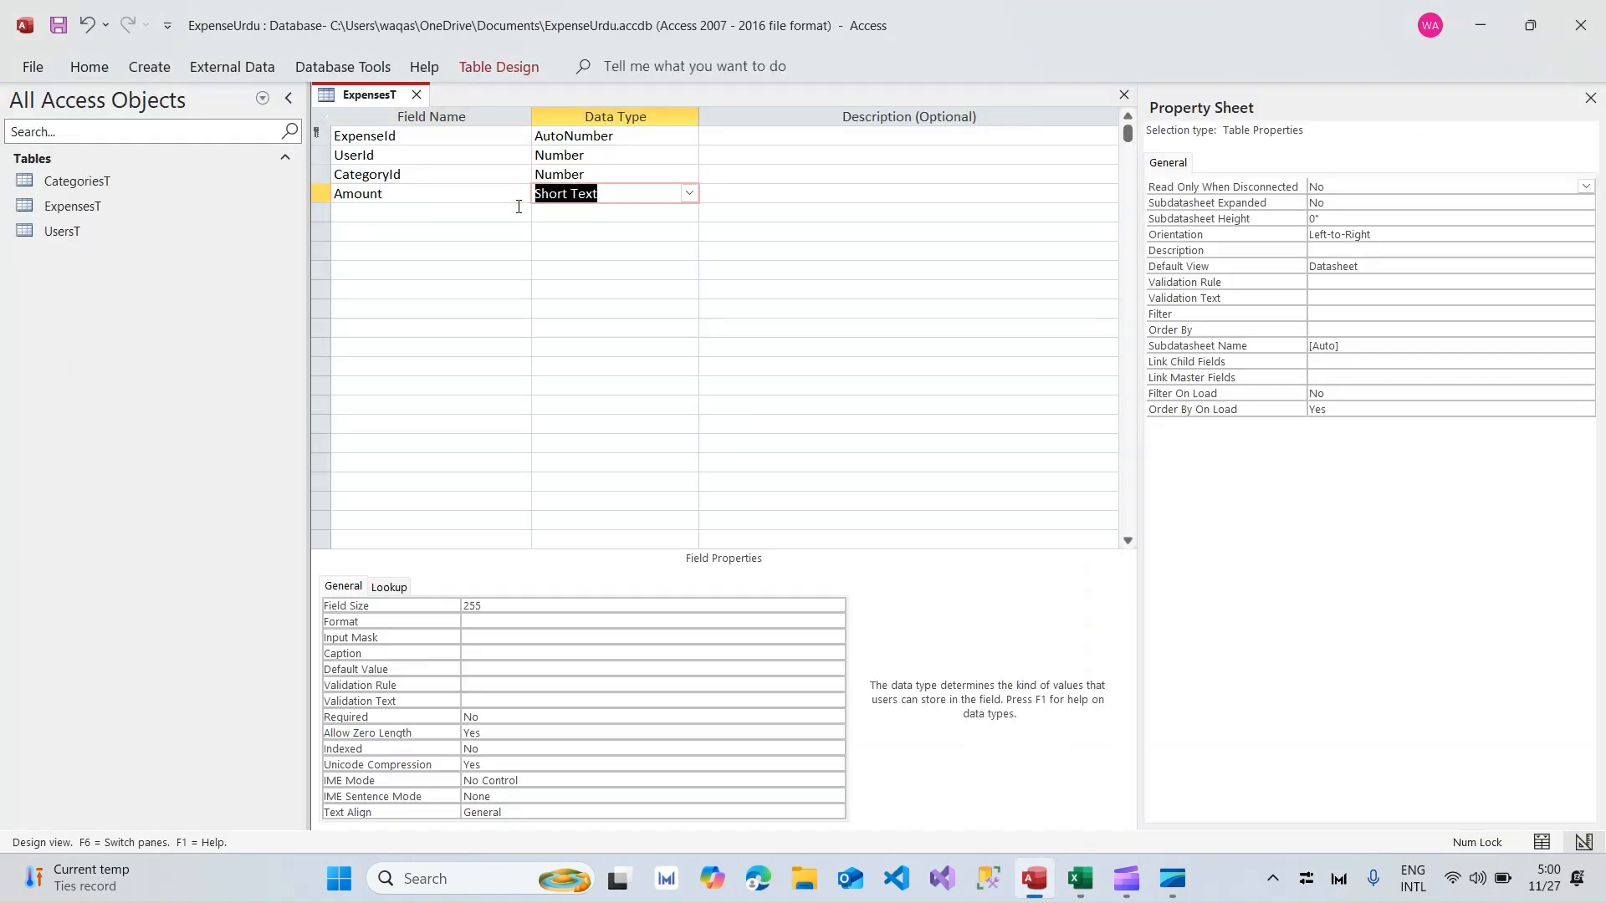
pyautogui.write('number')
pyautogui.press('Tab')
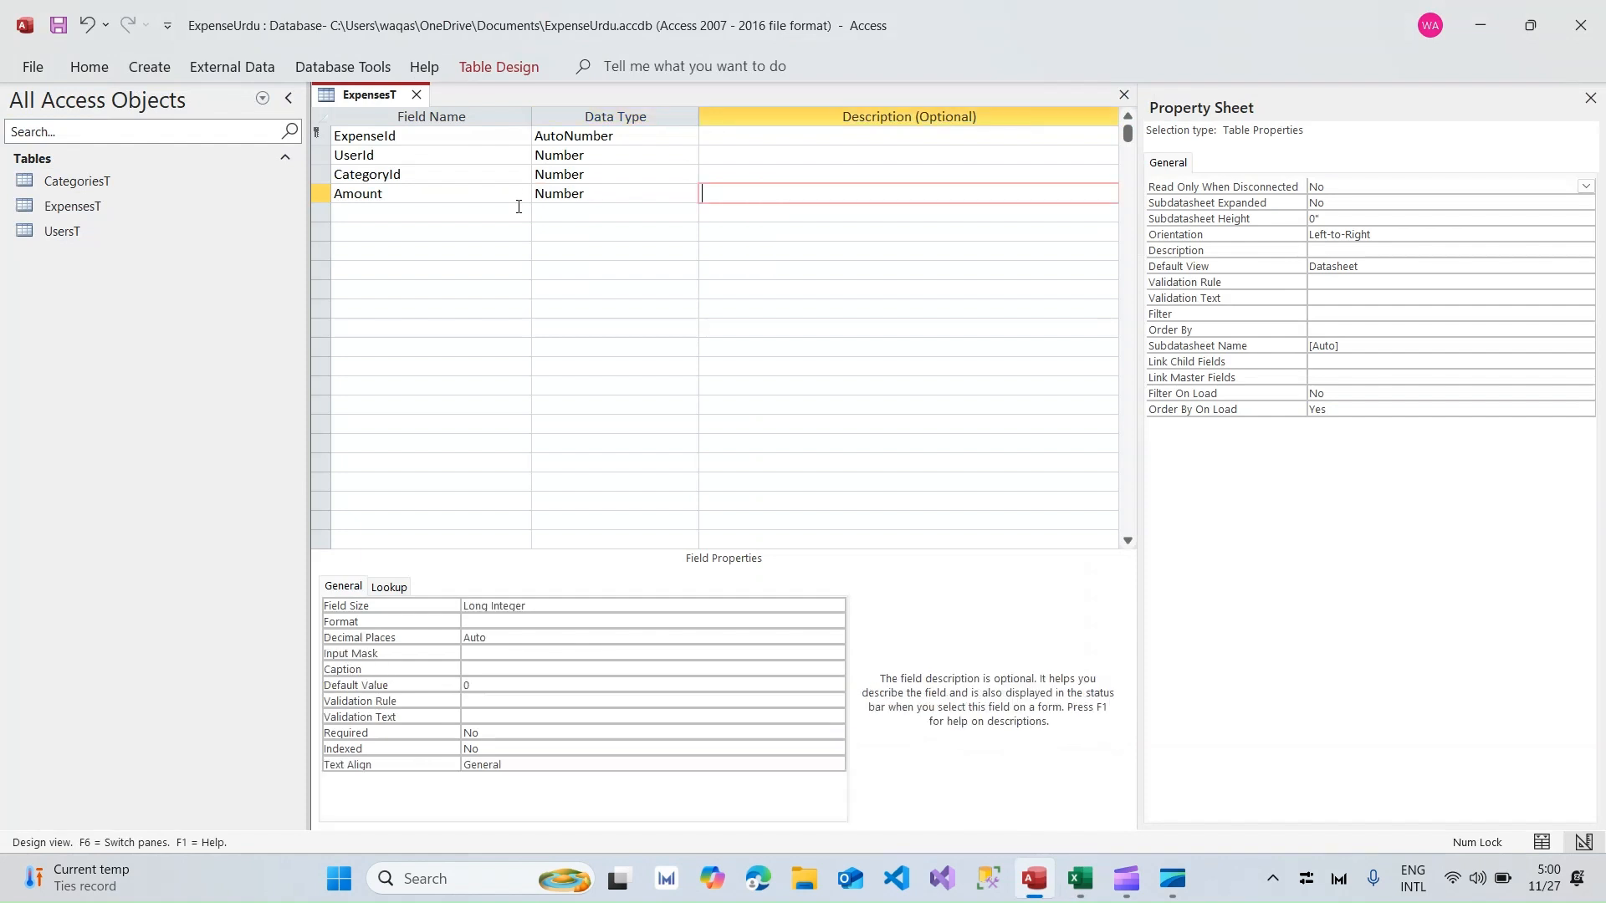
pyautogui.hotkey('shift', 'Tab')
pyautogui.write('cu')
pyautogui.press('Tab')
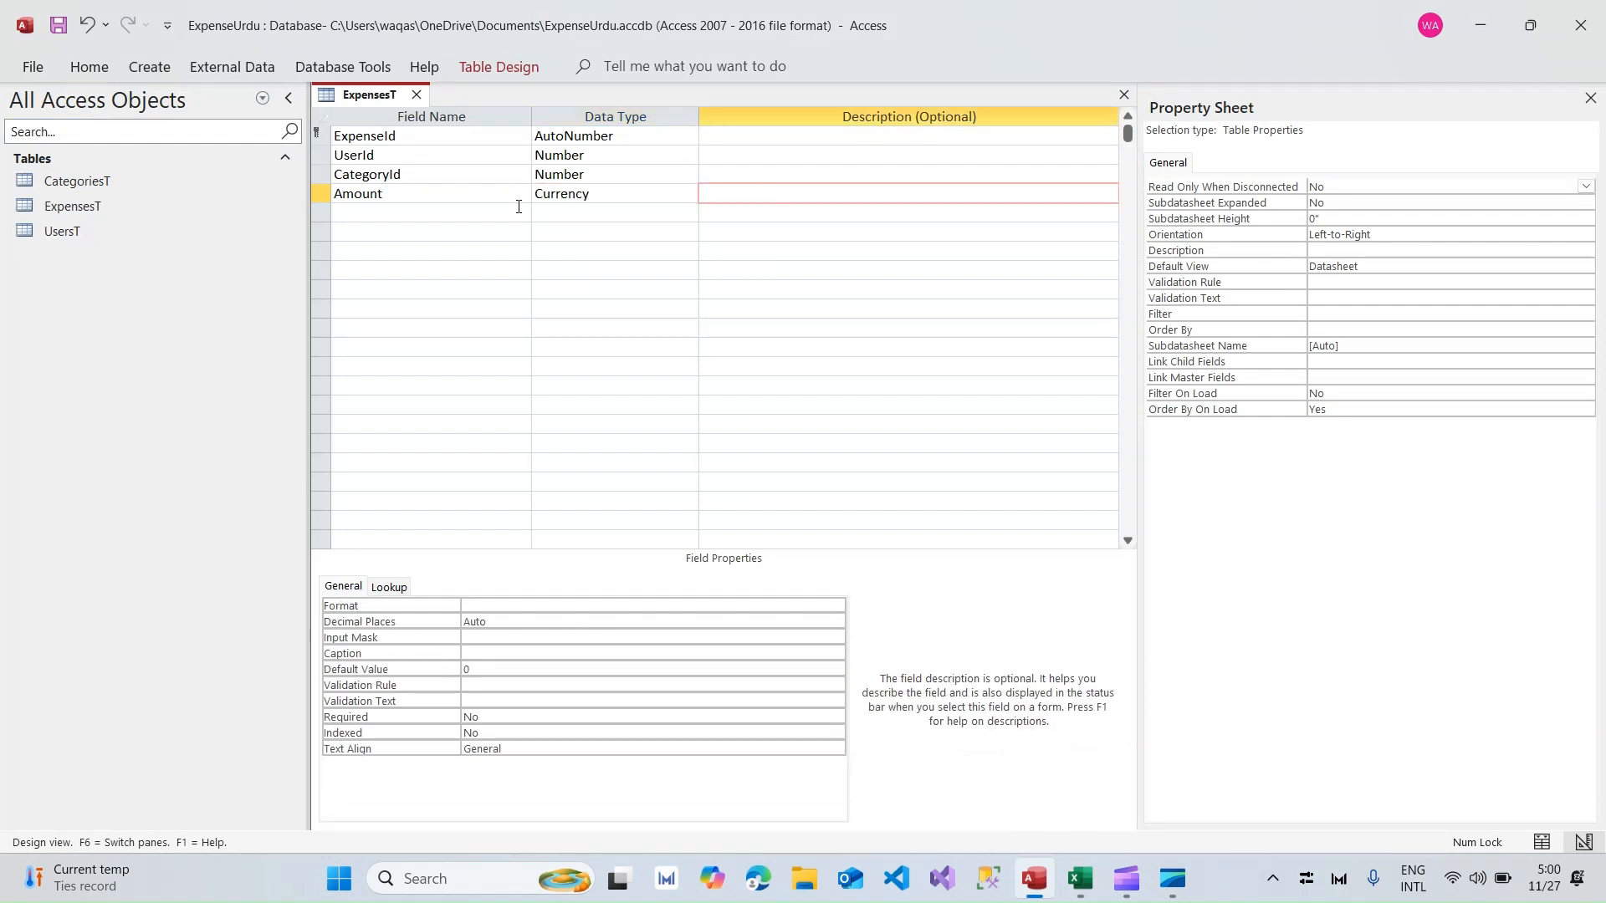
# Step: Set the Amount field's format to Currency with 2 decimal places and clear its default value
pyautogui.hotkey('shift', 'Tab')
pyautogui.click(511, 604)
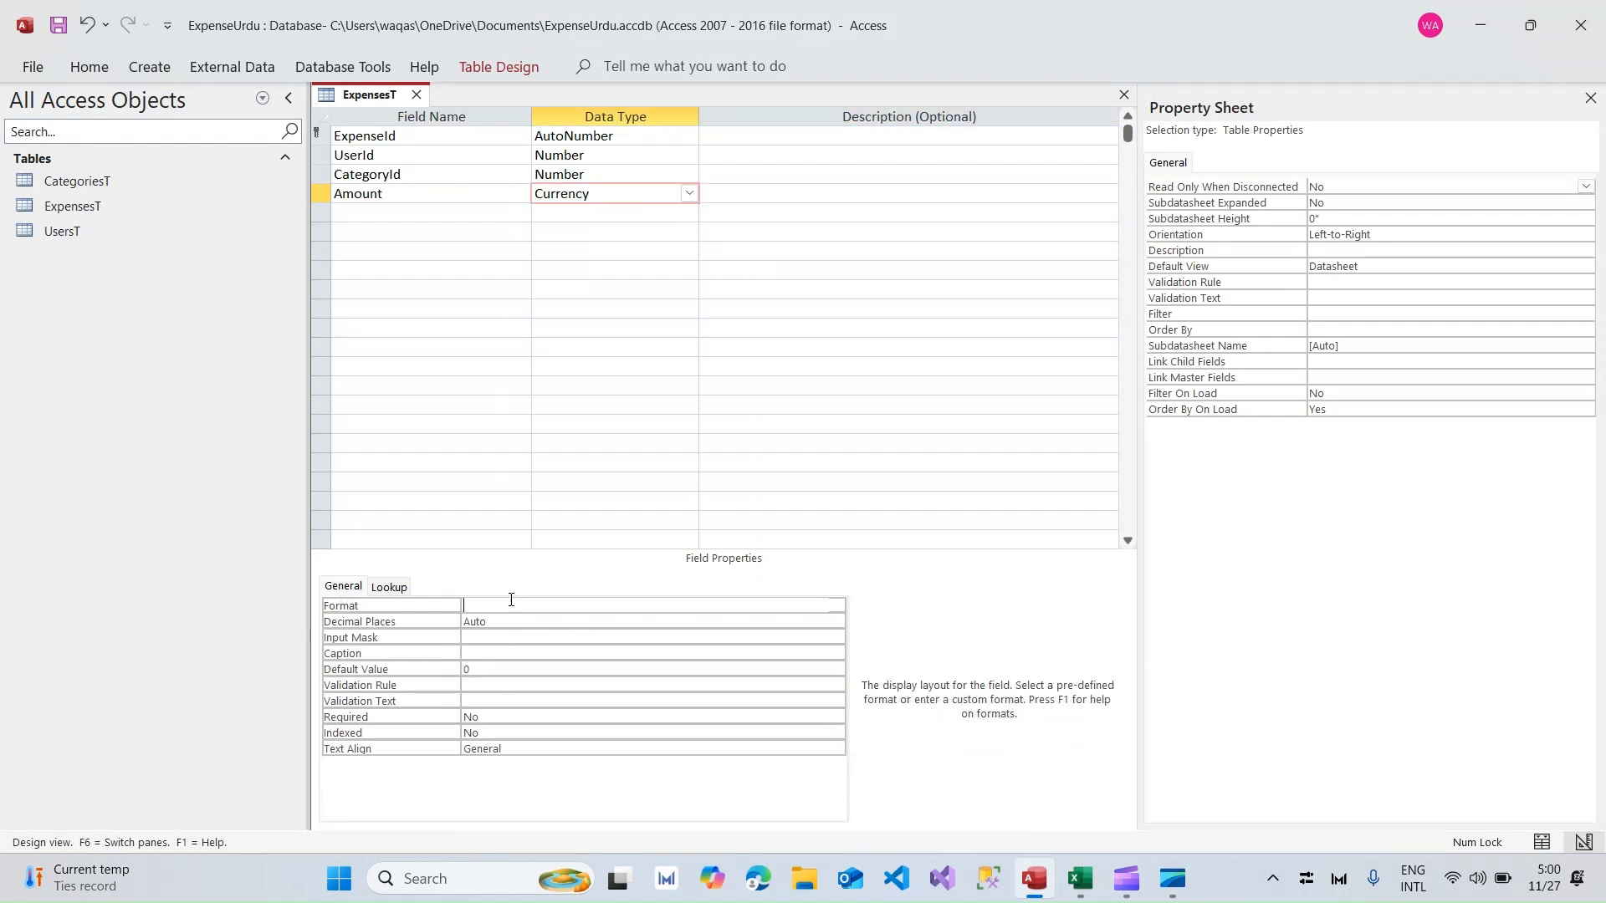
pyautogui.click(837, 605)
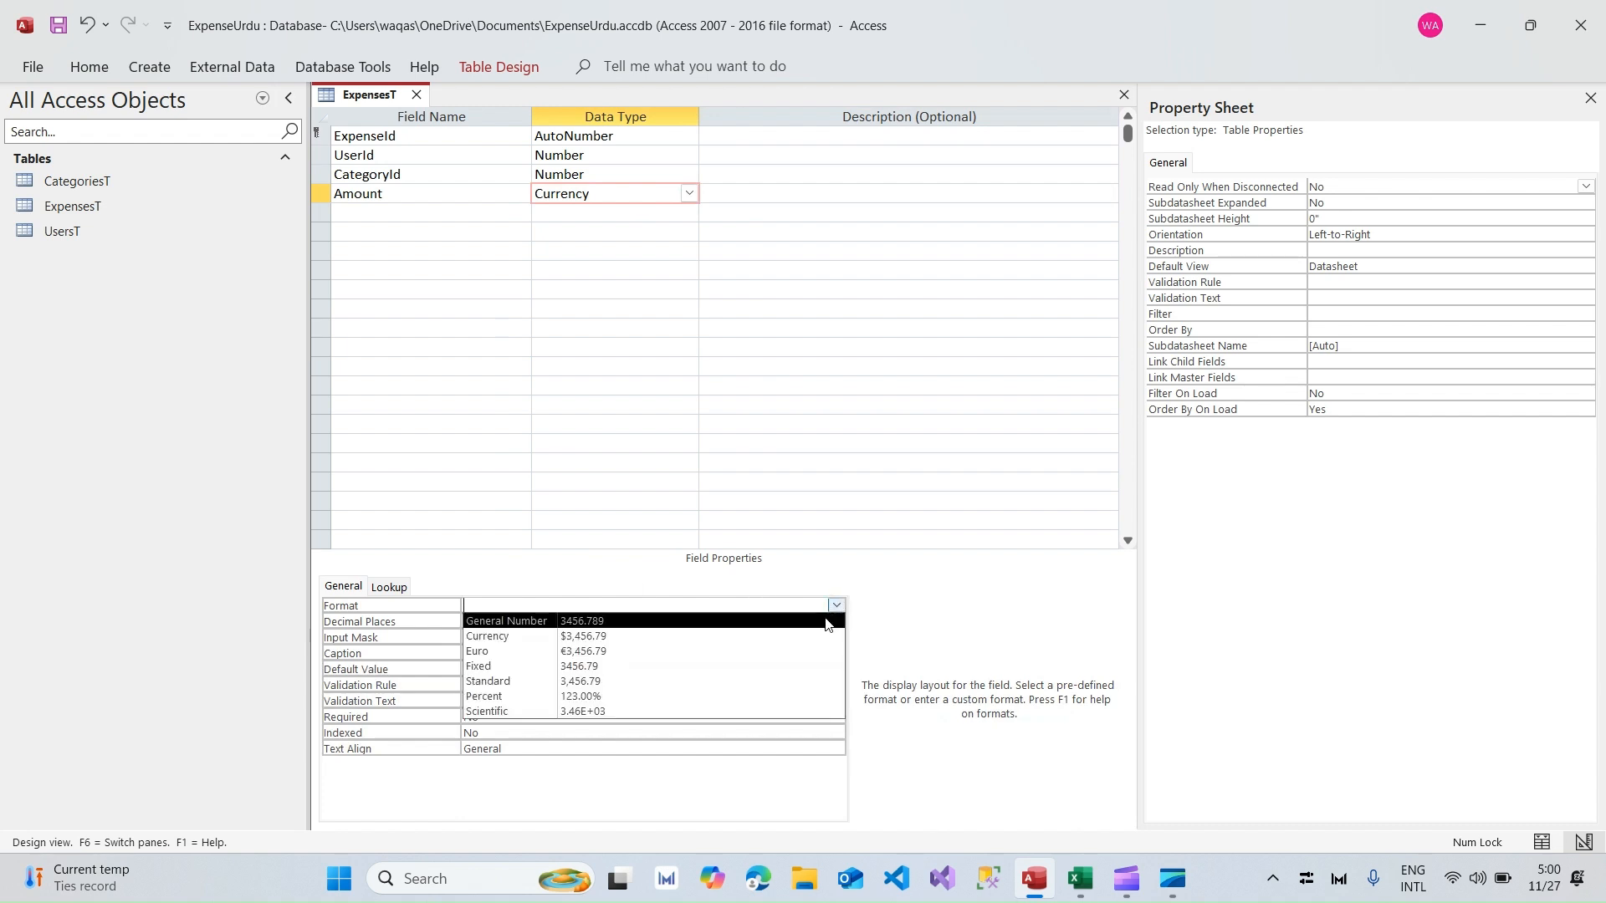
pyautogui.click(809, 637)
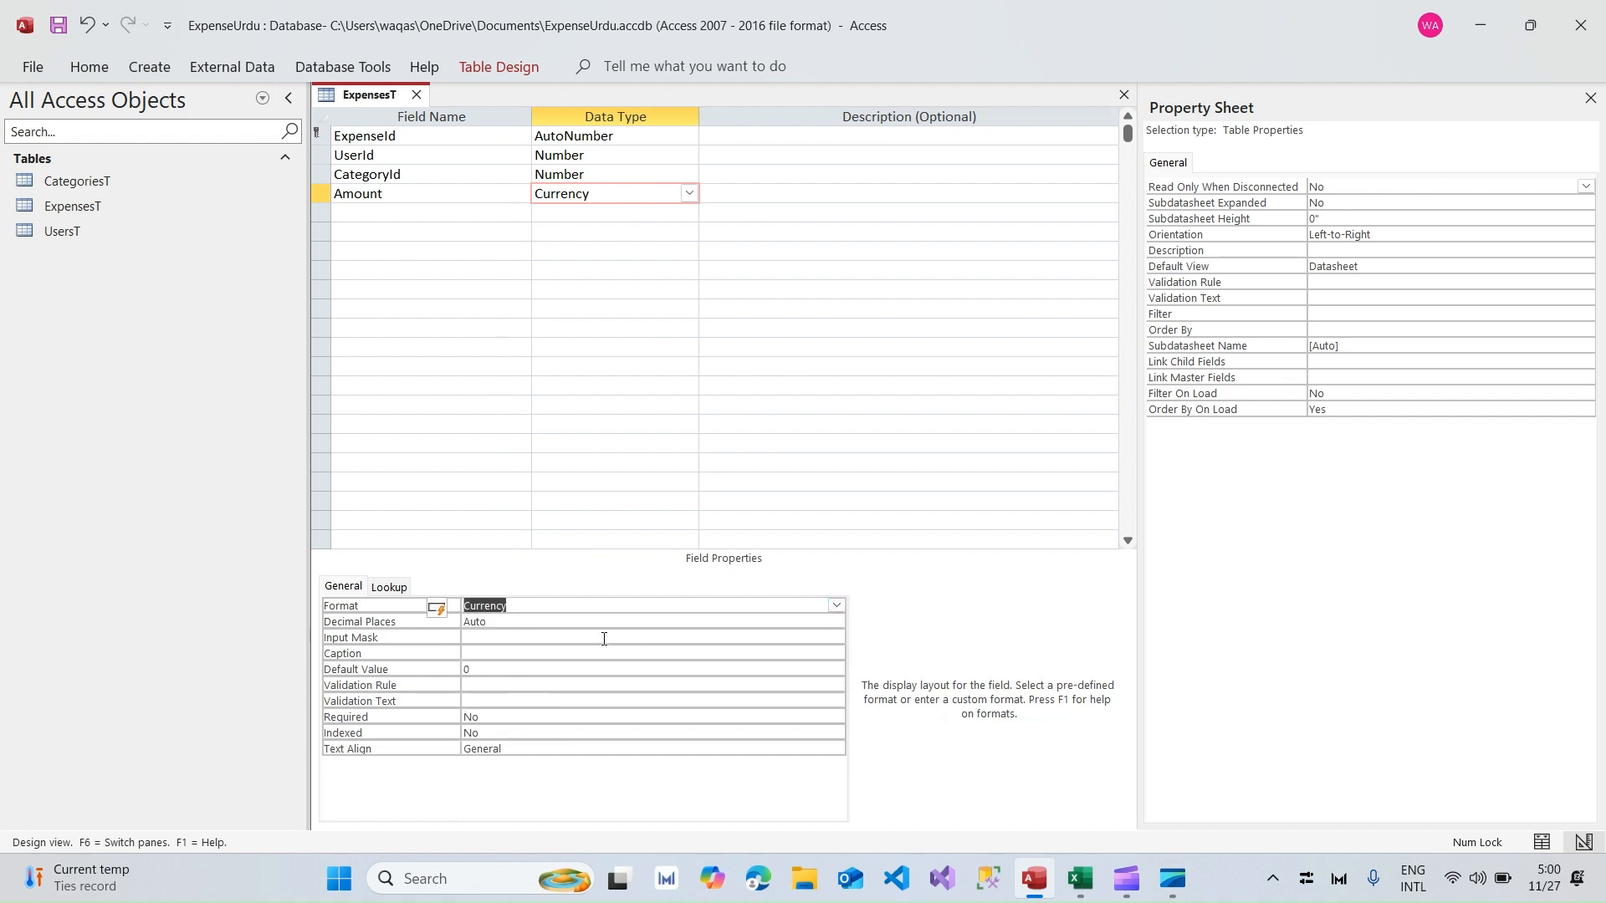
pyautogui.click(535, 625)
pyautogui.click(441, 622)
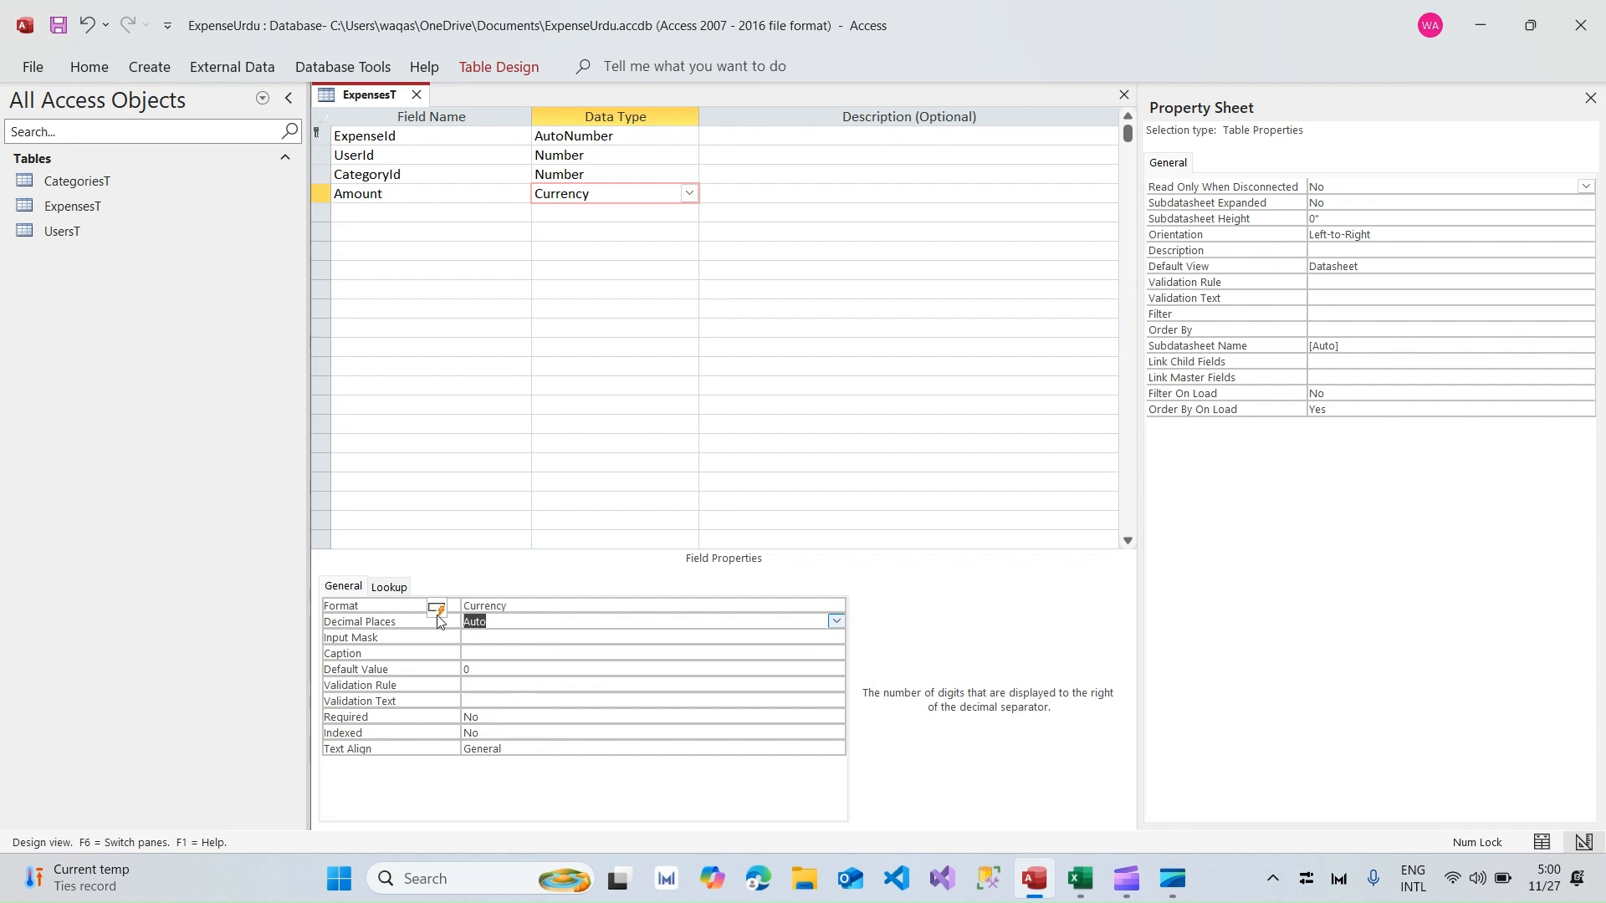
pyautogui.write('2')
pyautogui.press('Down')
pyautogui.press('Down')
pyautogui.press('Down')
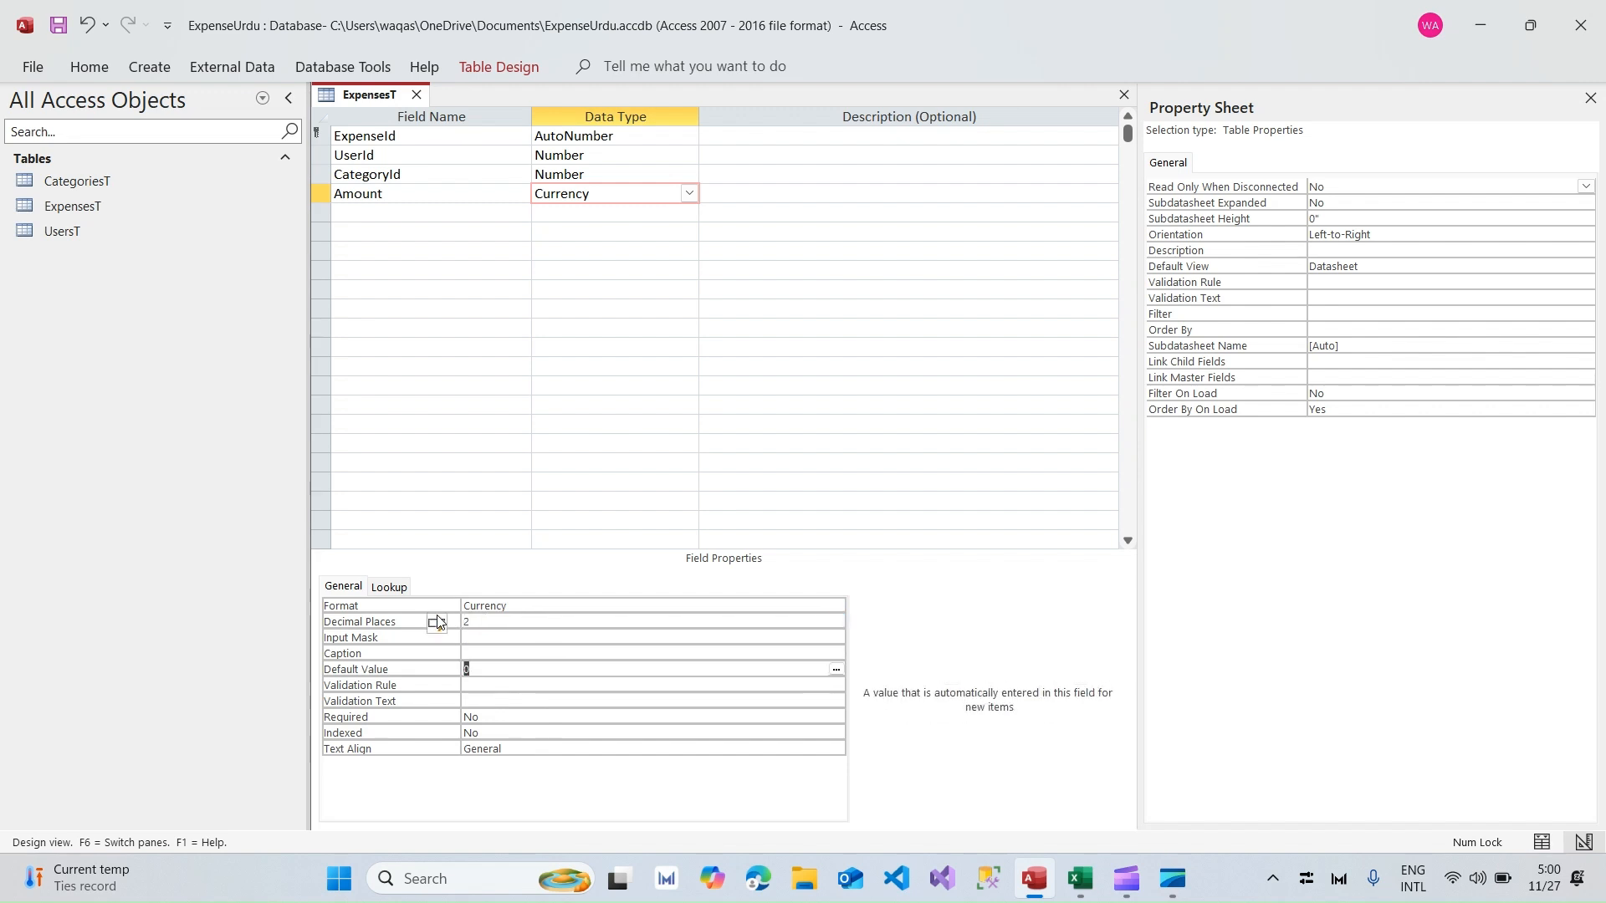
pyautogui.press('Delete')
pyautogui.press('Down')
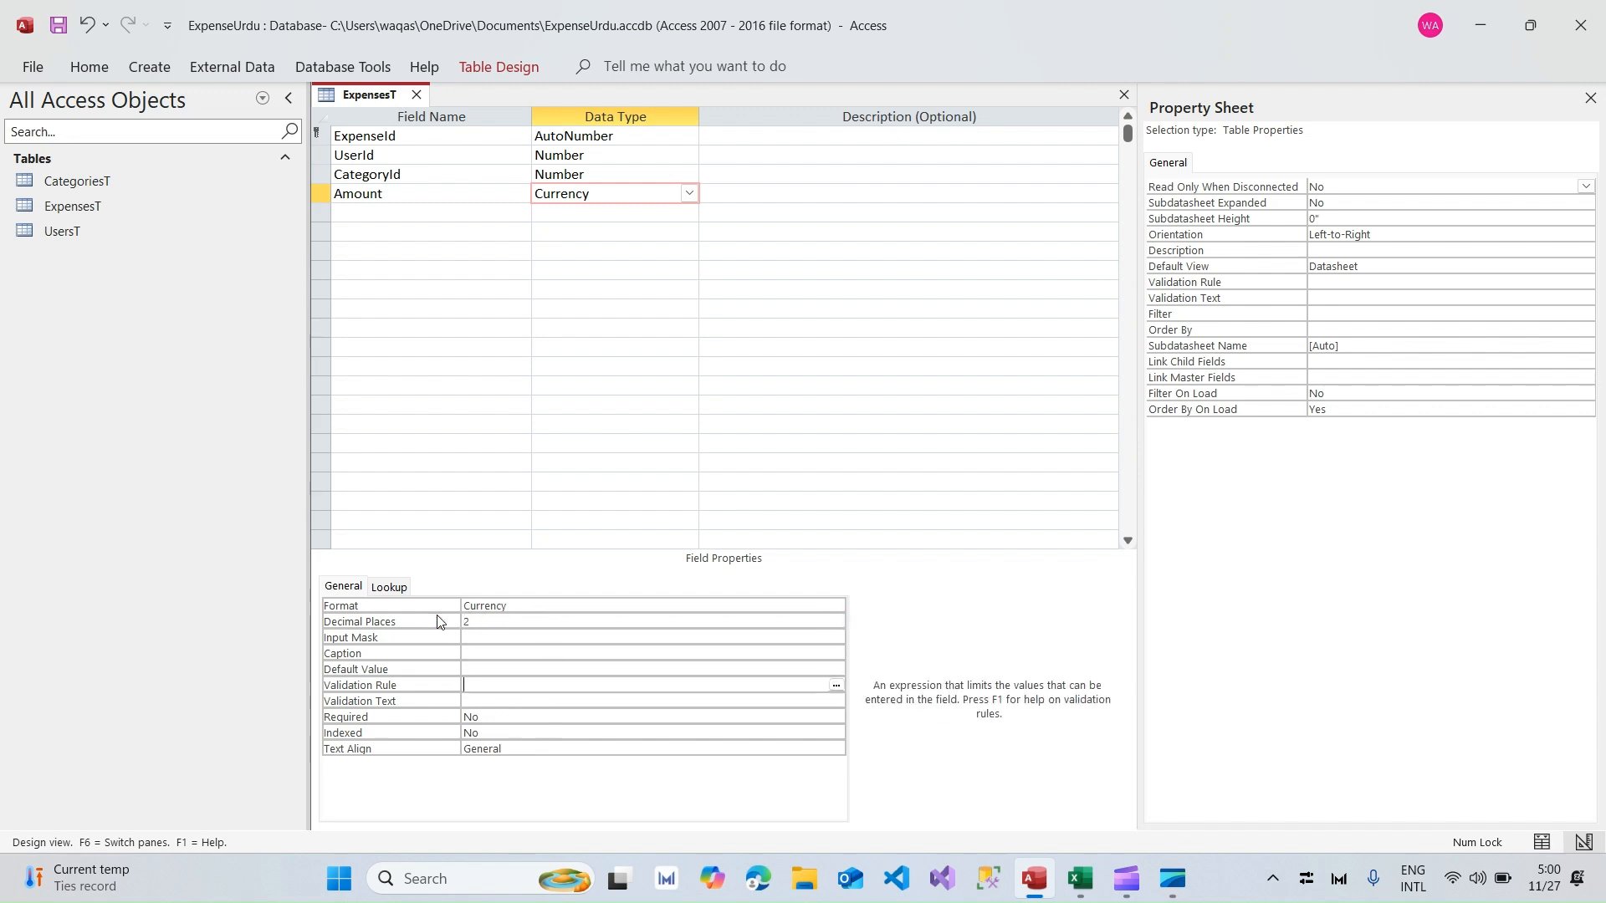
# Step: Copy Description from cell A26 of the Excel plan and add it as a Short Text field below Amount
pyautogui.hotkey('alt', 'Tab')
pyautogui.press('Down')
pyautogui.hotkey('alt', 'Tab')
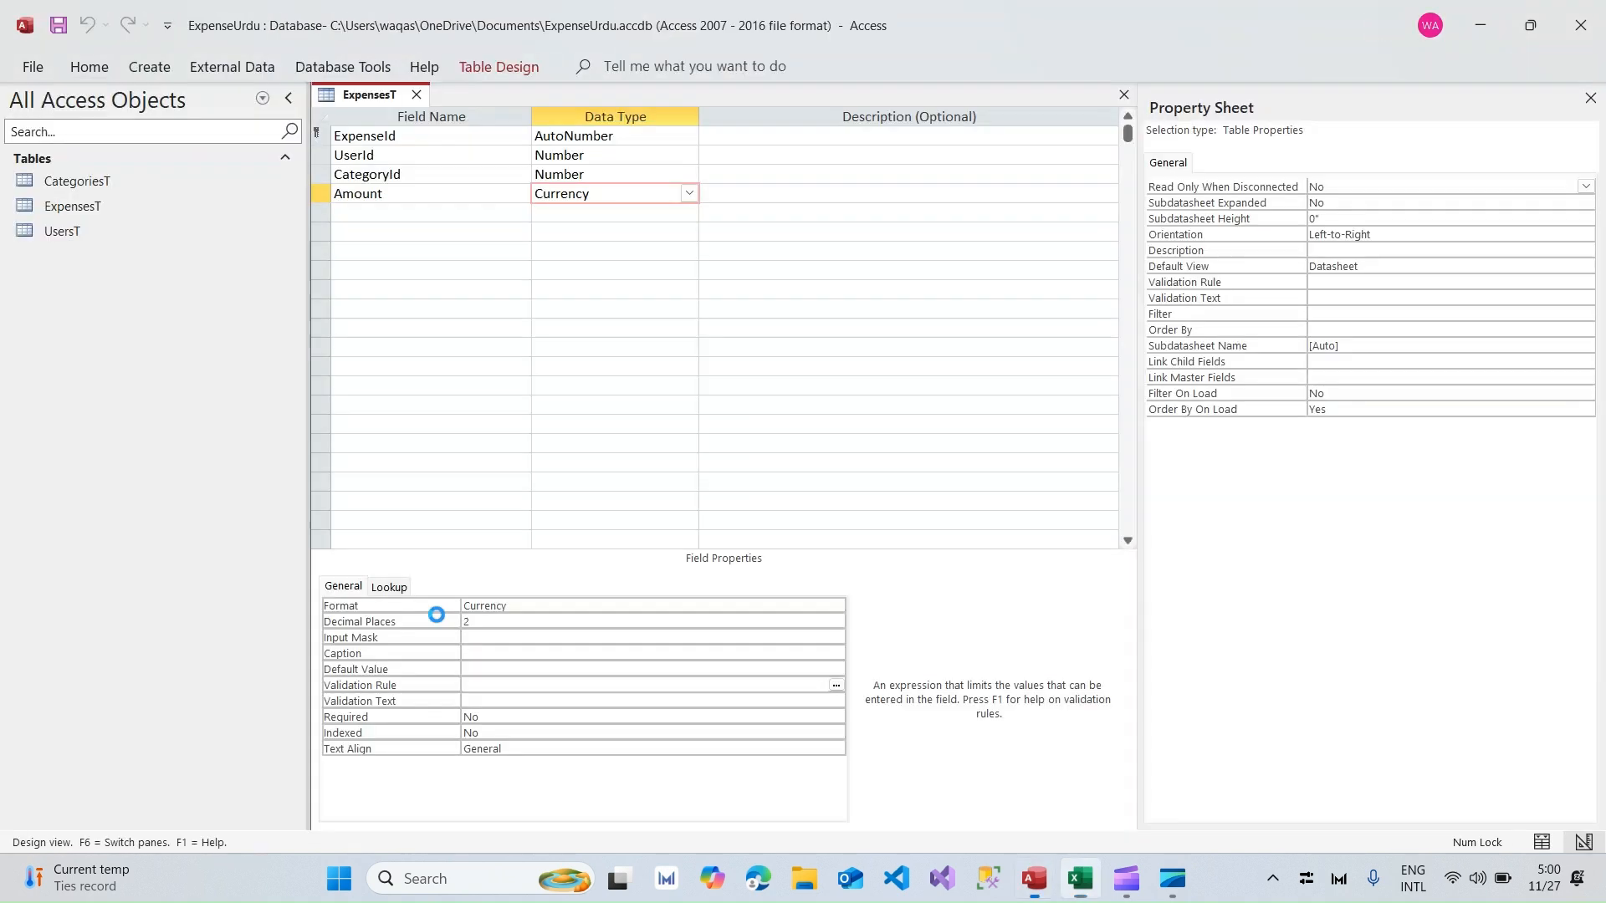
pyautogui.click(501, 216)
pyautogui.hotkey('ctrl', 'v')
pyautogui.press('Tab')
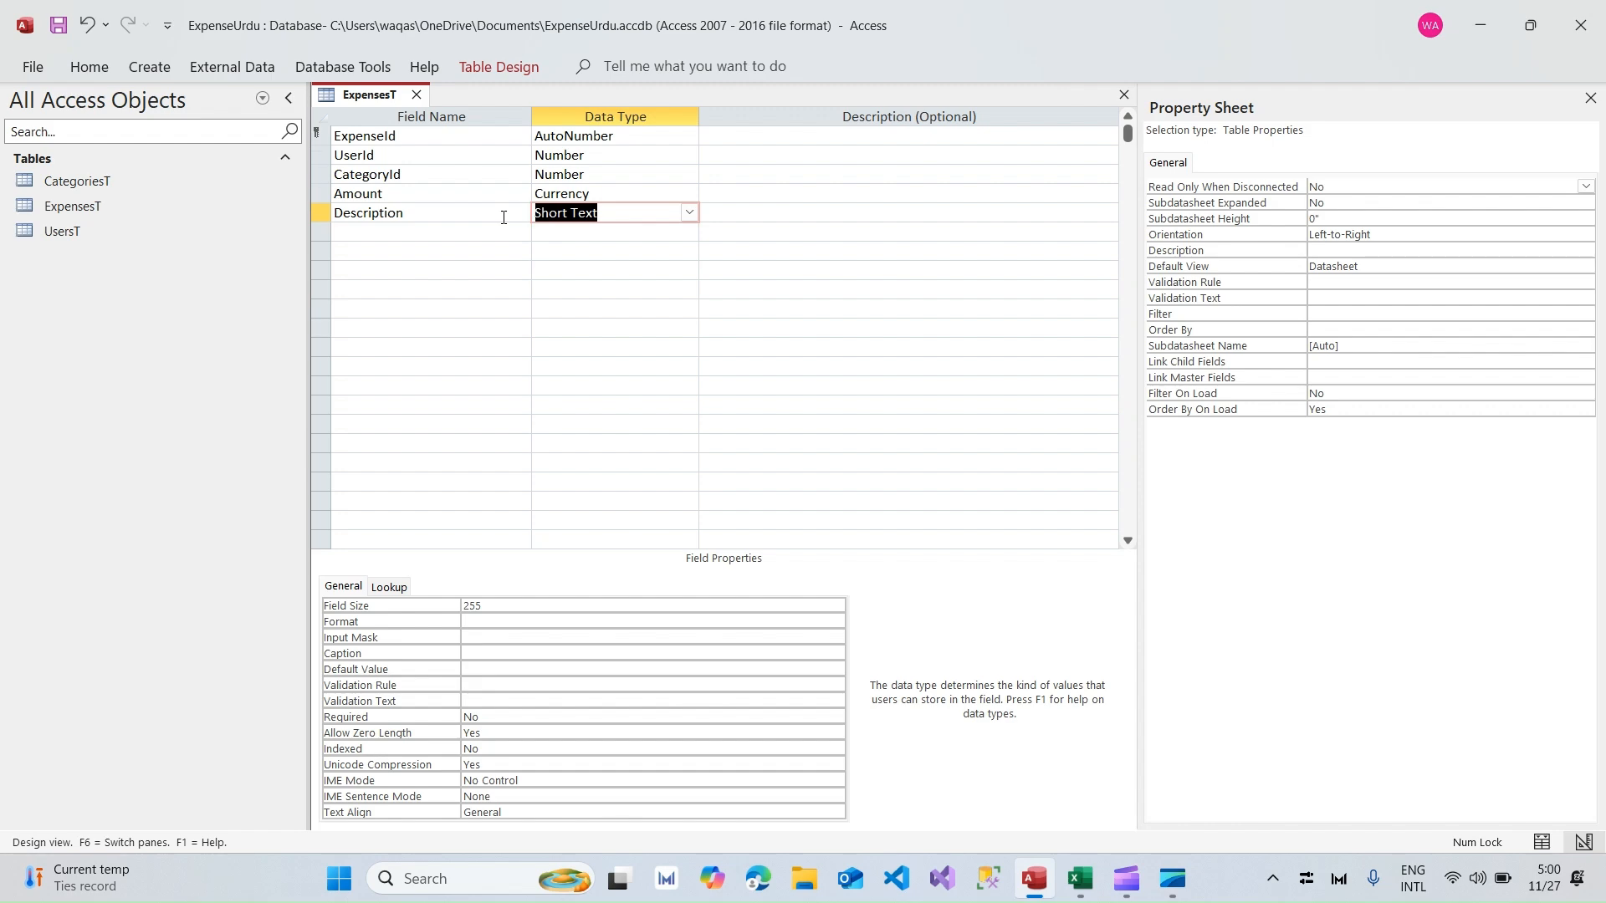
# Step: Copy Date from cell A27 of the Excel plan and return to the empty field row below Description in Access
pyautogui.hotkey('alt', 'Tab')
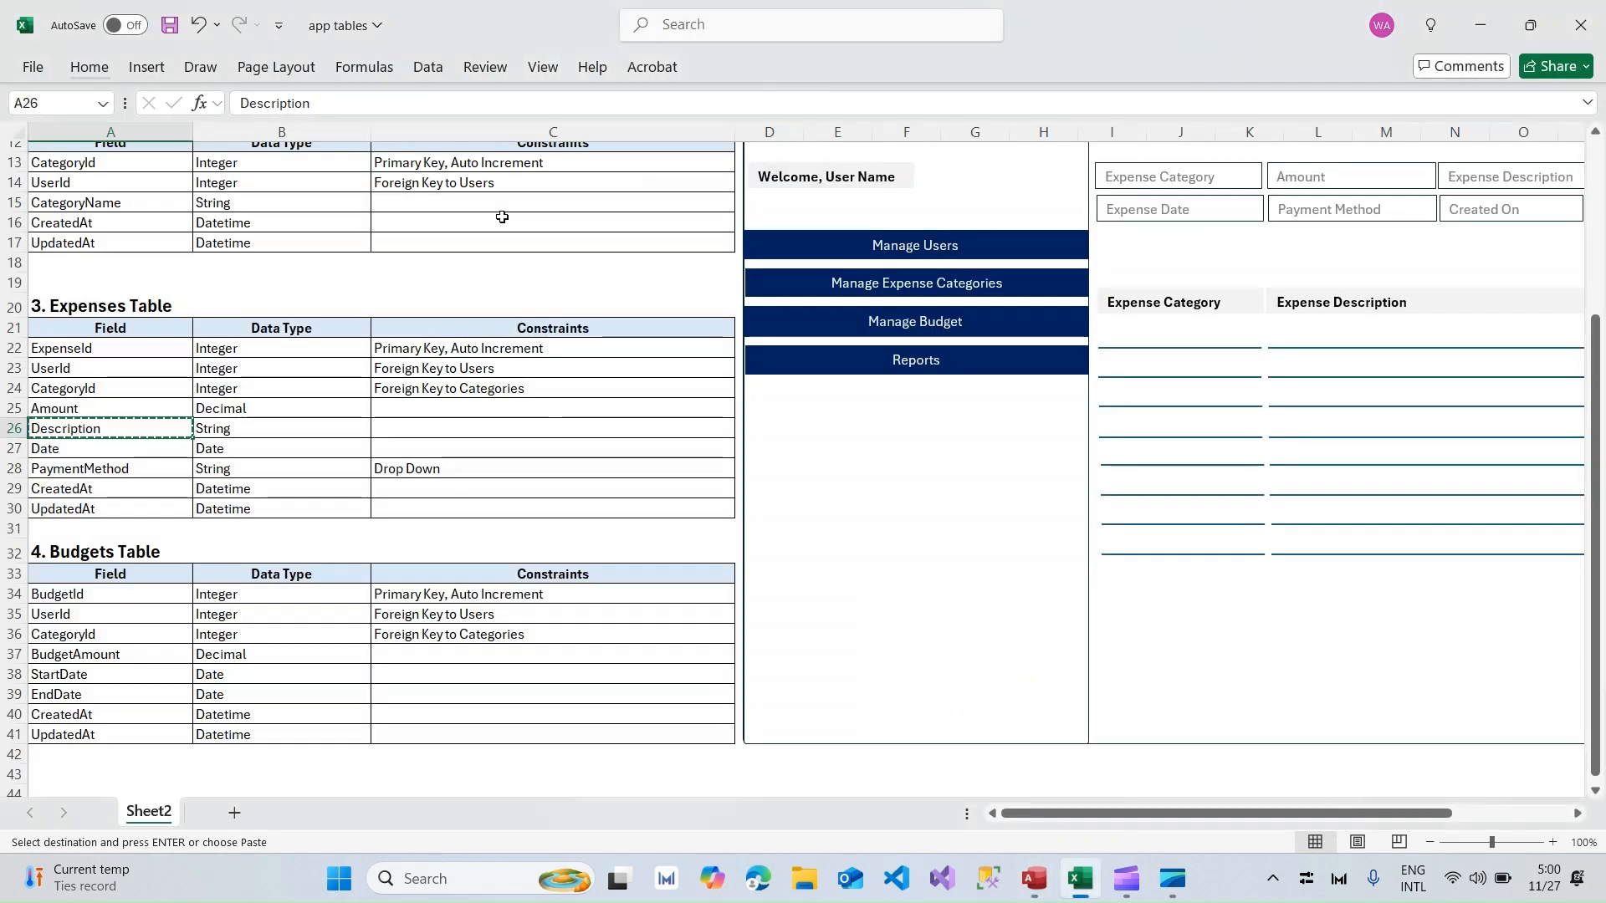
pyautogui.press('Down')
pyautogui.hotkey('alt', 'Tab')
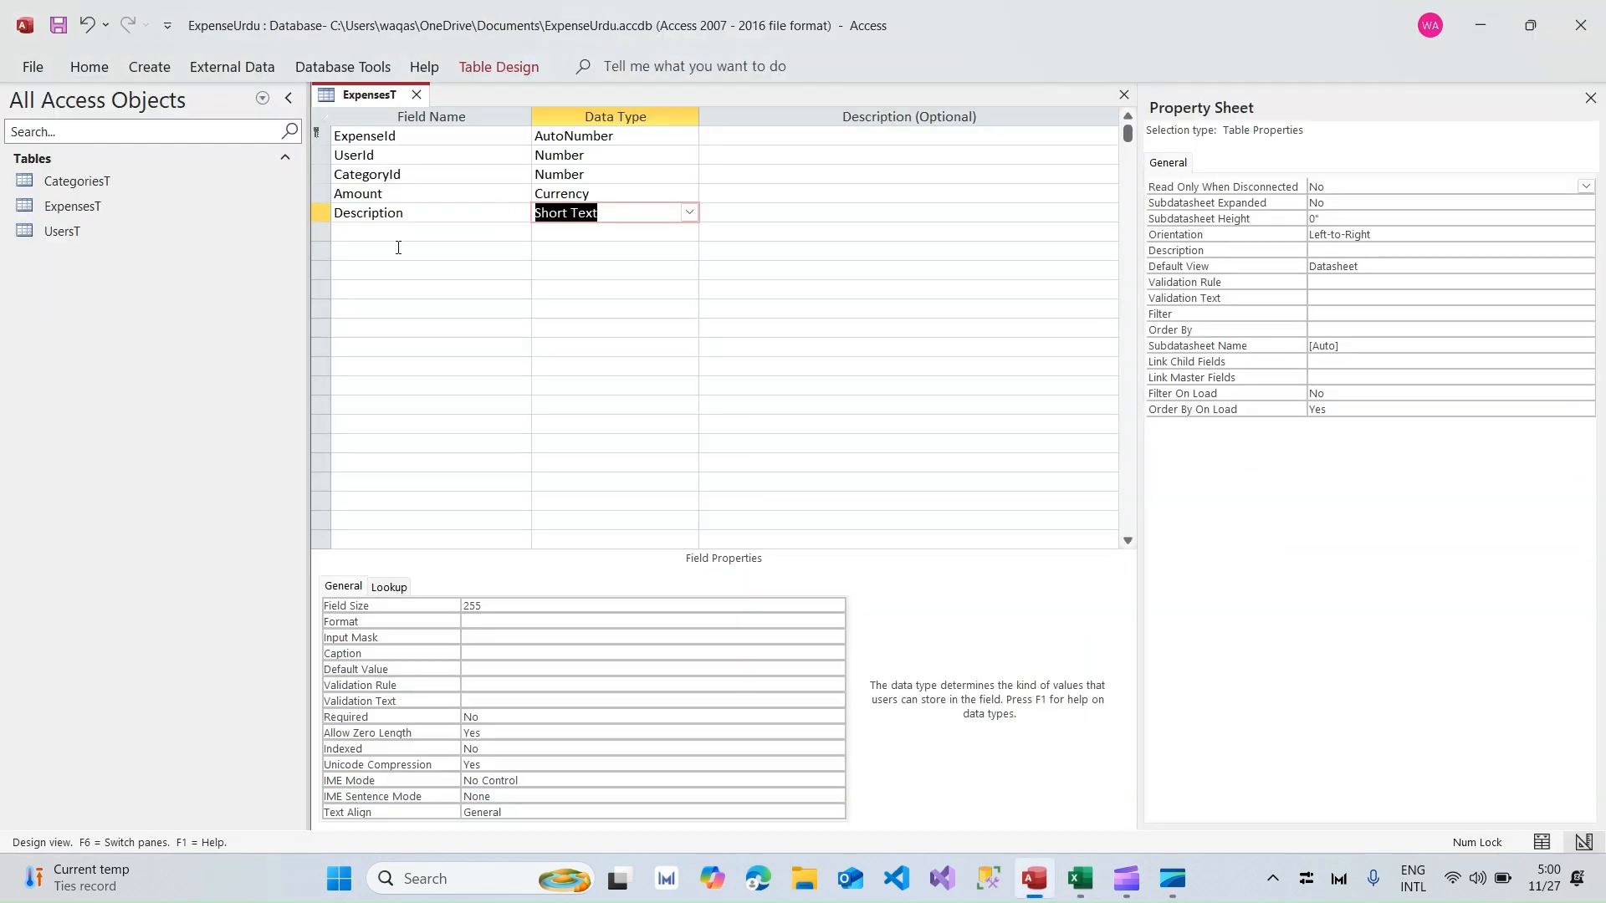
pyautogui.click(389, 231)
pyautogui.click(326, 155)
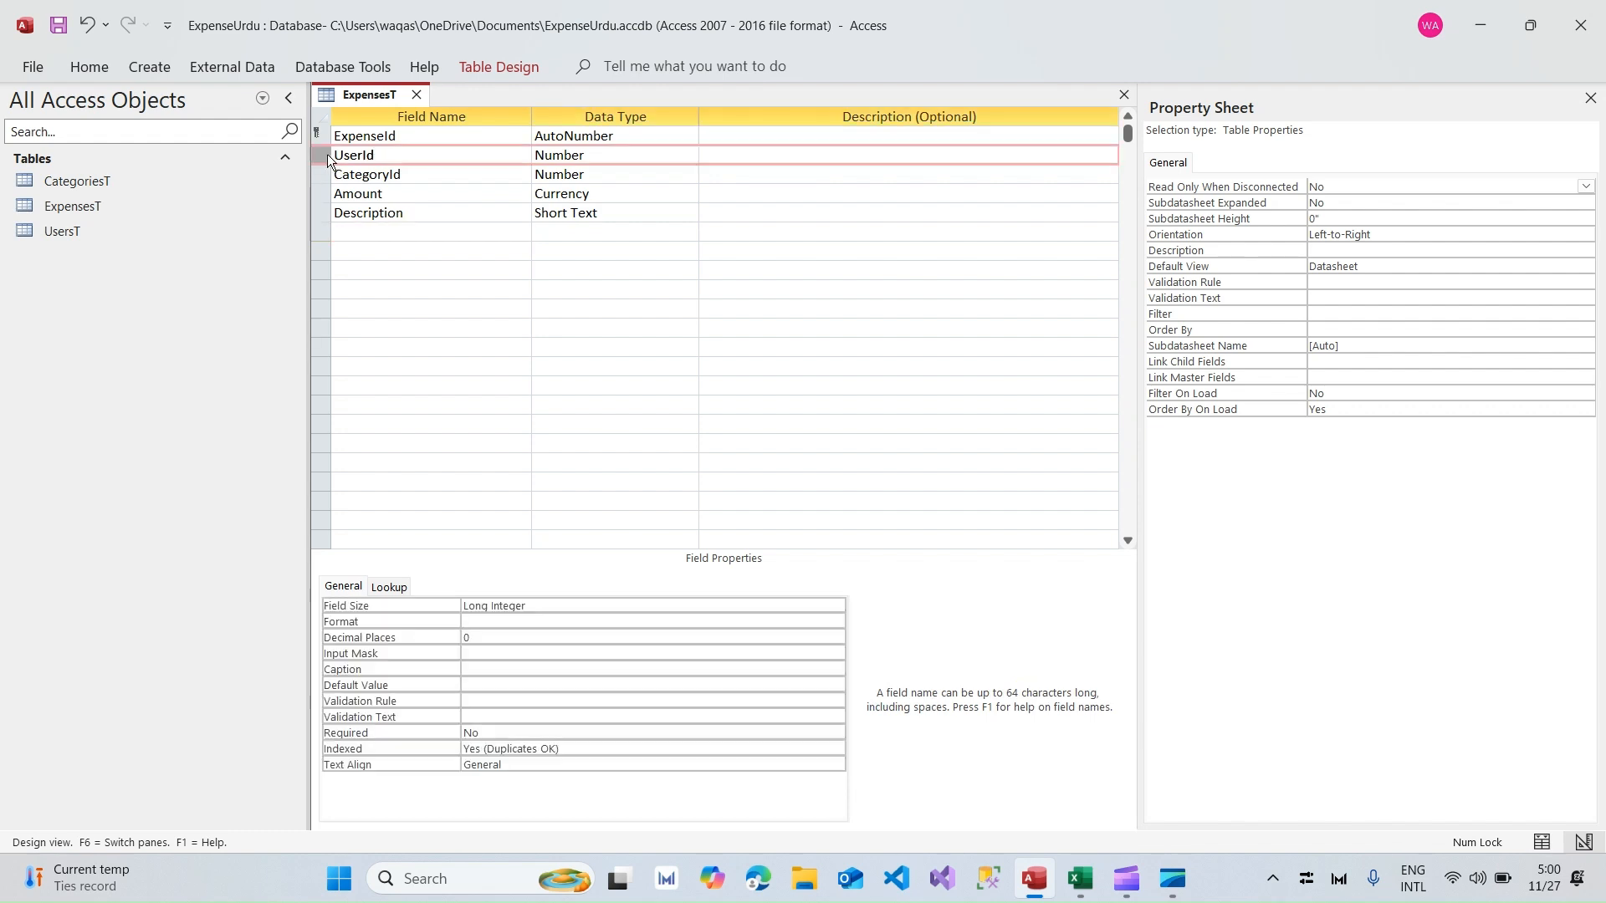
pyautogui.rightClick(327, 157)
pyautogui.click(383, 265)
pyautogui.hotkey('ctrl', 'z')
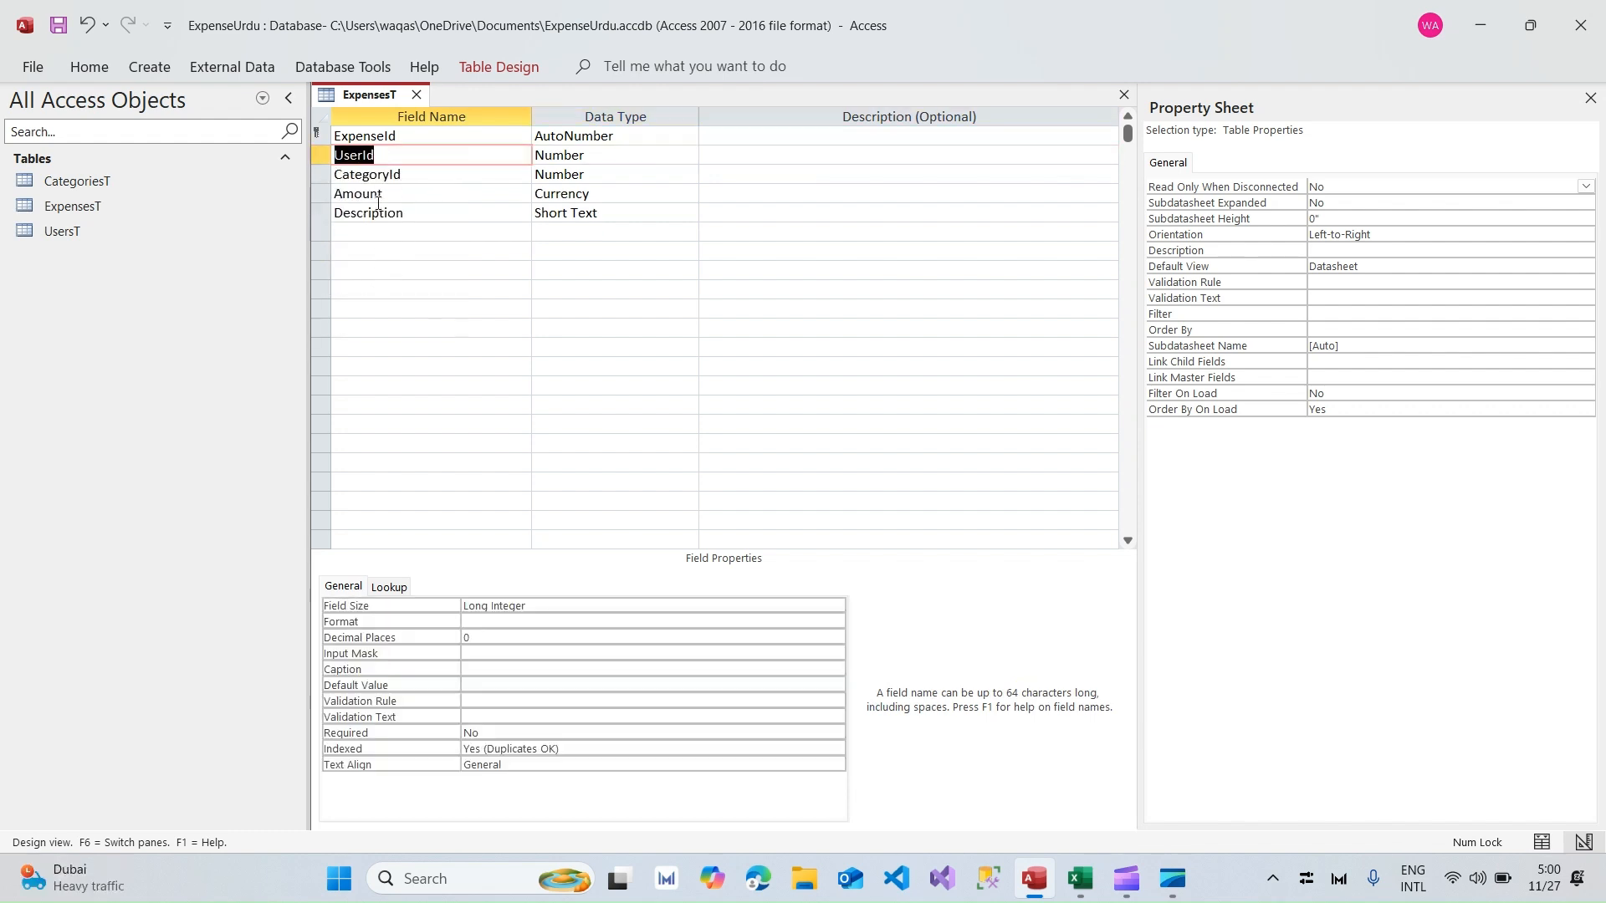
# Step: Add a Date/Time field below Description from the copied Date name, prefixed with Expense to read ExpenseDate
pyautogui.click(383, 231)
pyautogui.write('Date')
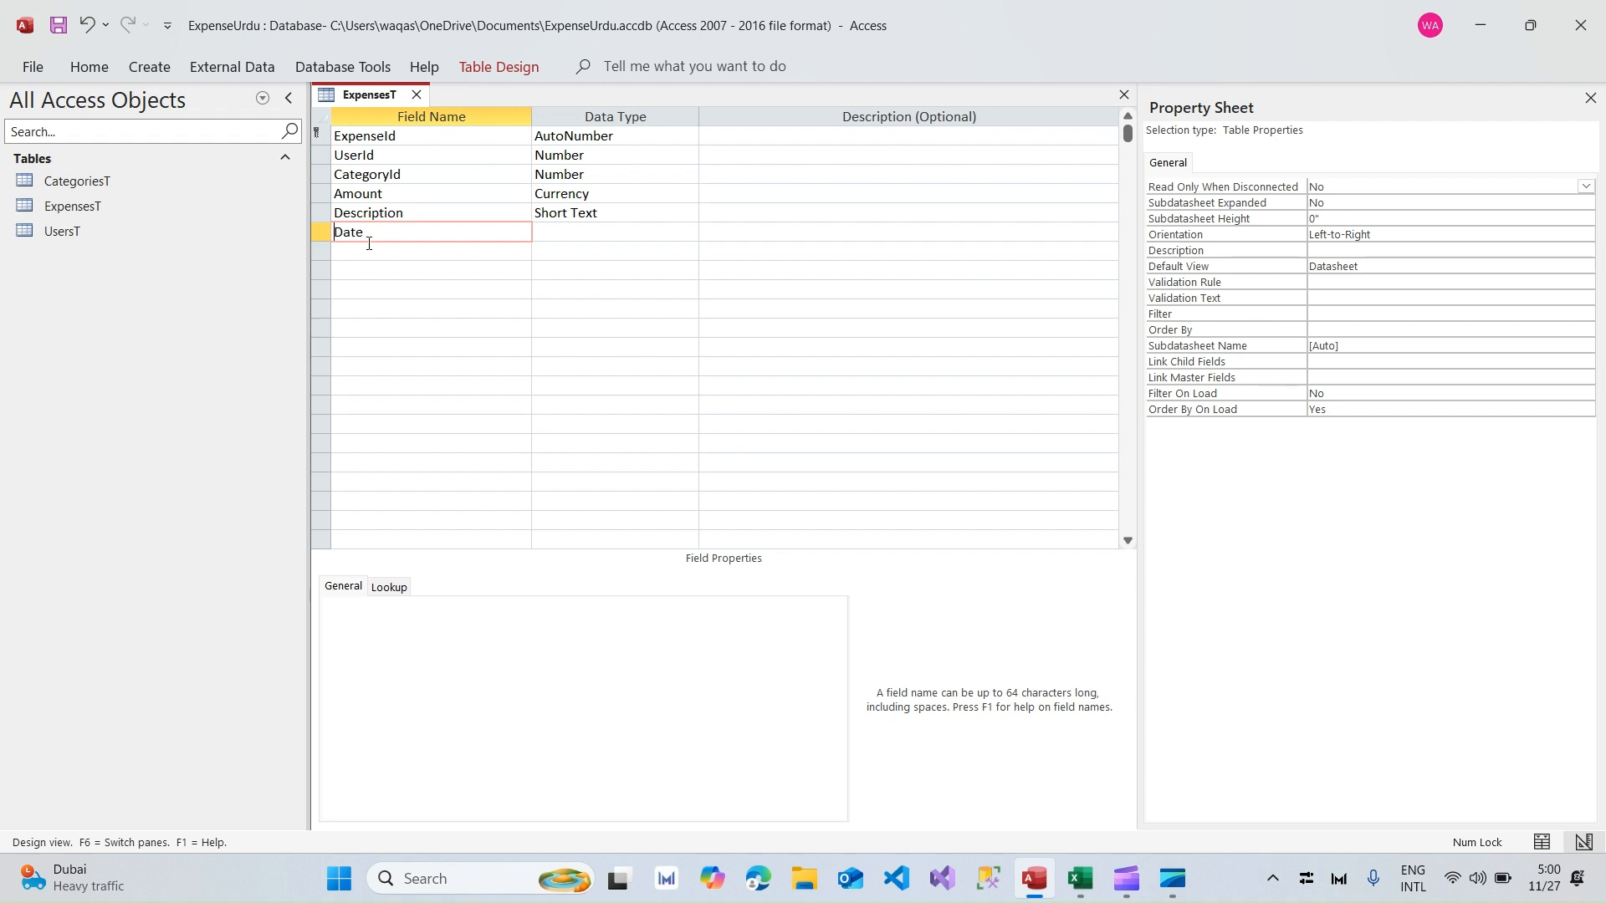
pyautogui.press('Home')
pyautogui.write('Exp')
pyautogui.write('ense')
pyautogui.press('Tab')
pyautogui.write('da')
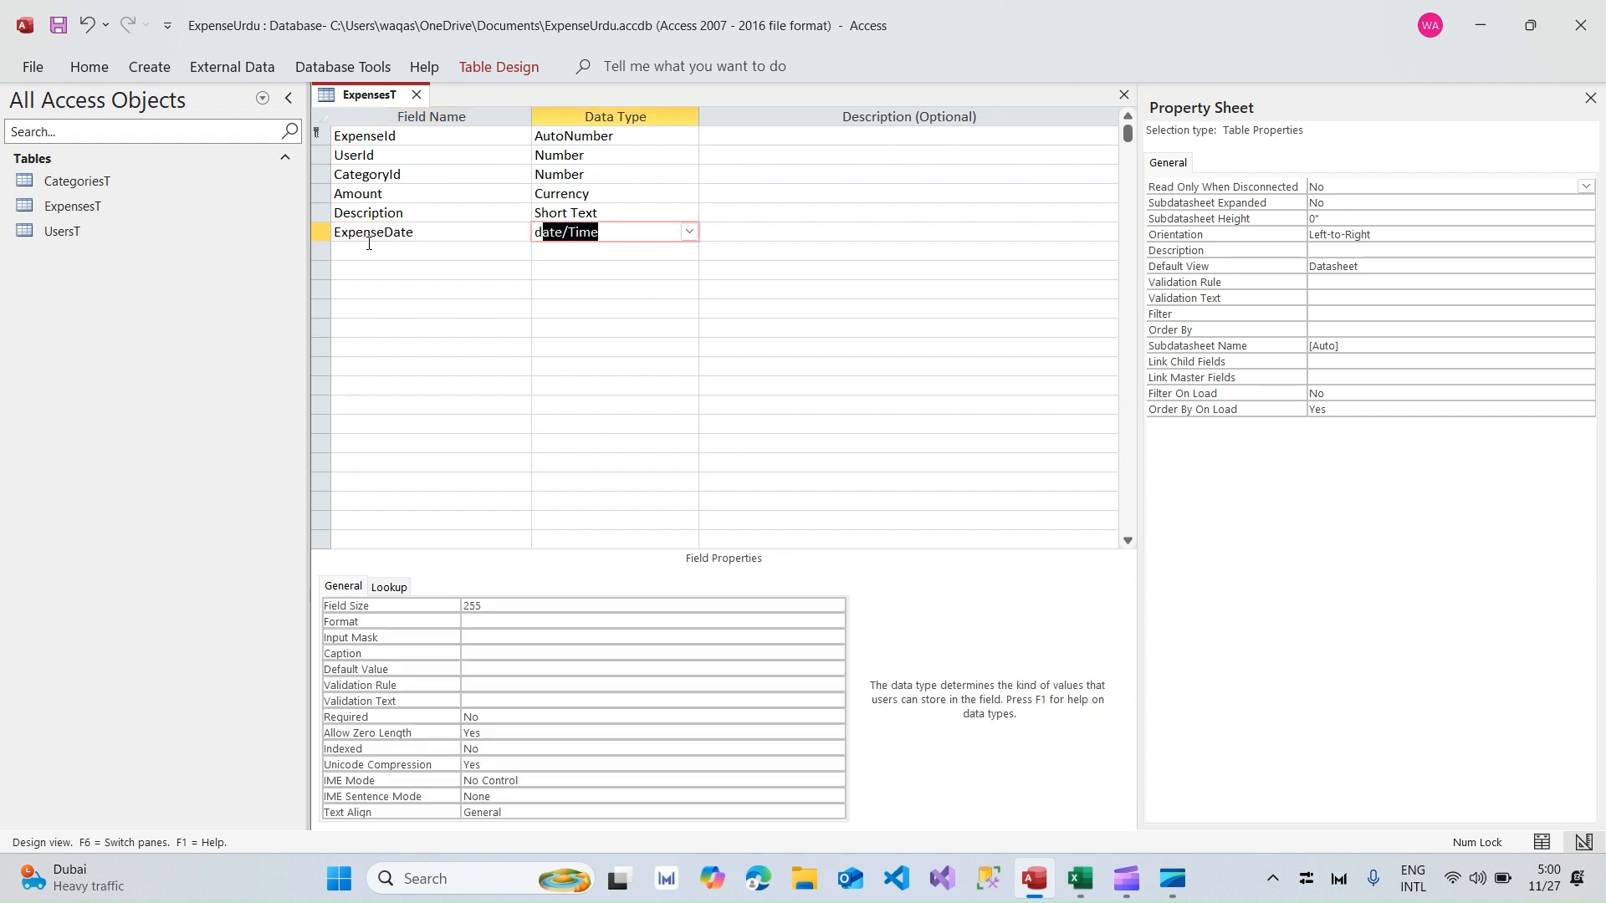
pyautogui.press('Tab')
pyautogui.hotkey('shift', 'Tab')
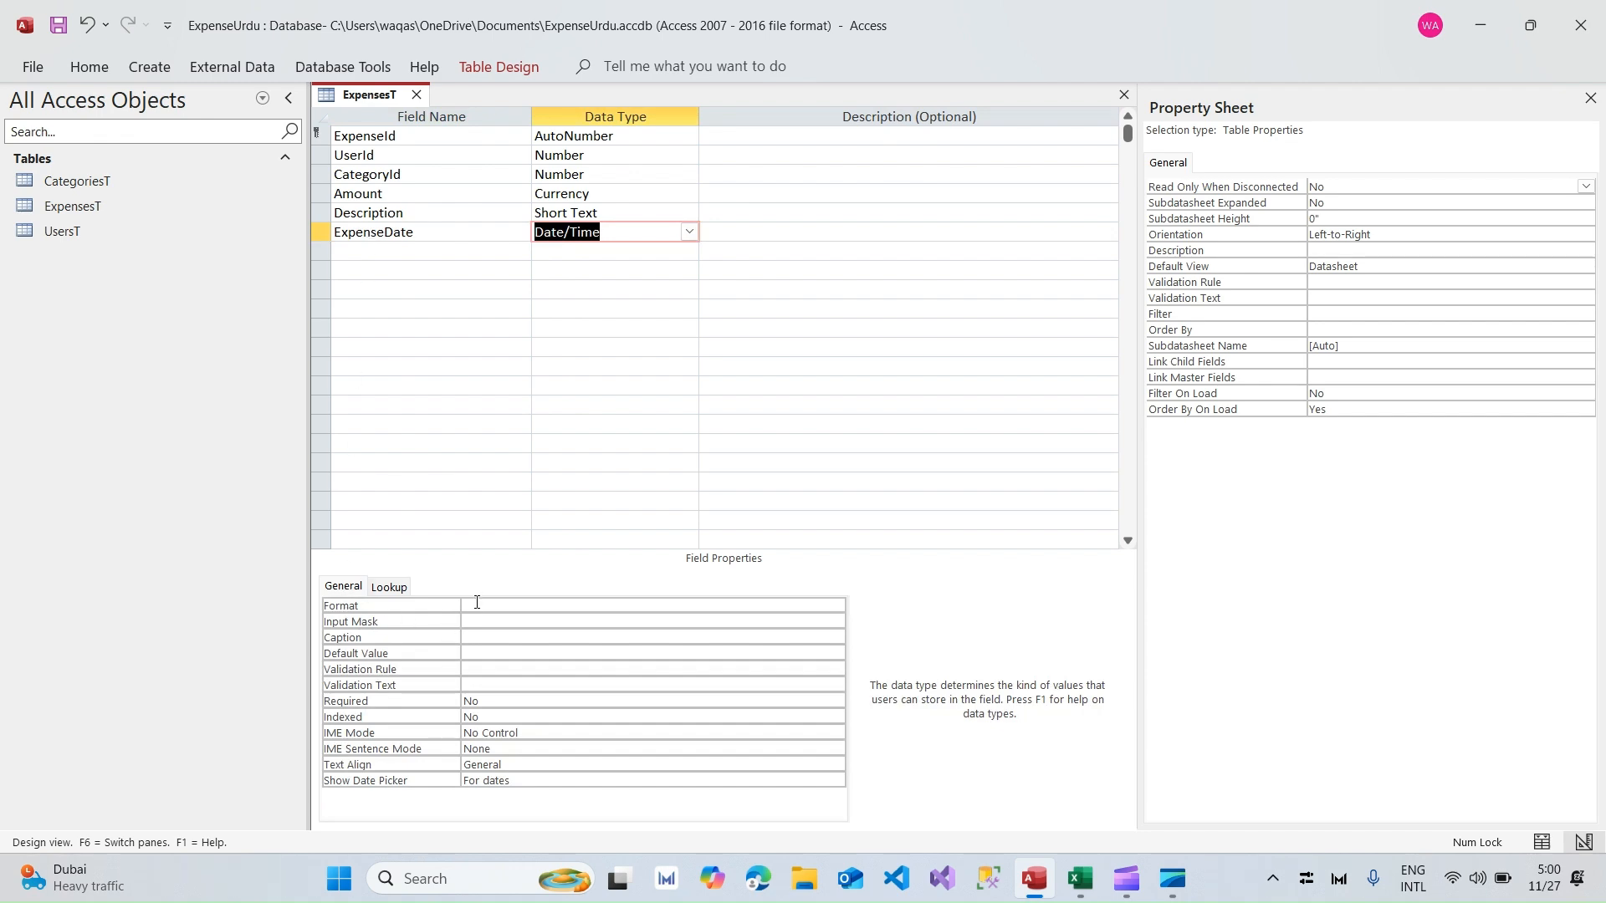
# Step: Set the ExpenseDate field's format to Short Date
pyautogui.click(473, 606)
pyautogui.write('short Date')
pyautogui.press('Return')
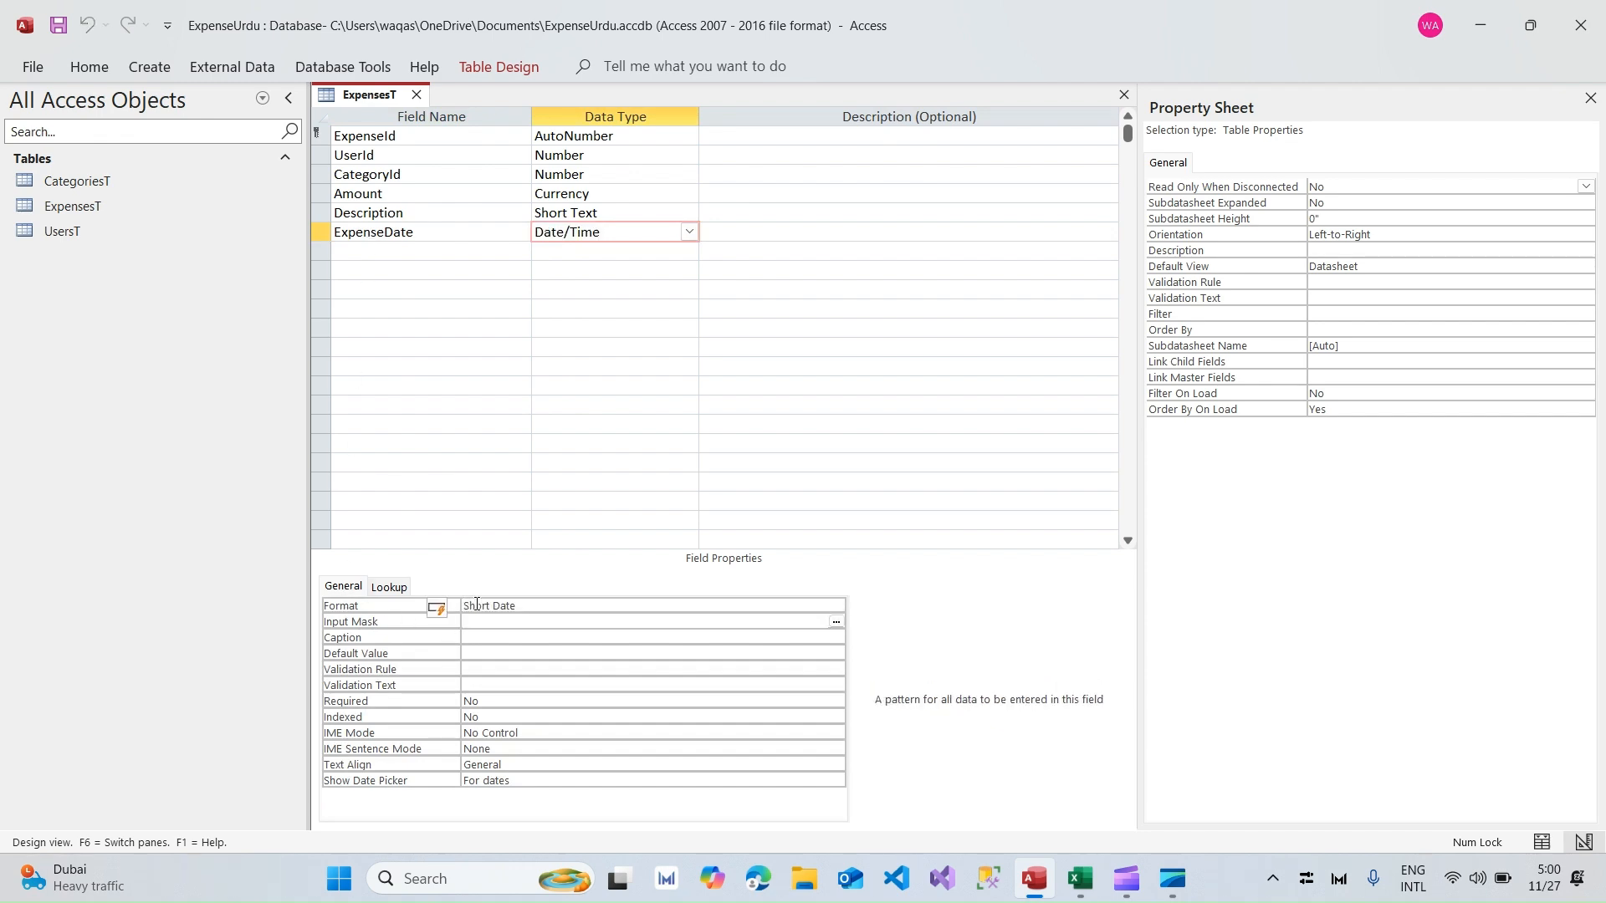
# Step: Copy PaymentMethod from cell A28 of the Excel plan, add it as a field below ExpenseDate, and start the Lookup Wizard for its data type
pyautogui.hotkey('alt', 'Tab')
pyautogui.press('Down')
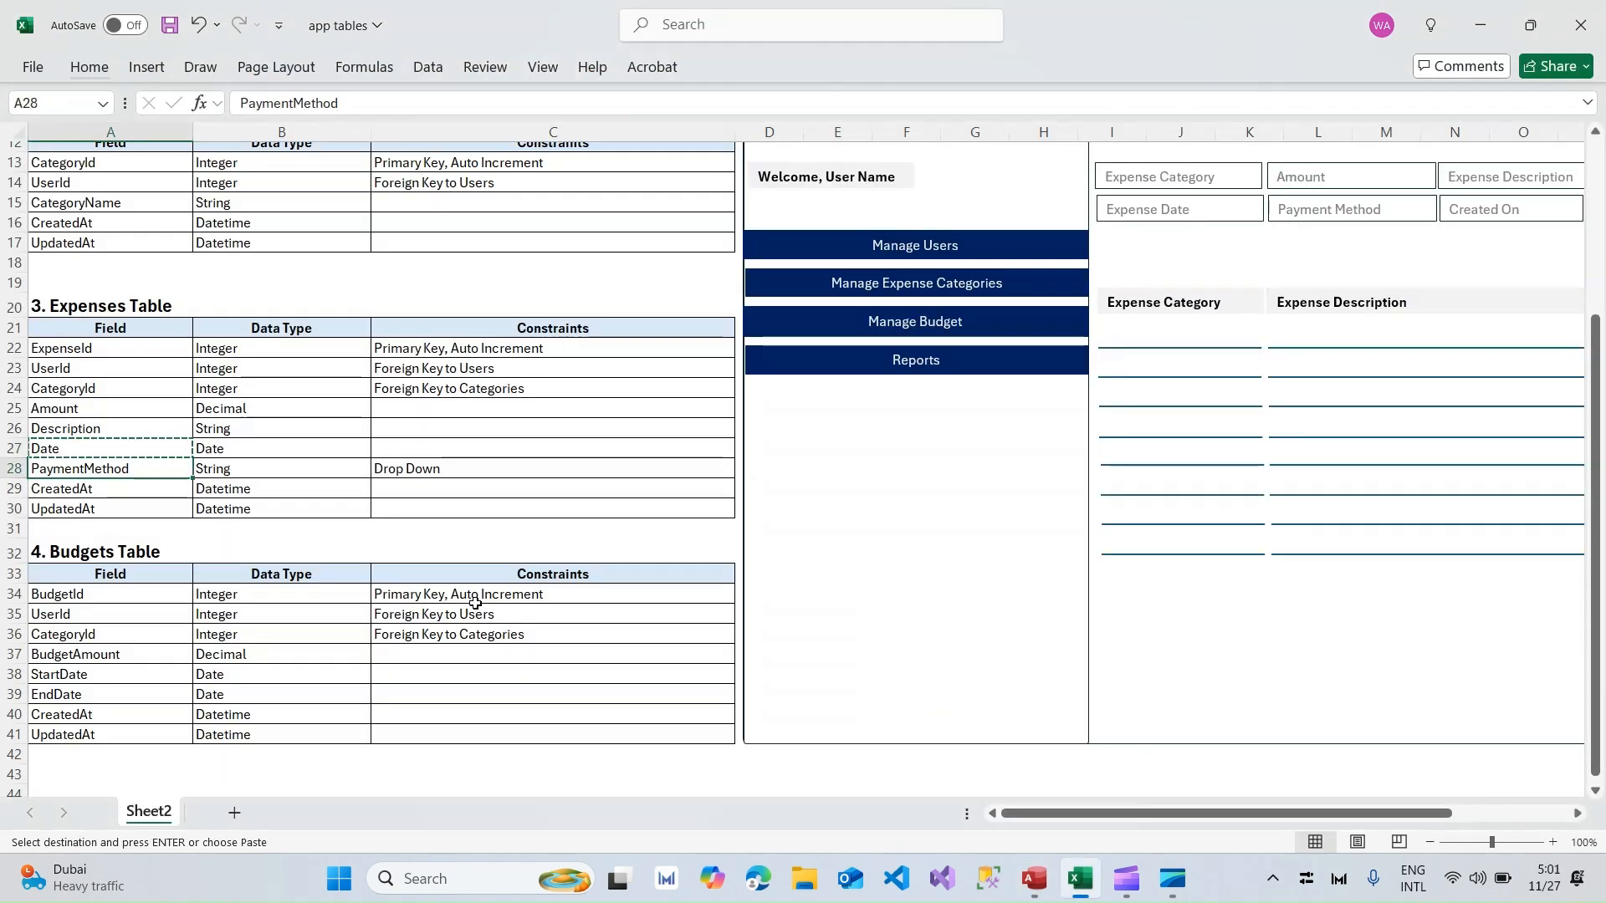
pyautogui.hotkey('ctrl', 'c')
pyautogui.hotkey('alt', 'Tab')
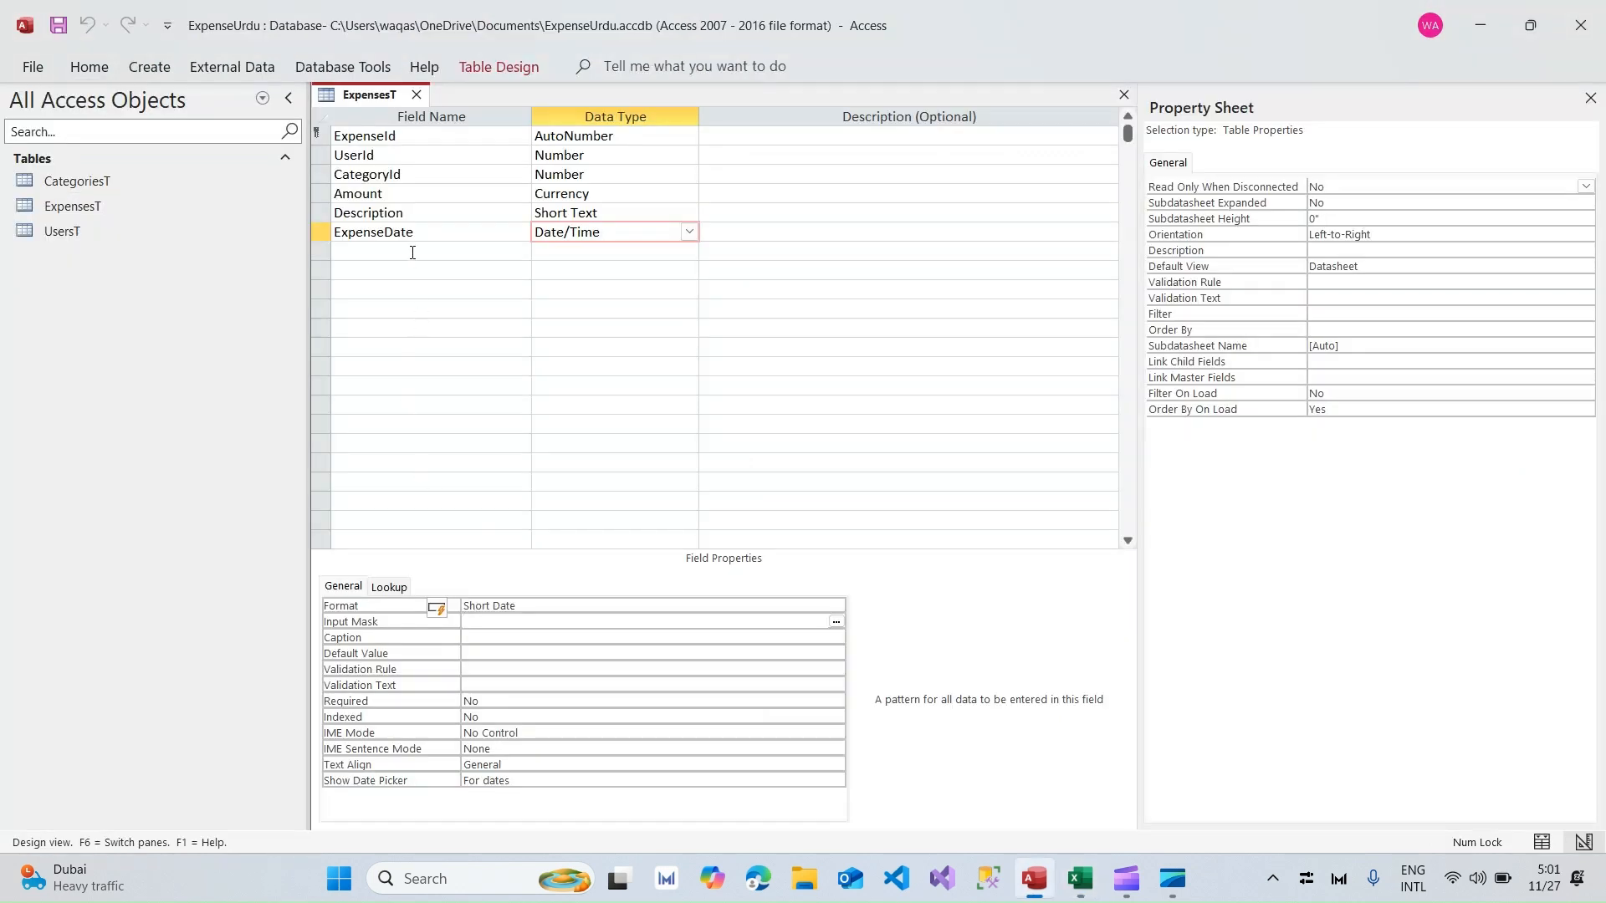
pyautogui.click(412, 253)
pyautogui.hotkey('ctrl', 'v')
pyautogui.press('Tab')
pyautogui.write('loo')
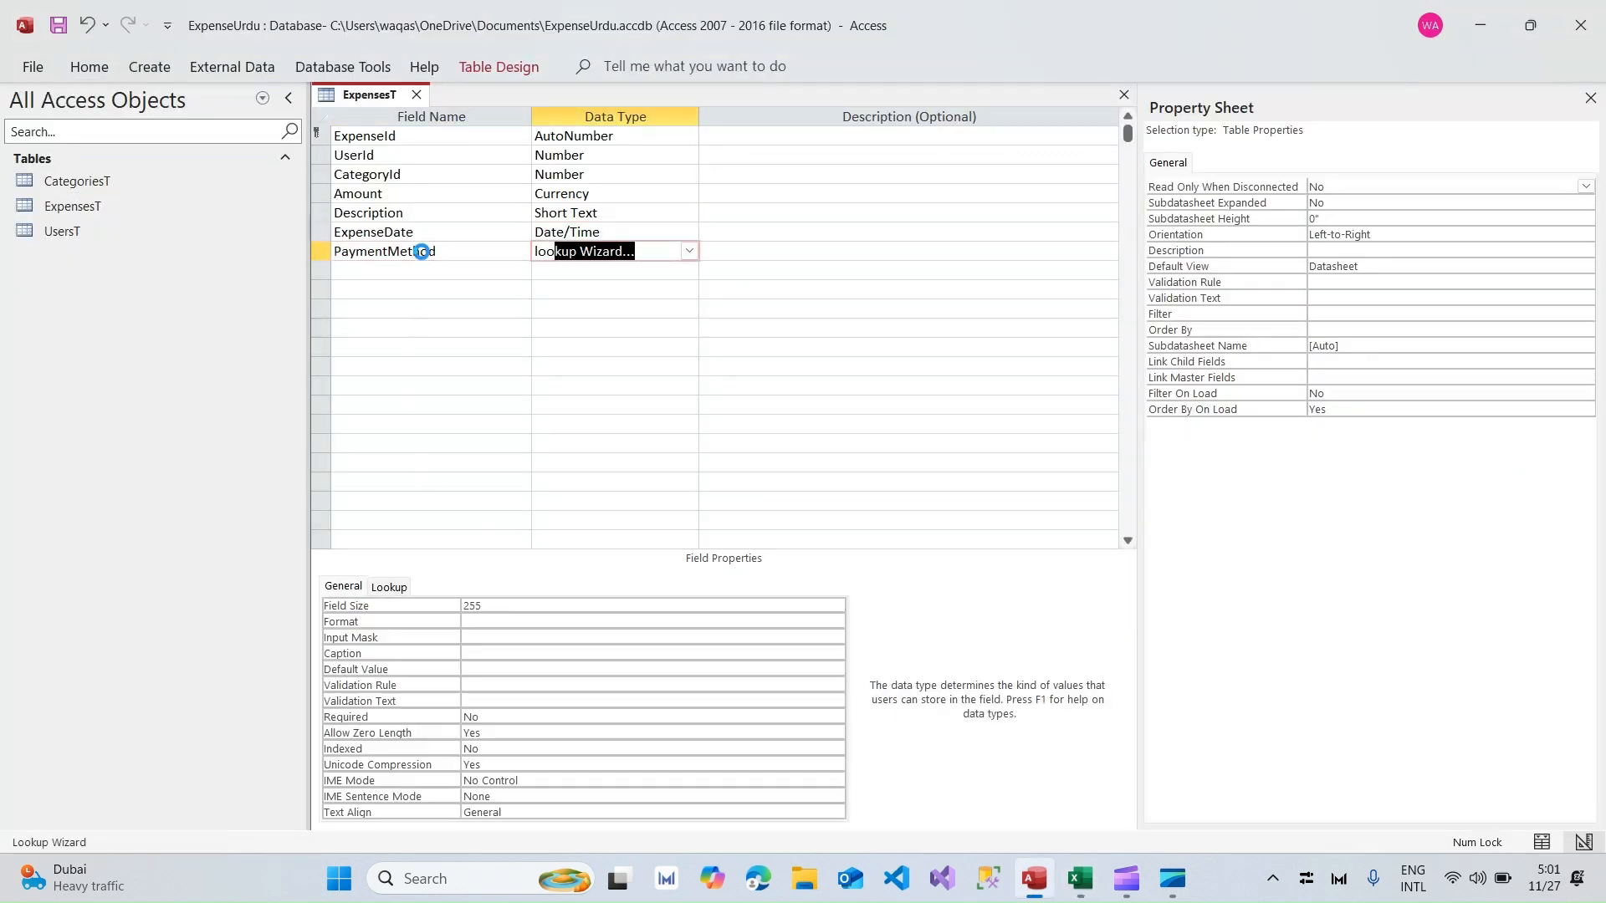
pyautogui.press('Return')
# Step: Choose to enter the lookup values manually and list Cash, Card and Other for PaymentMethod
pyautogui.press('Down')
pyautogui.press('Return')
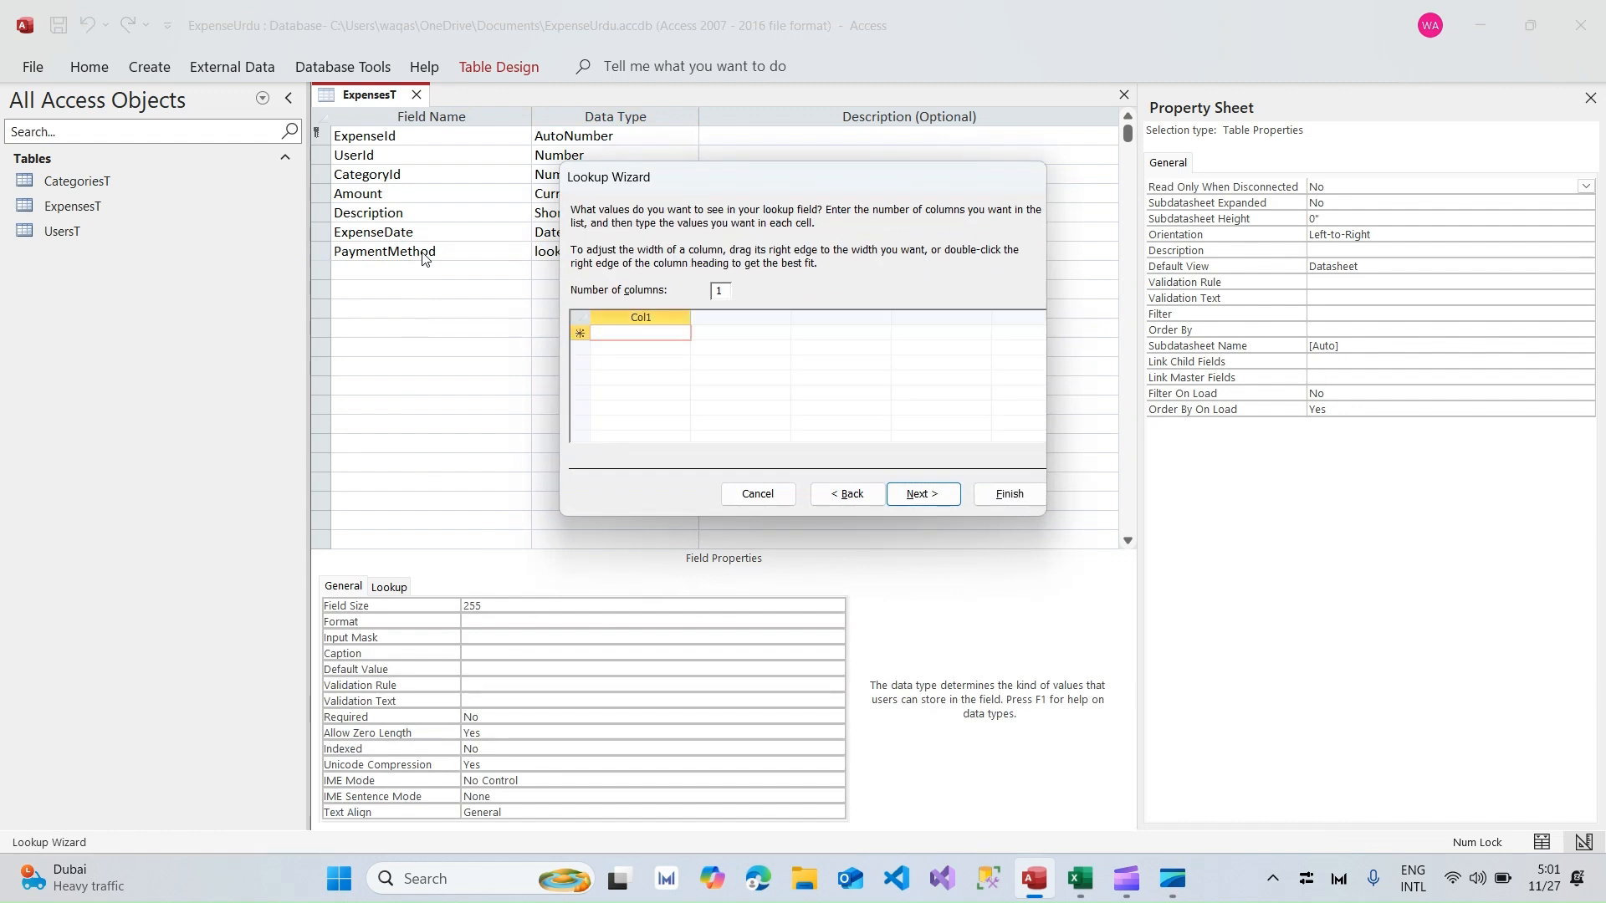
pyautogui.write('Cash')
pyautogui.press('Return')
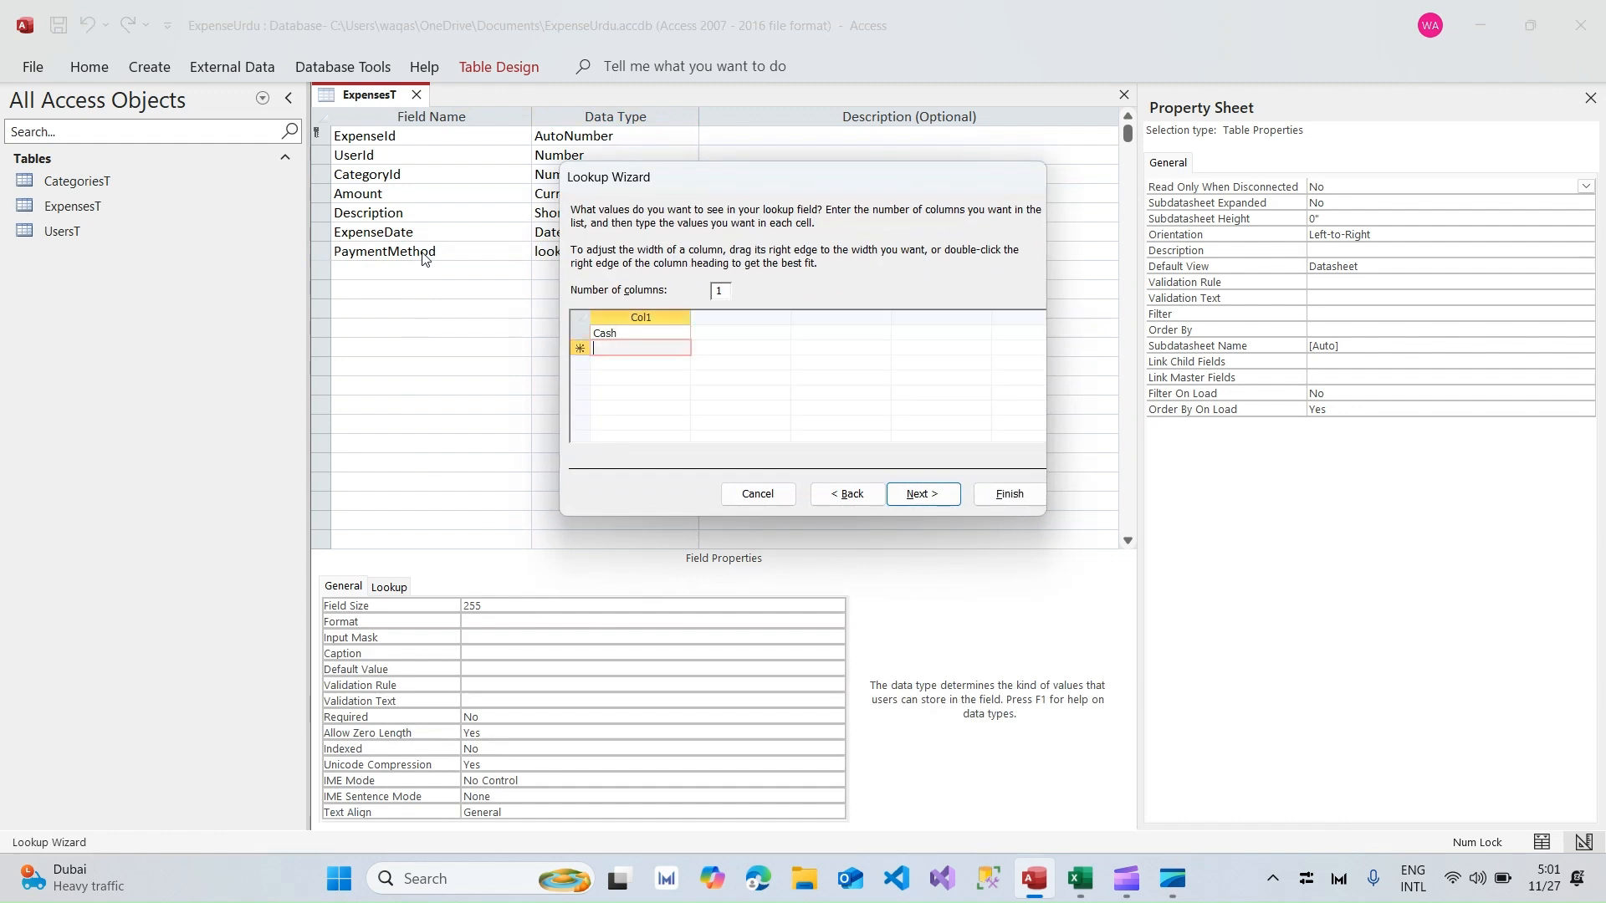
pyautogui.write('Card')
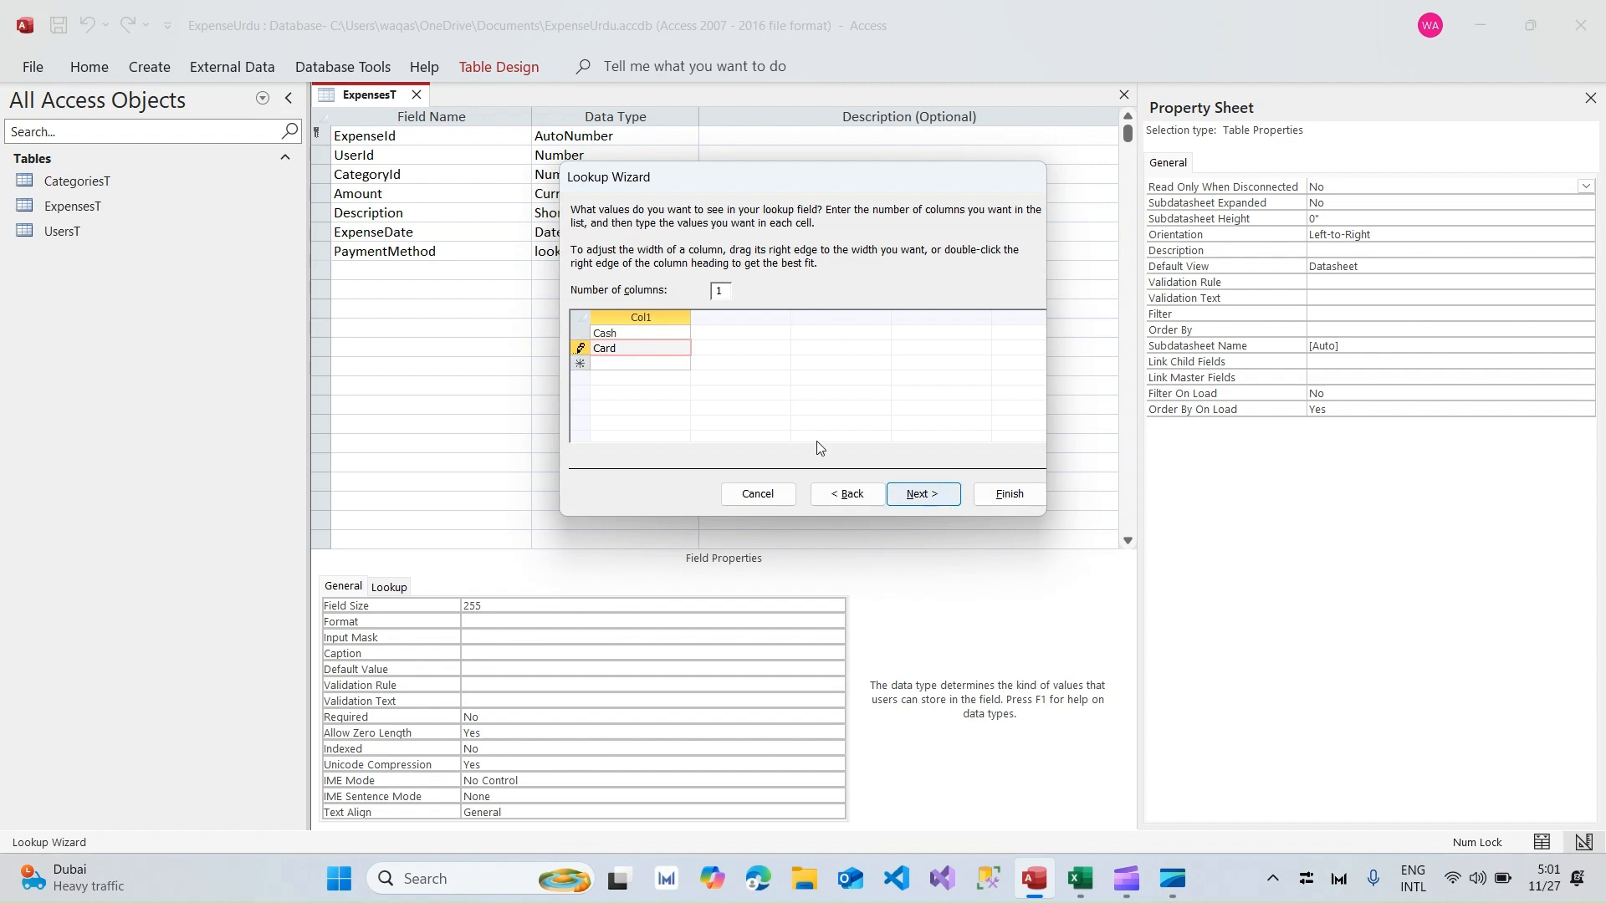
pyautogui.press('Return')
pyautogui.write('Ot')
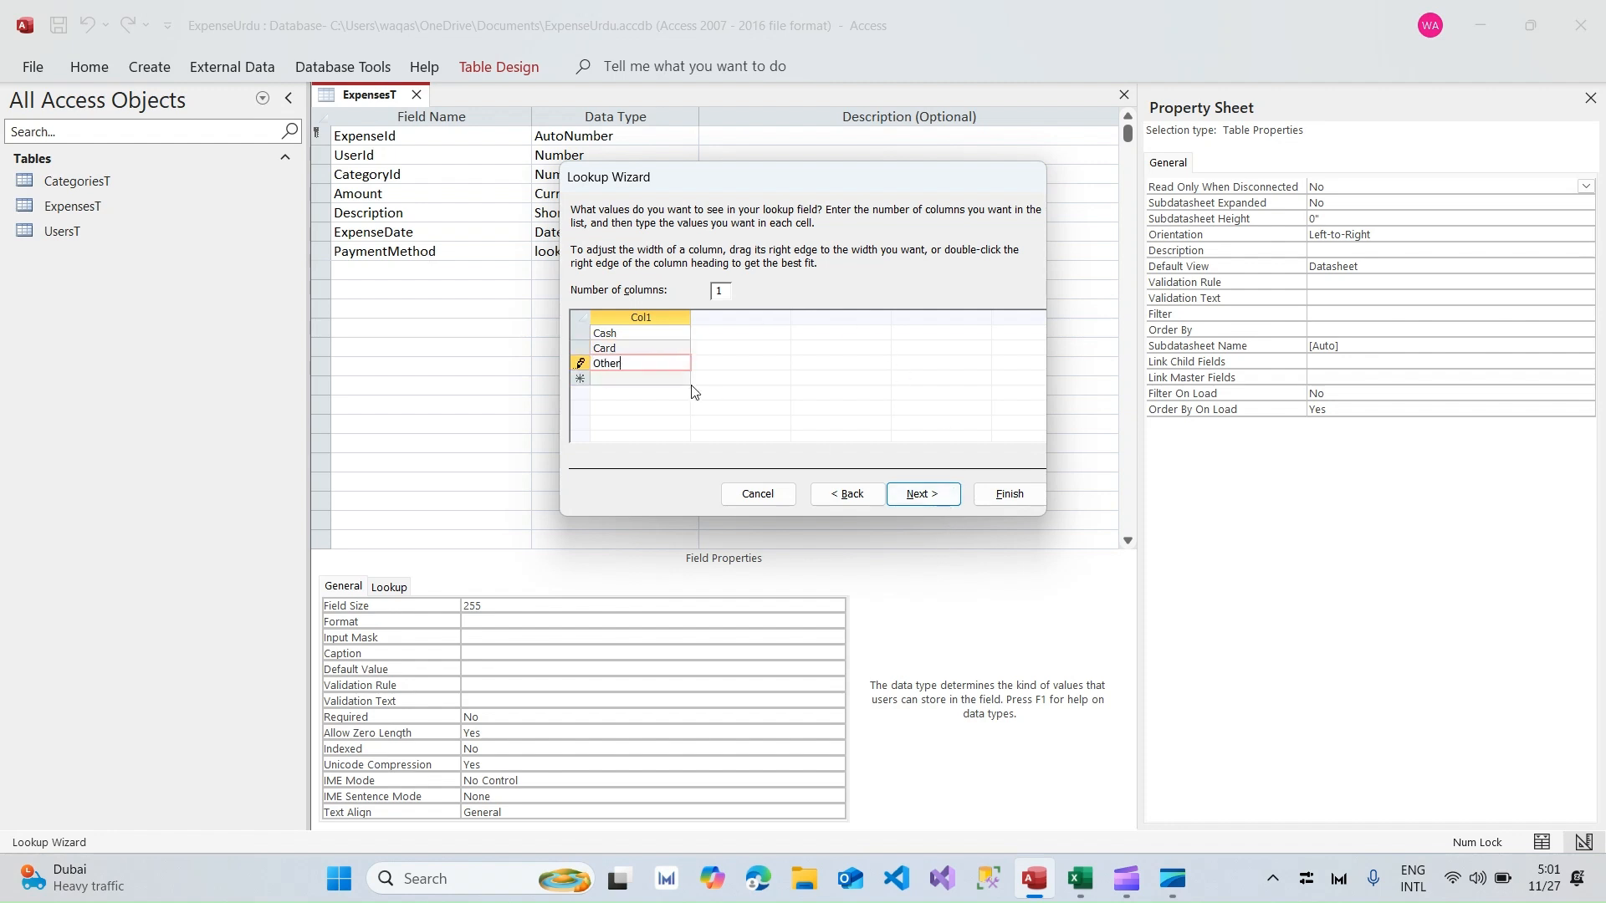
pyautogui.write('her')
# Step: Limit the PaymentMethod lookup to its list and finish the wizard
pyautogui.click(920, 494)
pyautogui.click(762, 290)
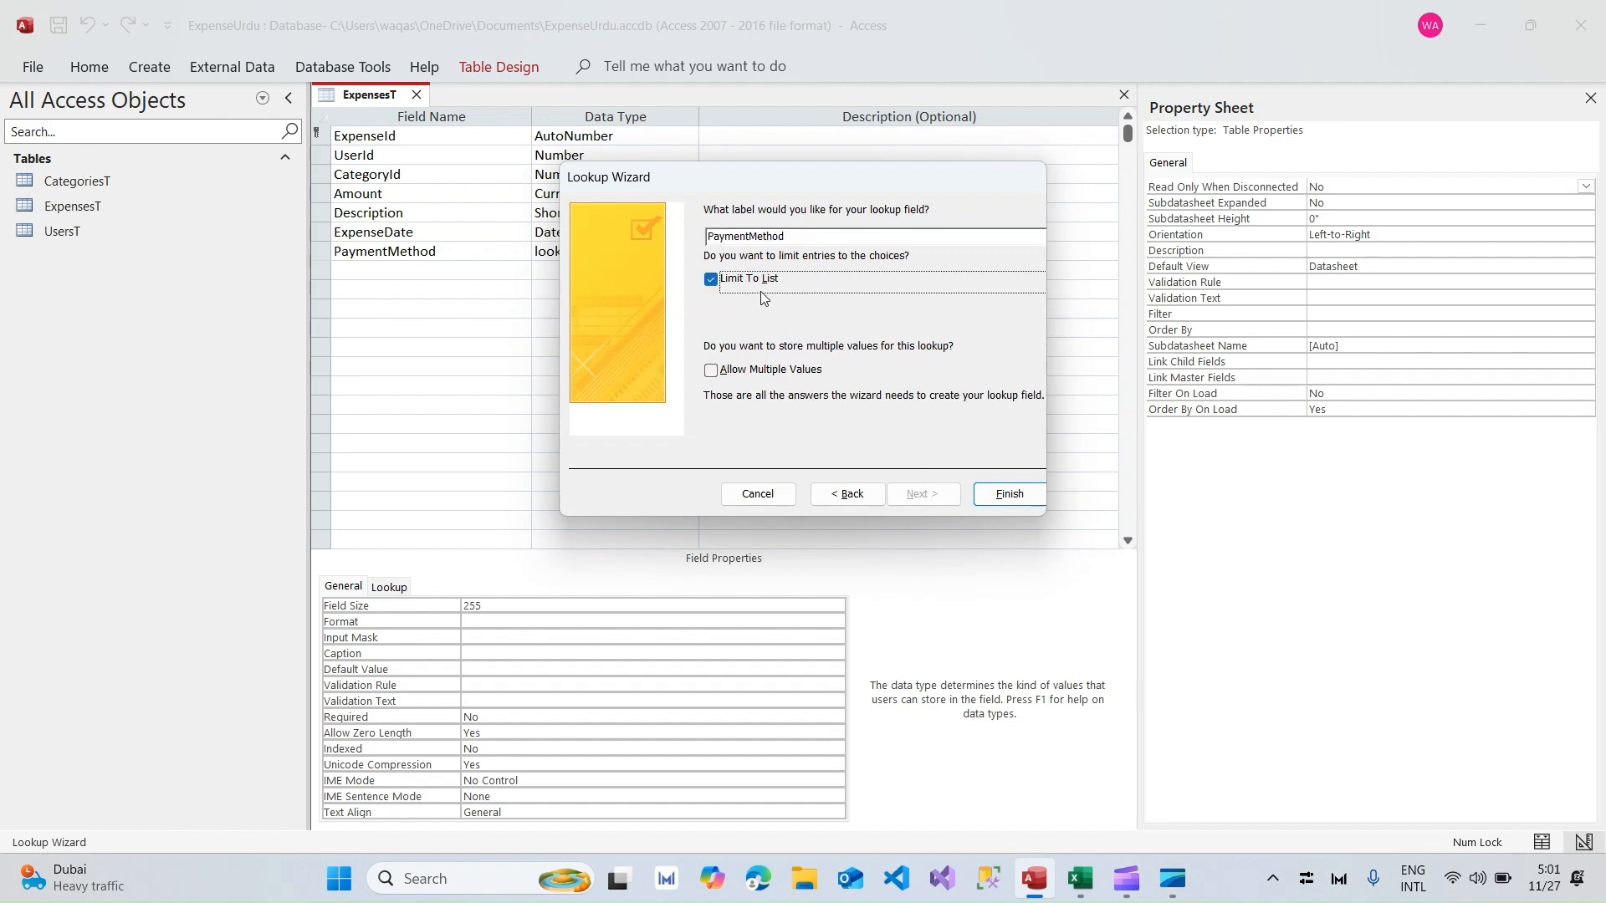
pyautogui.click(1010, 493)
# Step: Add a Short Text field named Status in the empty row below PaymentMethod
pyautogui.hotkey('alt', 'Tab')
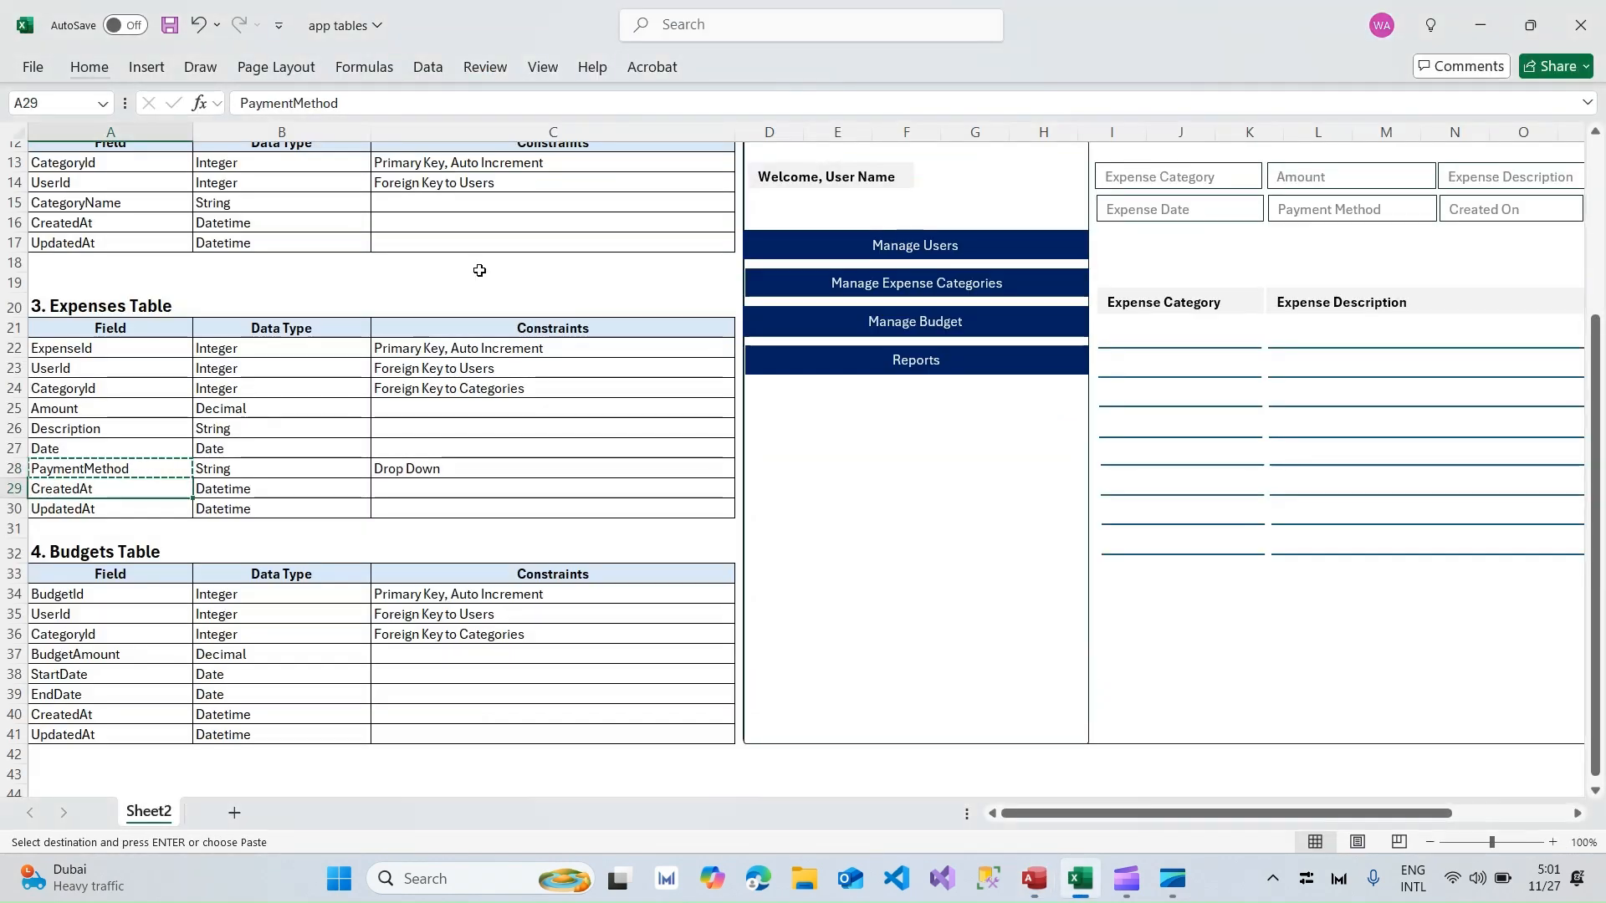
pyautogui.hotkey('alt', 'Tab')
pyautogui.click(481, 272)
pyautogui.write('Stat')
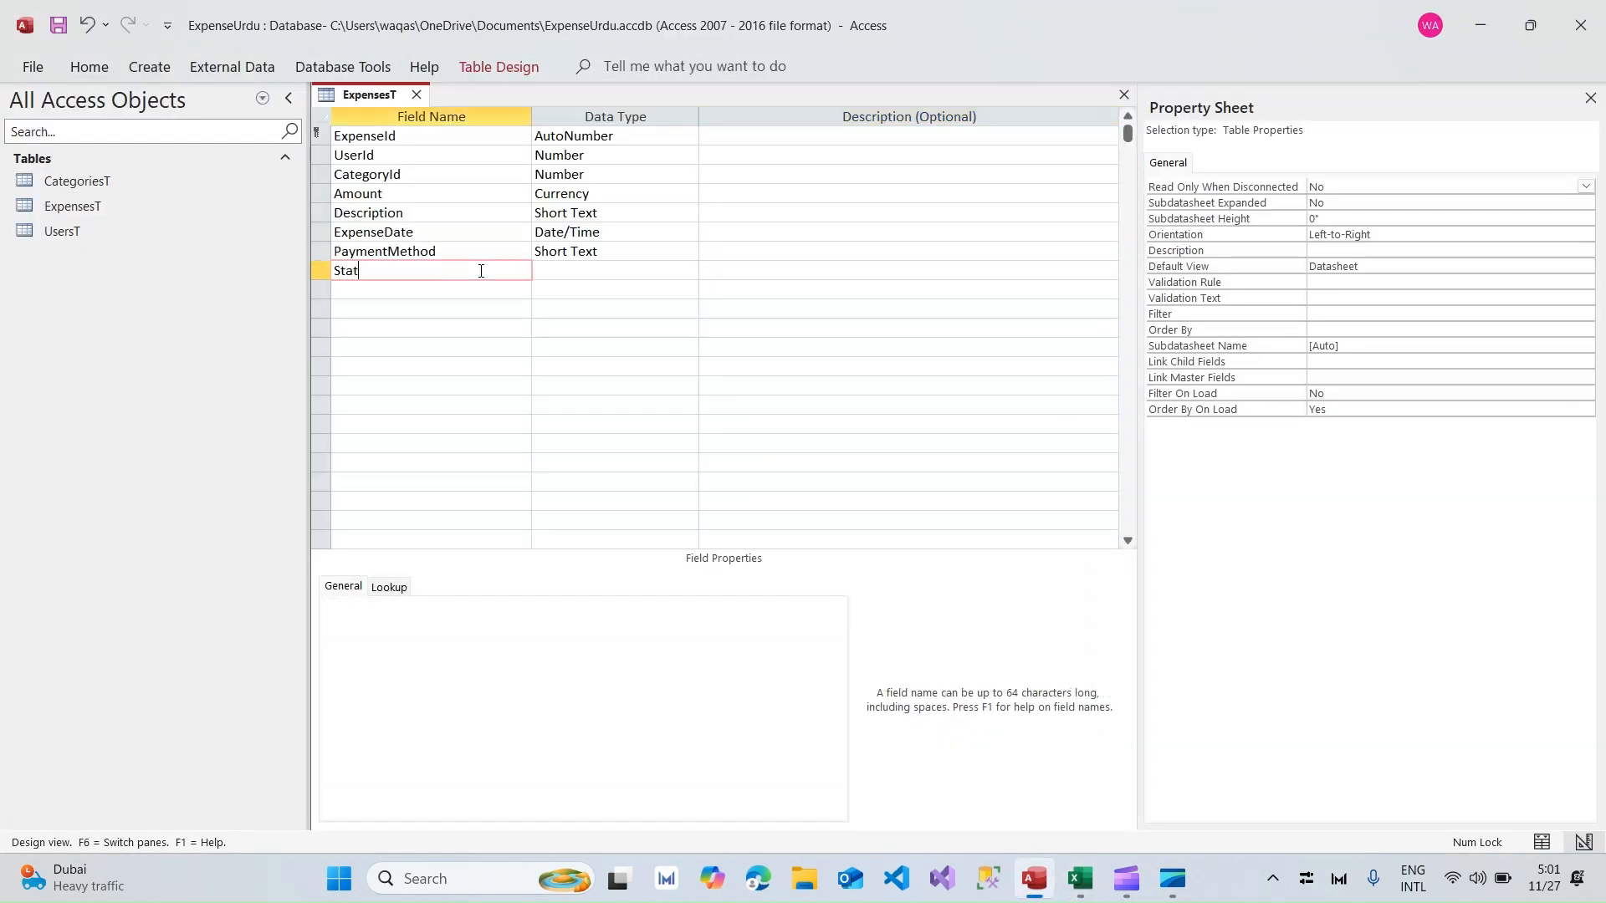
pyautogui.write('us')
pyautogui.press('Tab')
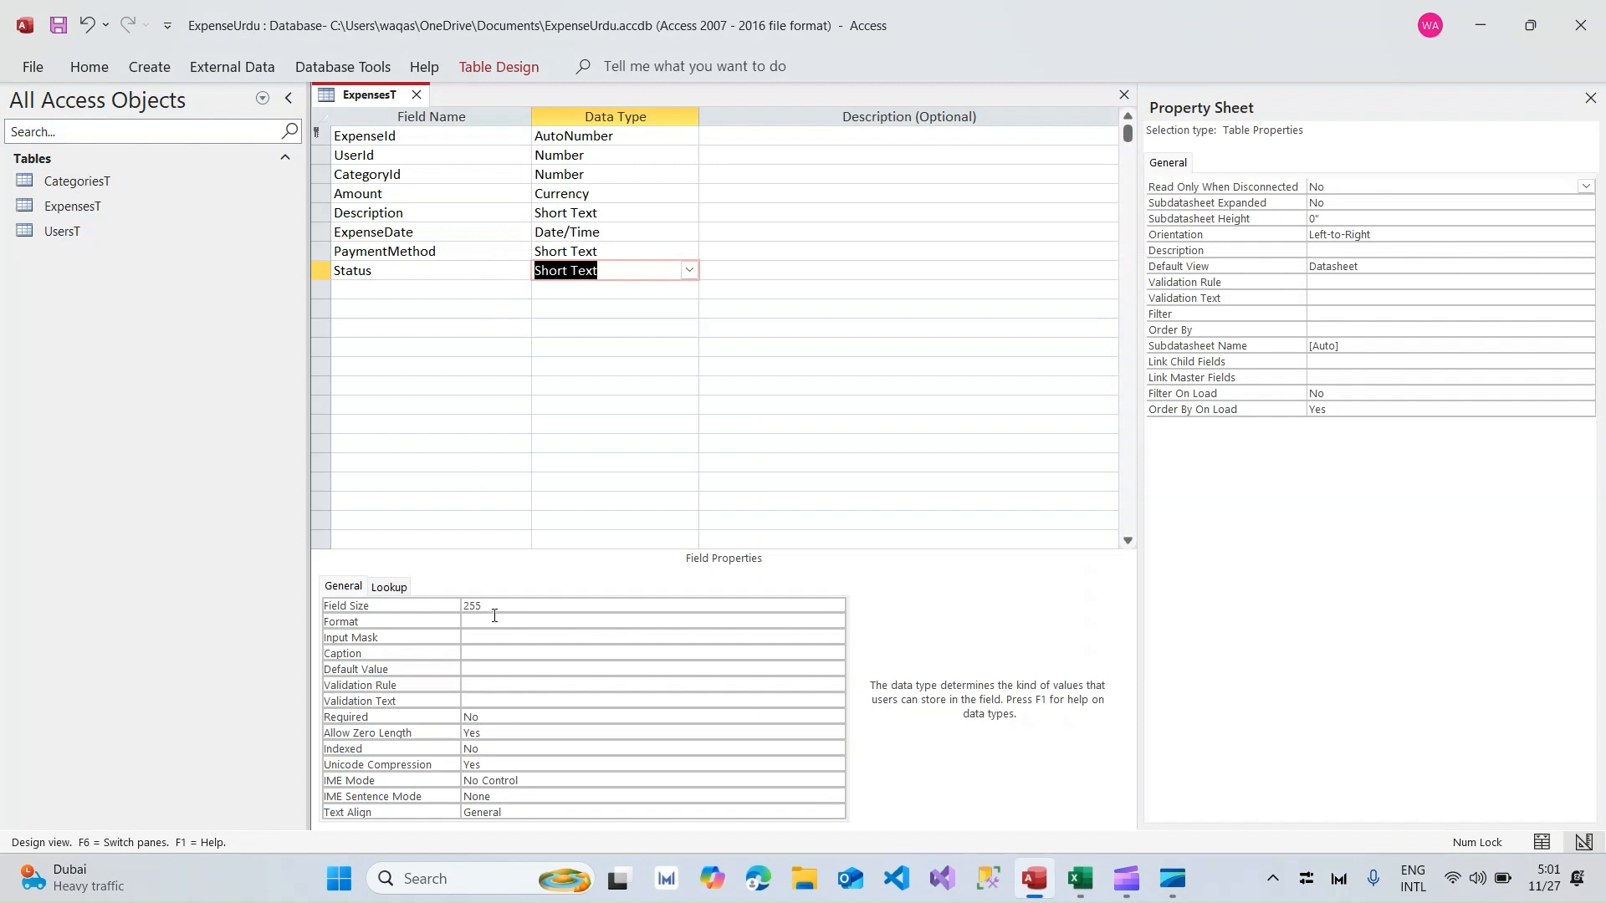
# Step: Set the Status field's size to 25
pyautogui.click(494, 616)
pyautogui.doubleClick(494, 612)
pyautogui.click(500, 608)
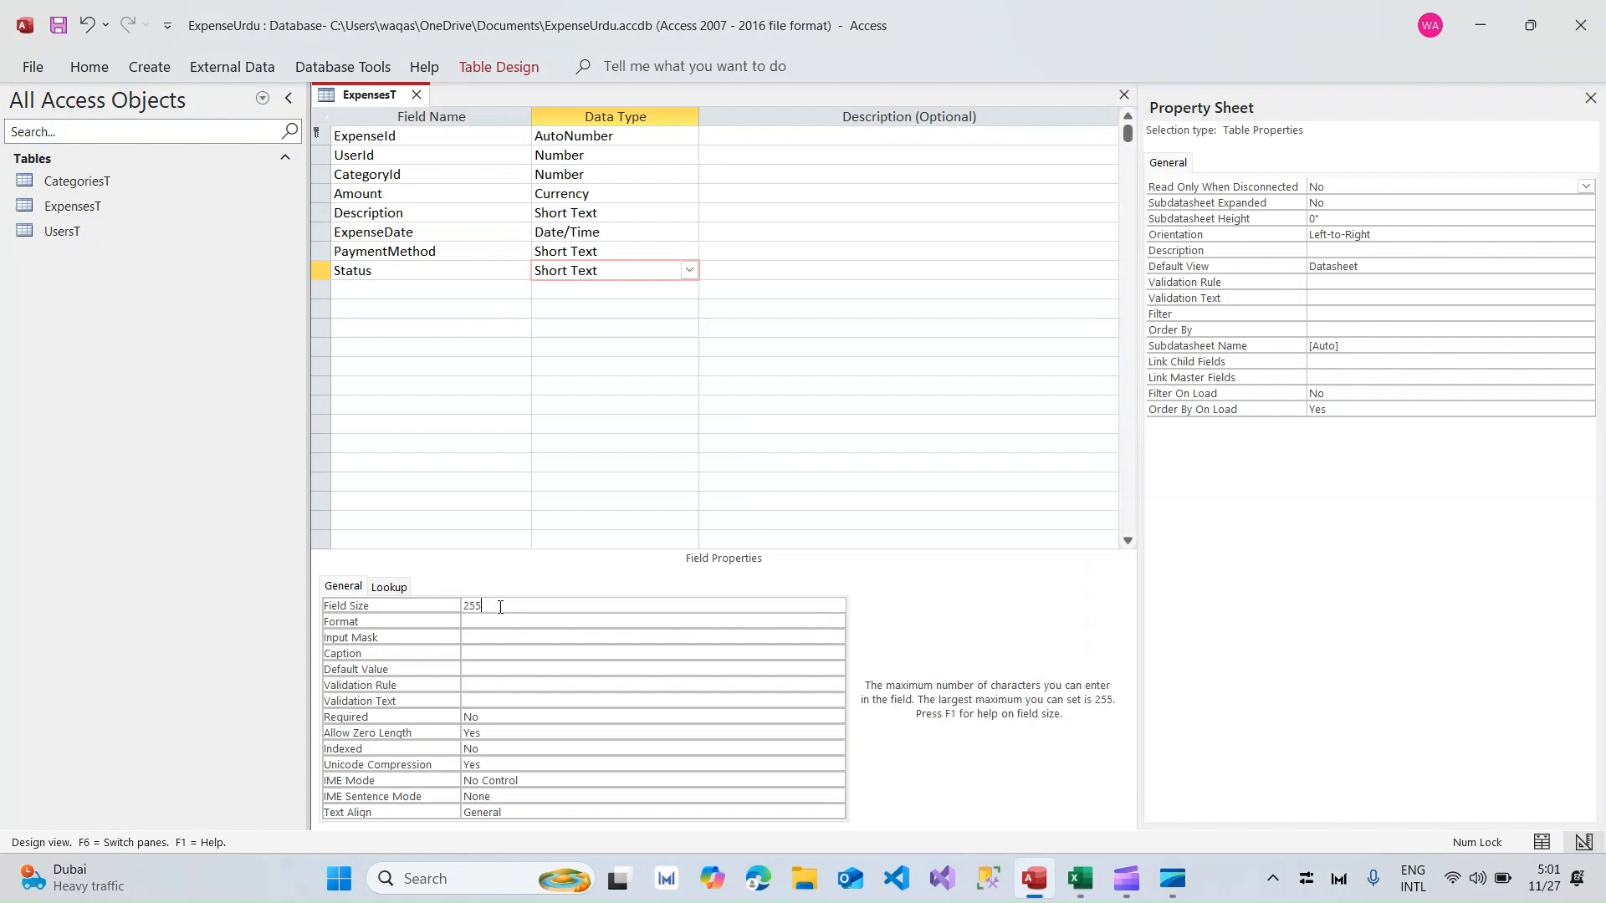
pyautogui.press('BackSpace')
pyautogui.press('Return')
# Step: Add a Date/Time field named StatusDate below Status and set its format to Short Date
pyautogui.click(369, 290)
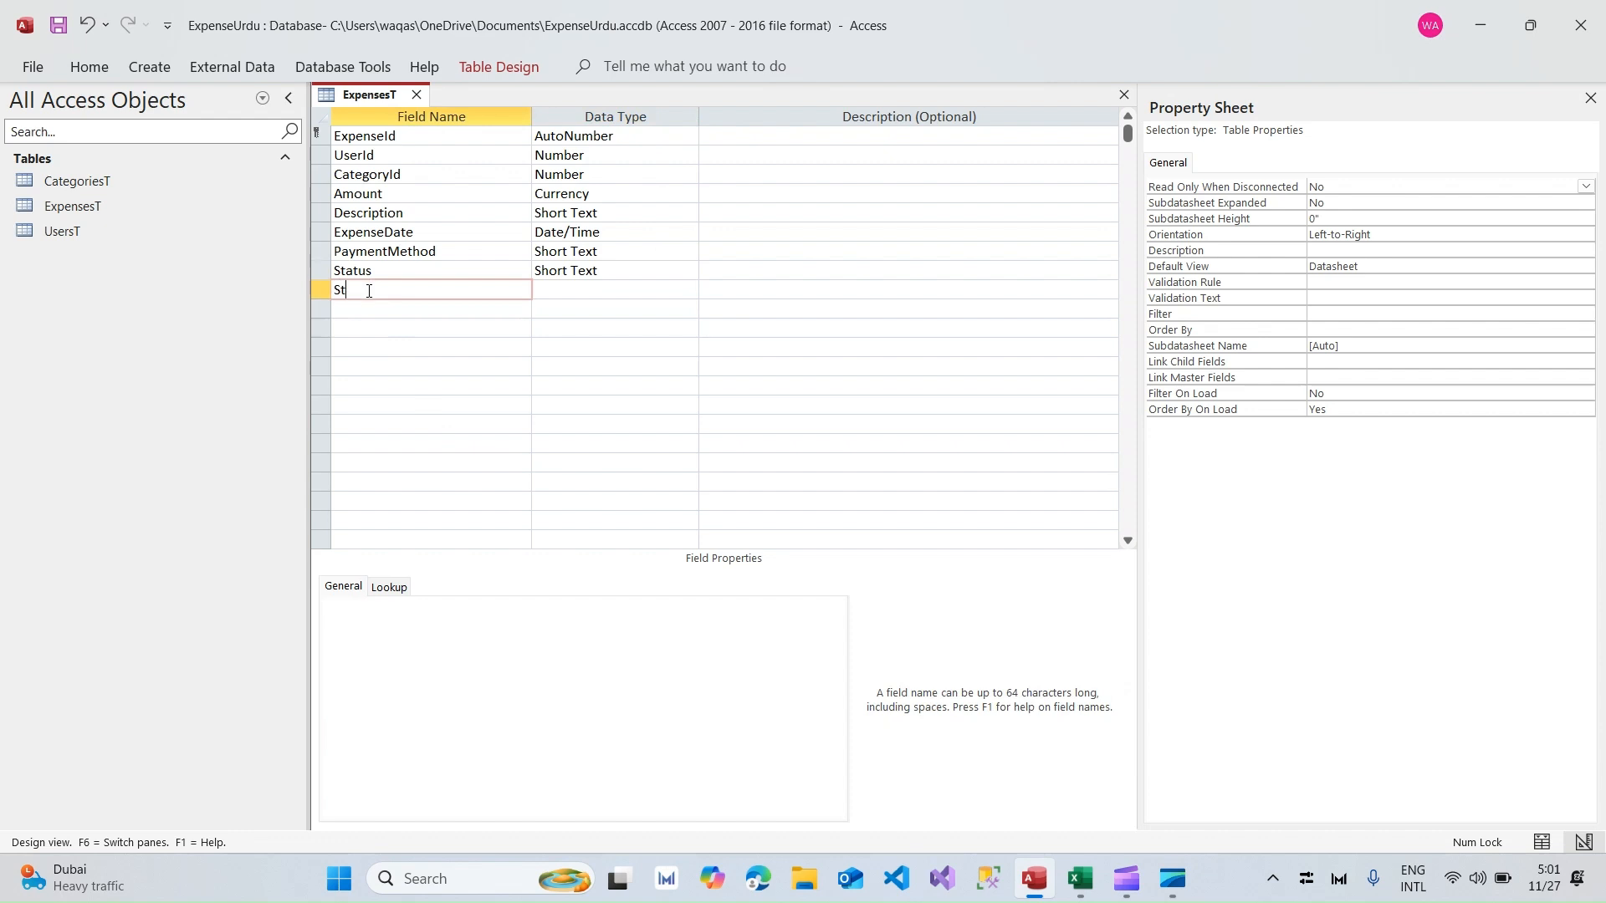
pyautogui.write('StatusDate')
pyautogui.press('Tab')
pyautogui.write('d')
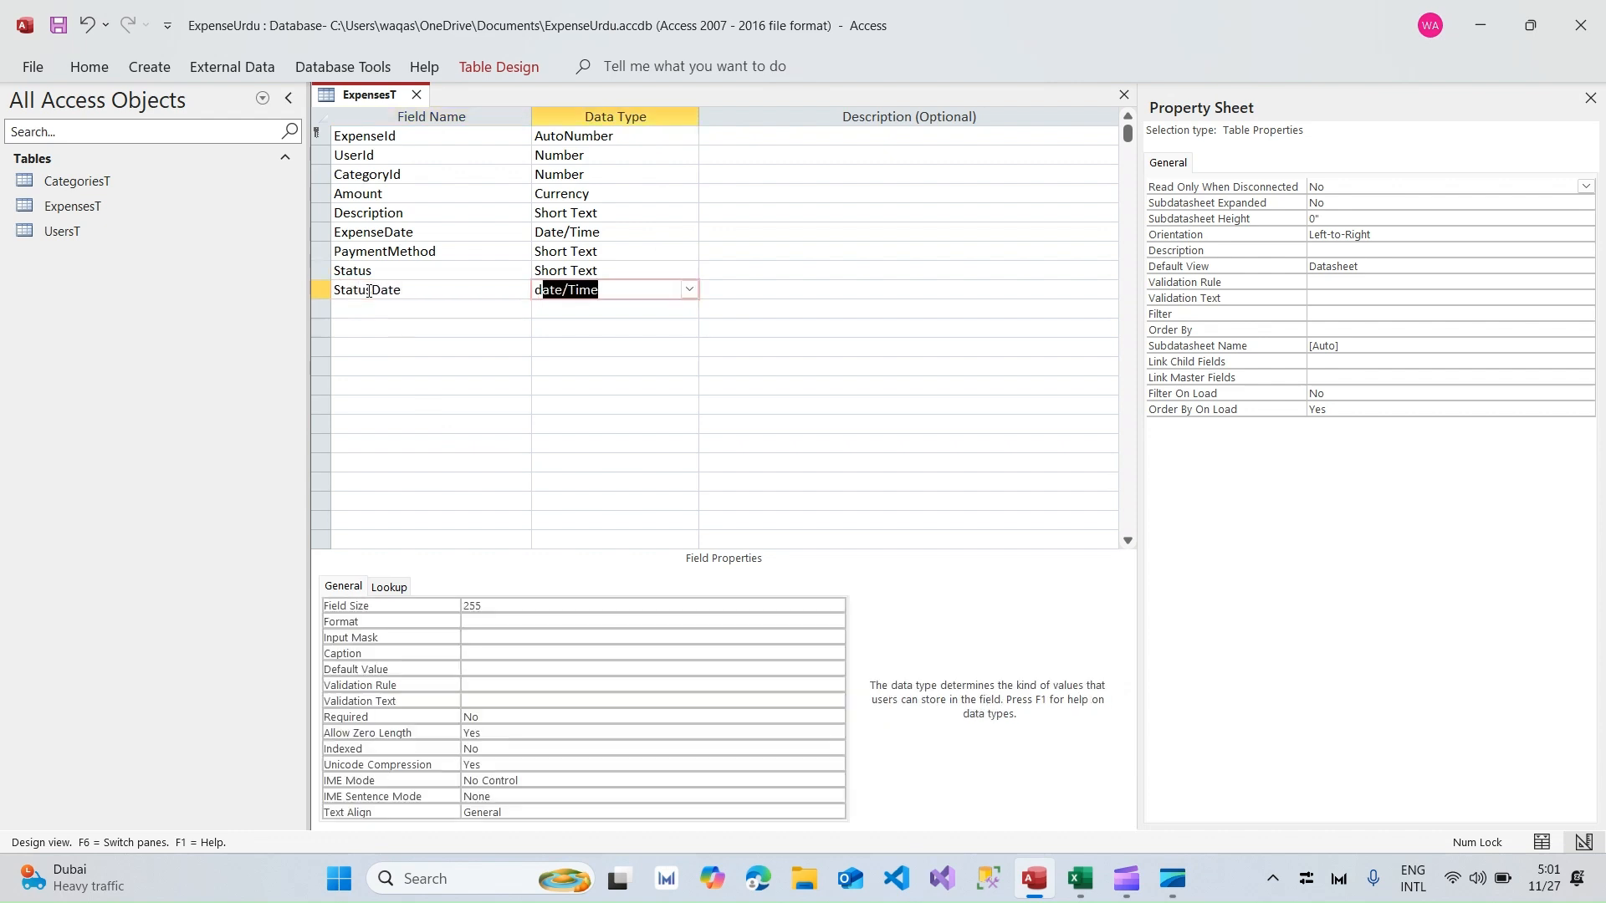
pyautogui.press('Tab')
pyautogui.click(512, 607)
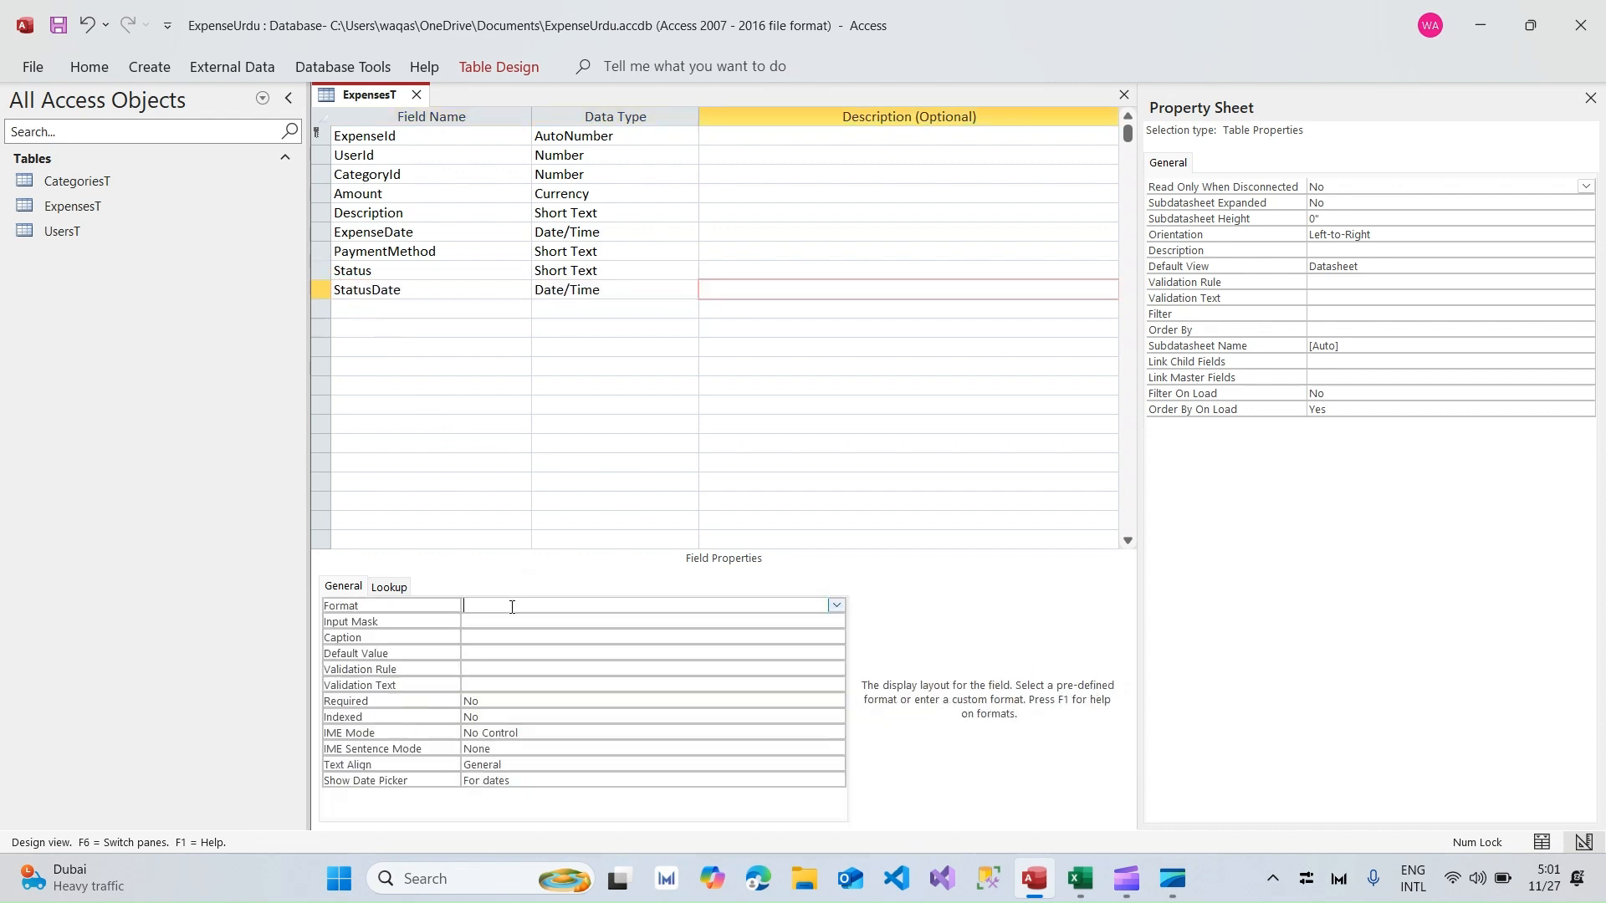
pyautogui.write('short Date')
pyautogui.press('Tab')
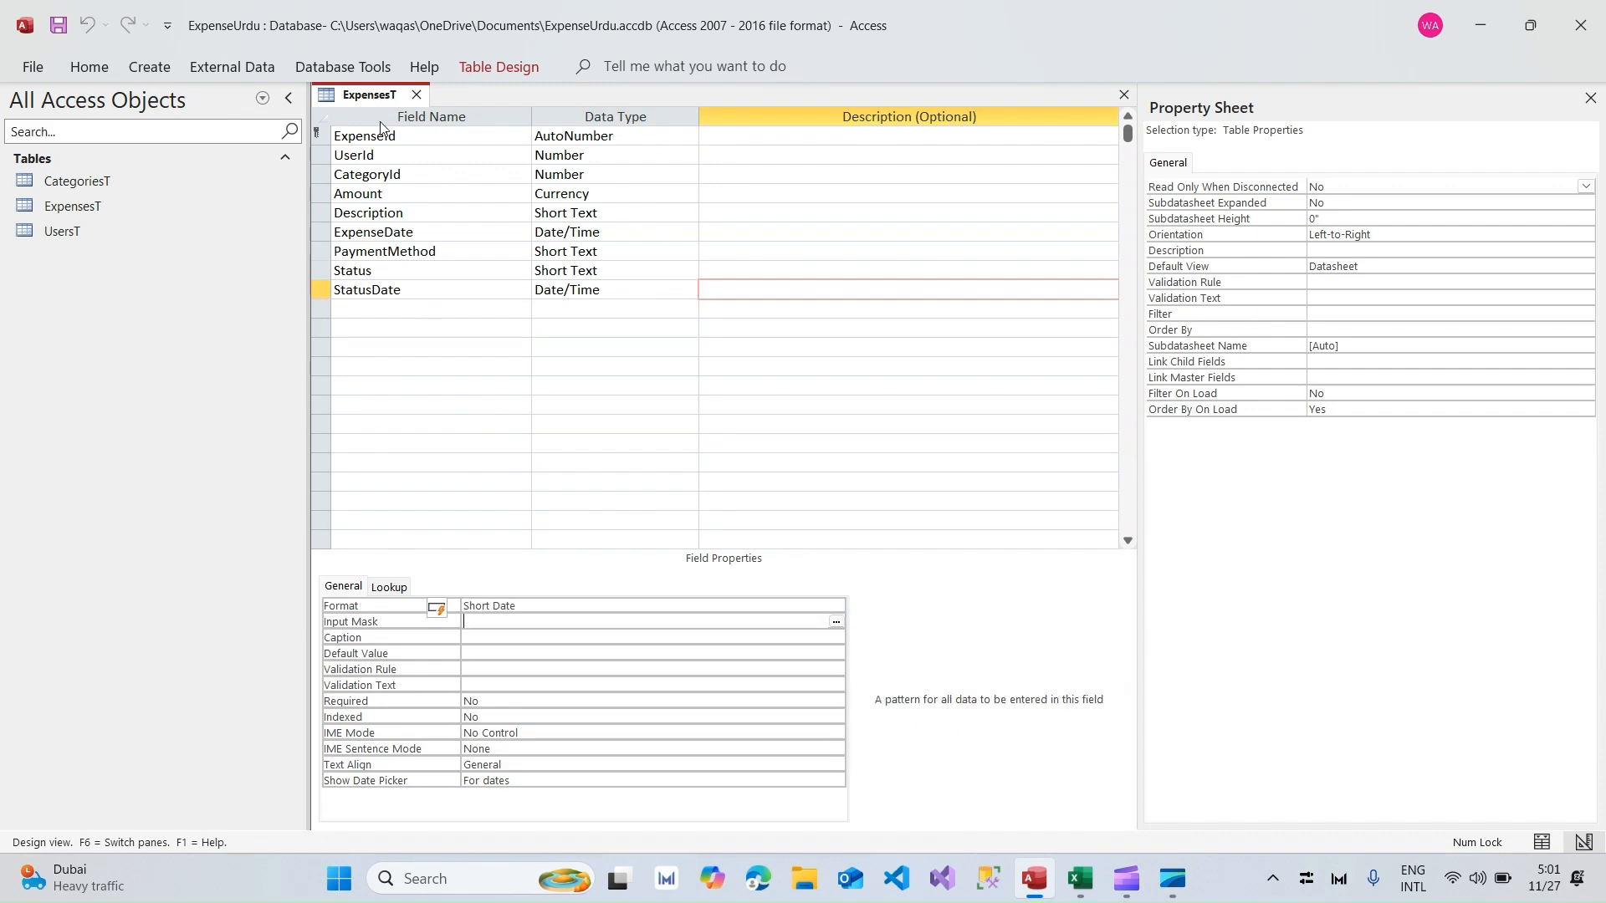
# Step: Save the ExpensesT table and close it
pyautogui.rightClick(348, 99)
pyautogui.click(396, 118)
pyautogui.click(415, 95)
# Step: Find the Budgets Table section in the Excel plan, create a new table in Access and save it as BudgetsT in Design view
pyautogui.hotkey('alt', 'Tab')
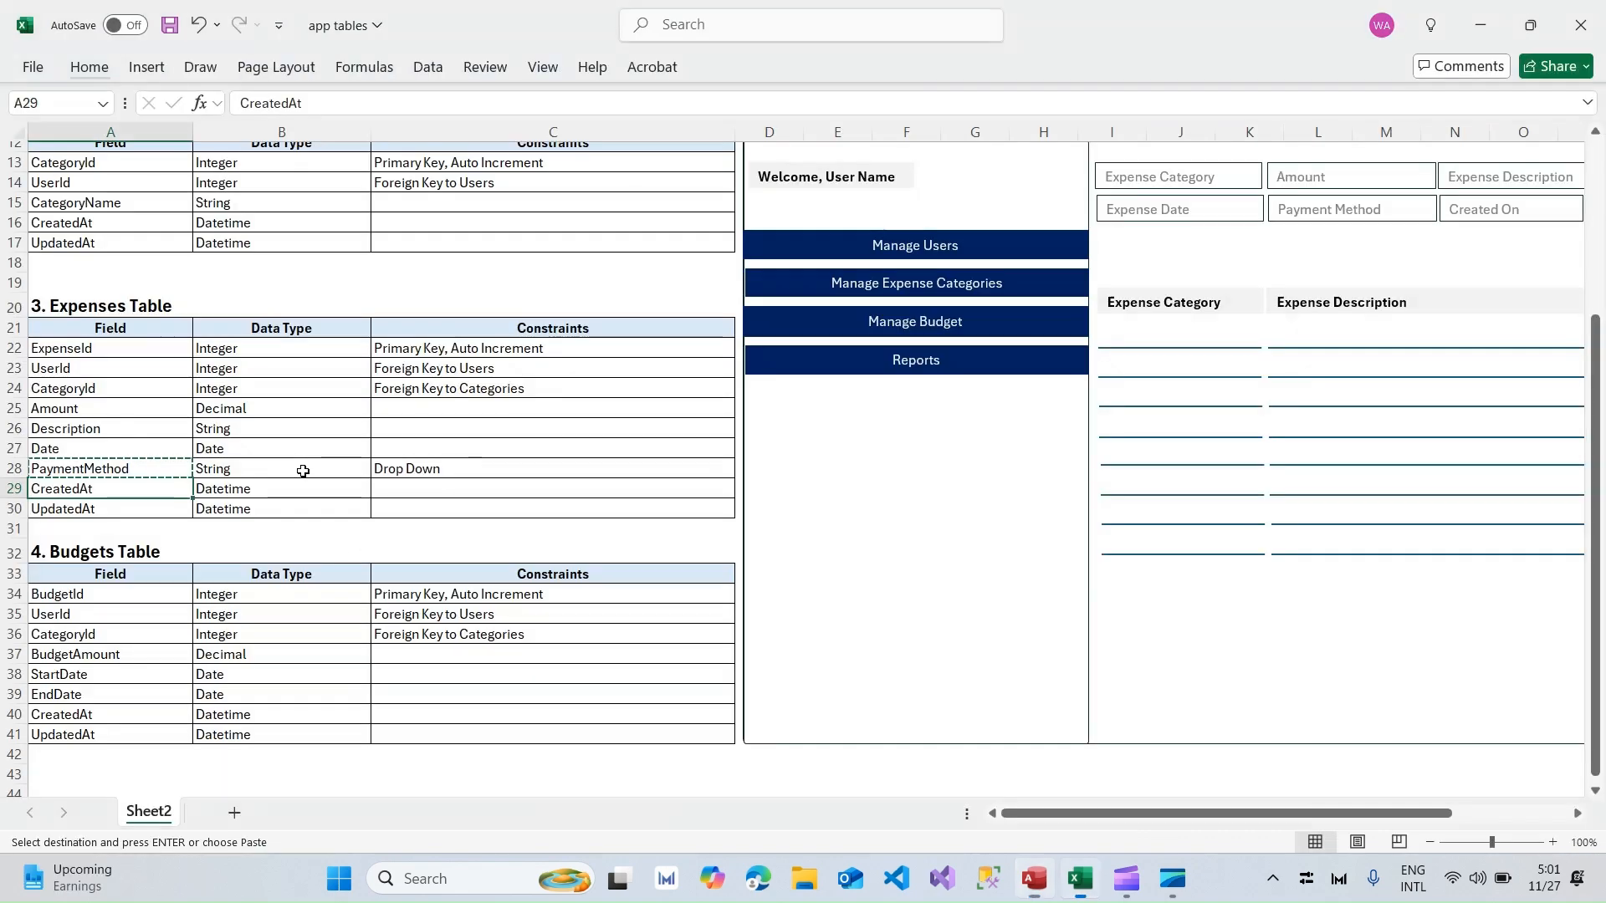
pyautogui.scroll(-1, 126, 603)
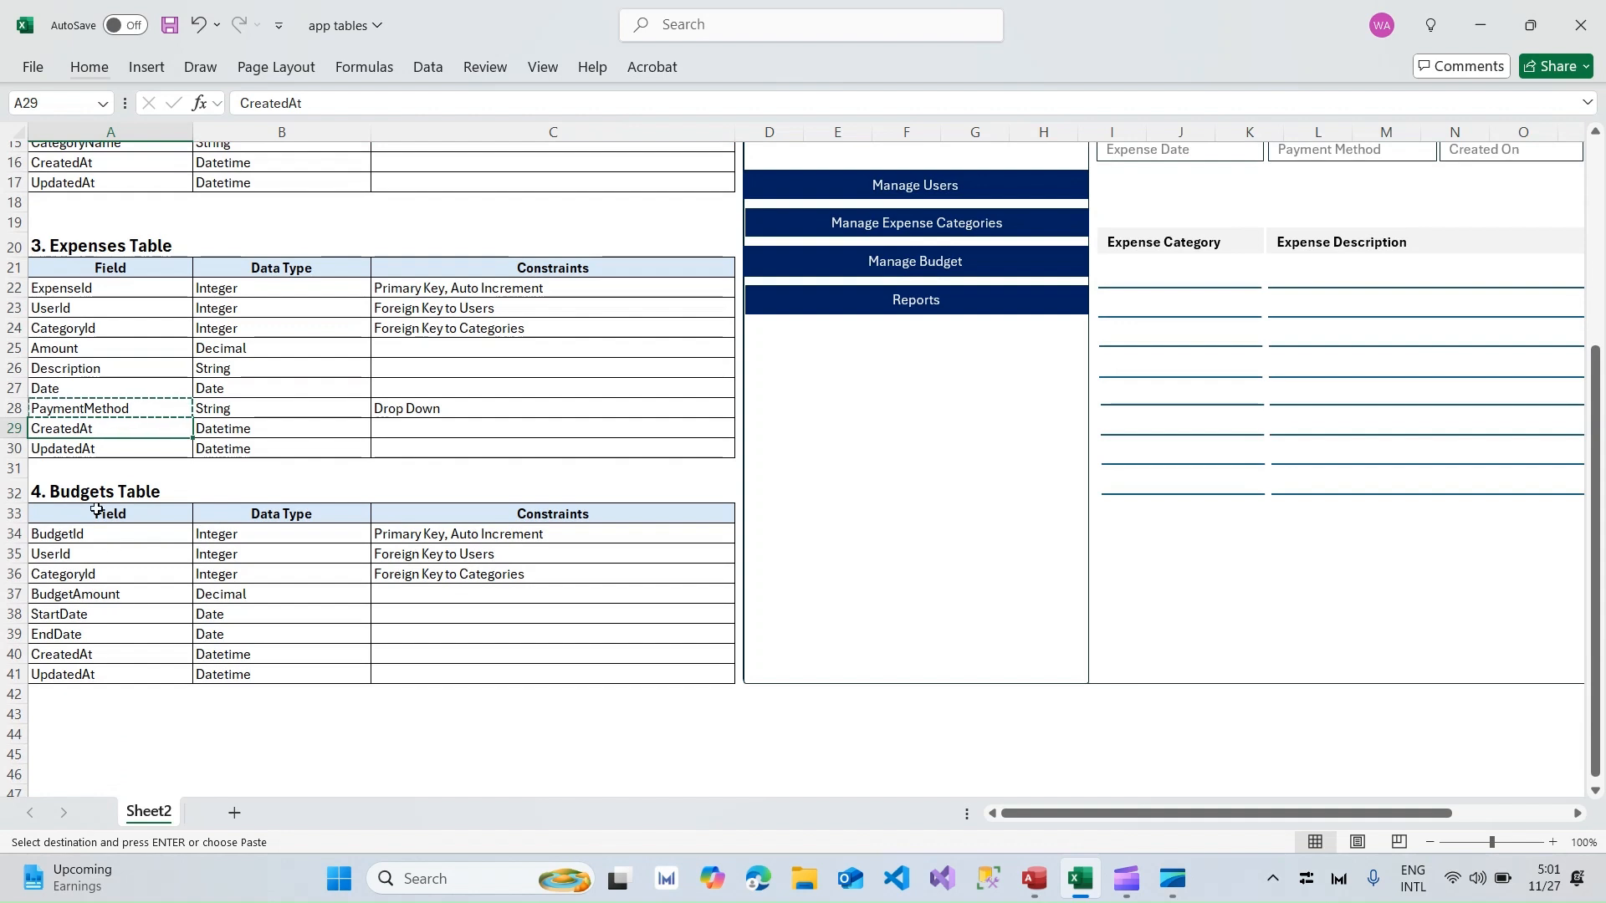
pyautogui.doubleClick(82, 491)
pyautogui.doubleClick(82, 492)
pyautogui.hotkey('alt', 'Tab')
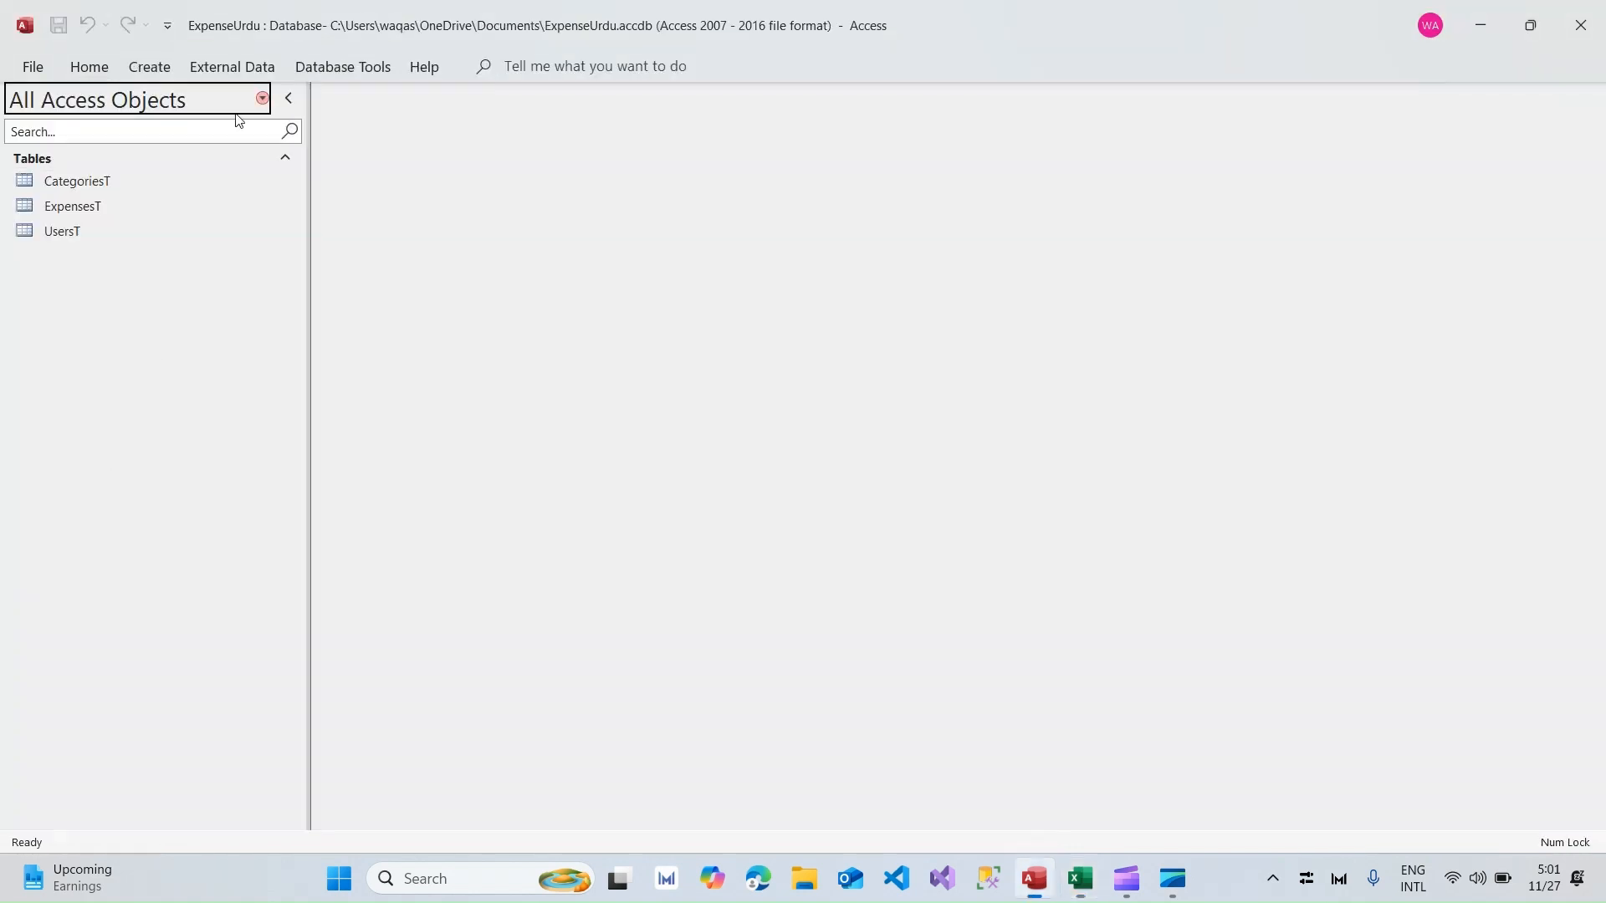
pyautogui.click(149, 66)
pyautogui.click(139, 131)
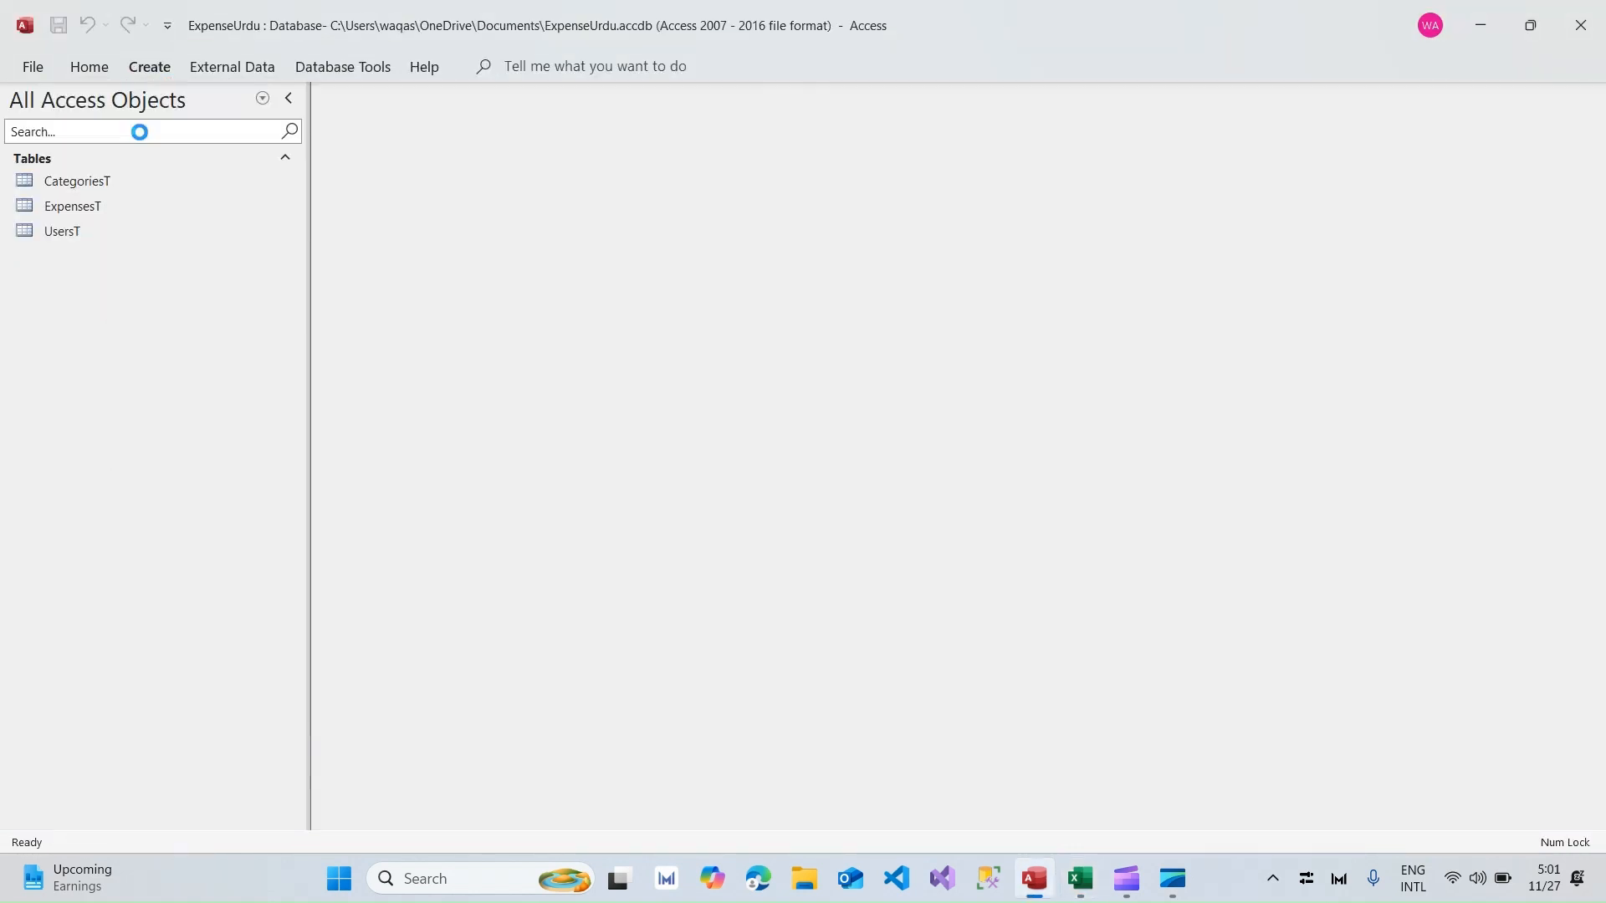
pyautogui.rightClick(358, 94)
pyautogui.click(422, 207)
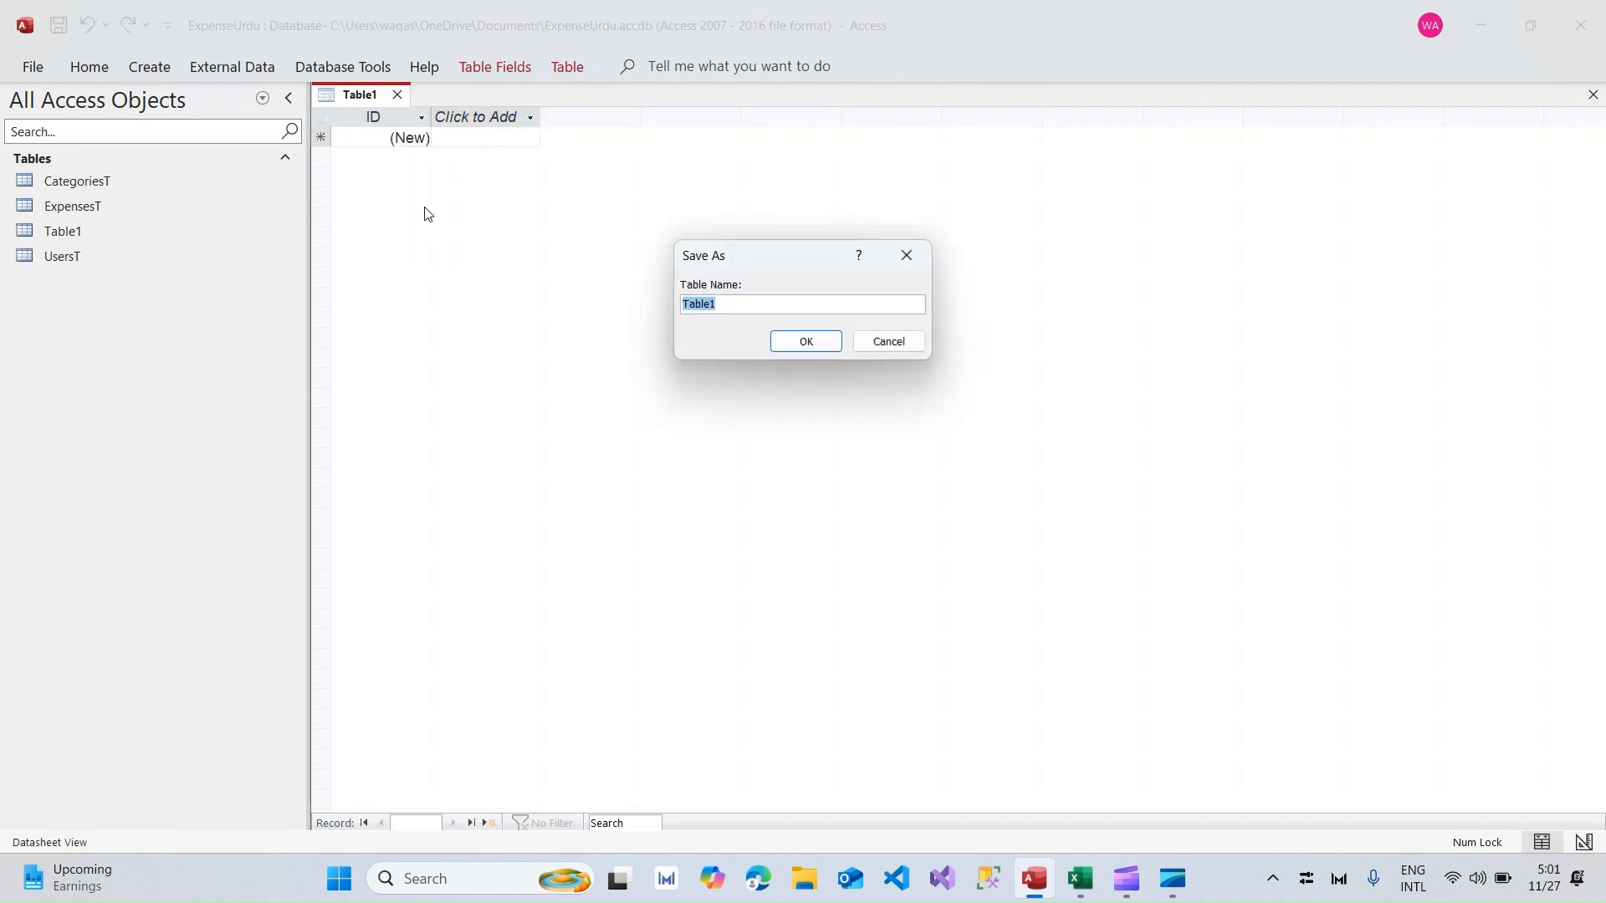
pyautogui.write('BudgetsT')
pyautogui.press('Return')
# Step: Copy BudgetId from cell A34 of the Excel plan and rename the ID field of BudgetsT with it
pyautogui.hotkey('alt', 'Tab')
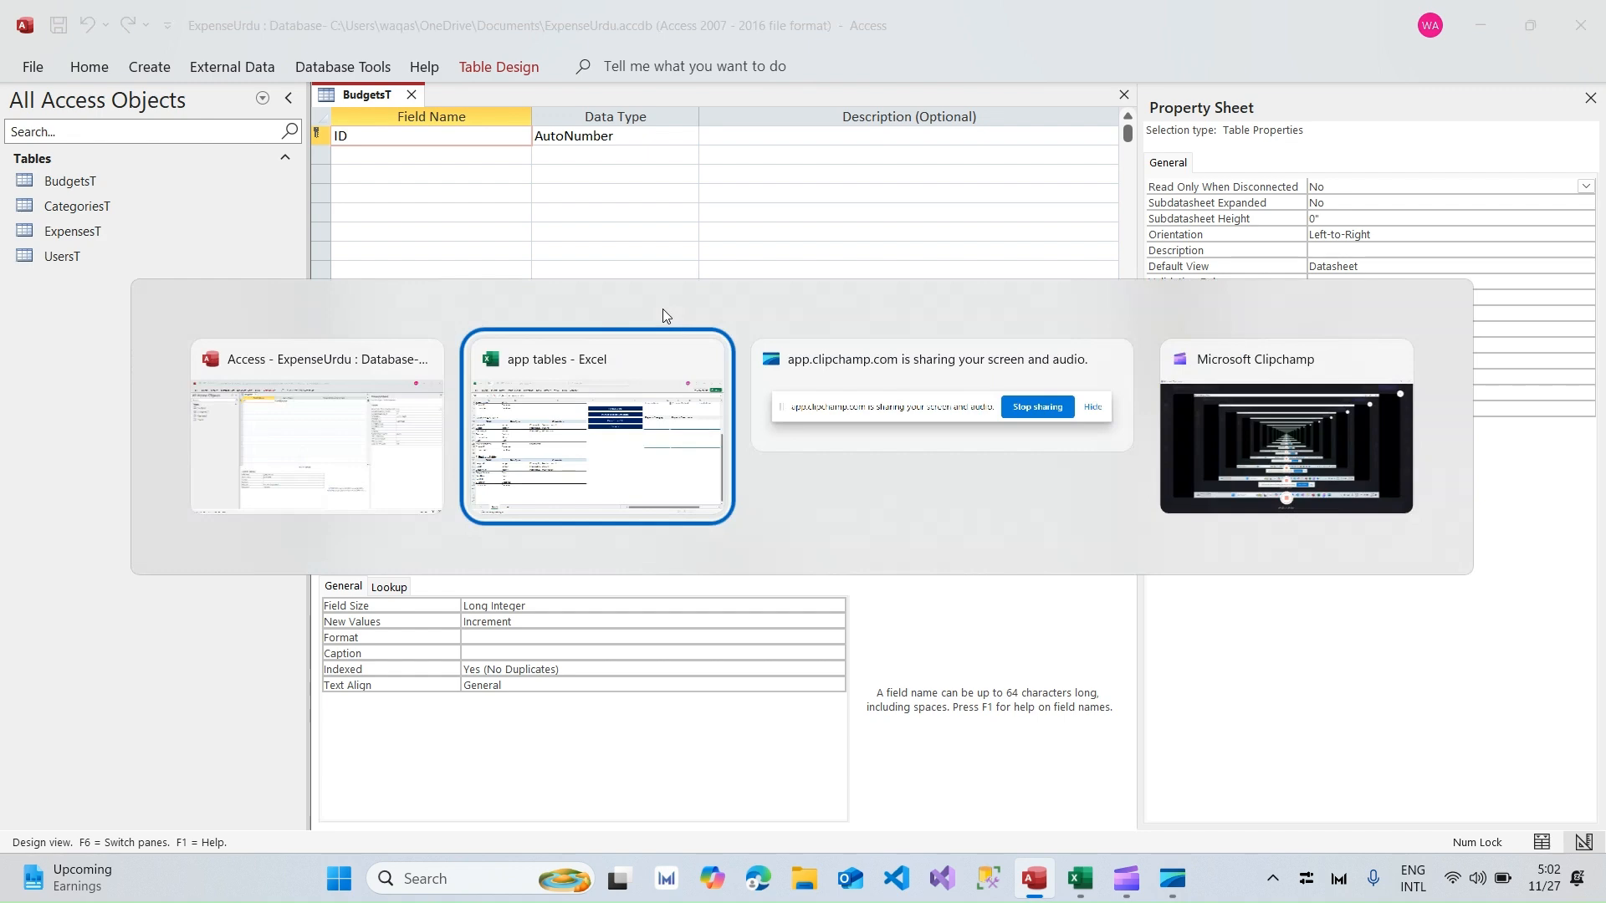
pyautogui.click(639, 410)
pyautogui.click(78, 534)
pyautogui.hotkey('ctrl', 'c')
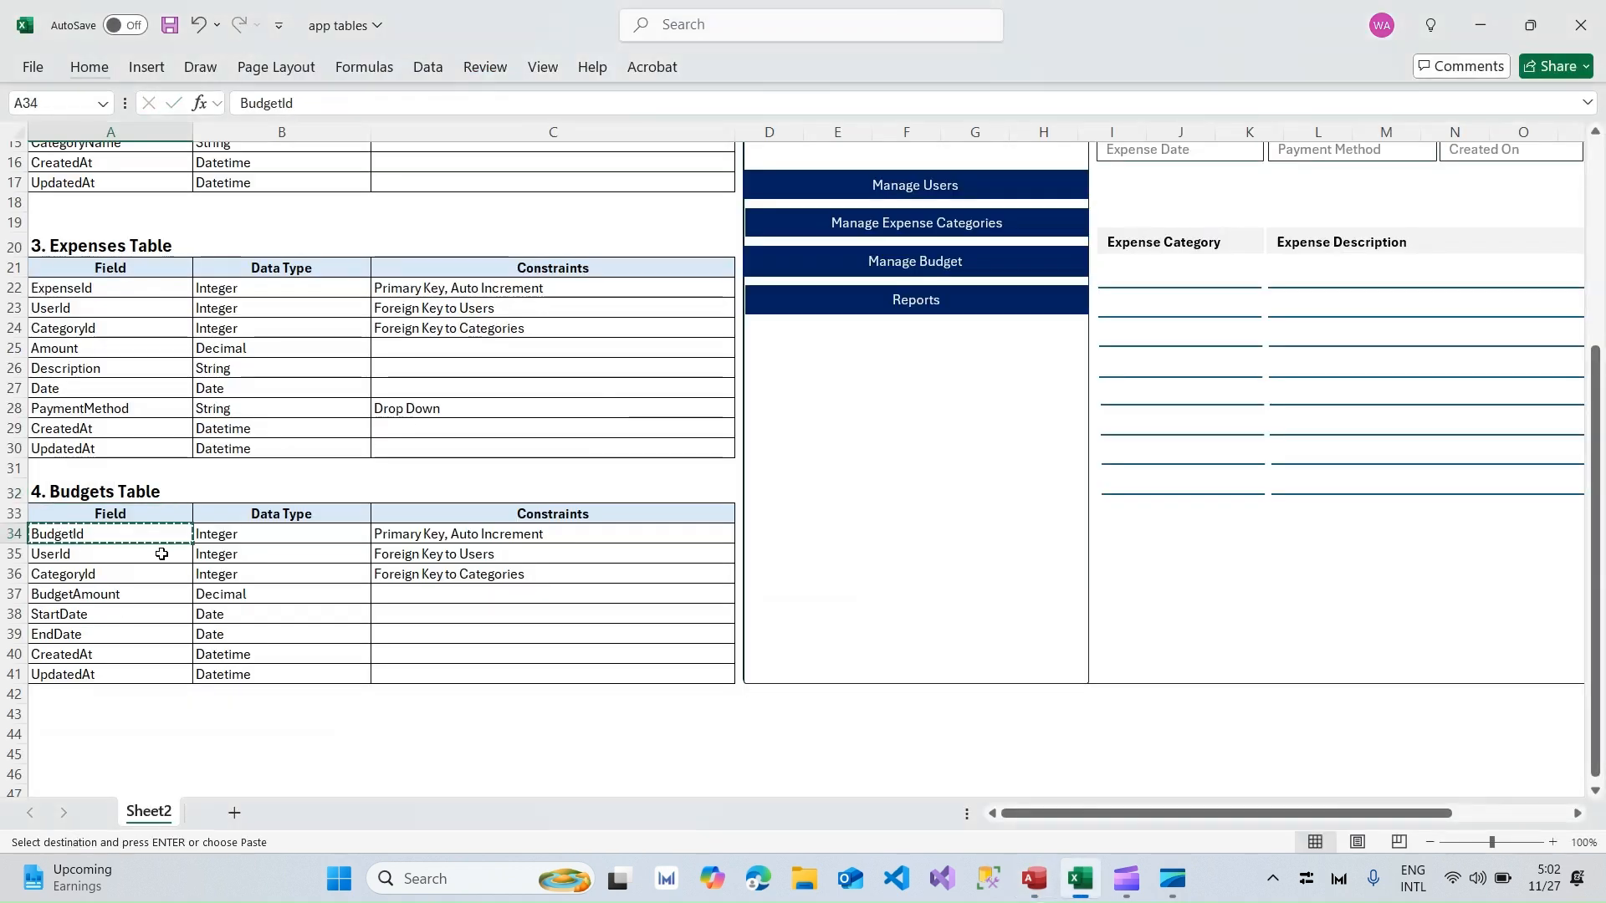
pyautogui.hotkey('alt', 'Tab')
pyautogui.hotkey('ctrl', 'v')
# Step: Copy UserId from cell A35 of the Excel plan and add it as a Number field below BudgetId
pyautogui.hotkey('alt', 'Tab')
pyautogui.press('Down')
pyautogui.hotkey('ctrl', 'c')
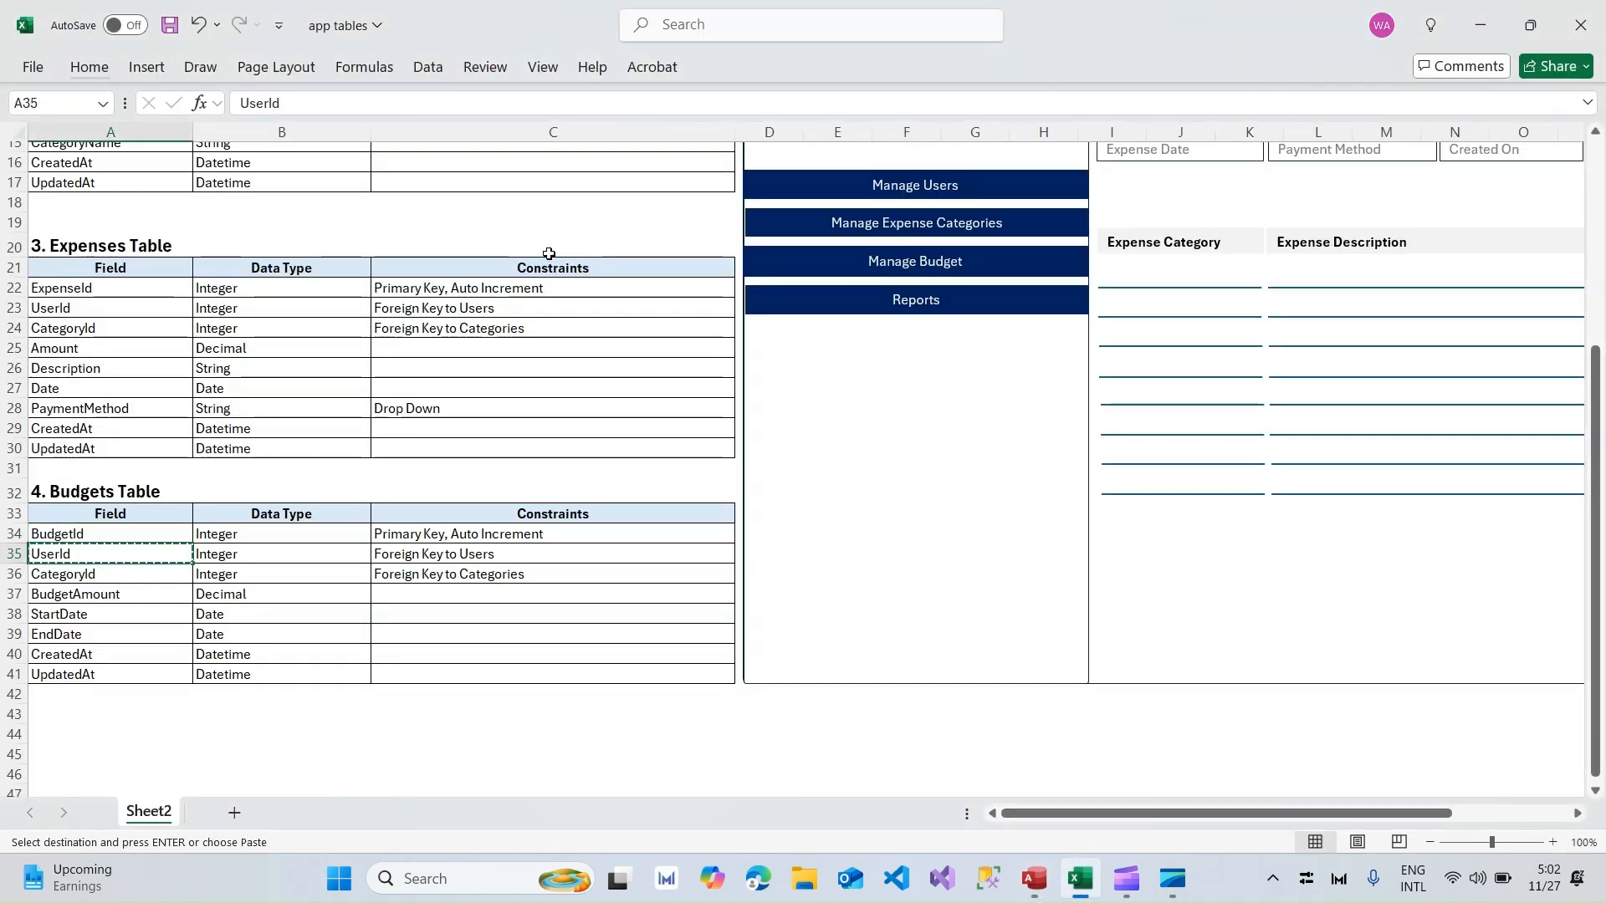
pyautogui.hotkey('alt', 'Tab')
pyautogui.click(419, 156)
pyautogui.hotkey('ctrl', 'v')
pyautogui.press('Tab')
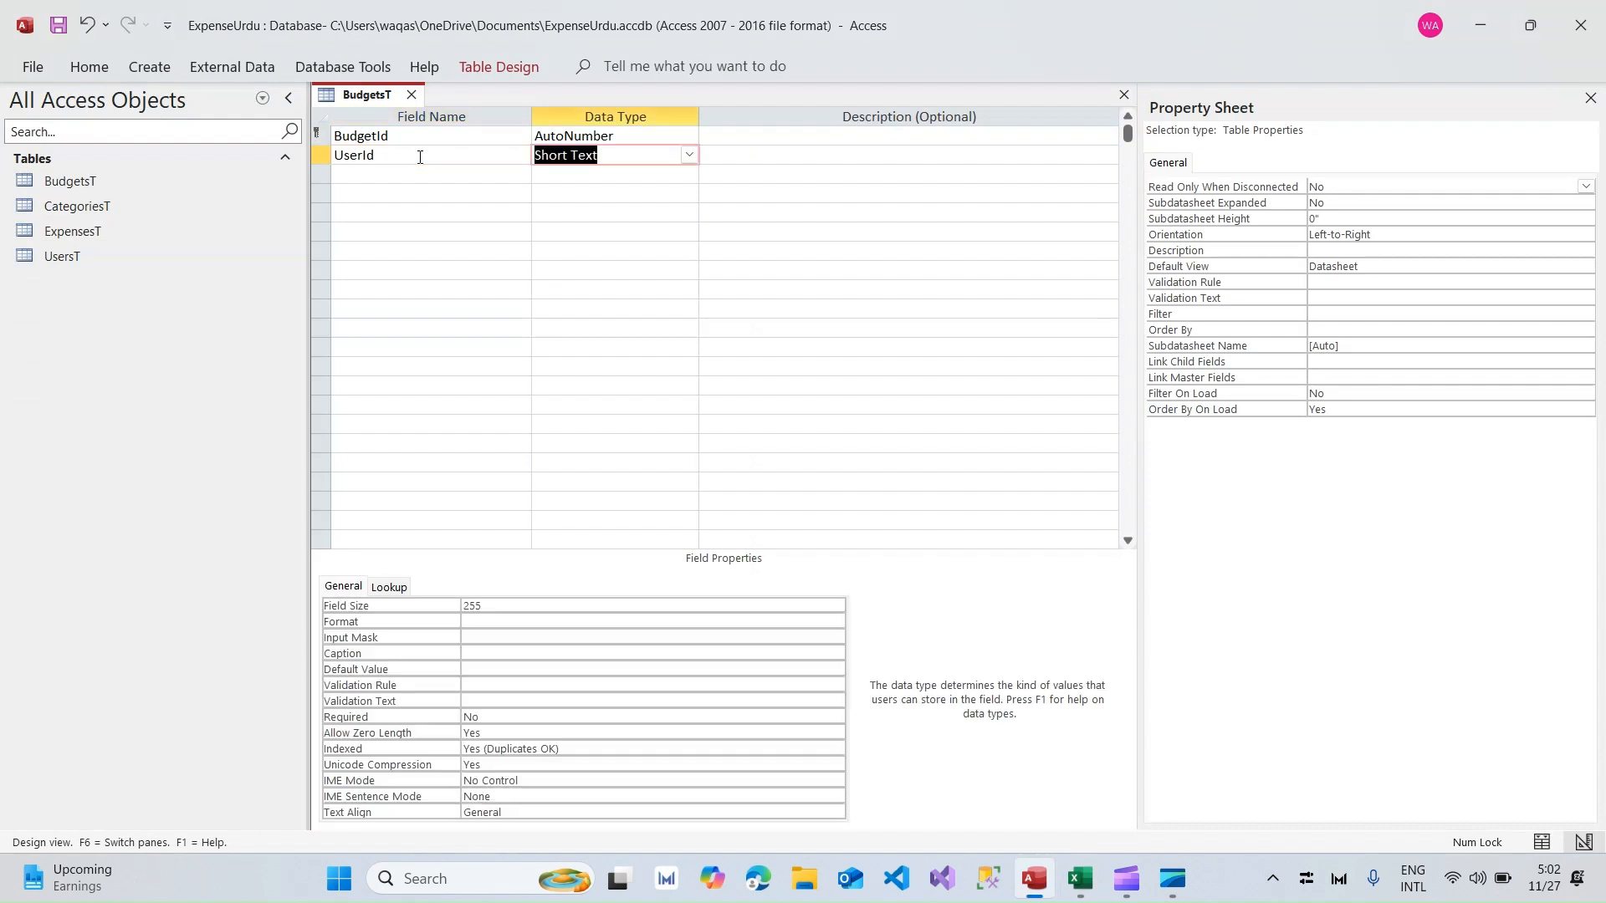
pyautogui.write('Number')
pyautogui.press('Tab')
# Step: Set the UserId field's decimal places to 0 and clear its default value
pyautogui.hotkey('shift', 'Tab')
pyautogui.click(403, 633)
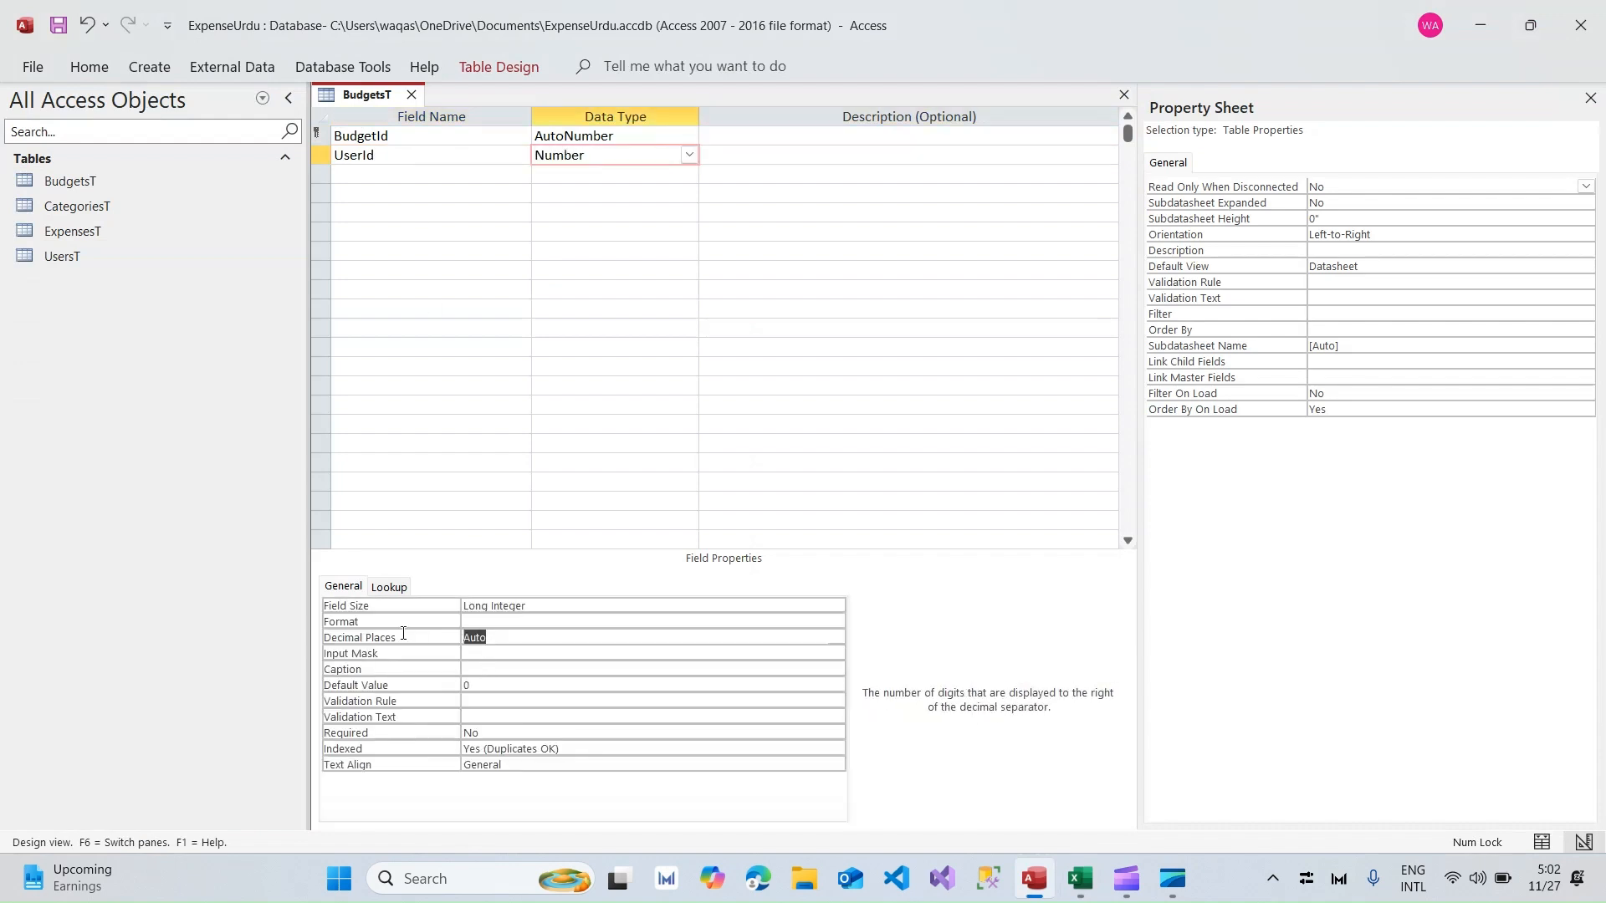
pyautogui.write('0')
pyautogui.press('Tab')
pyautogui.press('Tab')
pyautogui.press('Tab')
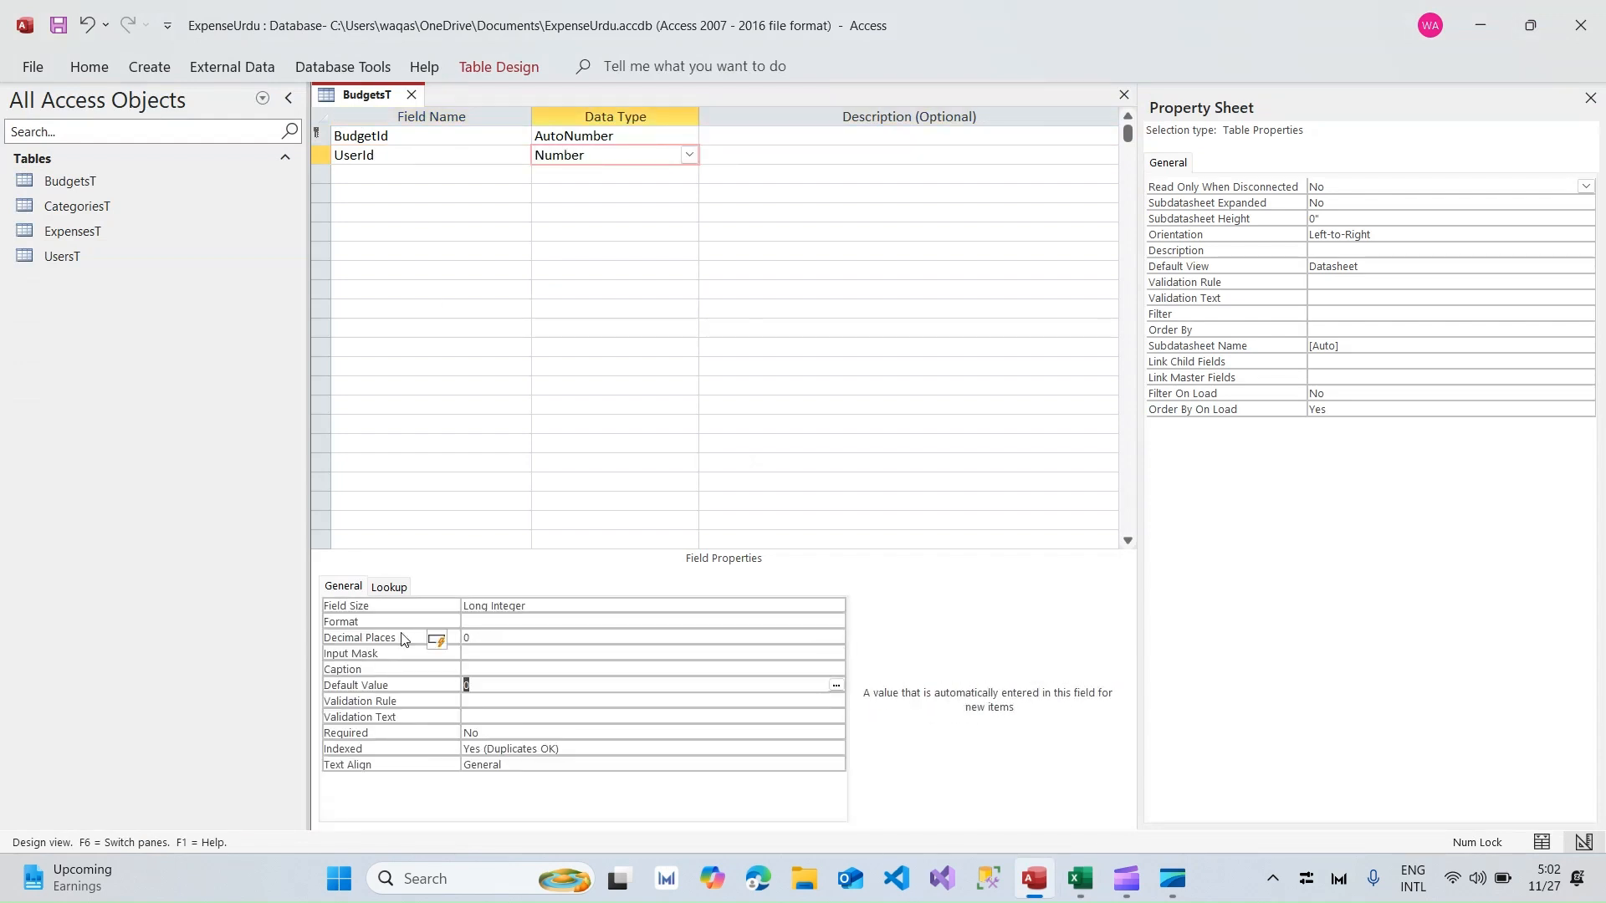
pyautogui.press('Delete')
pyautogui.press('Tab')
# Step: Copy CategoryId from cell A36 of the Excel plan and add it as a Number field below UserId
pyautogui.hotkey('alt', 'Tab')
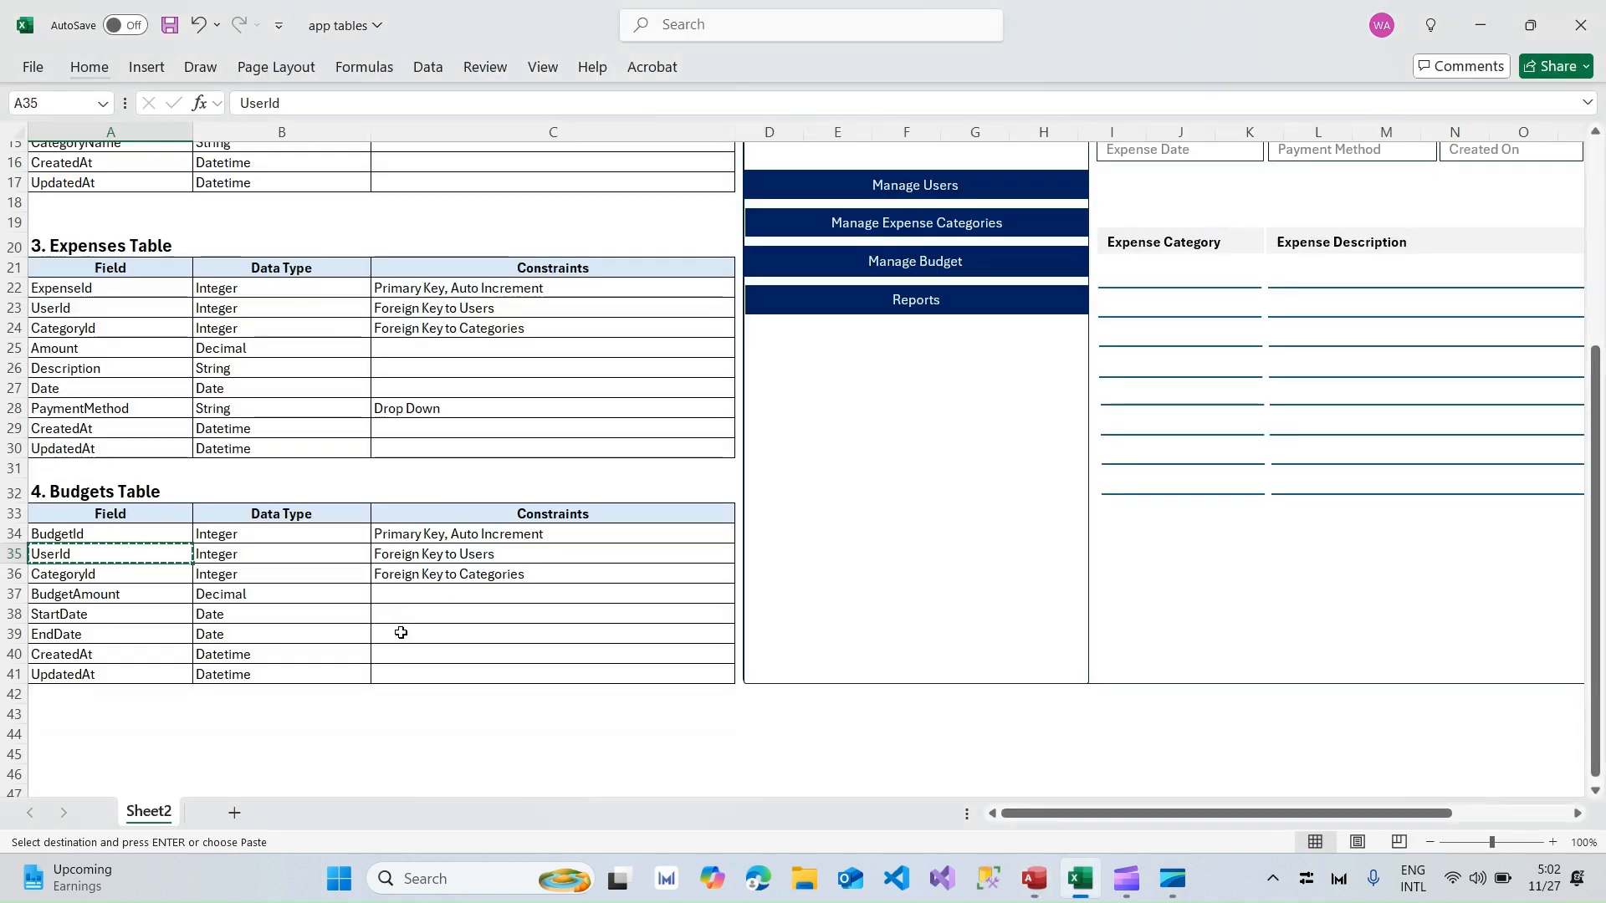
pyautogui.press('Down')
pyautogui.hotkey('ctrl', 'c')
pyautogui.hotkey('alt', 'Tab')
pyautogui.click(407, 173)
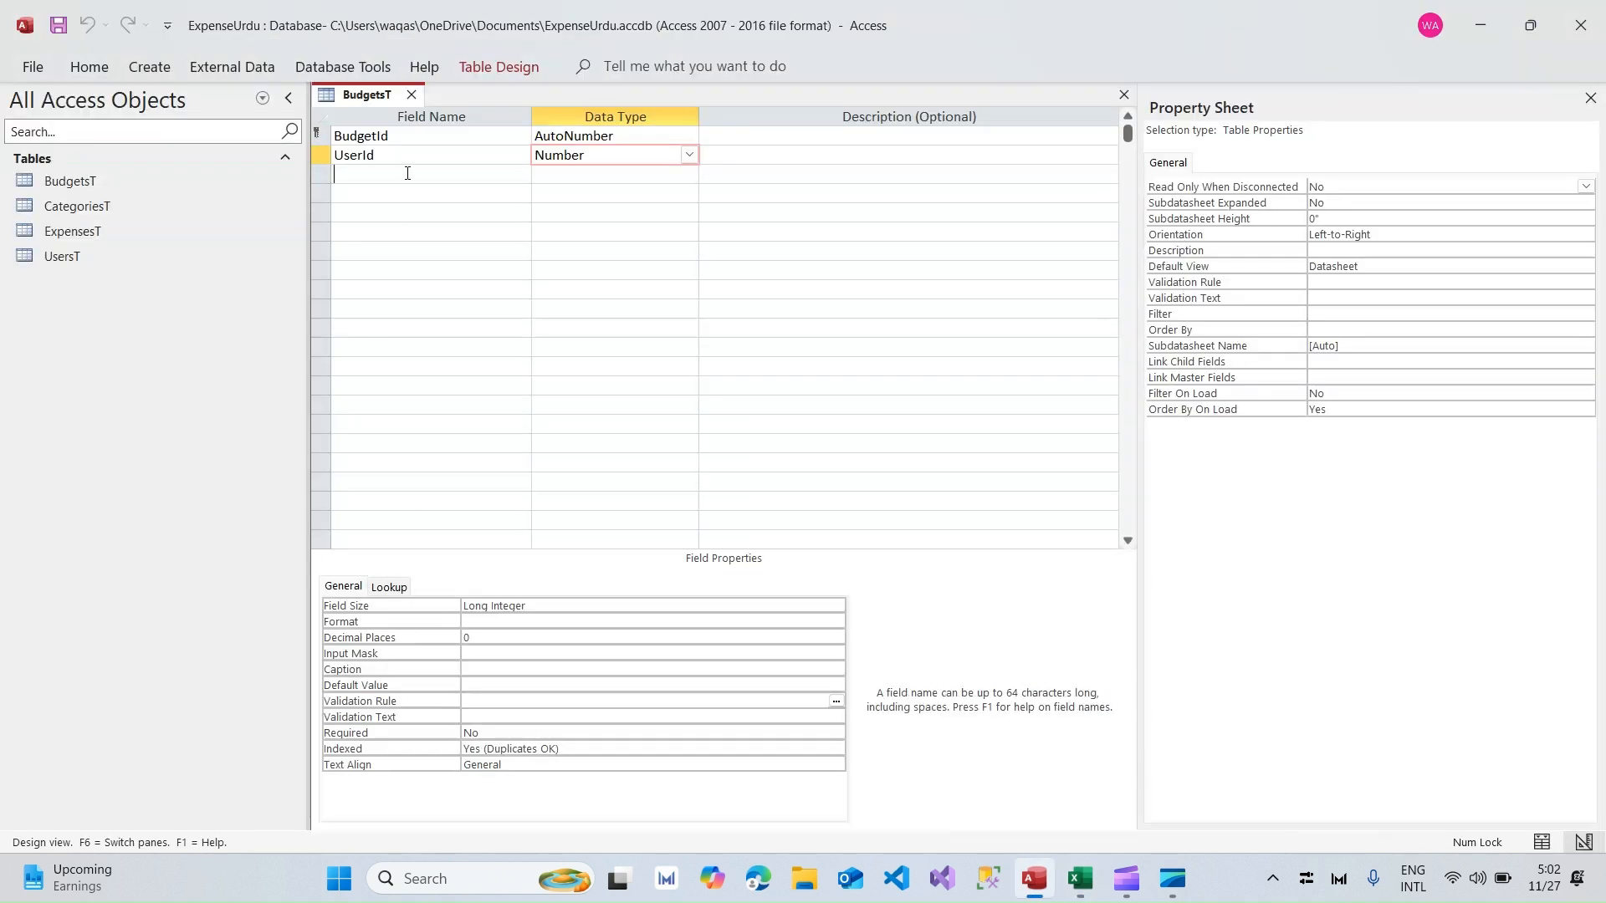
pyautogui.hotkey('ctrl', 'v')
pyautogui.press('Tab')
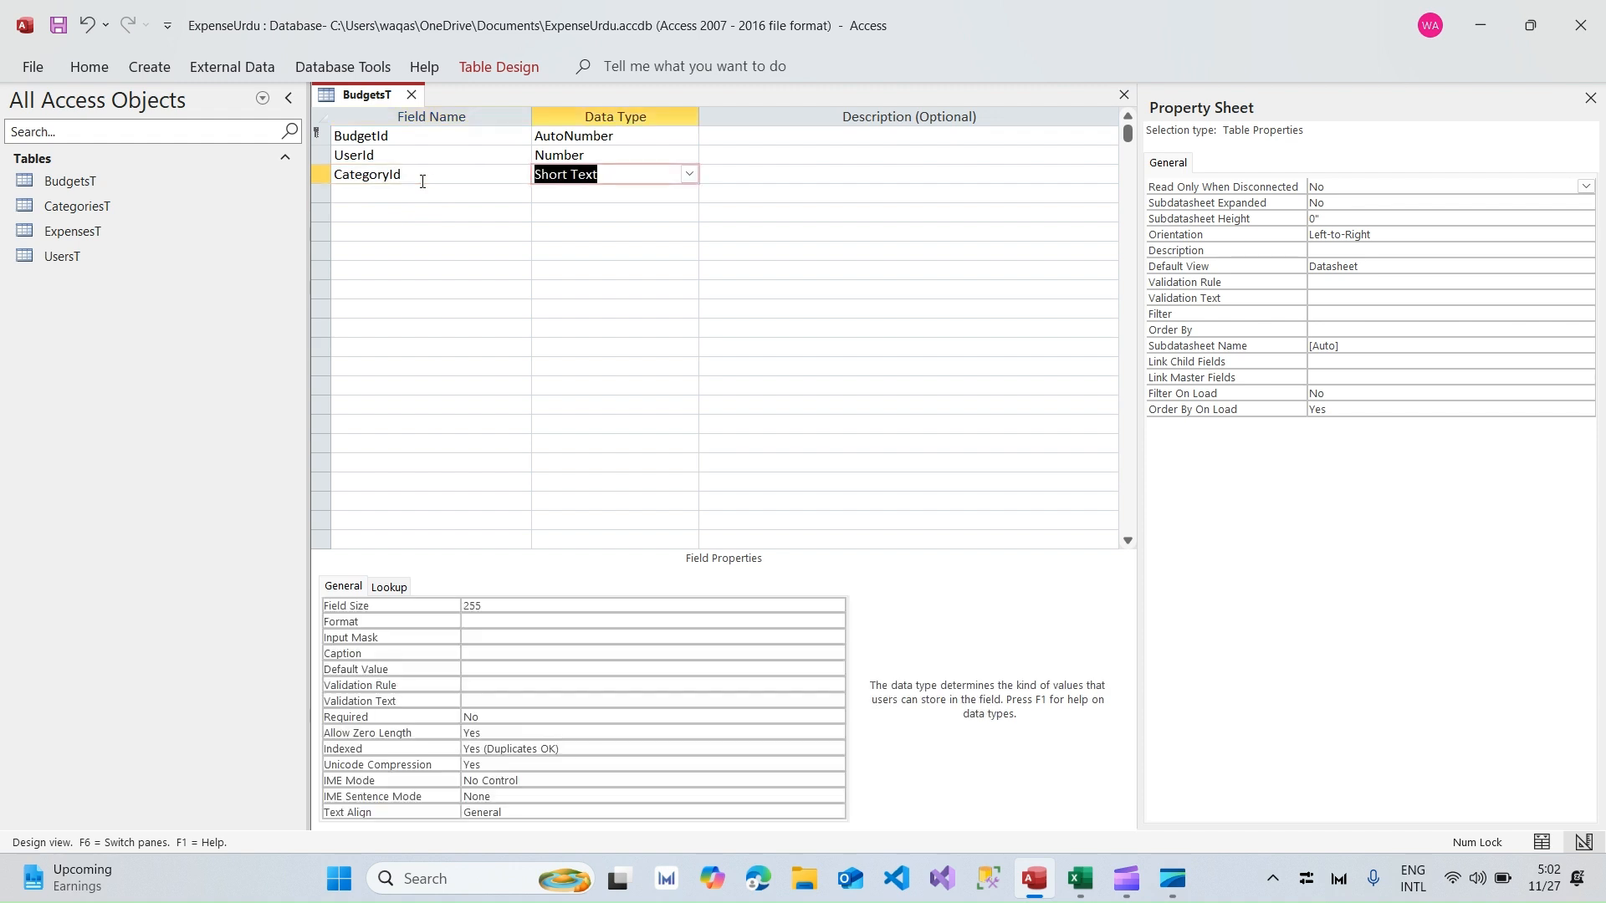
pyautogui.write('number')
pyautogui.press('Tab')
# Step: Set the CategoryId field's decimal places to 0 and clear its default value
pyautogui.hotkey('shift', 'Tab')
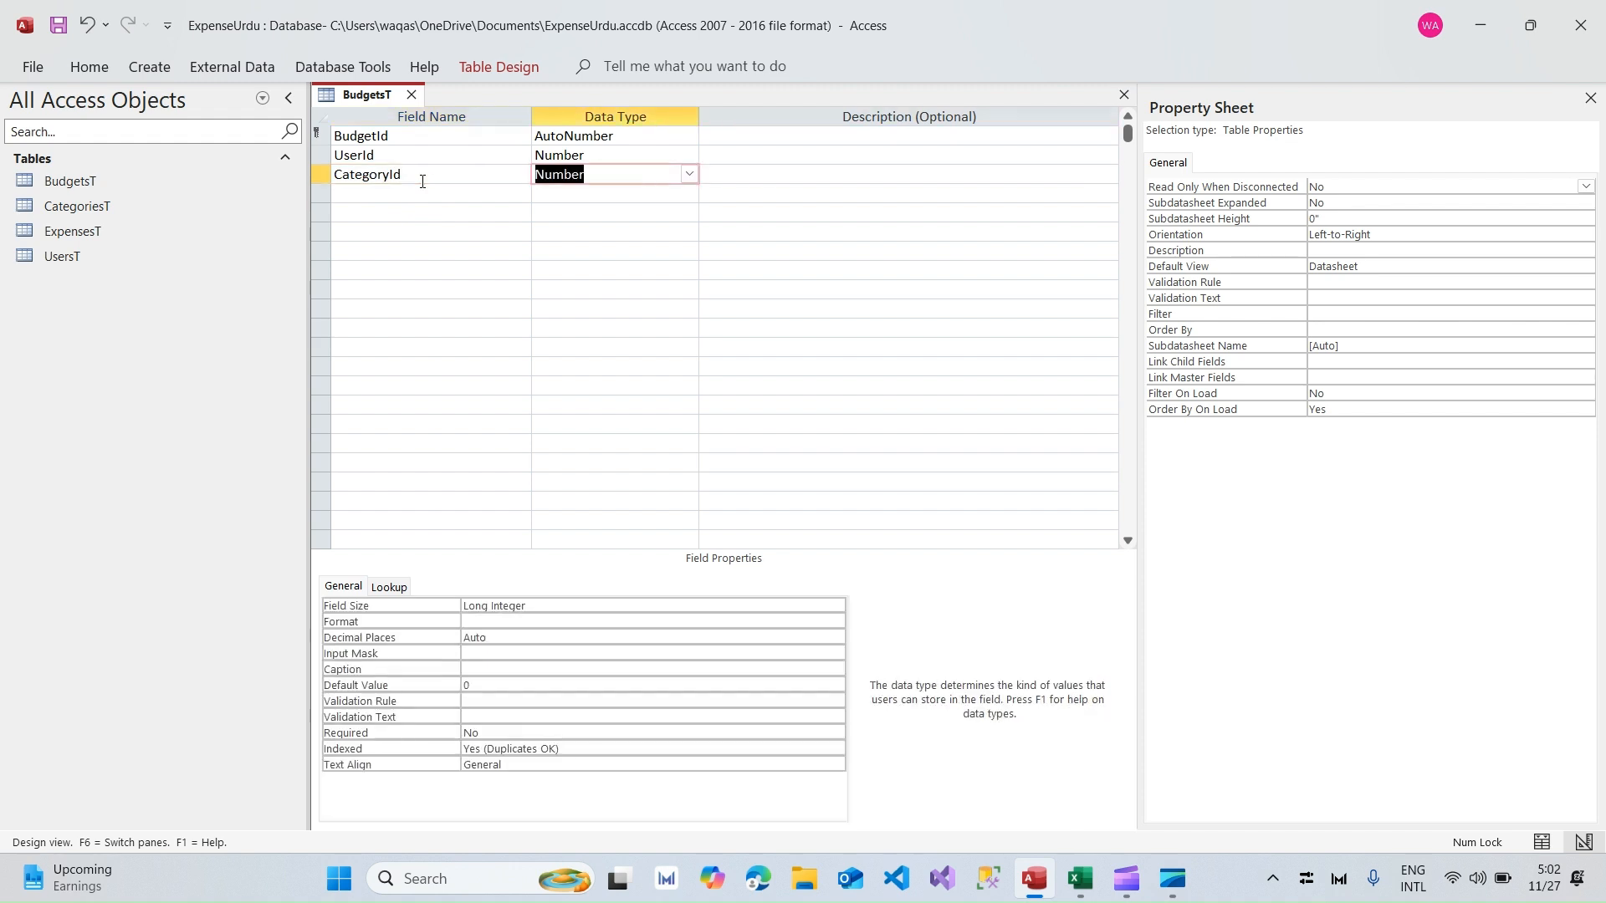
pyautogui.click(426, 637)
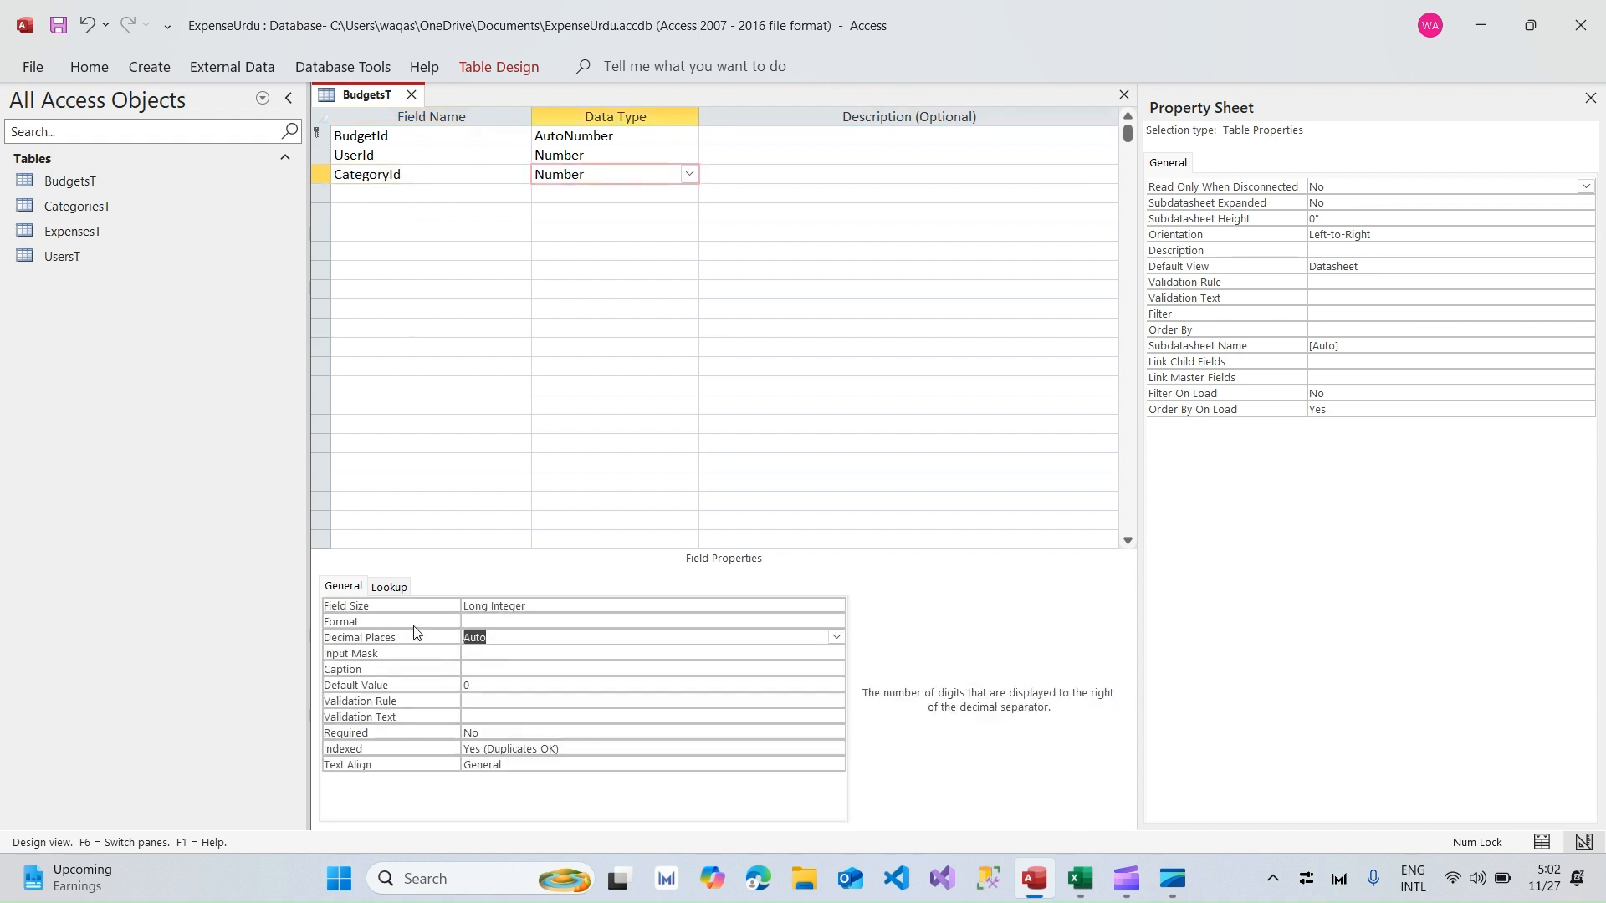
pyautogui.write('0')
pyautogui.press('Down')
pyautogui.press('Down')
pyautogui.press('Down')
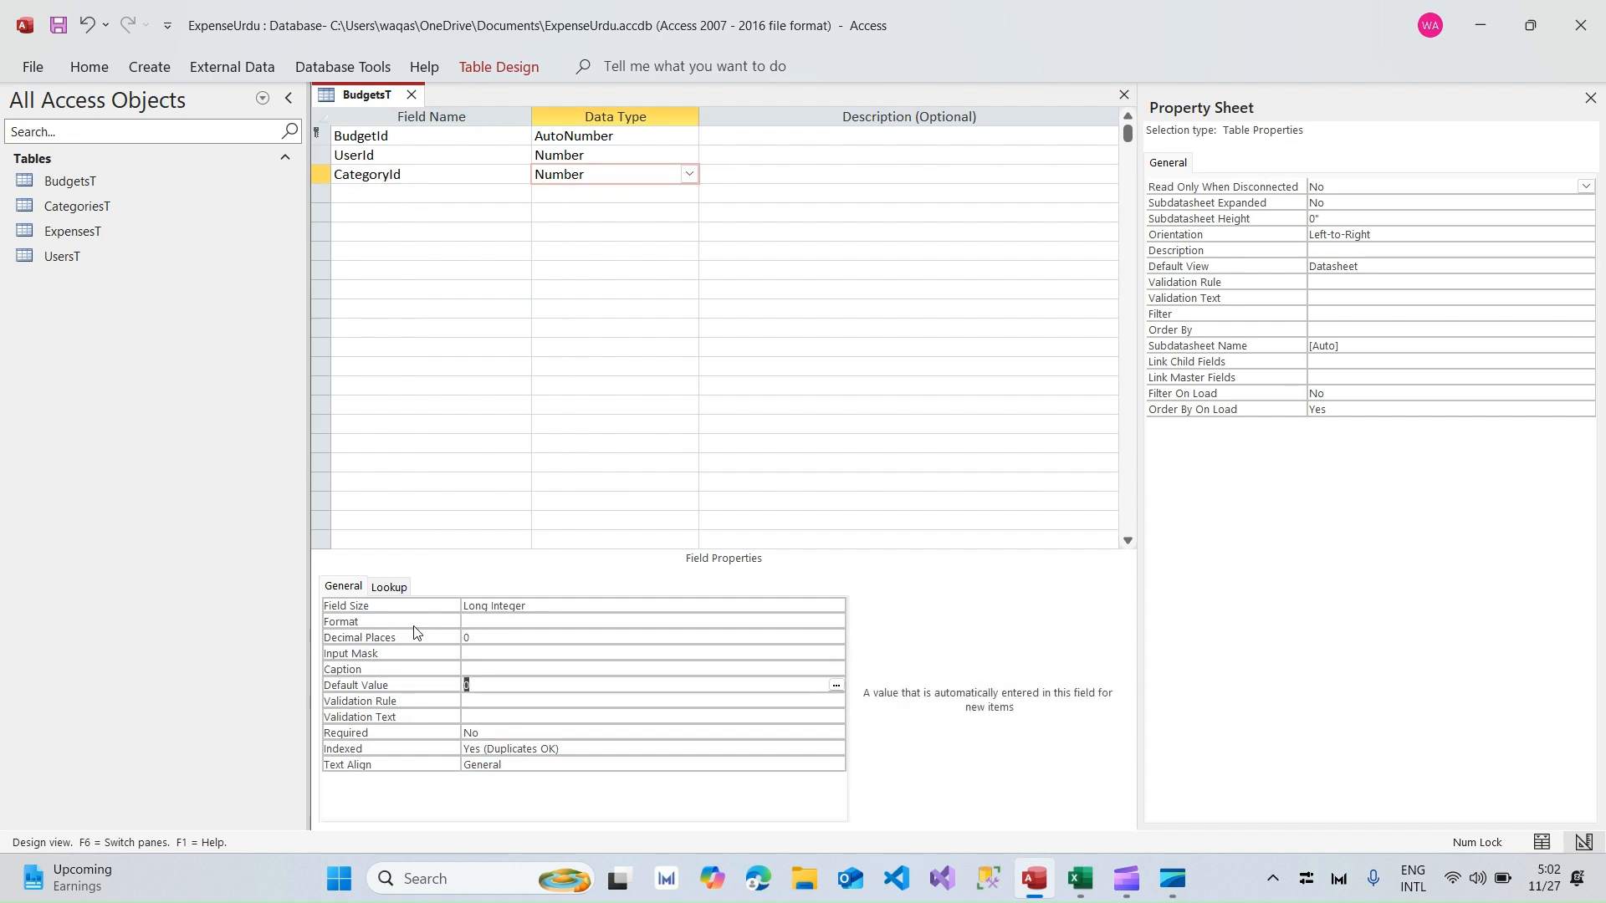
pyautogui.press('BackSpace')
pyautogui.press('Down')
# Step: Copy BudgetAmount from cell A37 of the Excel plan and add it as a Currency field below CategoryId
pyautogui.hotkey('alt', 'Tab')
pyautogui.press('Down')
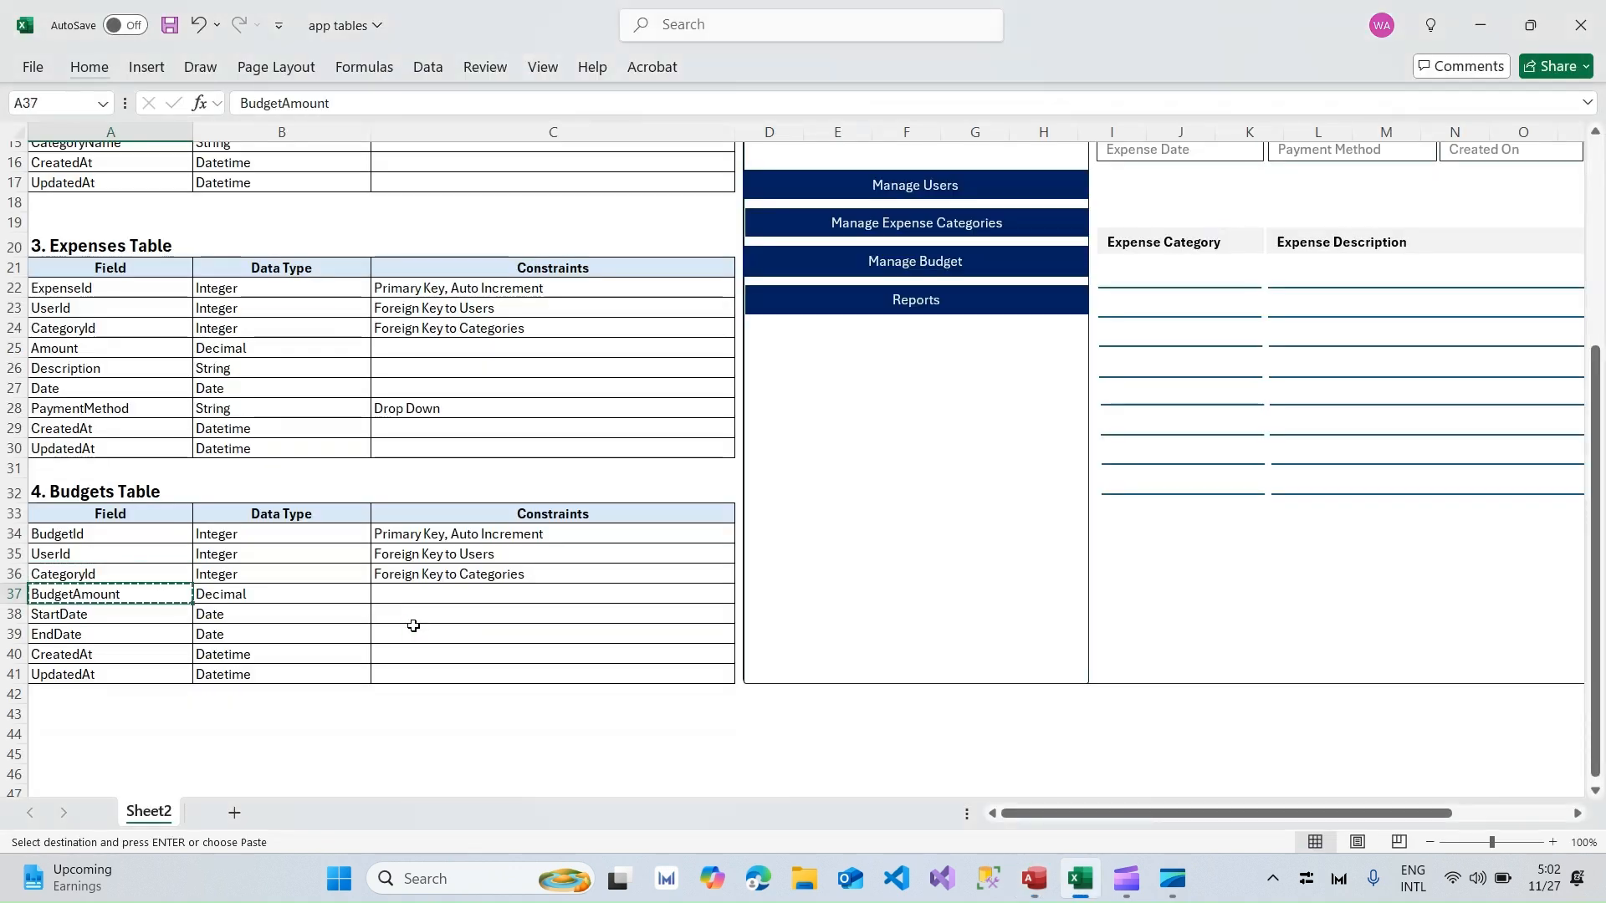
pyautogui.hotkey('alt', 'Tab')
pyautogui.click(365, 193)
pyautogui.hotkey('ctrl', 'v')
pyautogui.press('Tab')
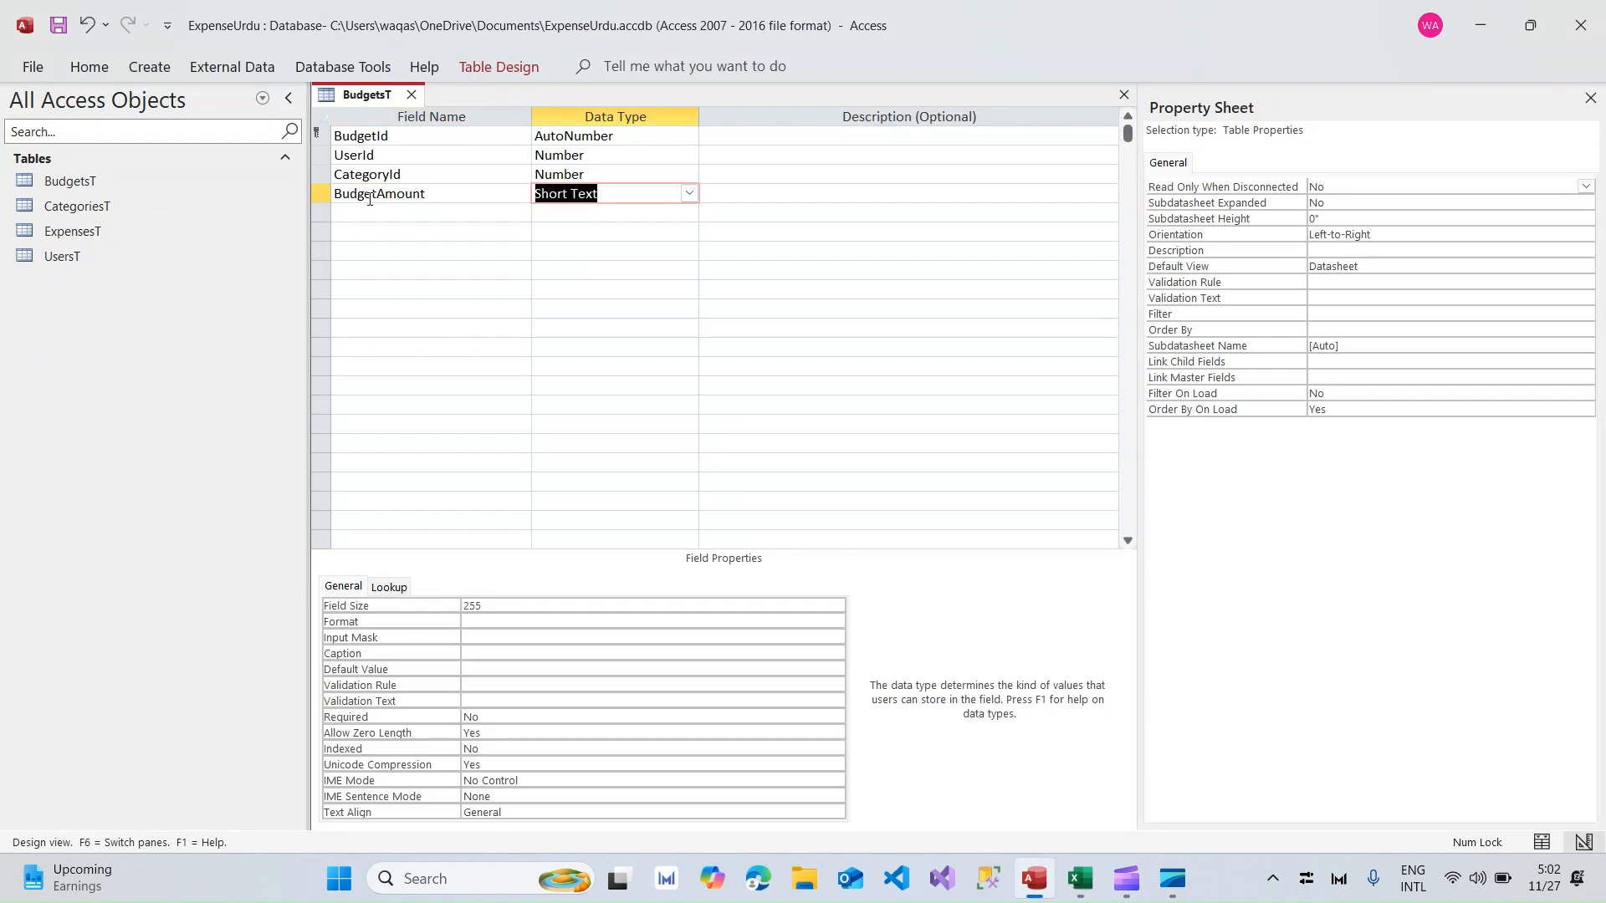
pyautogui.write('currency')
pyautogui.press('Tab')
# Step: Clear the BudgetAmount field's default value
pyautogui.hotkey('shift', 'Tab')
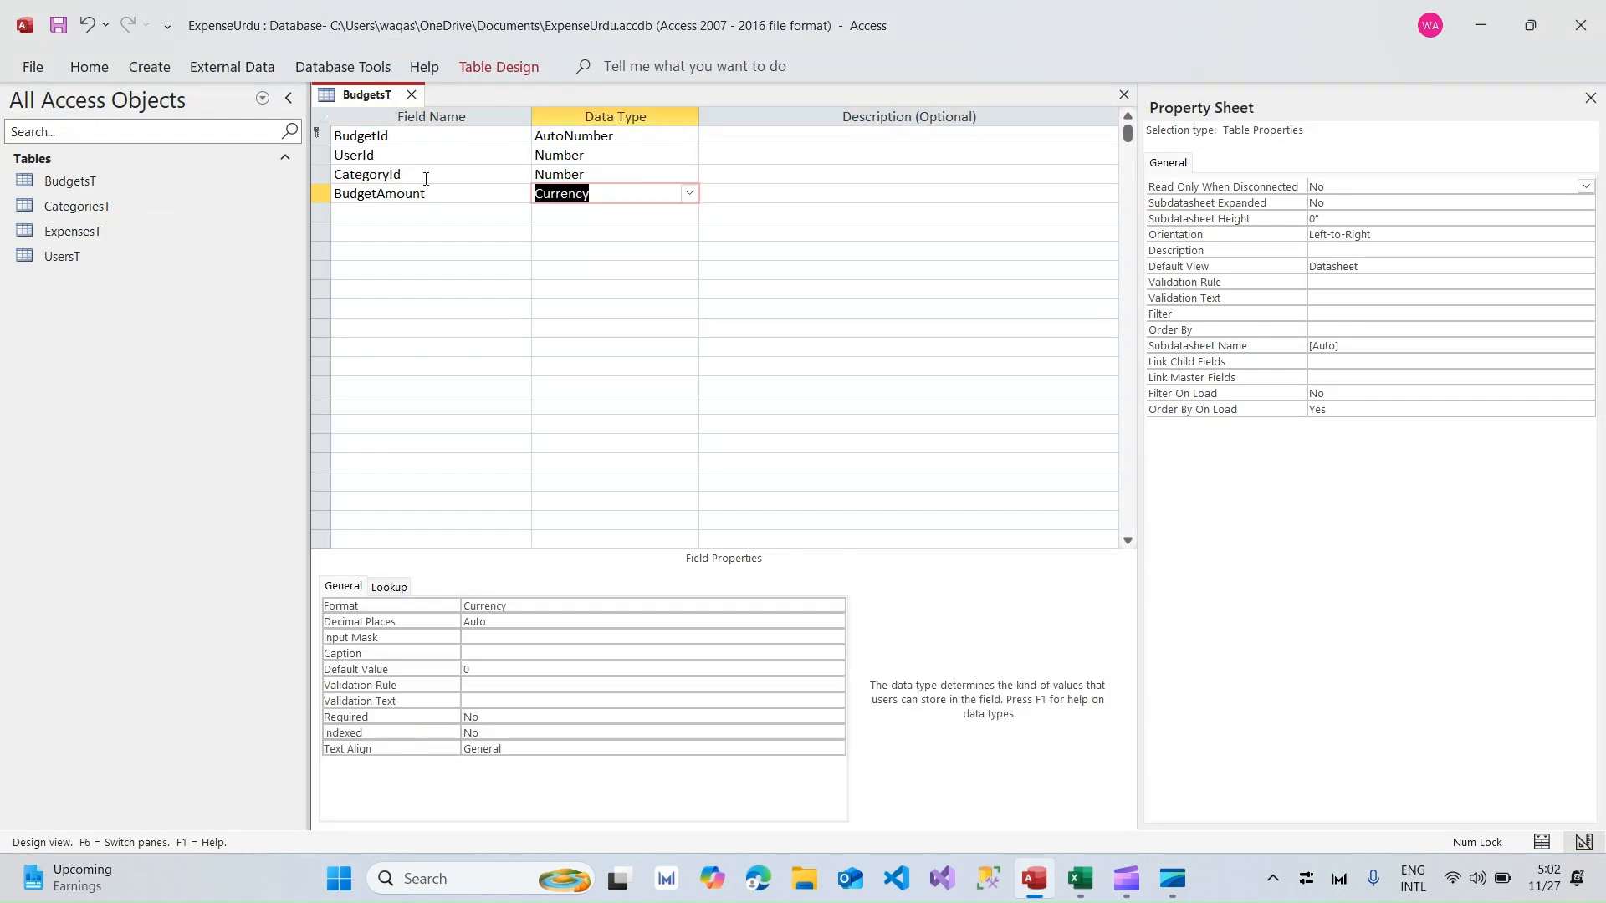
pyautogui.click(440, 680)
pyautogui.moveTo(471, 668); pyautogui.dragTo(431, 668)
pyautogui.press('BackSpace')
pyautogui.press('Tab')
# Step: Review the StartDate, EndDate and CreatedAt rows of the Budgets Table in the Excel plan, and return to Access
pyautogui.hotkey('alt', 'Tab')
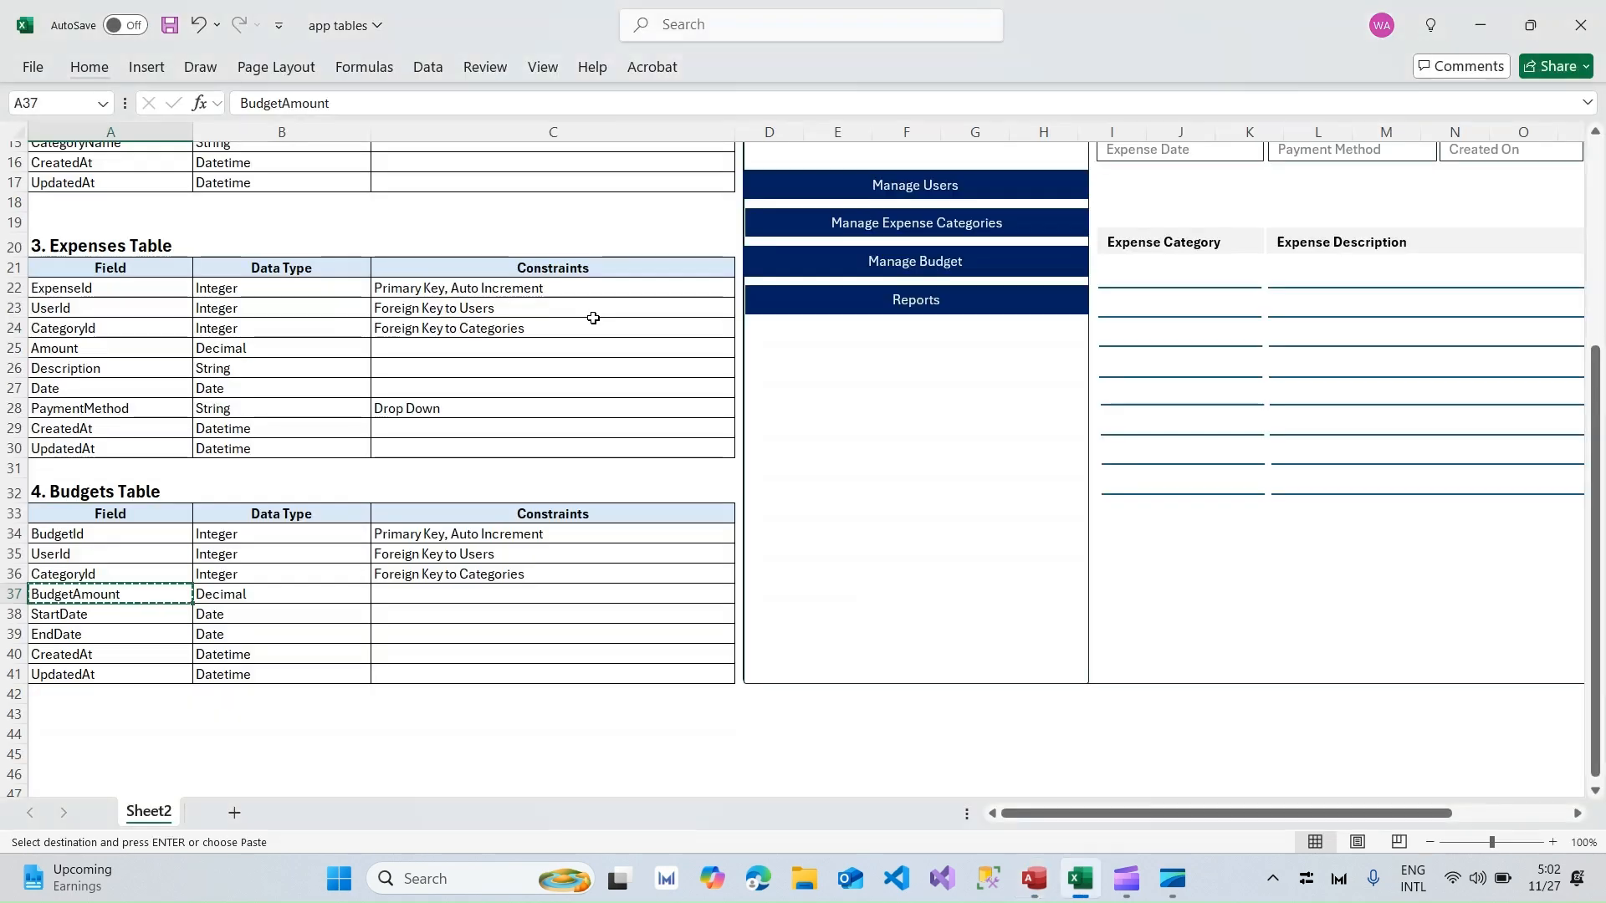
pyautogui.press('Down')
pyautogui.press('Down')
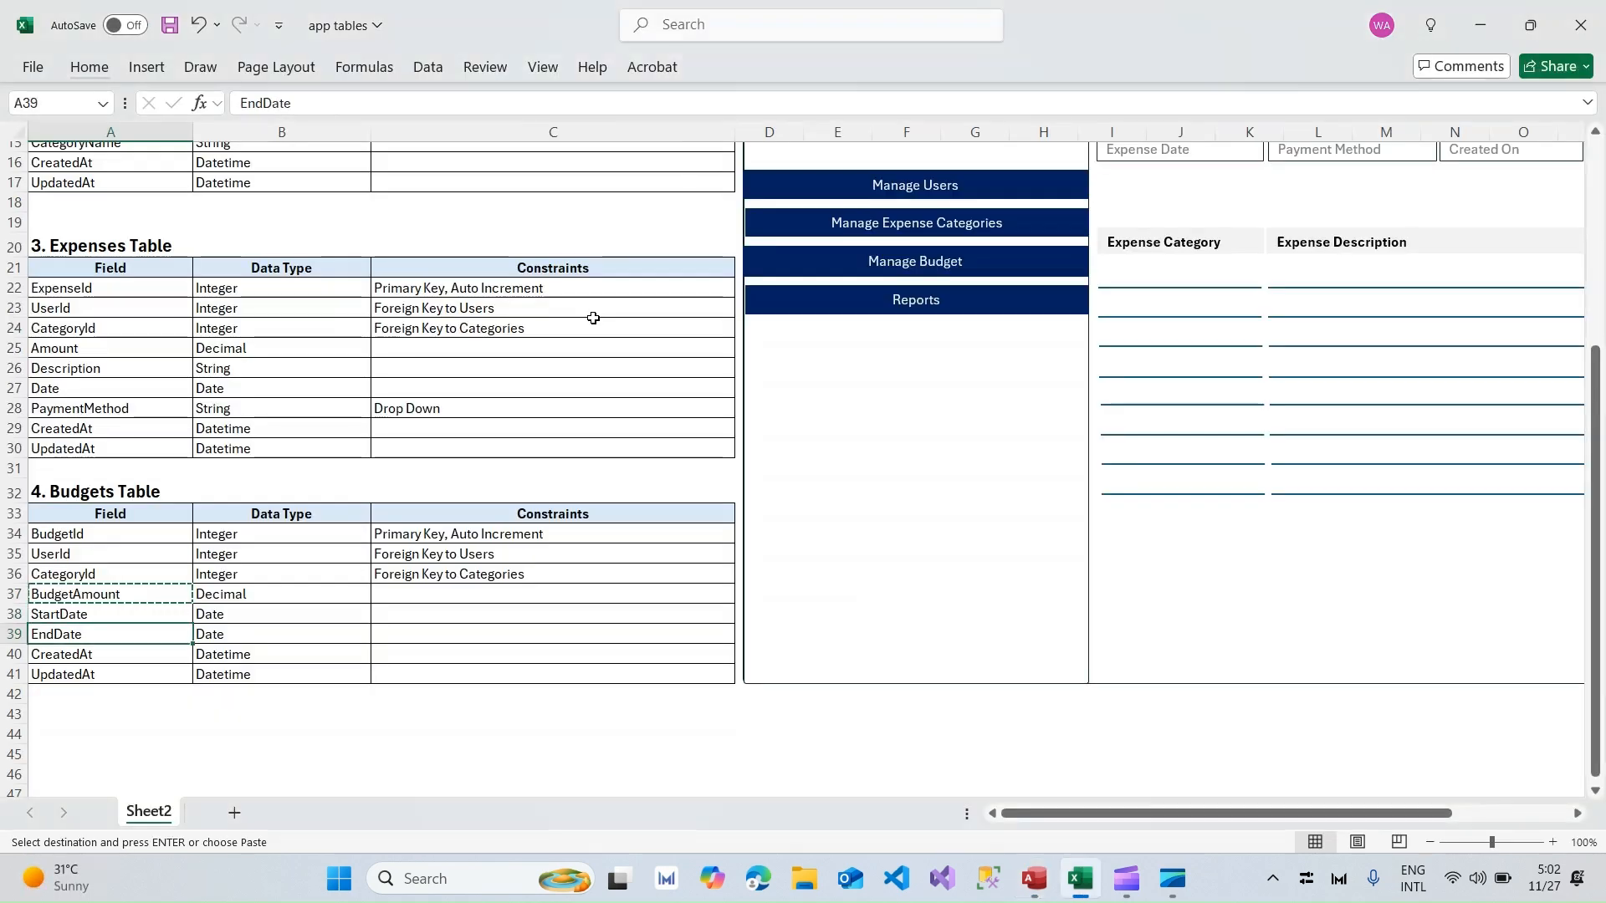
pyautogui.press('Up')
pyautogui.hotkey('shift', 'Down')
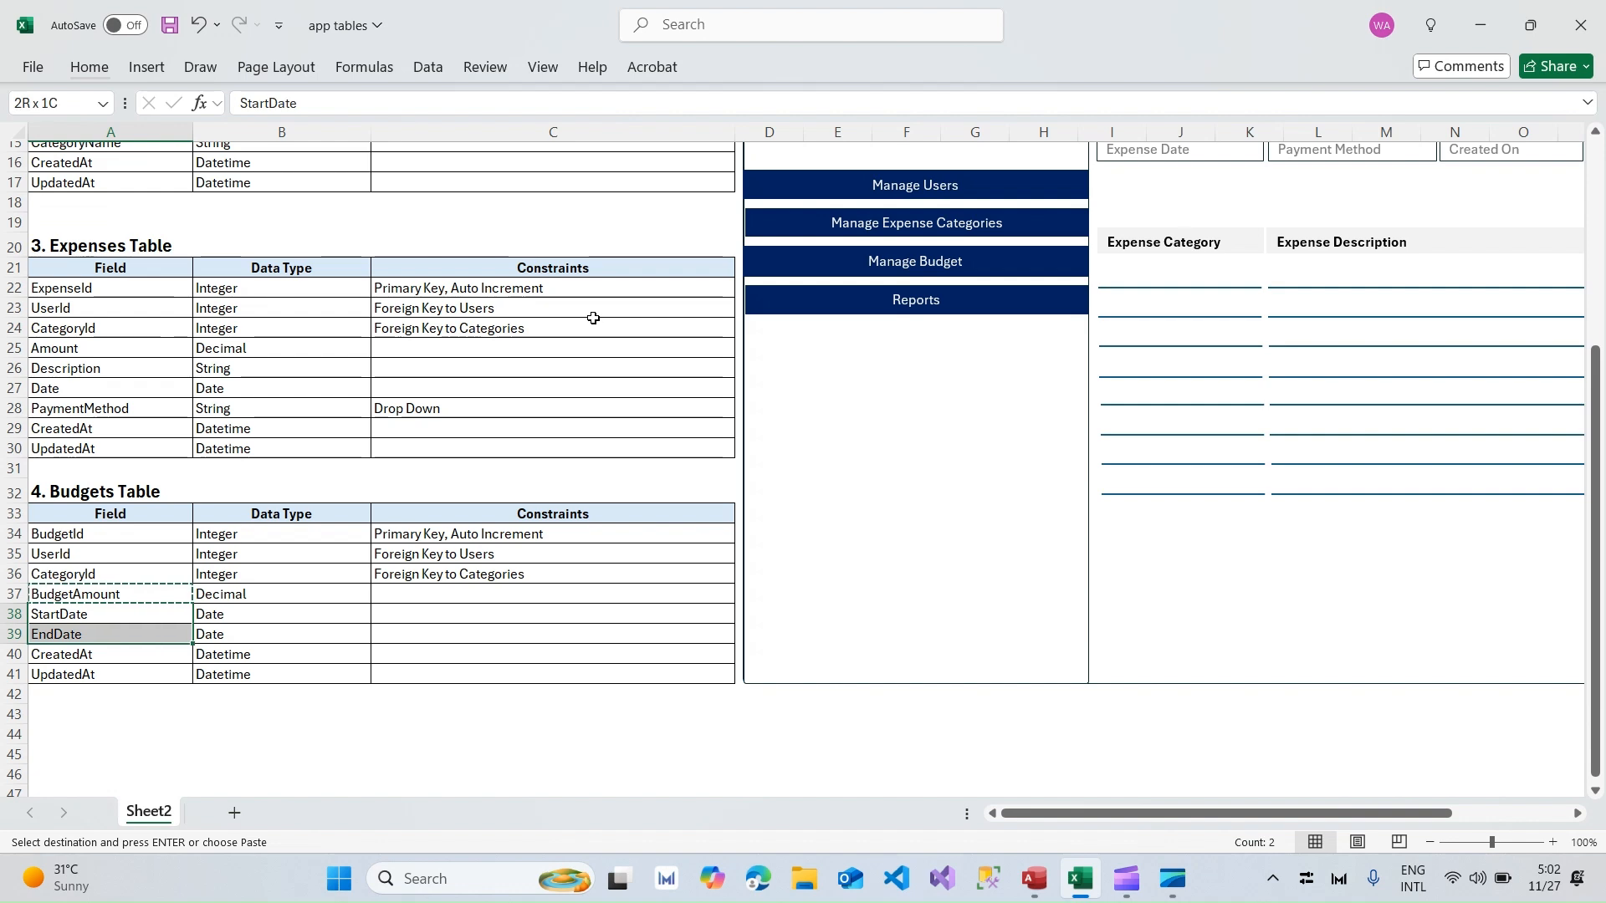
pyautogui.press('Up')
pyautogui.press('Down')
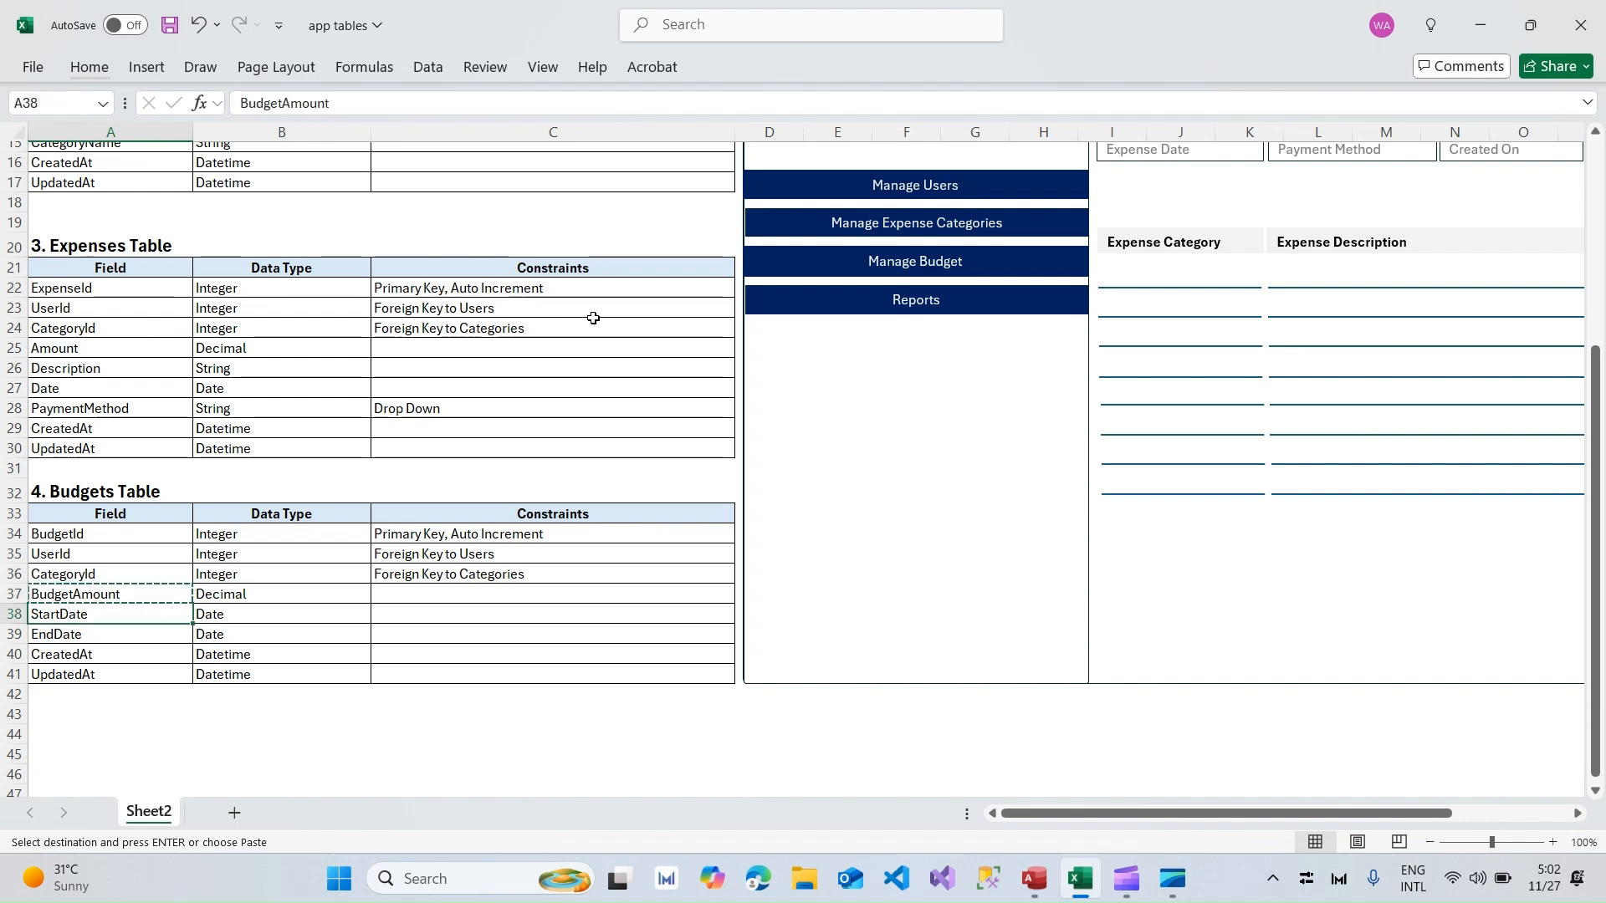
pyautogui.hotkey('shift', 'Down')
pyautogui.hotkey('shift', 'Down')
pyautogui.hotkey('alt', 'Tab')
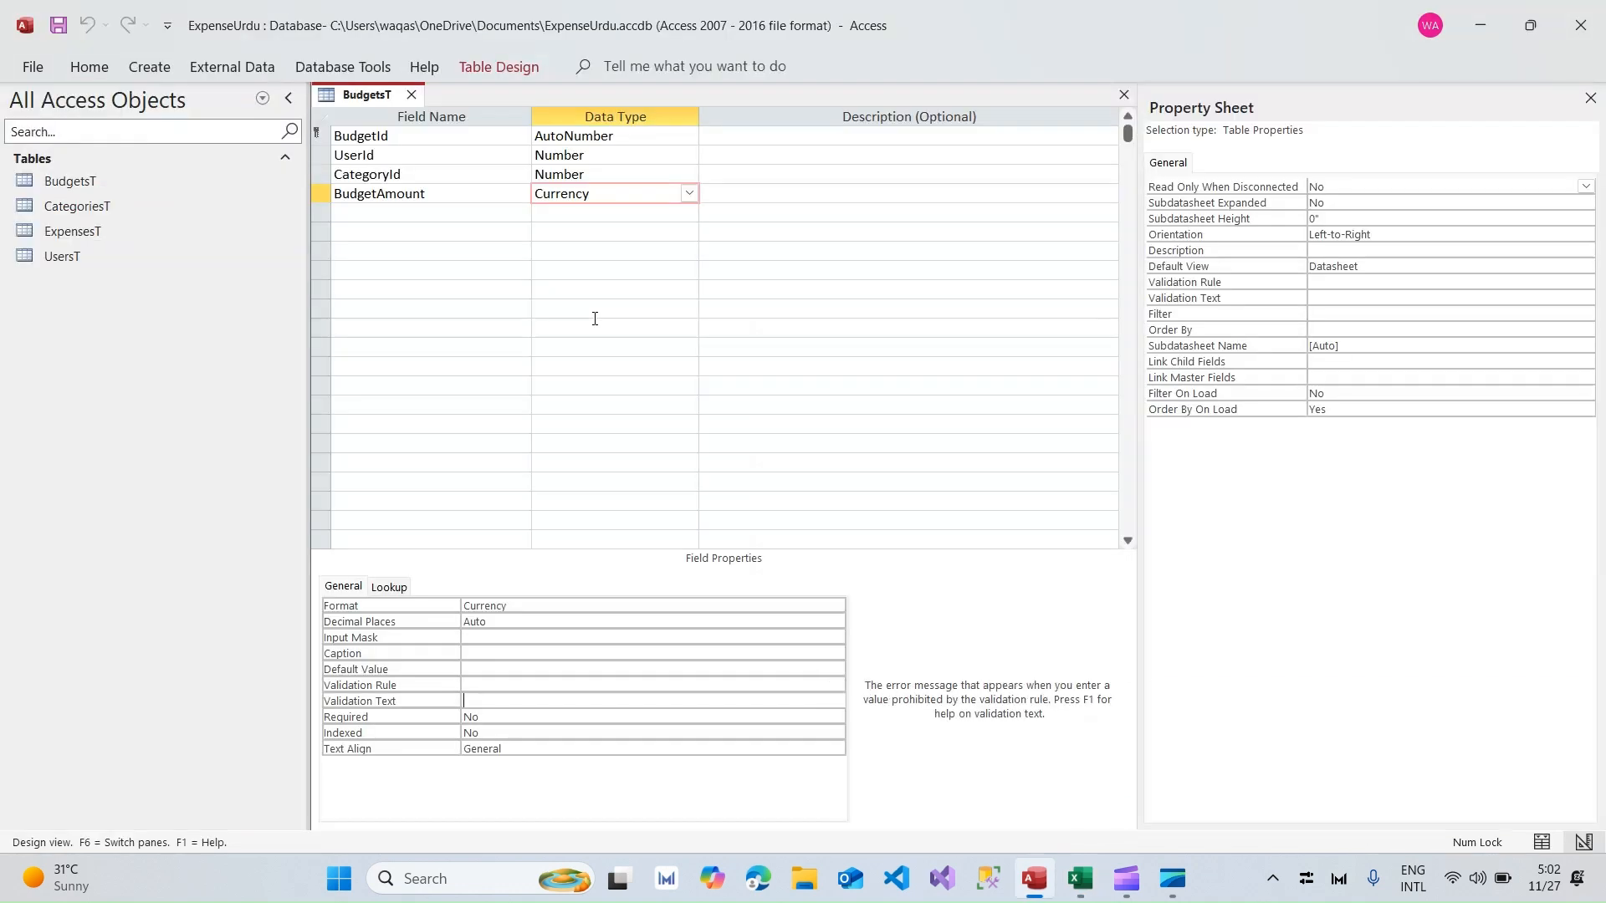
# Step: Add a Number field named CY below BudgetAmount in BudgetsT
pyautogui.click(385, 213)
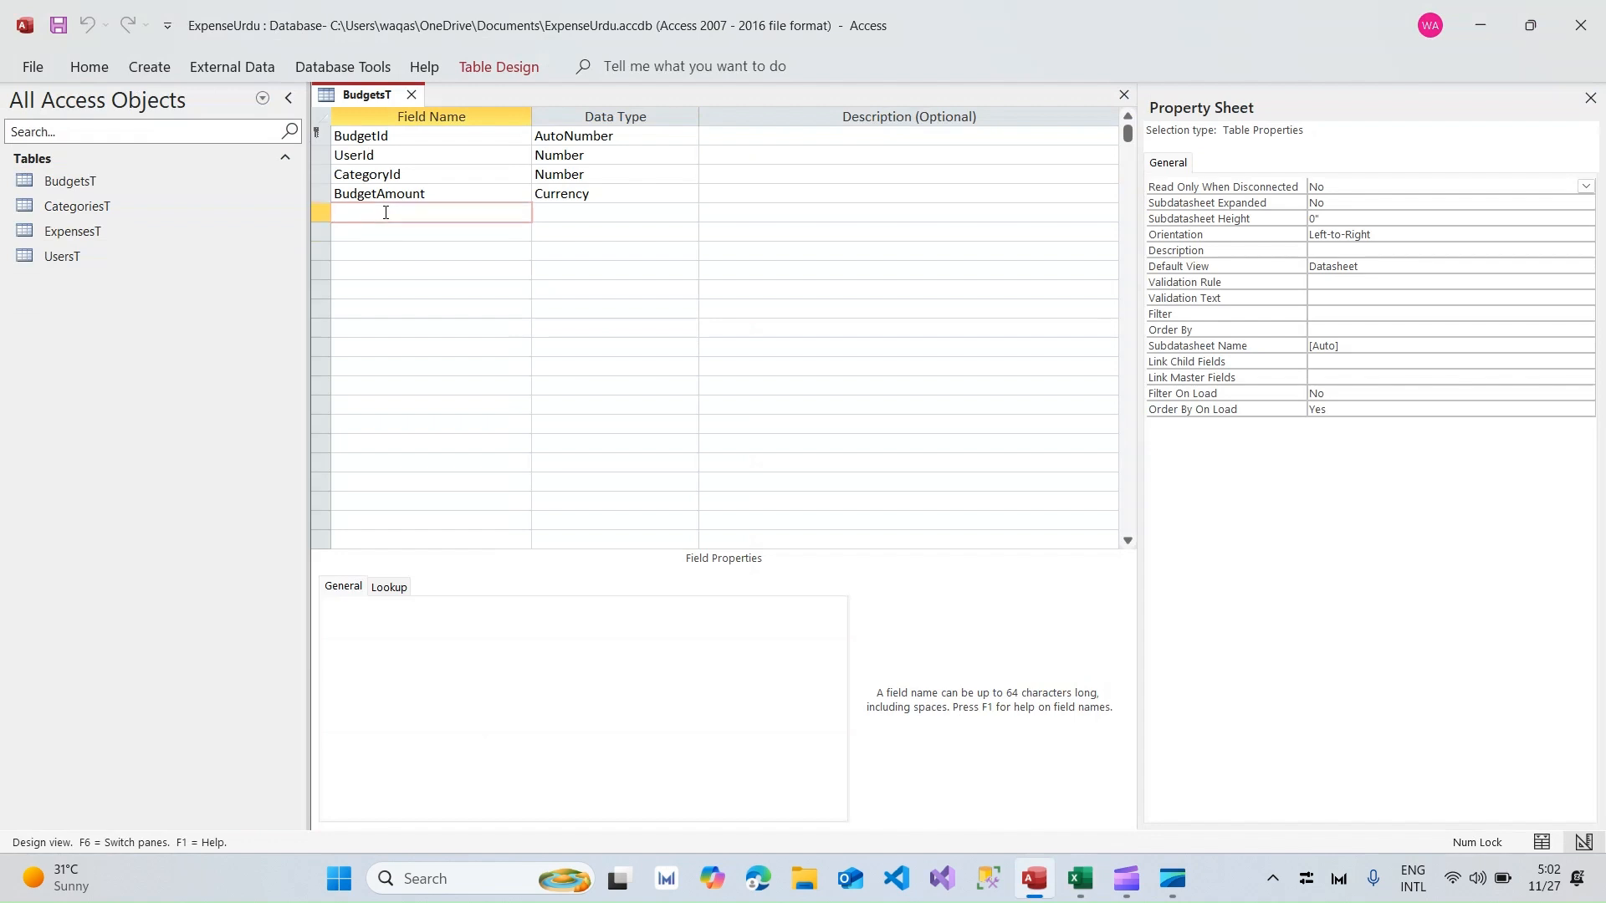
pyautogui.write('F')
pyautogui.press('Tab')
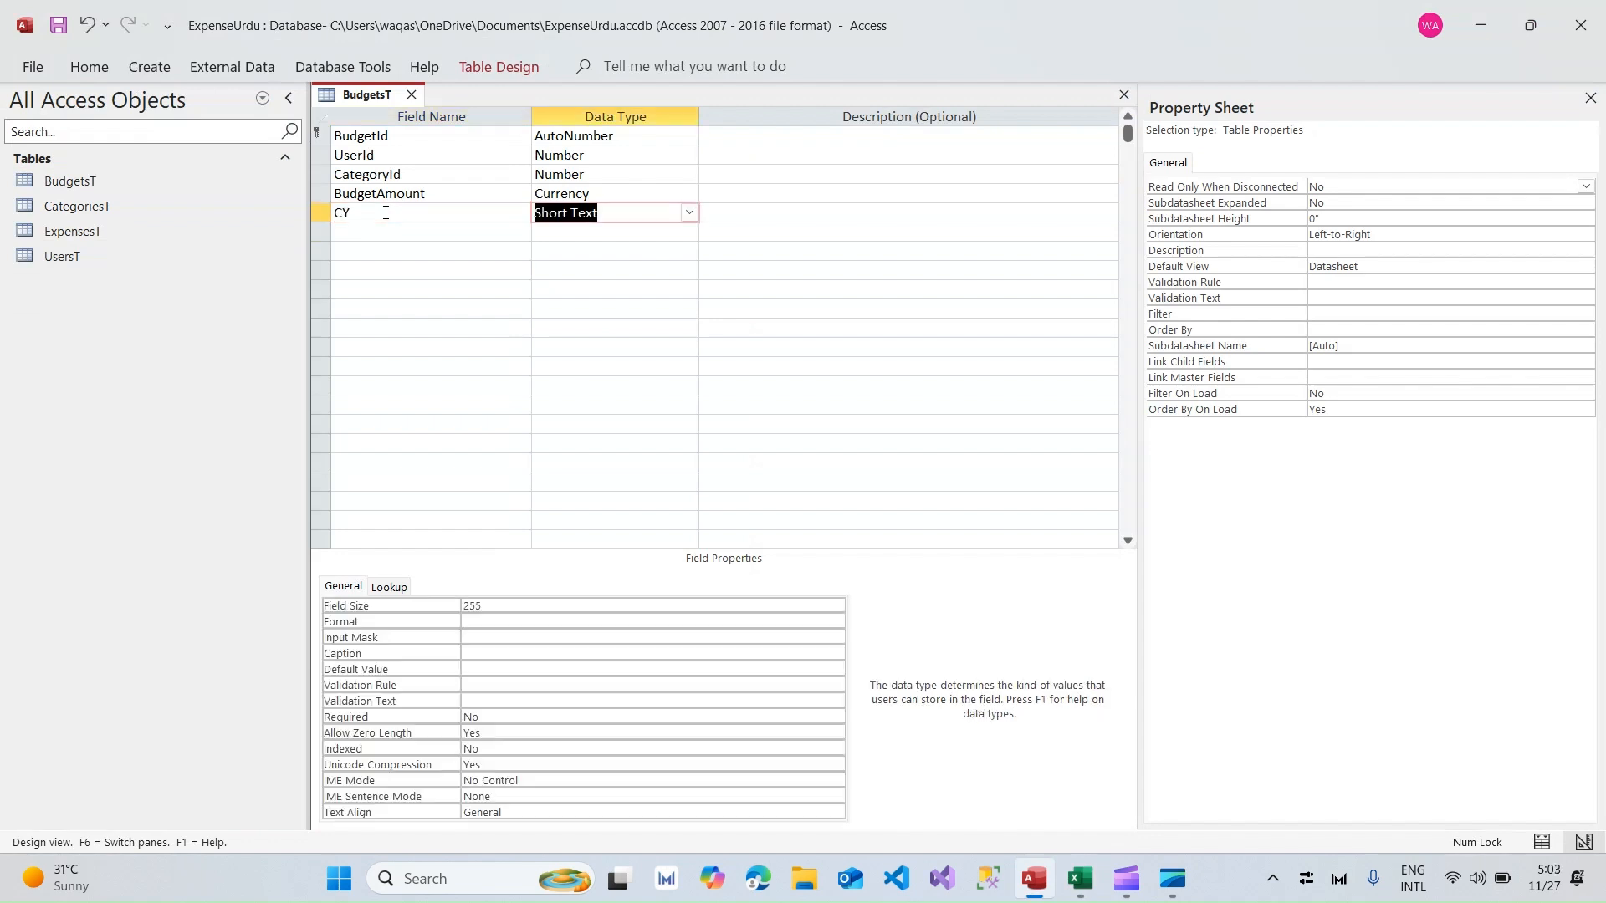
pyautogui.write('n')
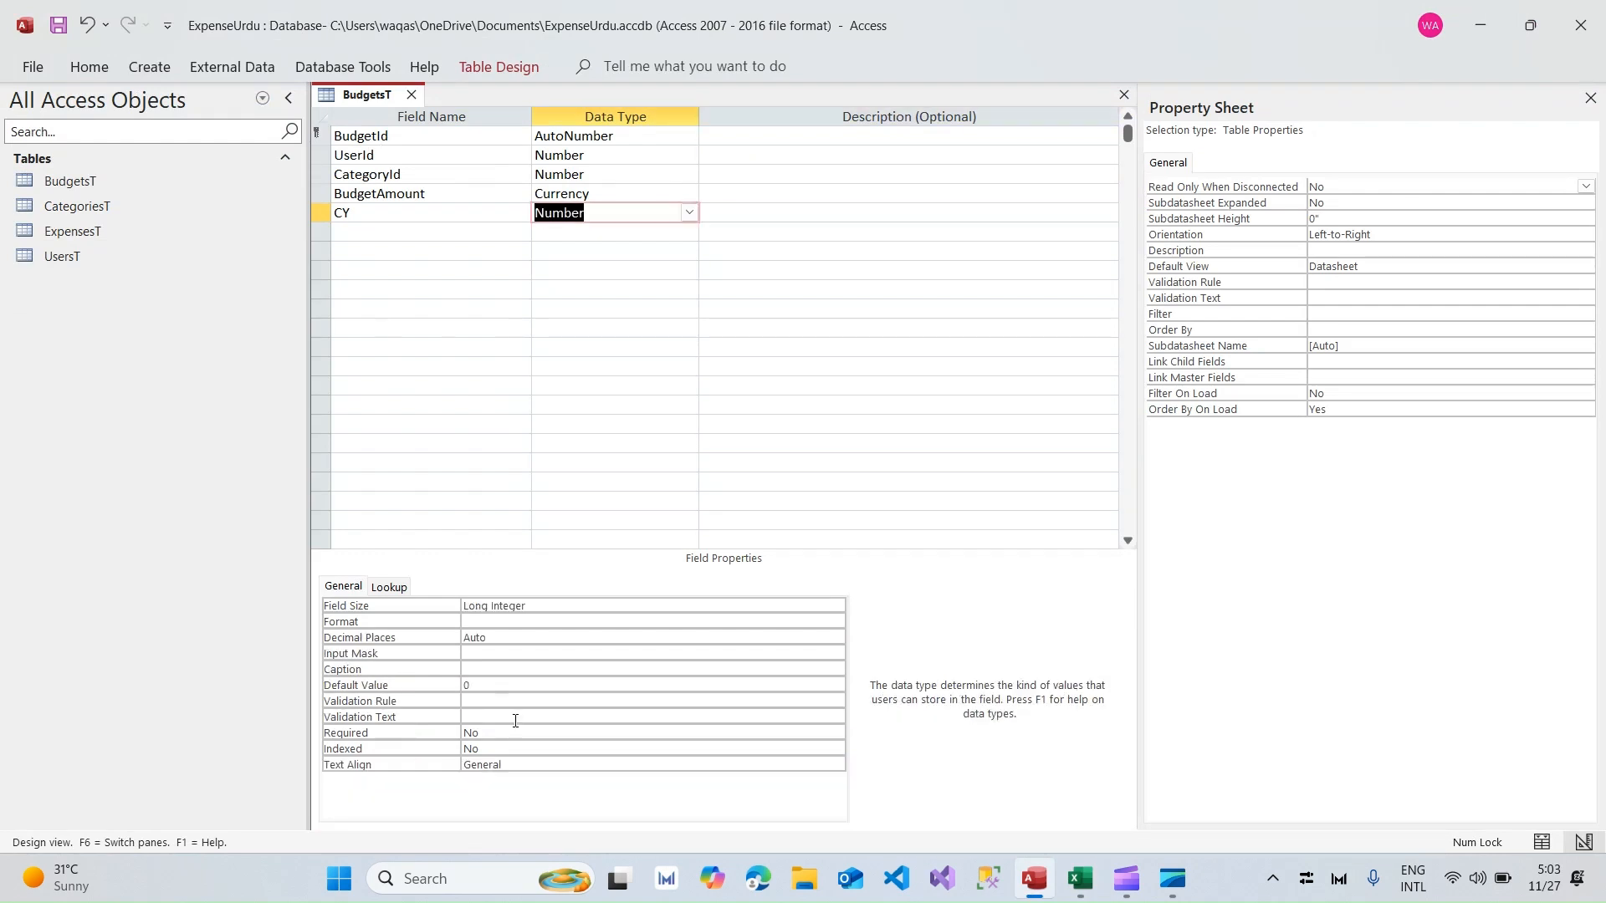
# Step: Clear the CY field's default value and set its decimal places to 0
pyautogui.click(482, 685)
pyautogui.press('Up')
pyautogui.press('Up')
pyautogui.press('Up')
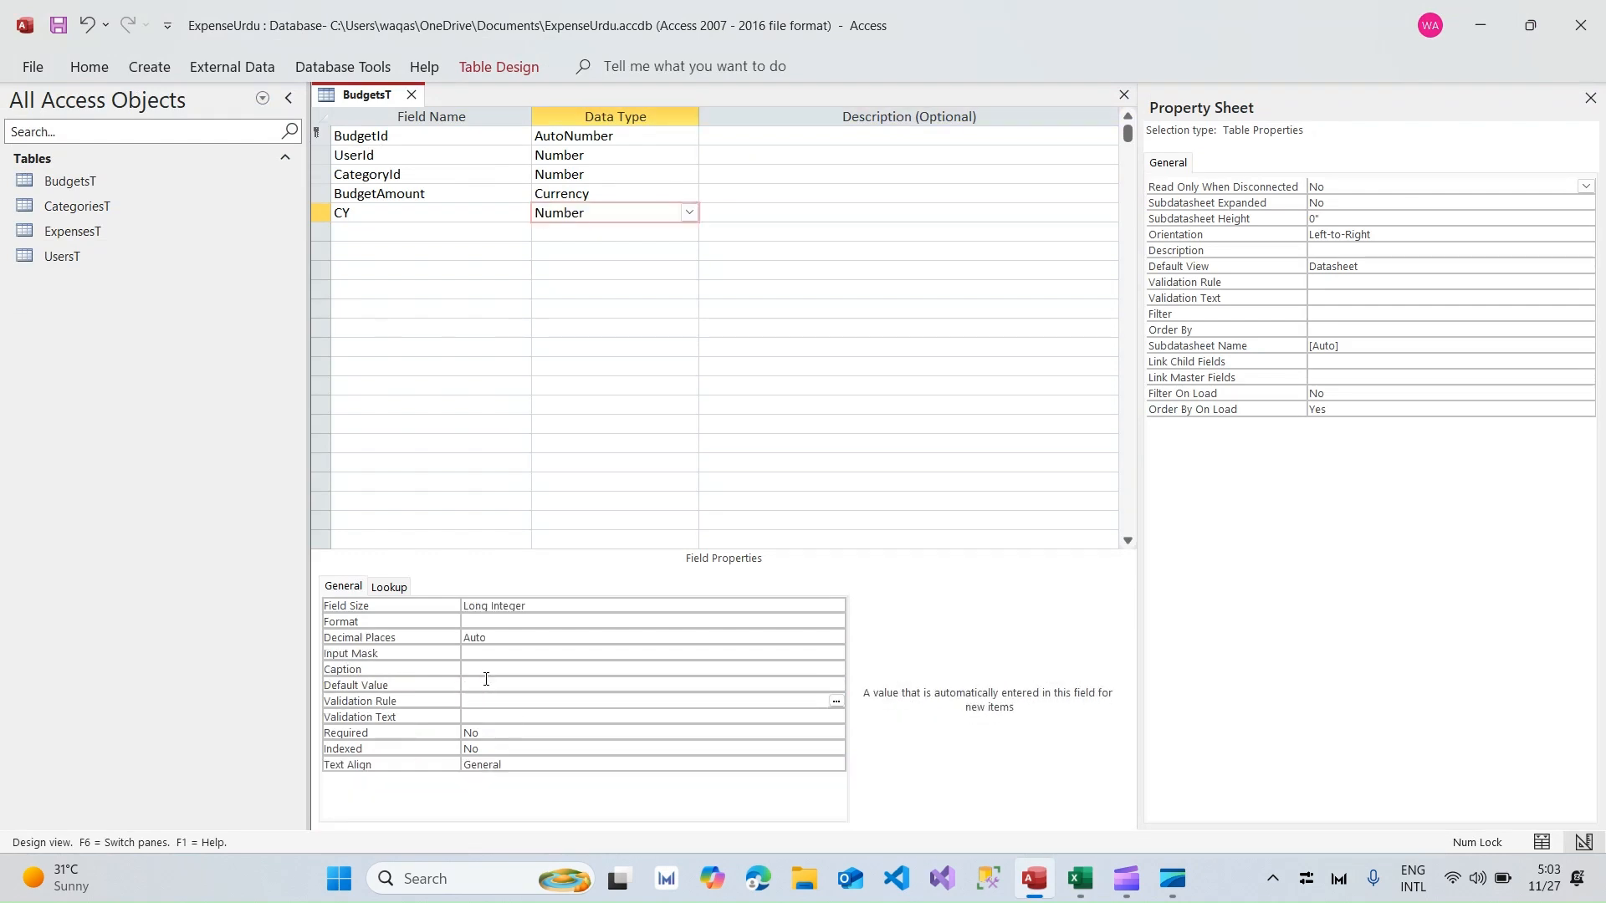
pyautogui.write('0')
pyautogui.press('Return')
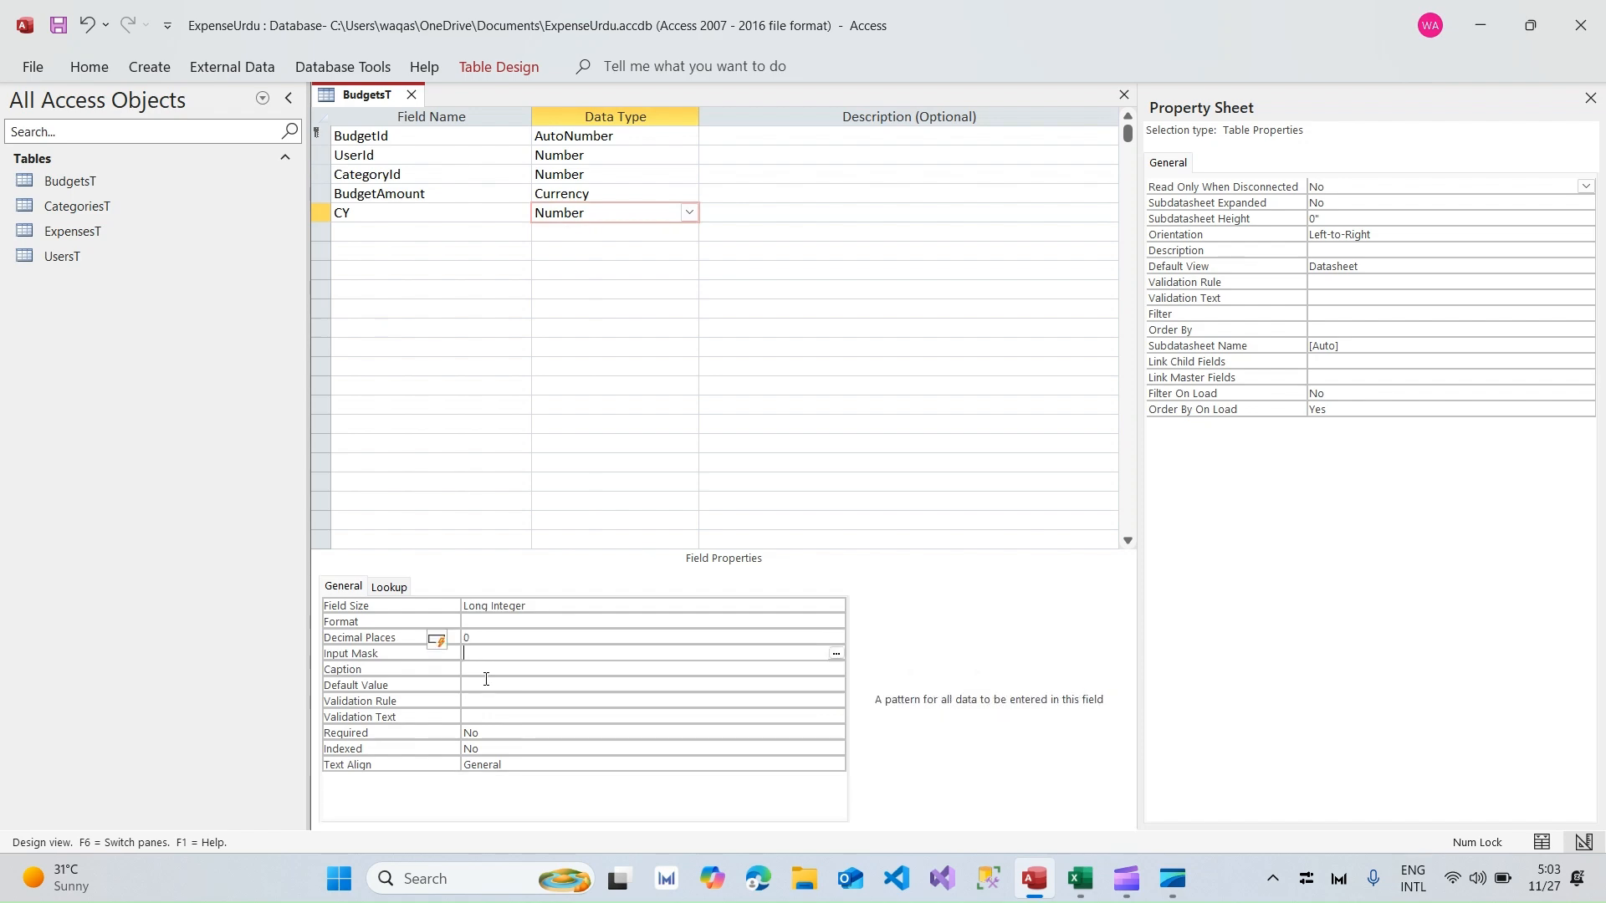
# Step: Add a Short Text field named Status below CY and set its field size to 25
pyautogui.hotkey('alt', 'Tab')
pyautogui.hotkey('alt', 'Tab')
pyautogui.click(376, 234)
pyautogui.write('Status')
pyautogui.press('Tab')
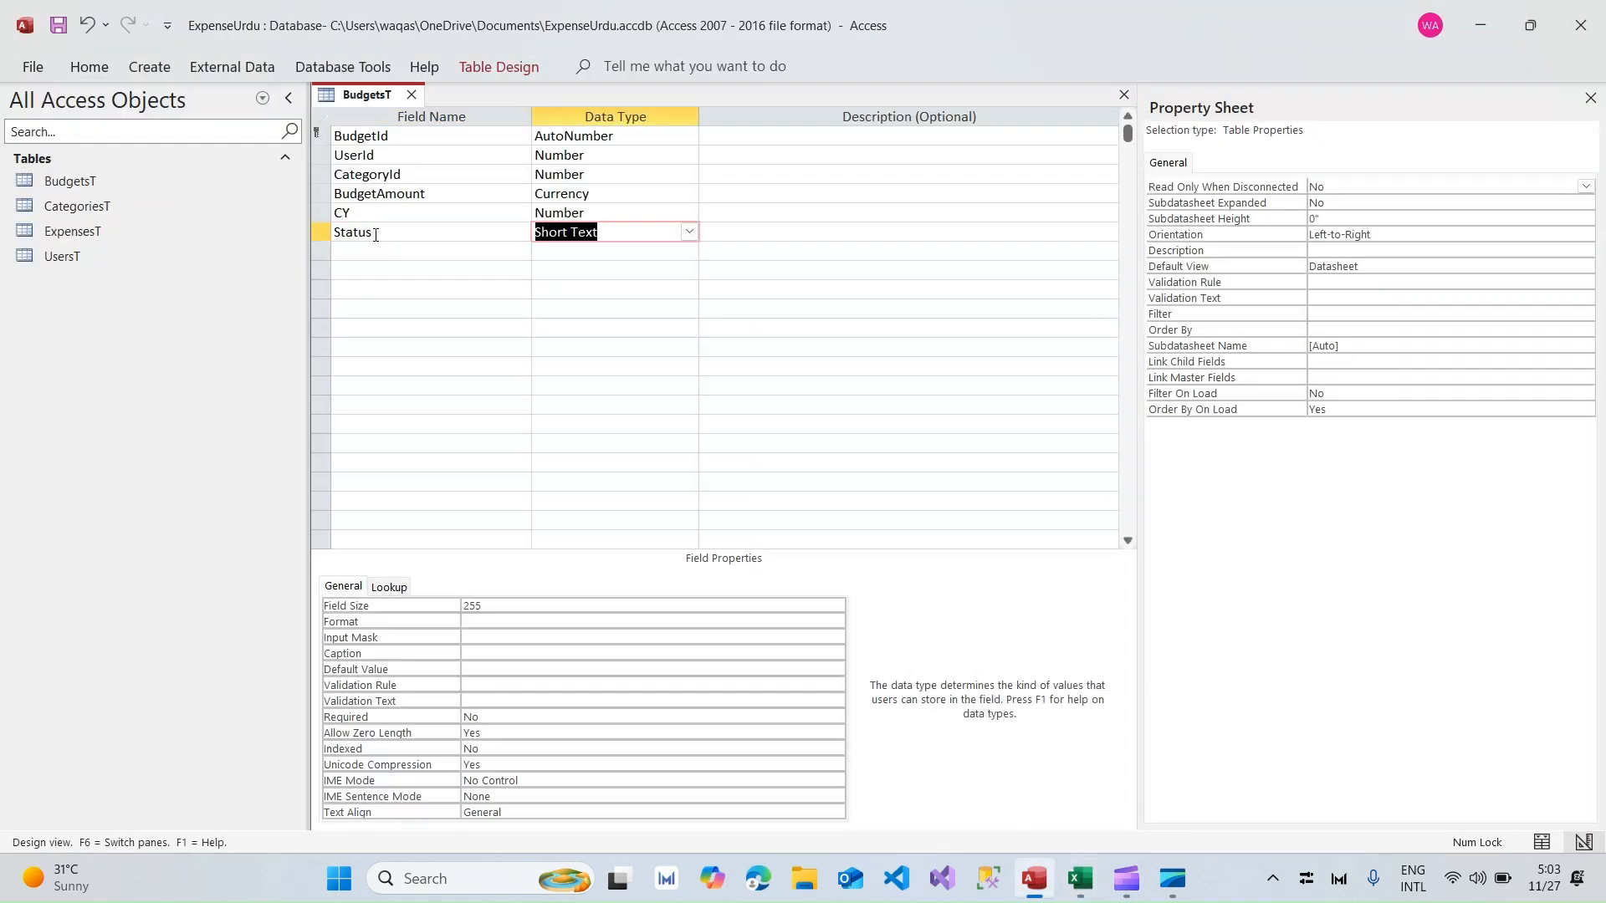
pyautogui.click(503, 612)
pyautogui.press('Return')
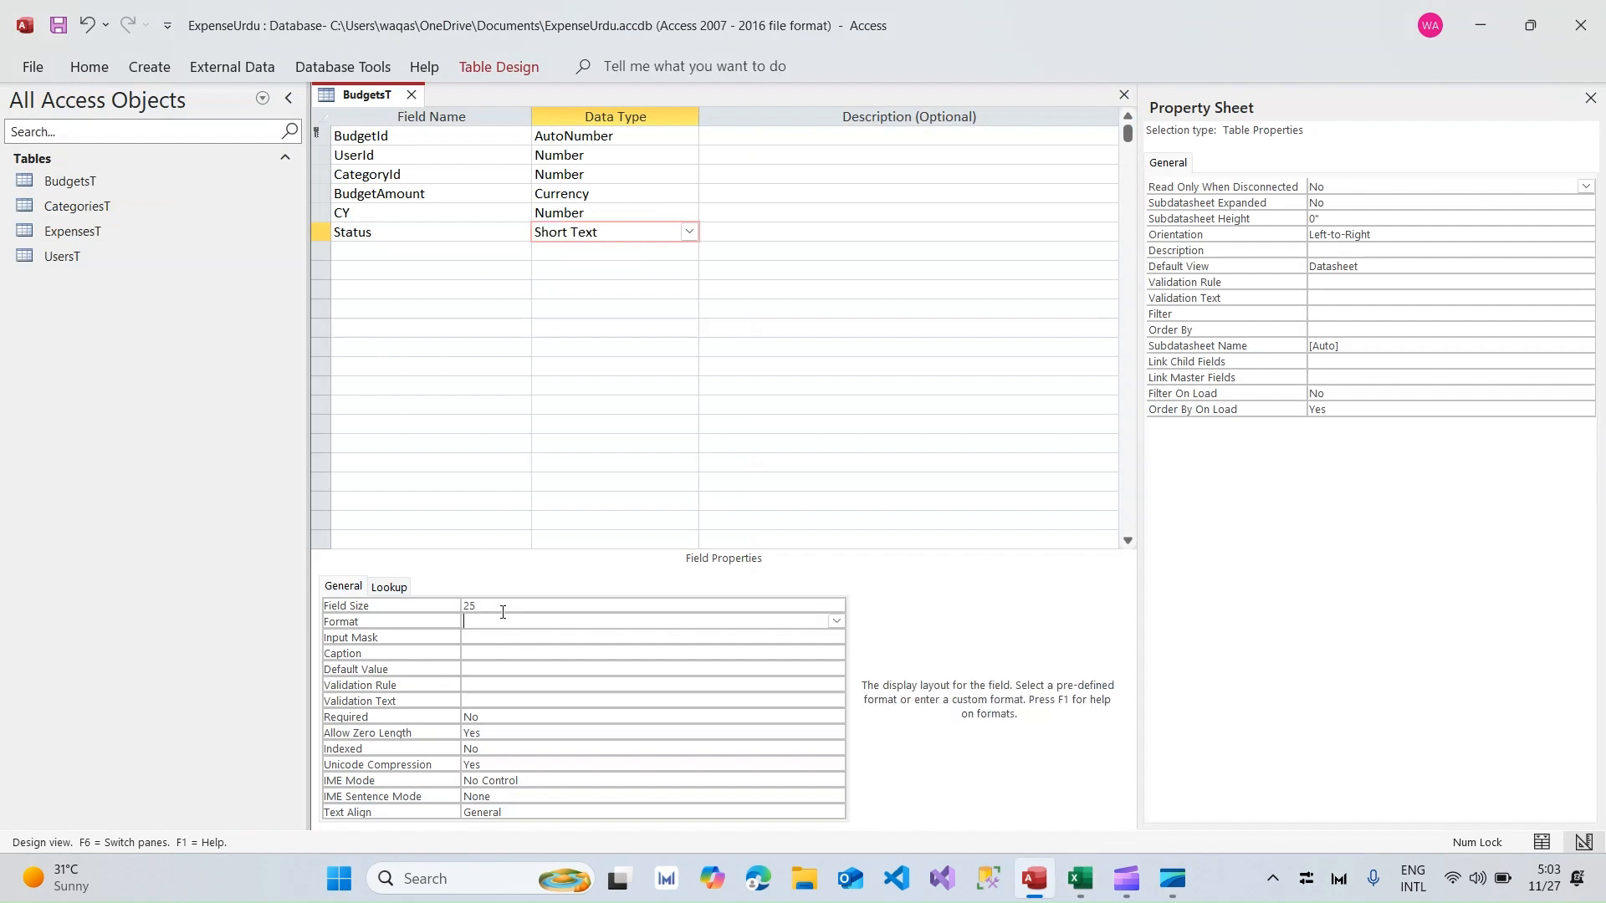
# Step: Add a Date/Time field named StatusDate below Status and set its format to Short Date
pyautogui.click(440, 256)
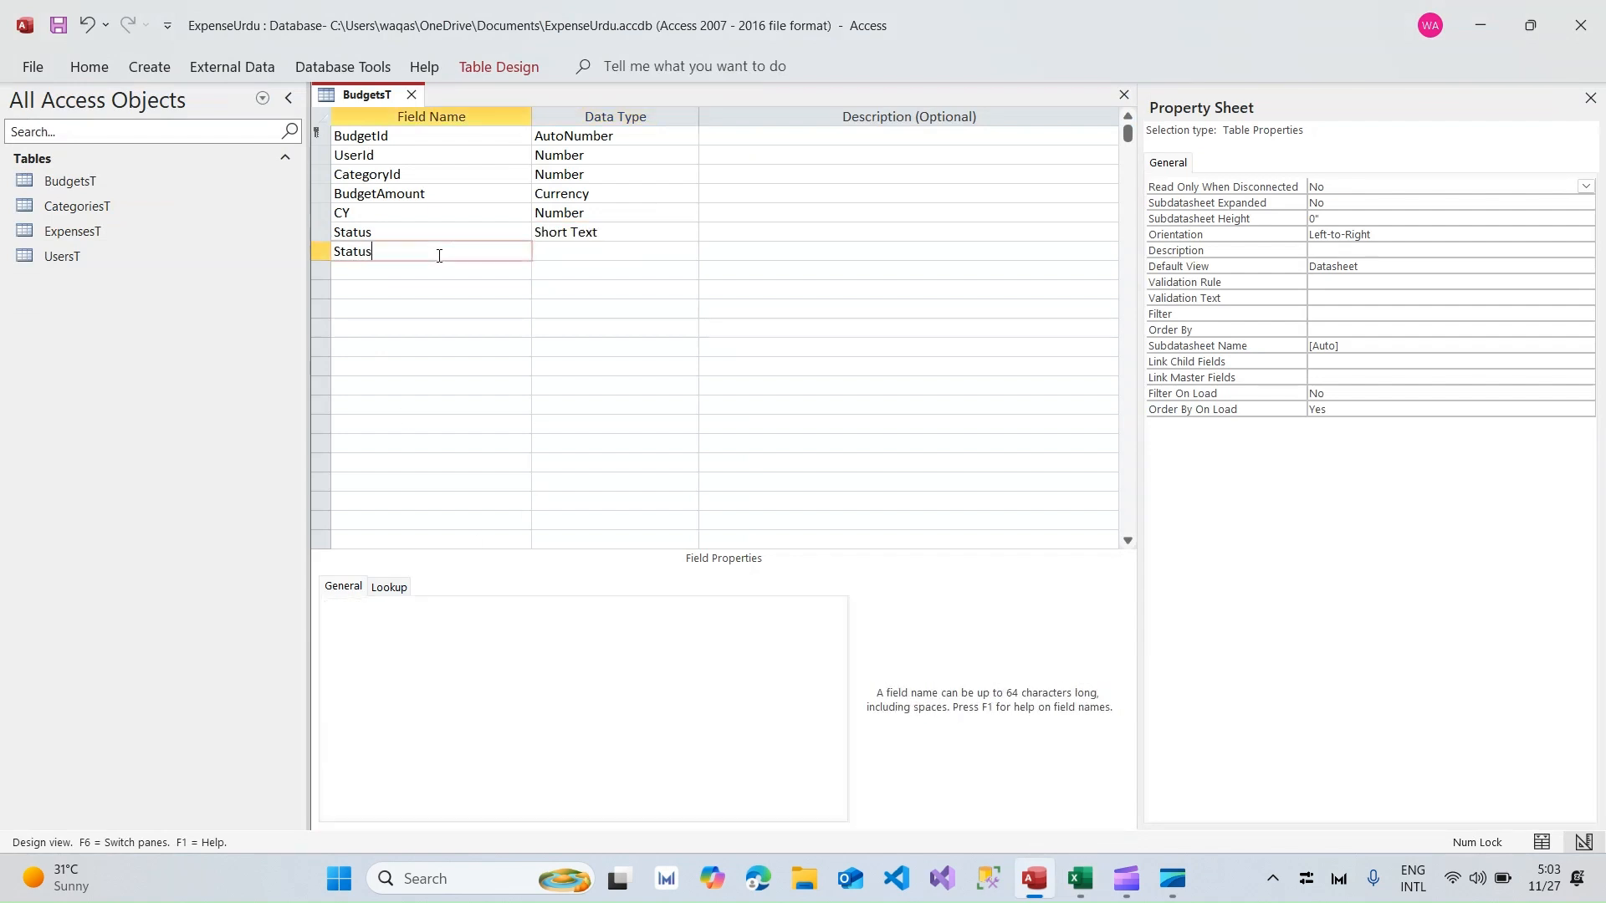
pyautogui.press('Tab')
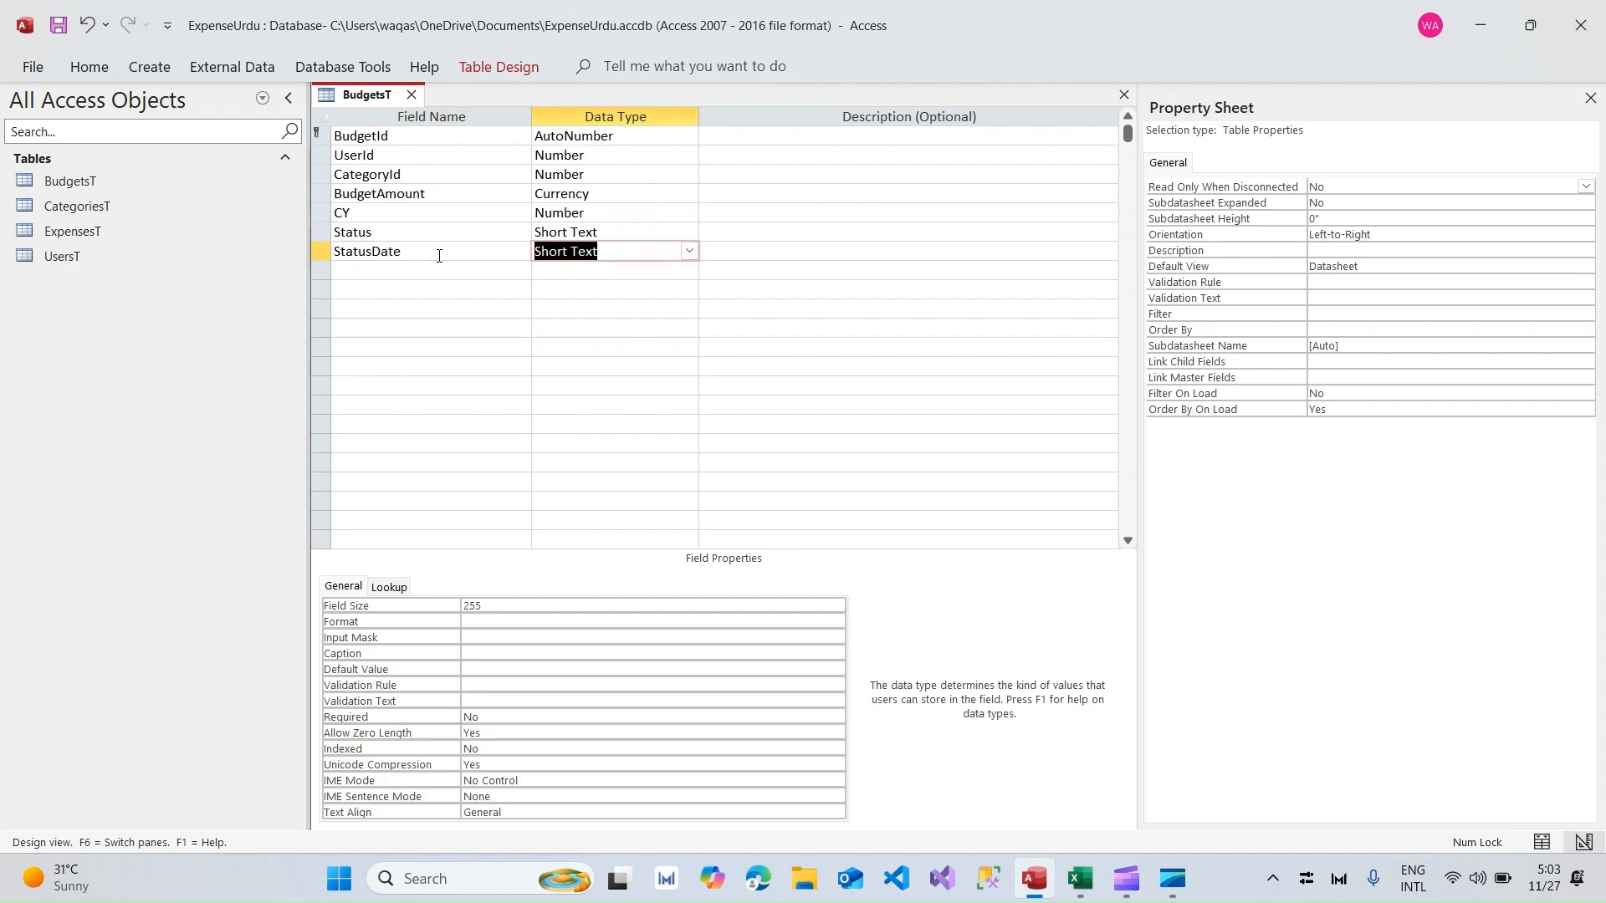
pyautogui.write('d')
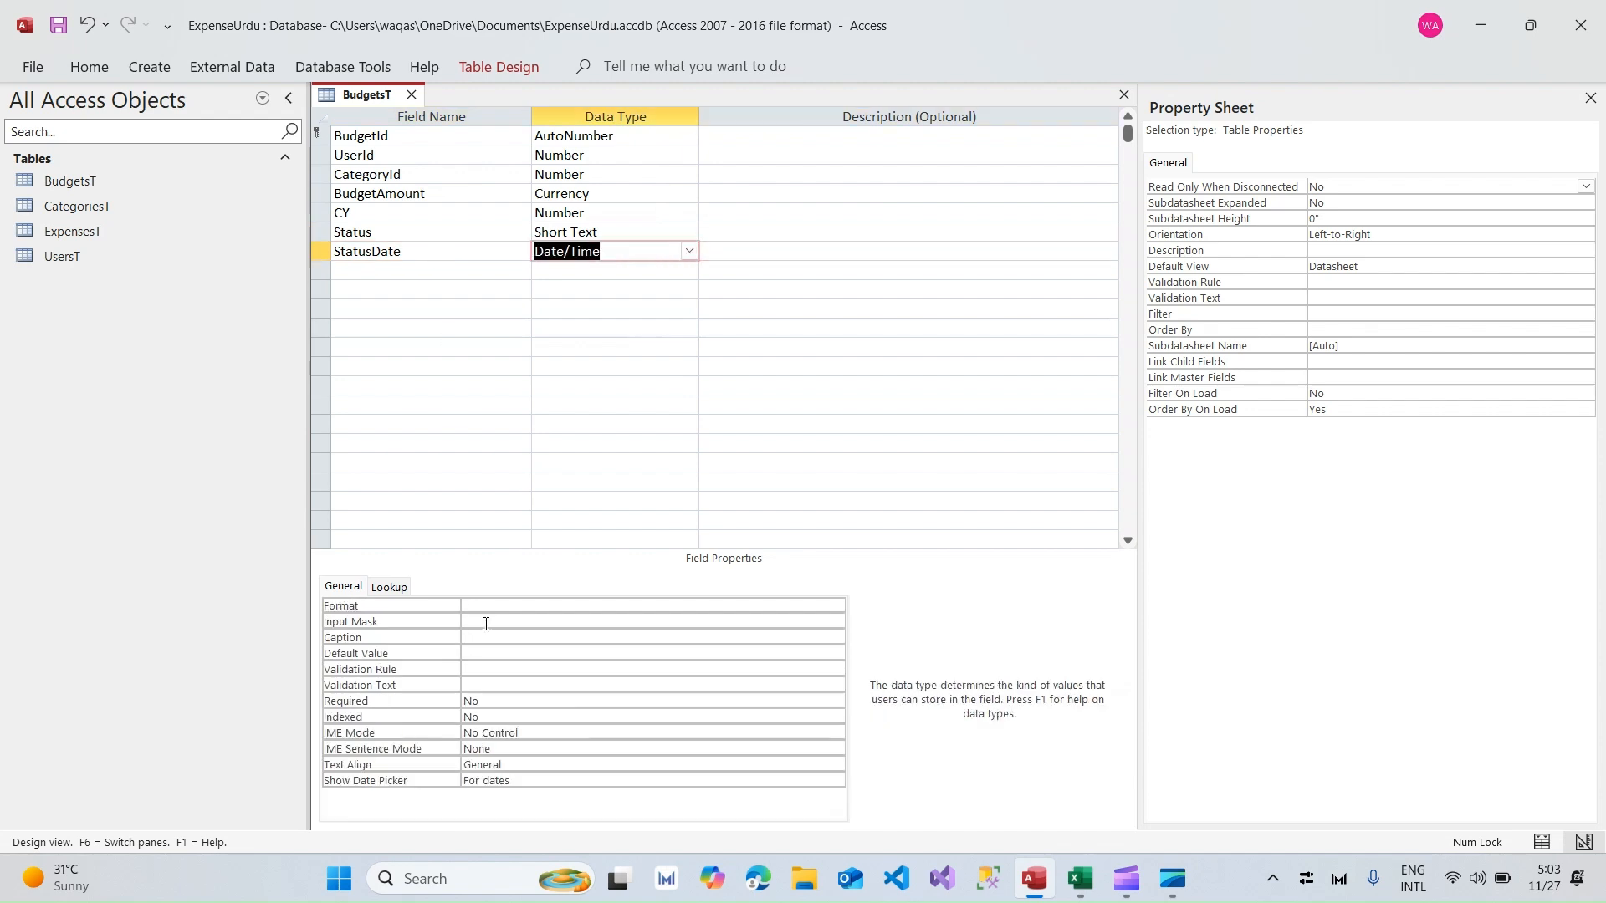
pyautogui.click(489, 605)
pyautogui.write('short Date')
pyautogui.press('Tab')
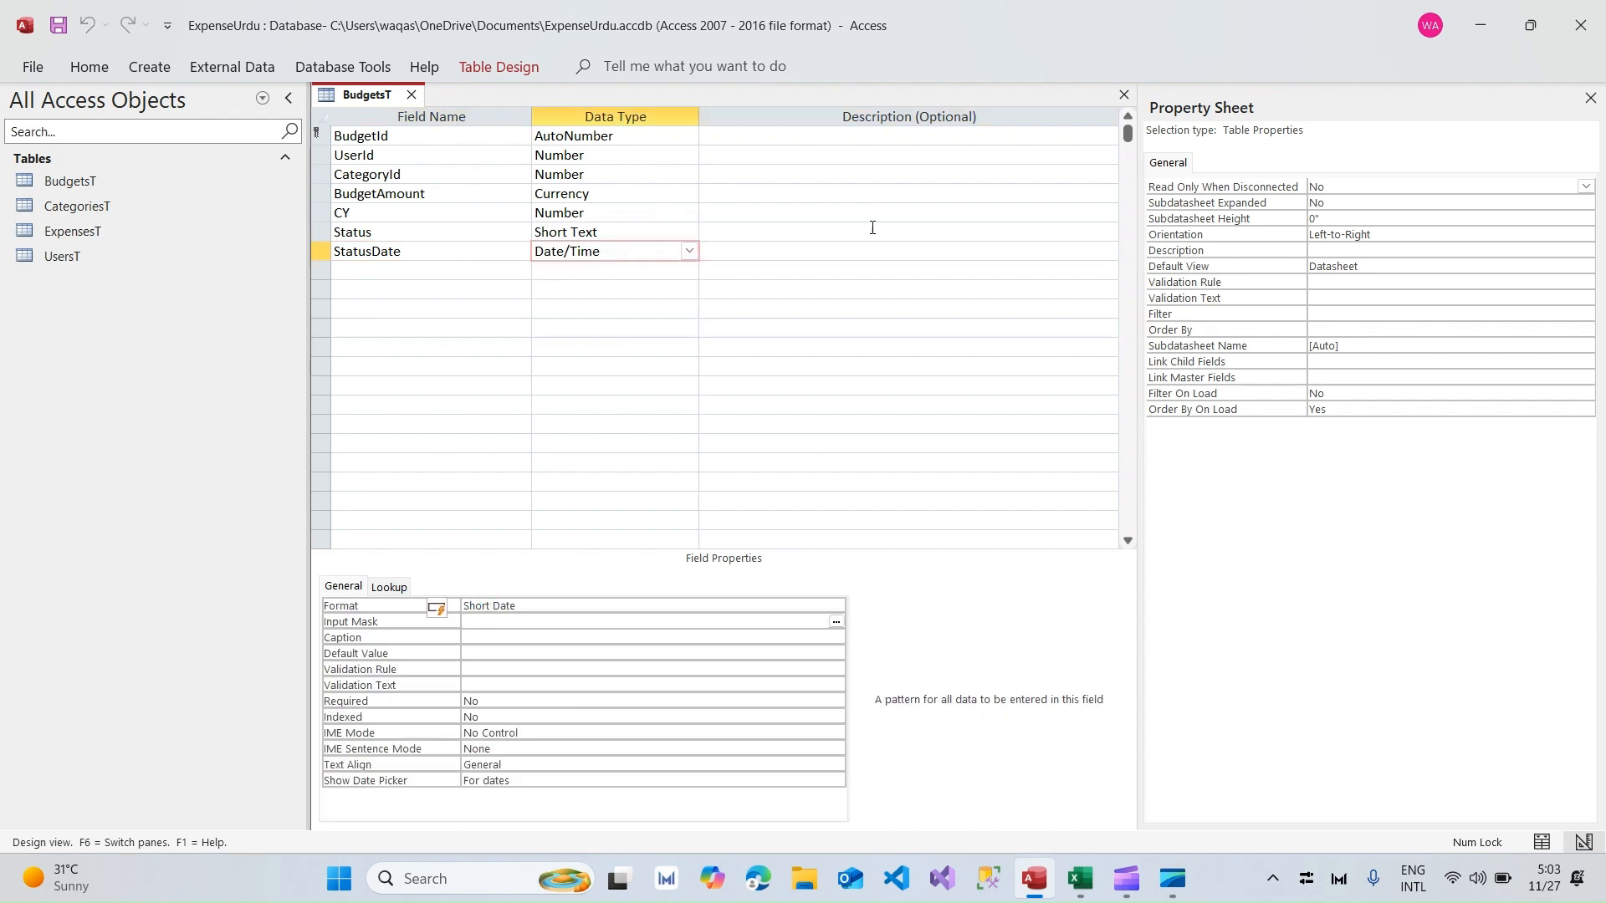
# Step: Switch BudgetsT to Datasheet view and set its datasheet font to Calibri
pyautogui.rightClick(372, 97)
pyautogui.click(440, 240)
pyautogui.click(88, 67)
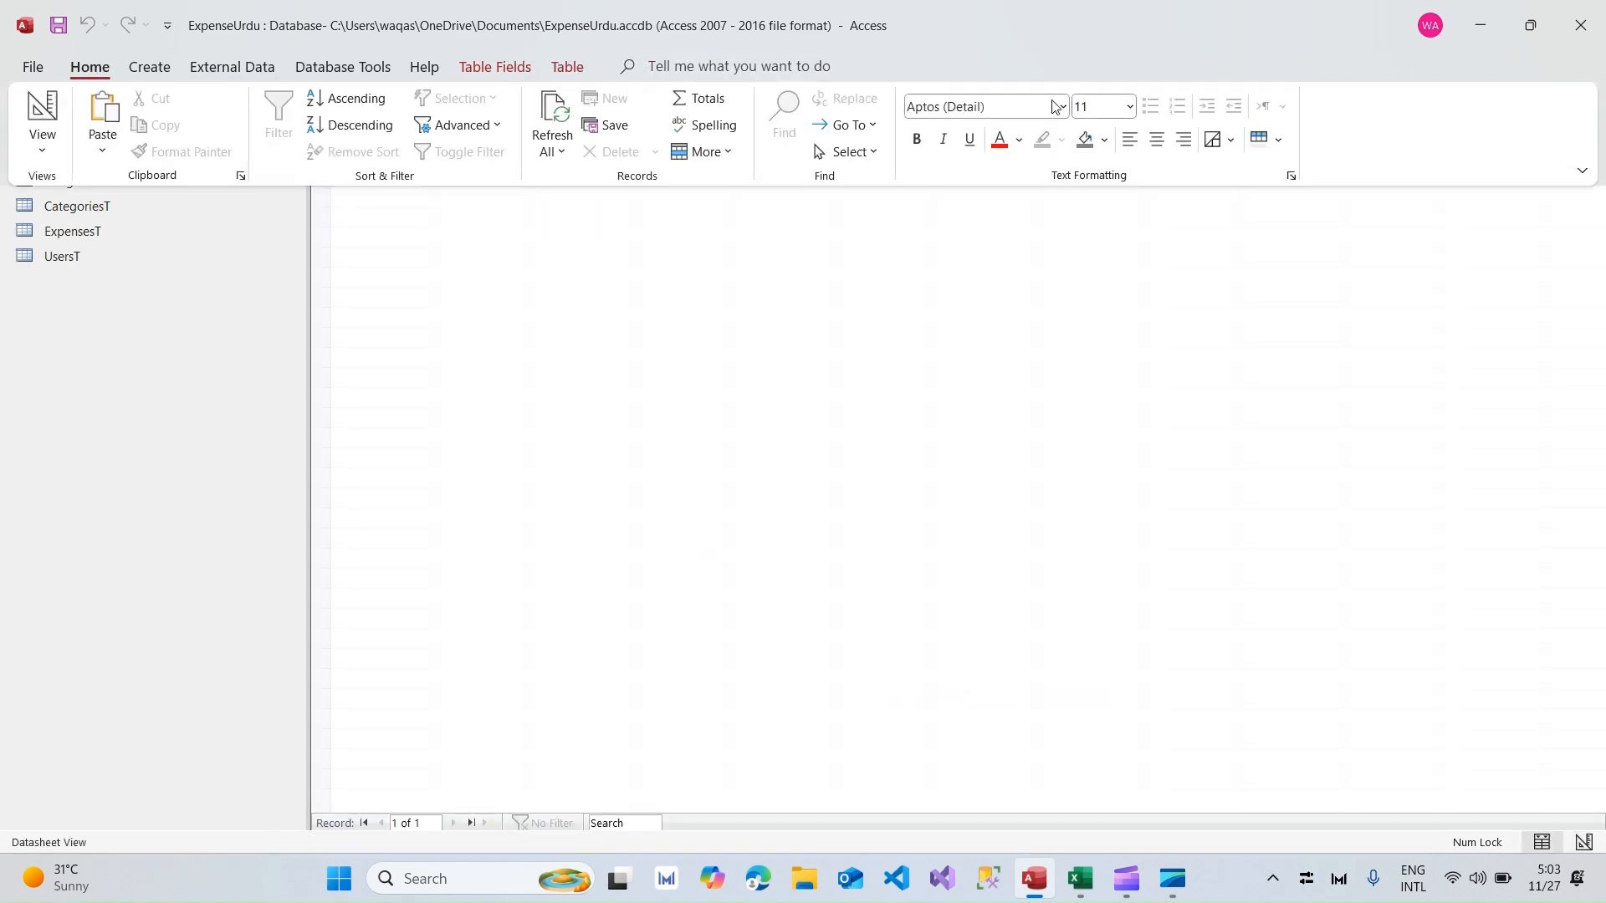
pyautogui.click(989, 107)
pyautogui.write('Calibri')
pyautogui.press('Tab')
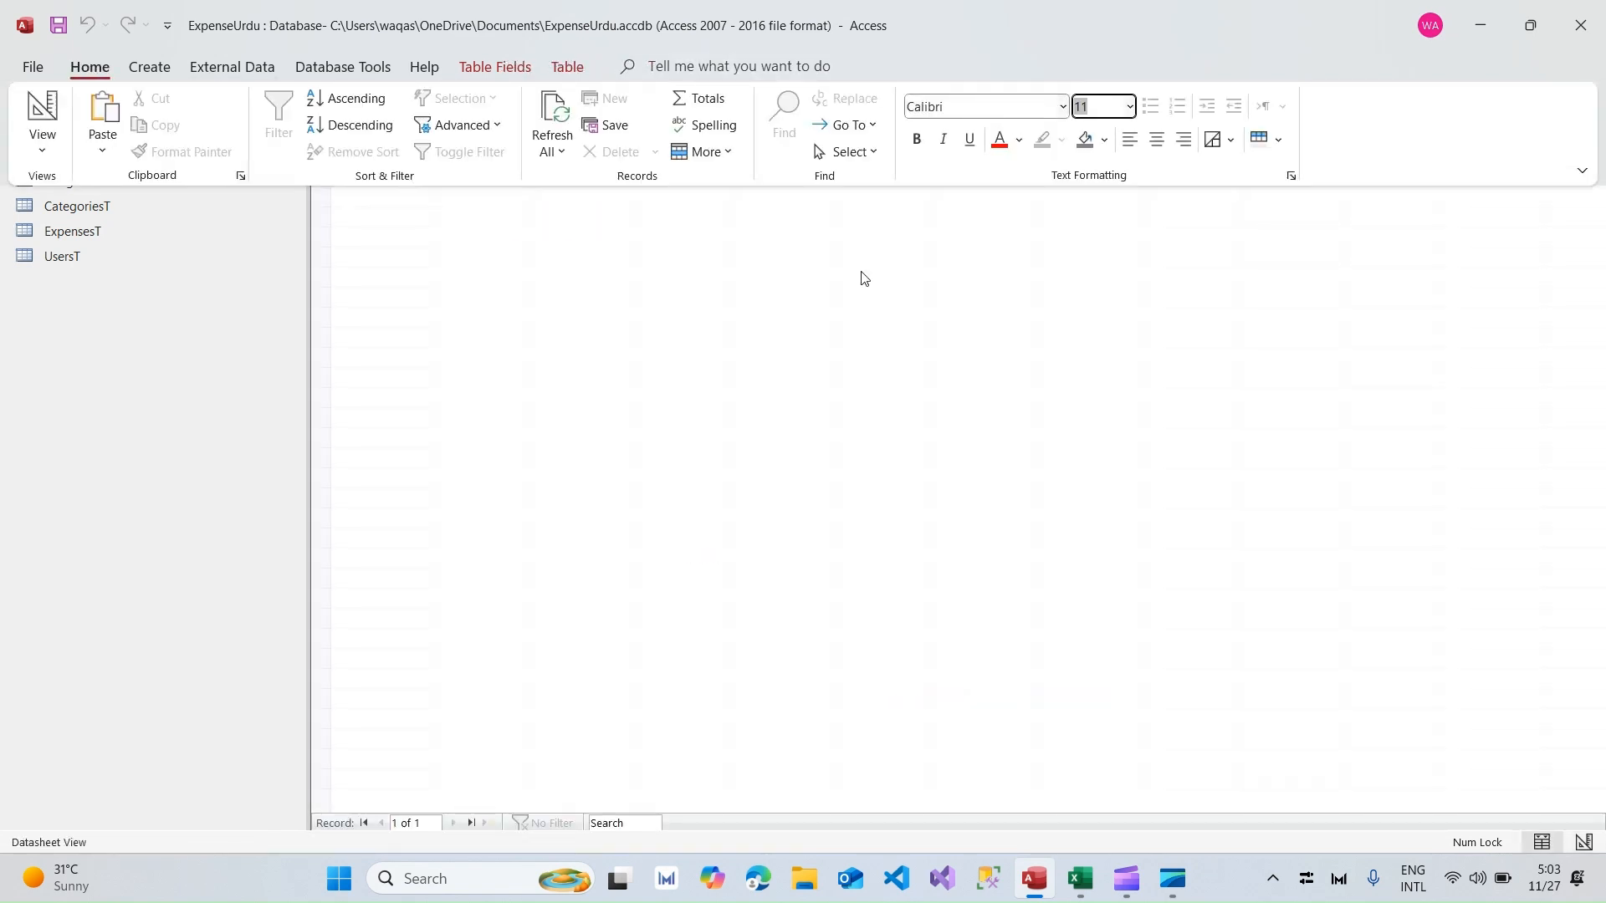
pyautogui.click(622, 381)
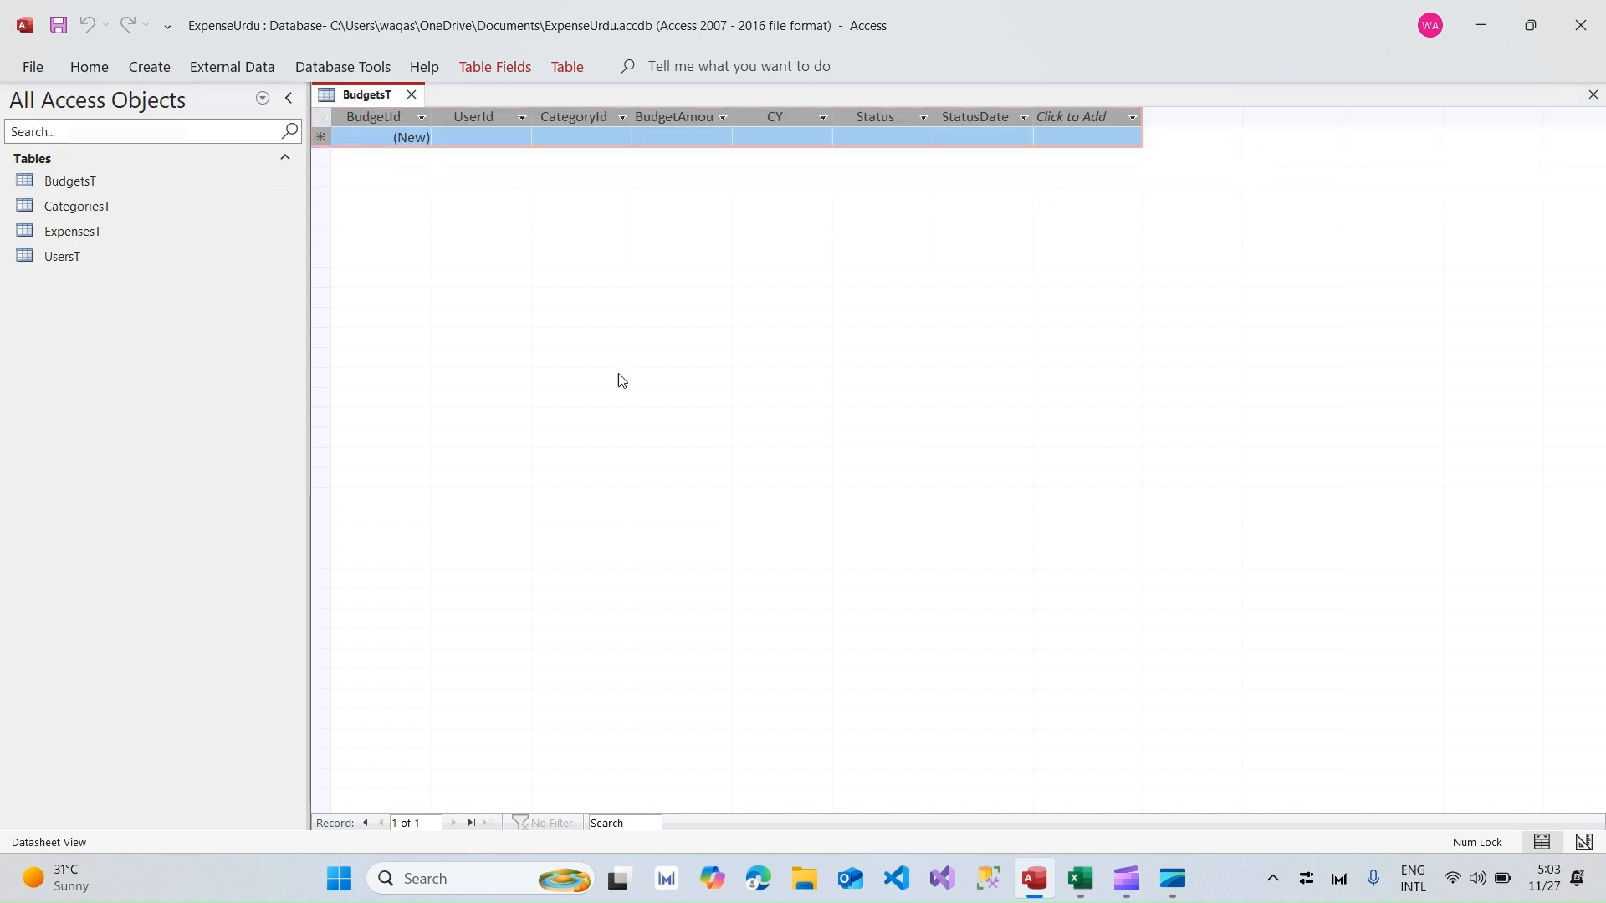
# Step: Open ExpensesT in Datasheet view and set its datasheet font to Calibri
pyautogui.doubleClick(73, 233)
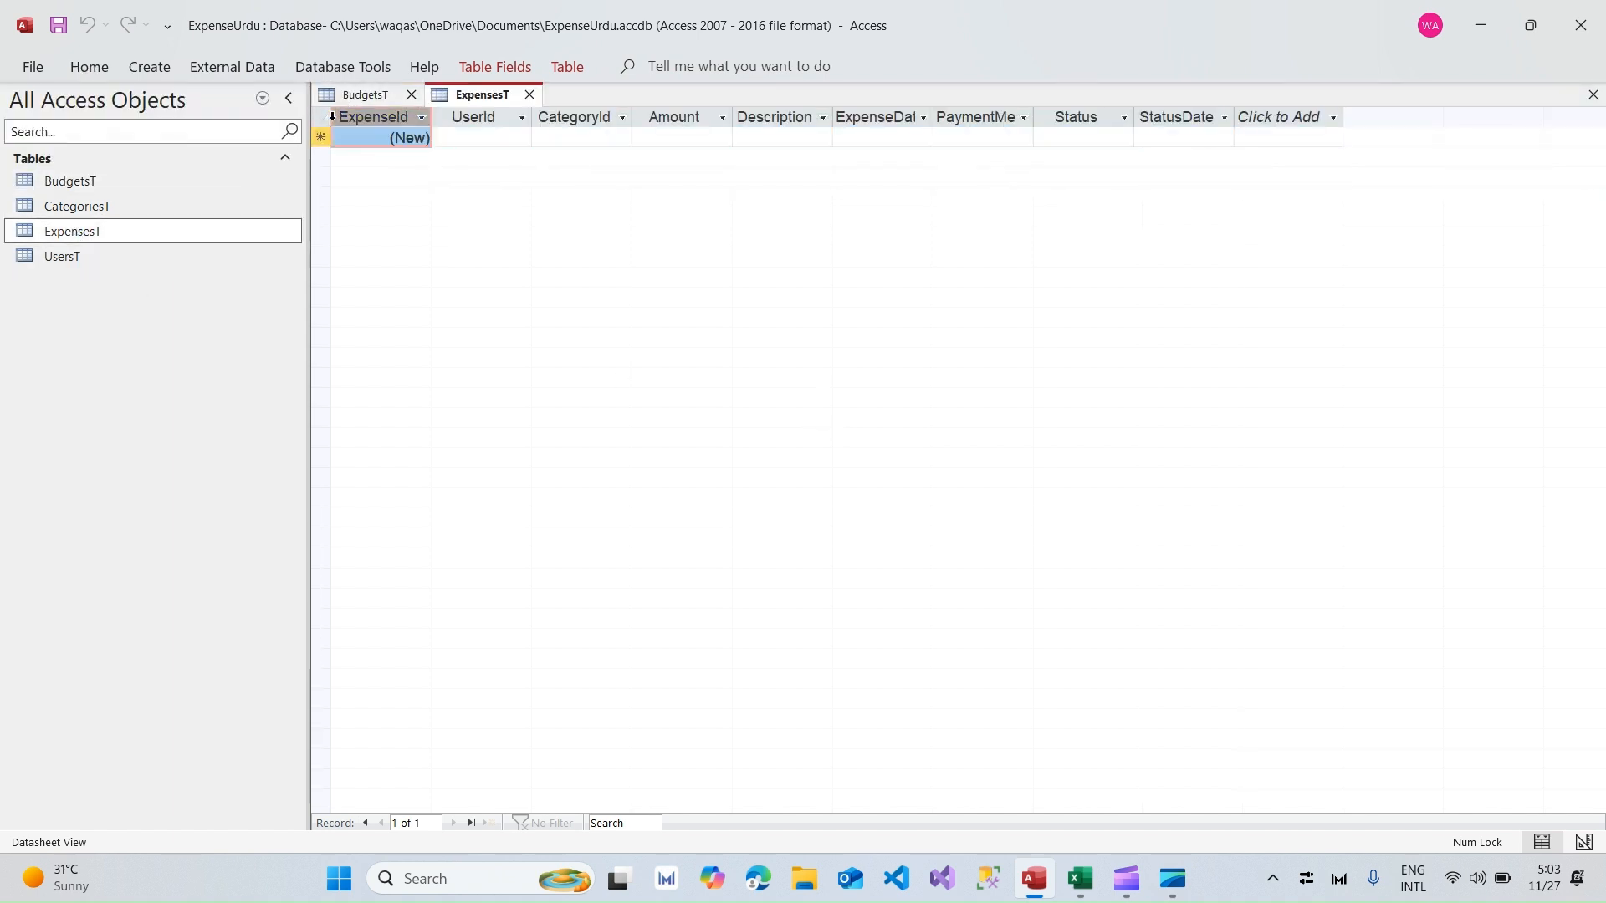
pyautogui.click(946, 107)
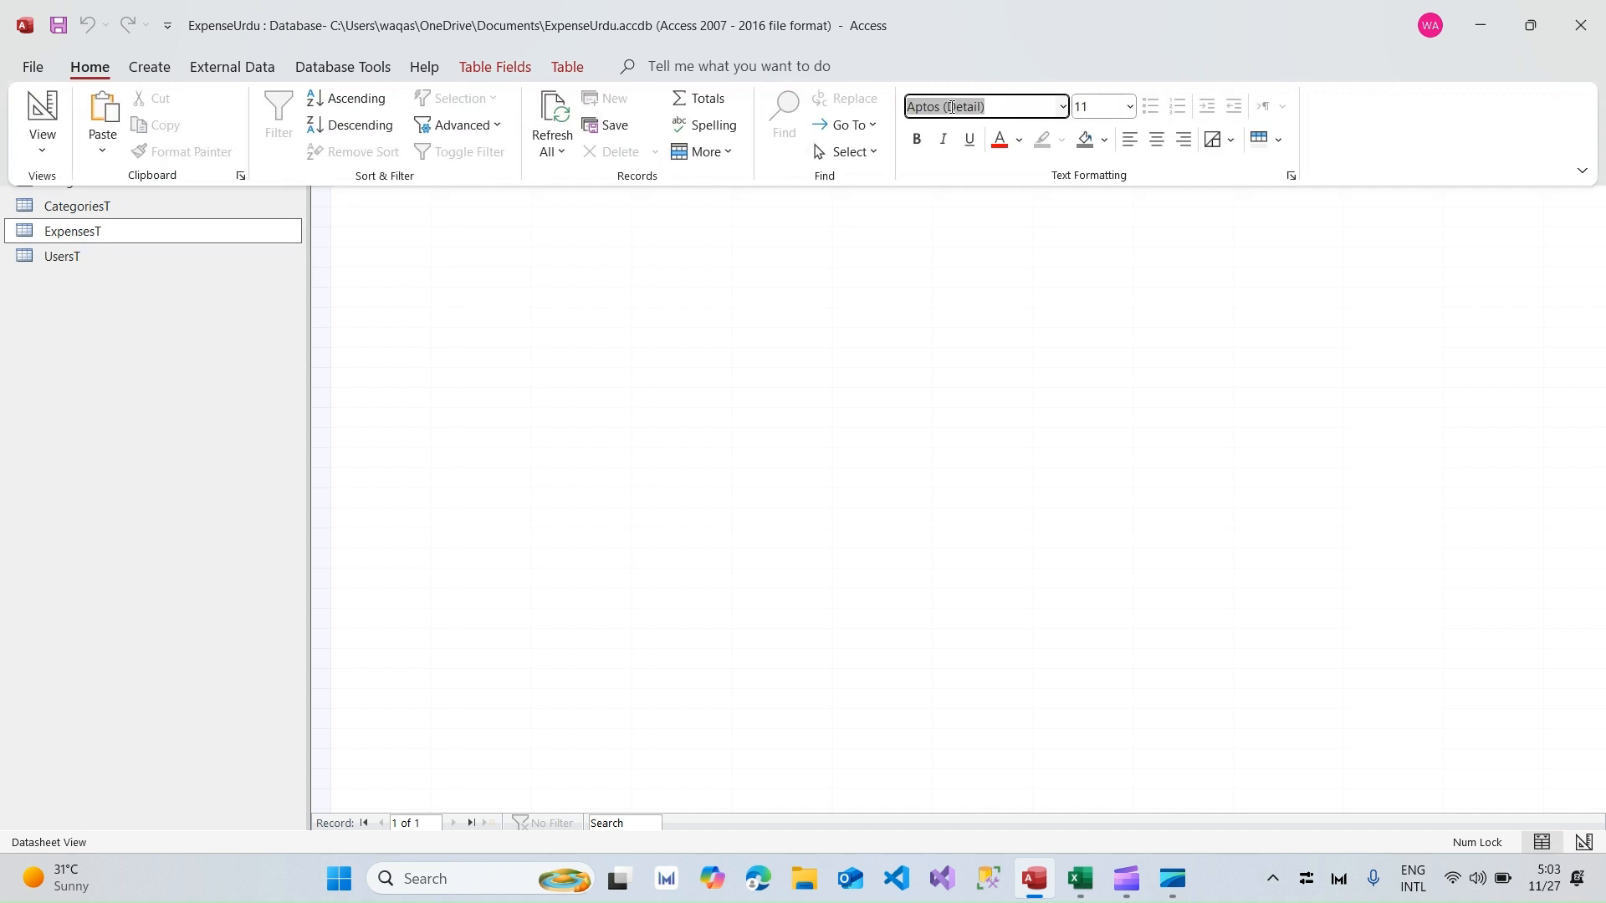
pyautogui.write('Calibri')
pyautogui.press('Tab')
pyautogui.click(809, 368)
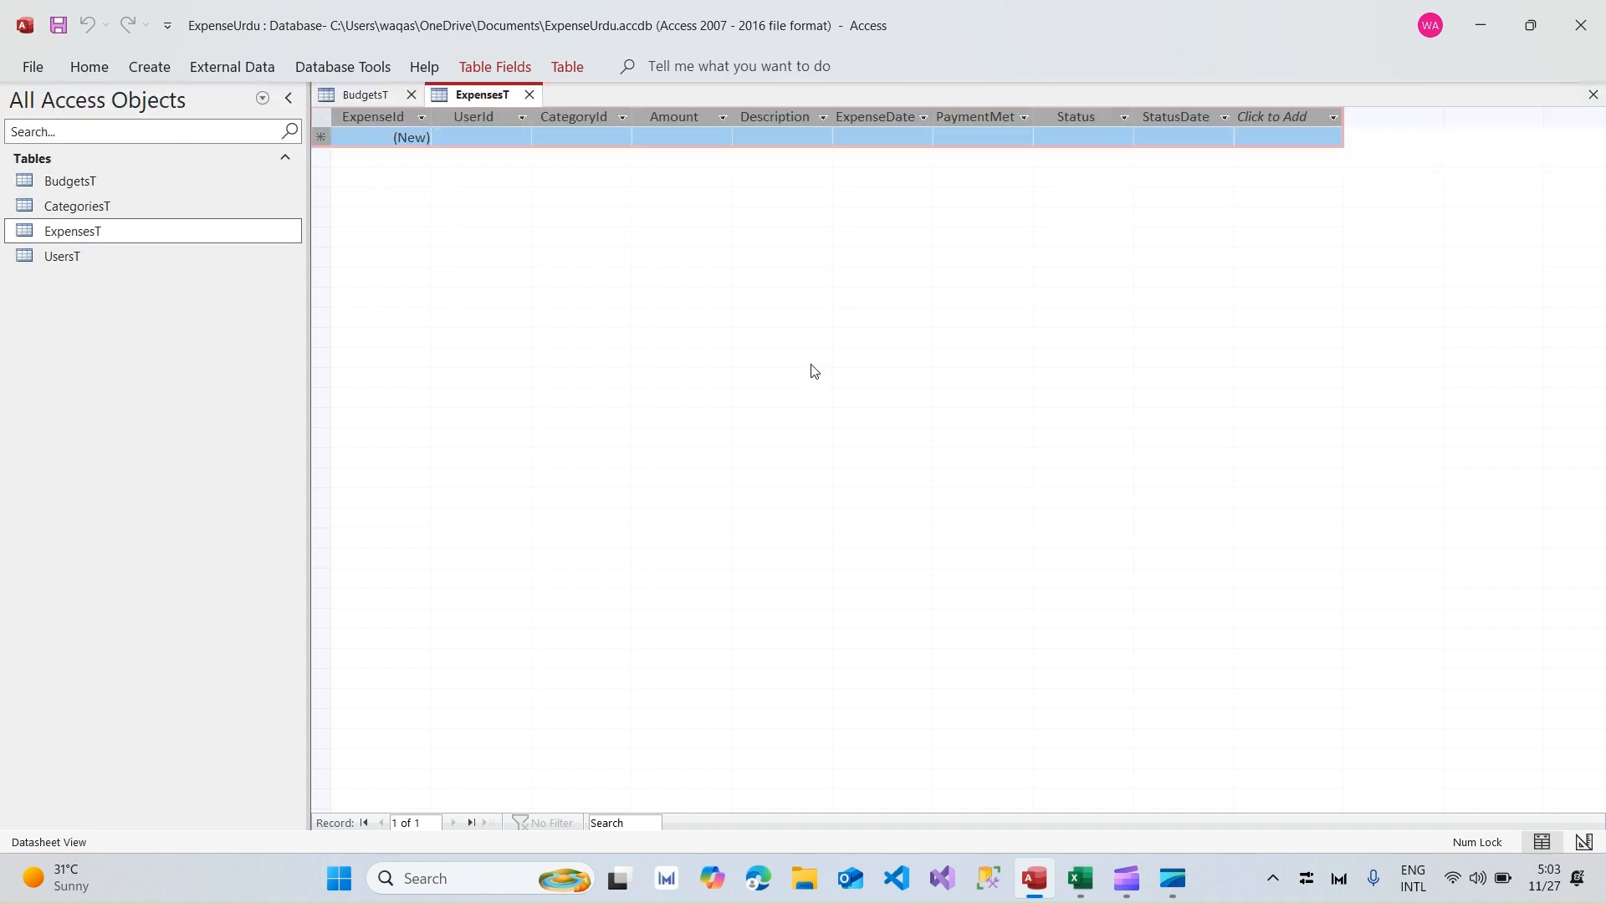
# Step: Open CategoriesT and UsersT to check their datasheets, and review the table definitions in the Excel plan
pyautogui.click(98, 181)
pyautogui.doubleClick(100, 207)
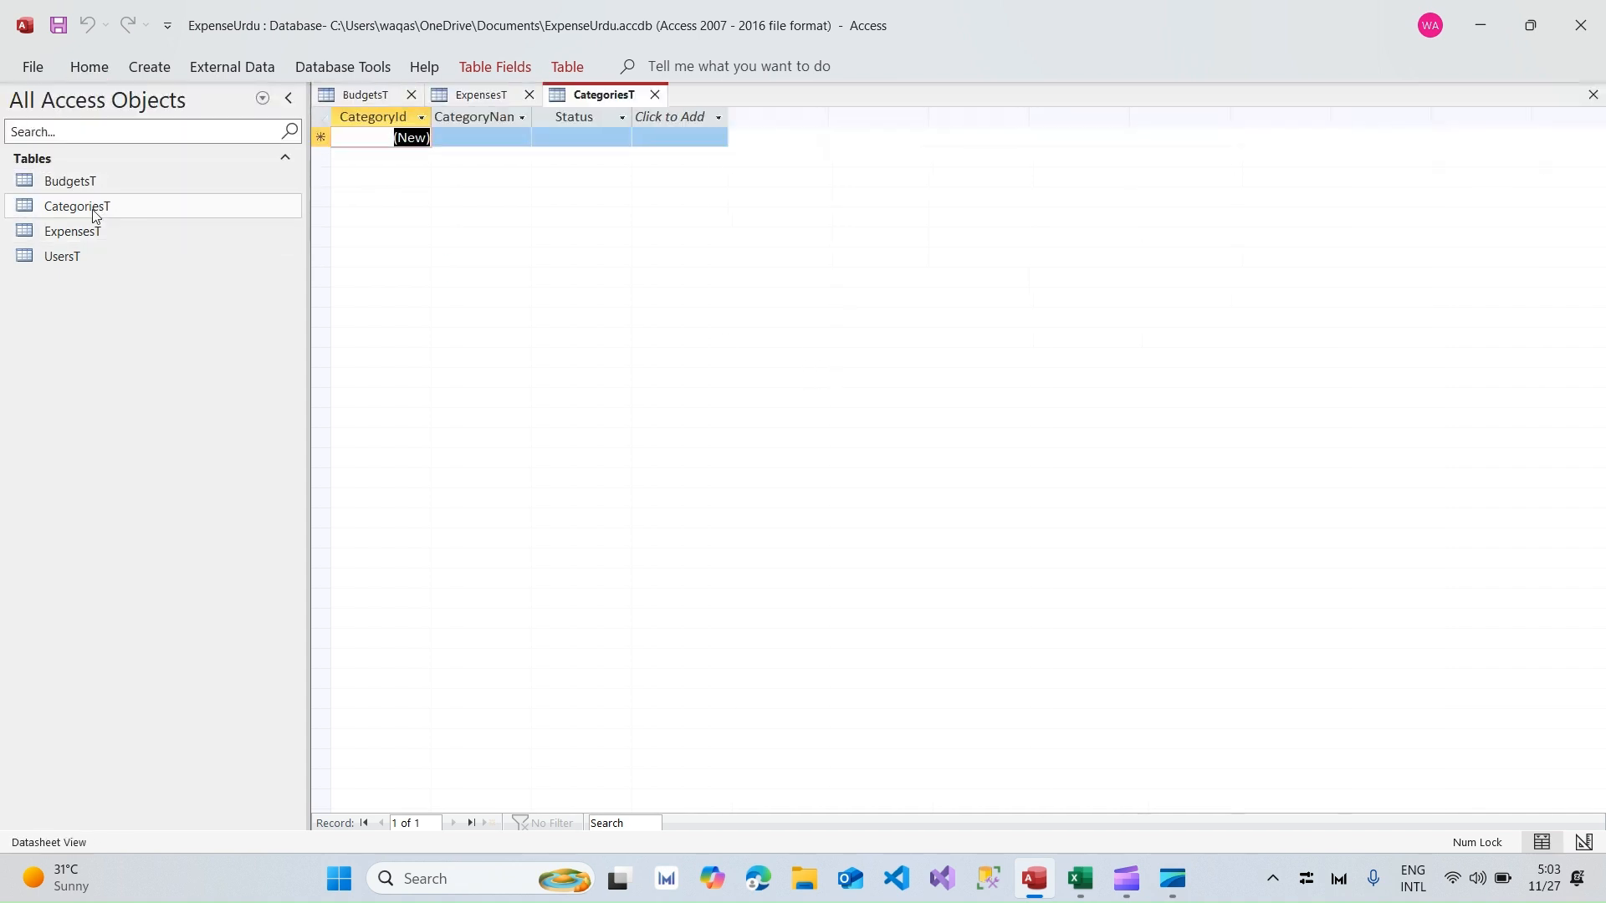
pyautogui.doubleClick(67, 256)
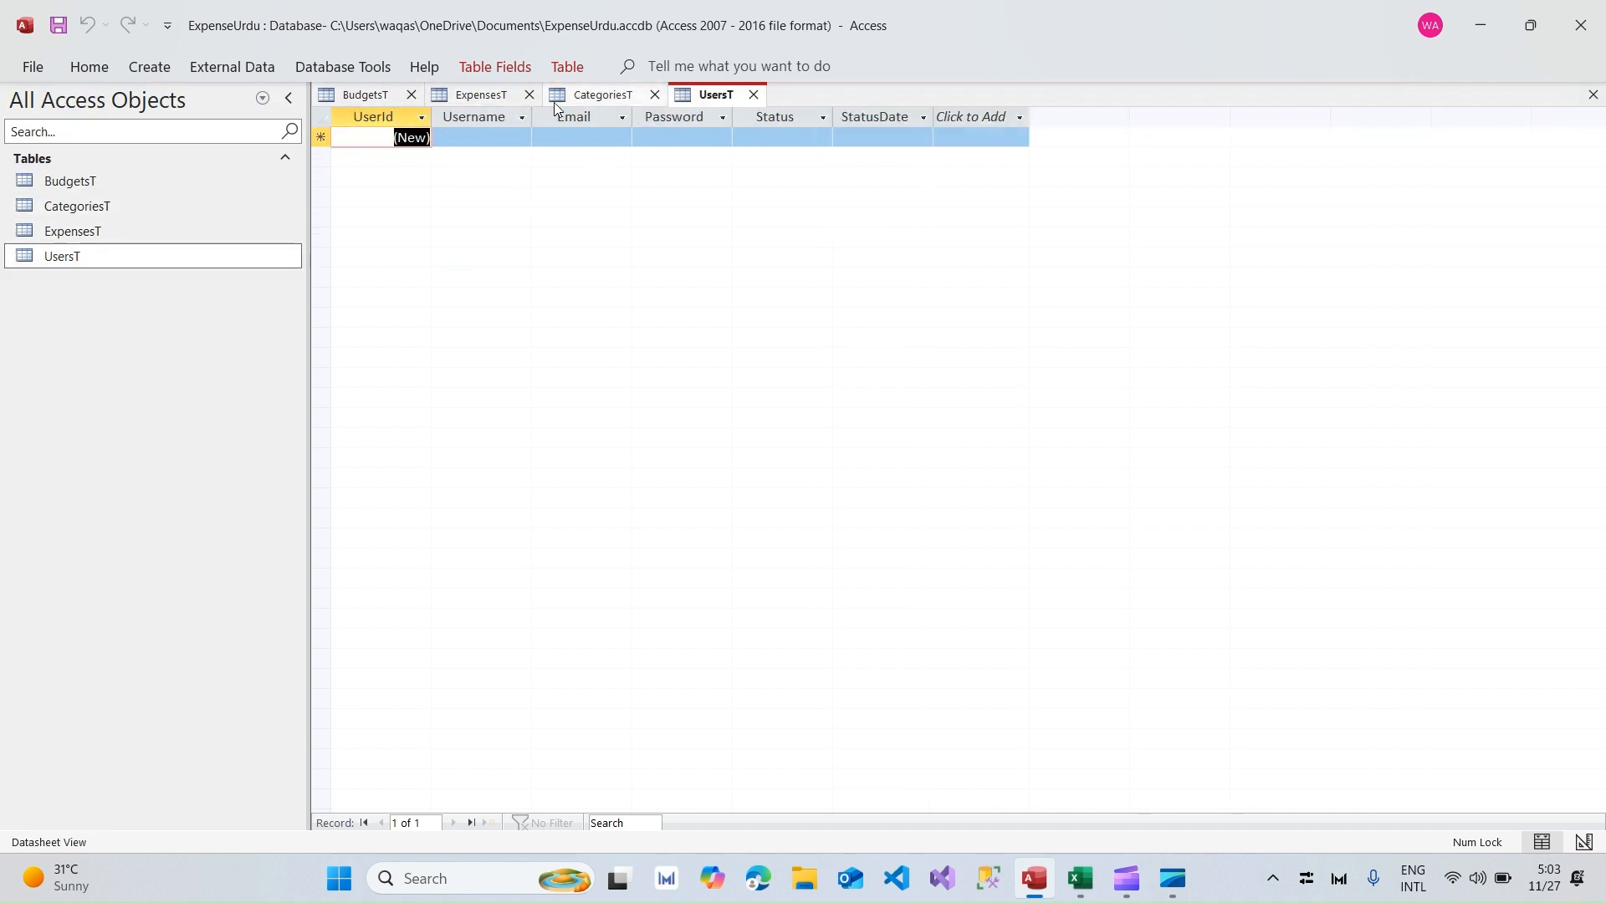
pyautogui.hotkey('alt', 'Tab')
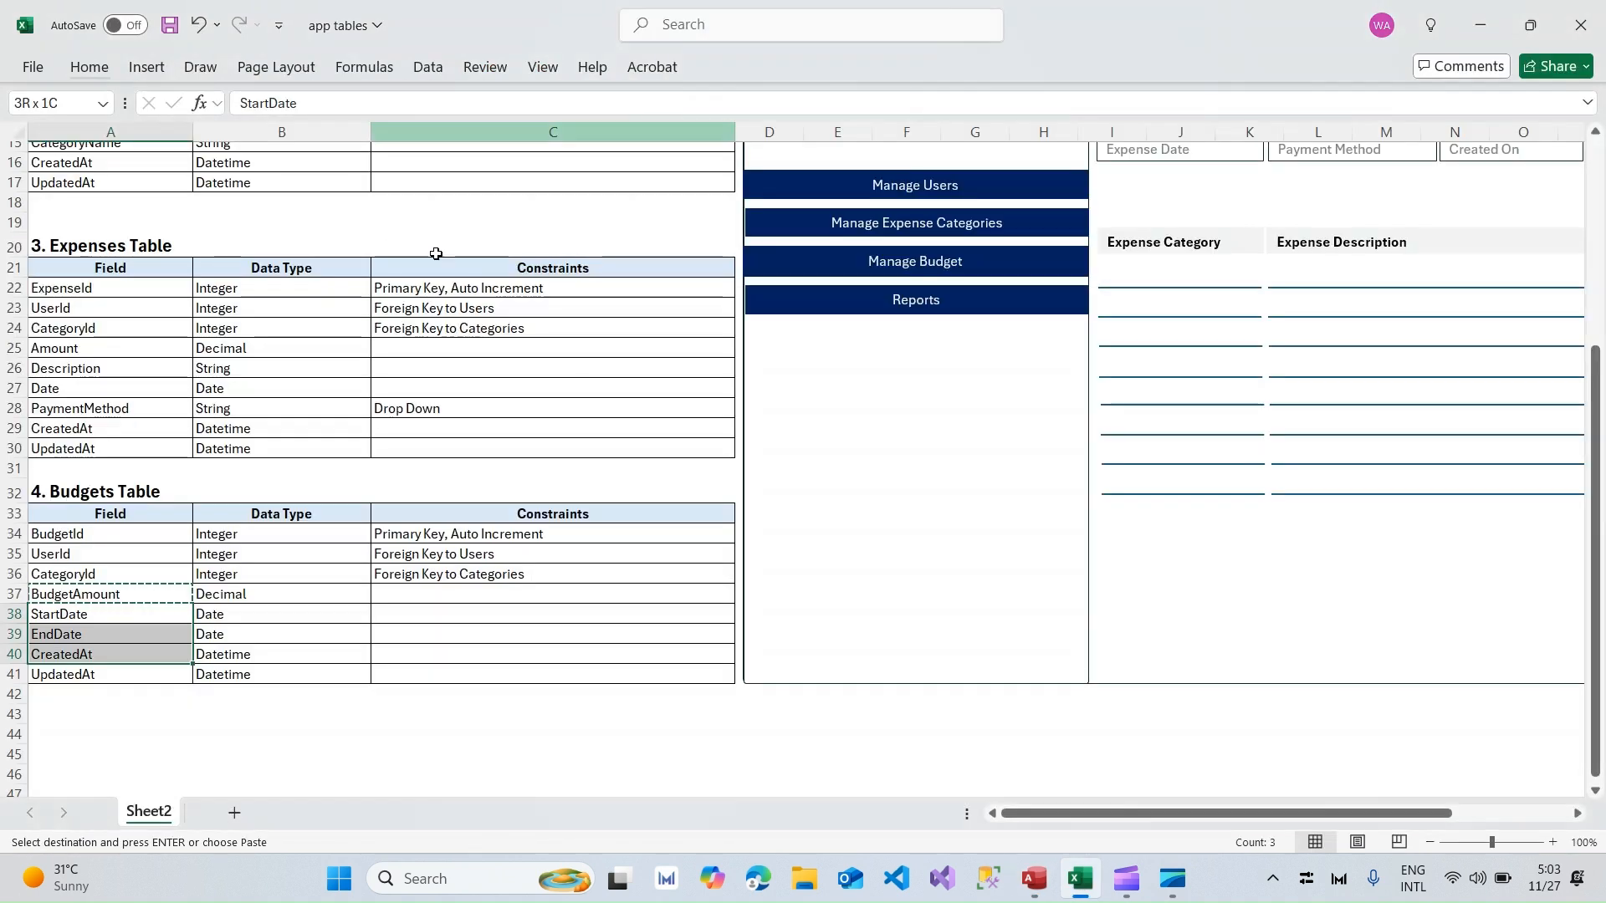
pyautogui.click(310, 658)
pyautogui.scroll(5, 309, 657)
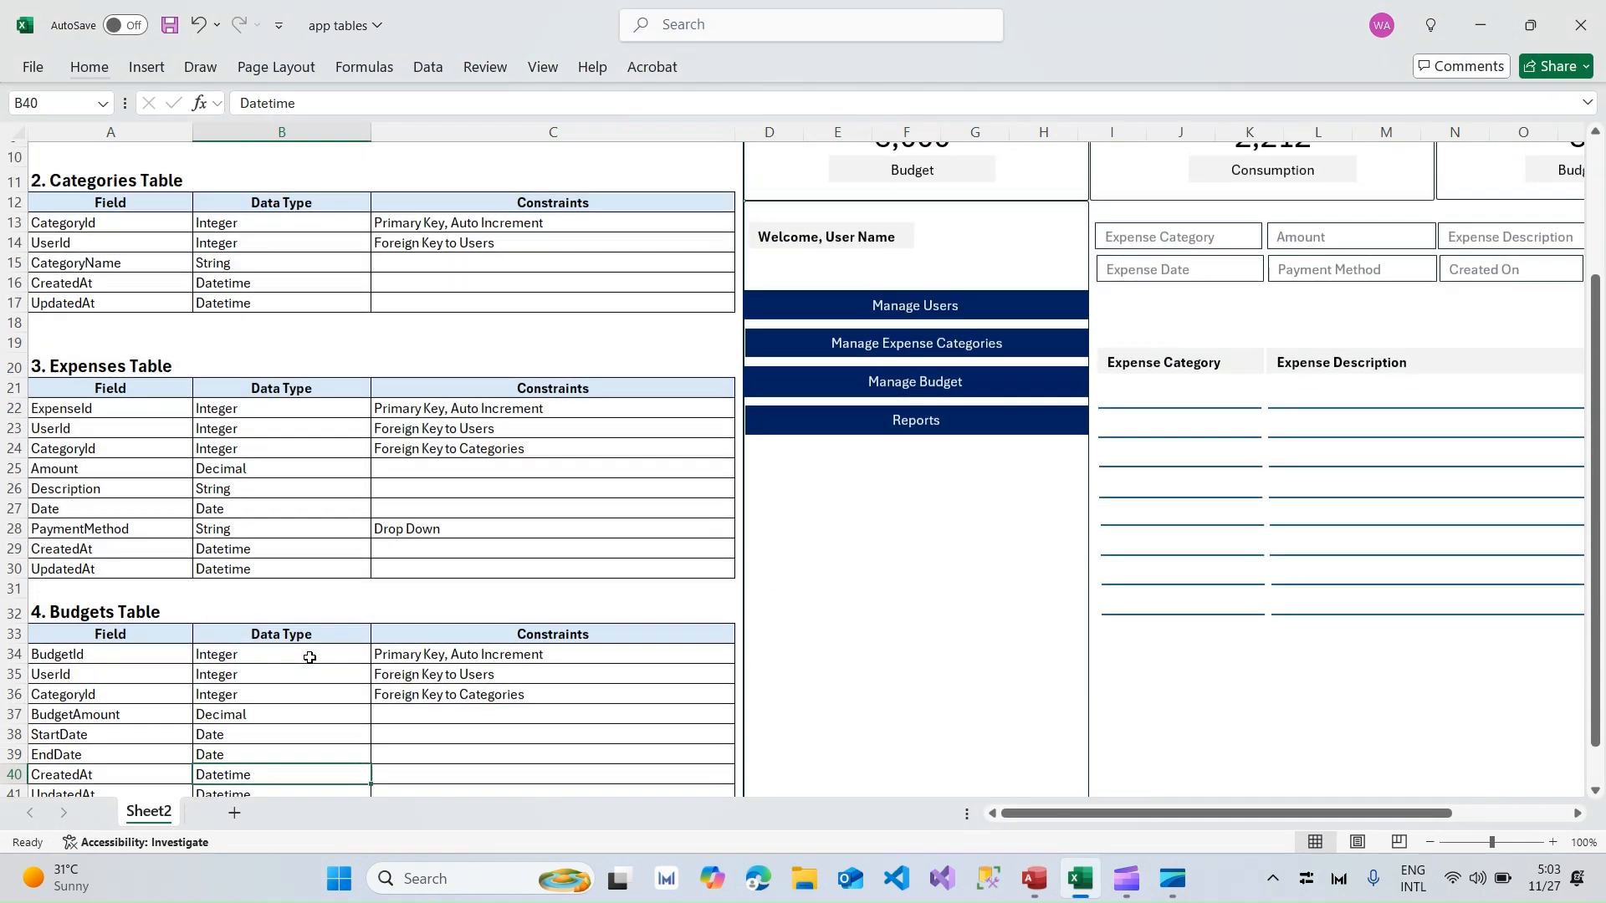
pyautogui.hotkey('alt', 'Tab')
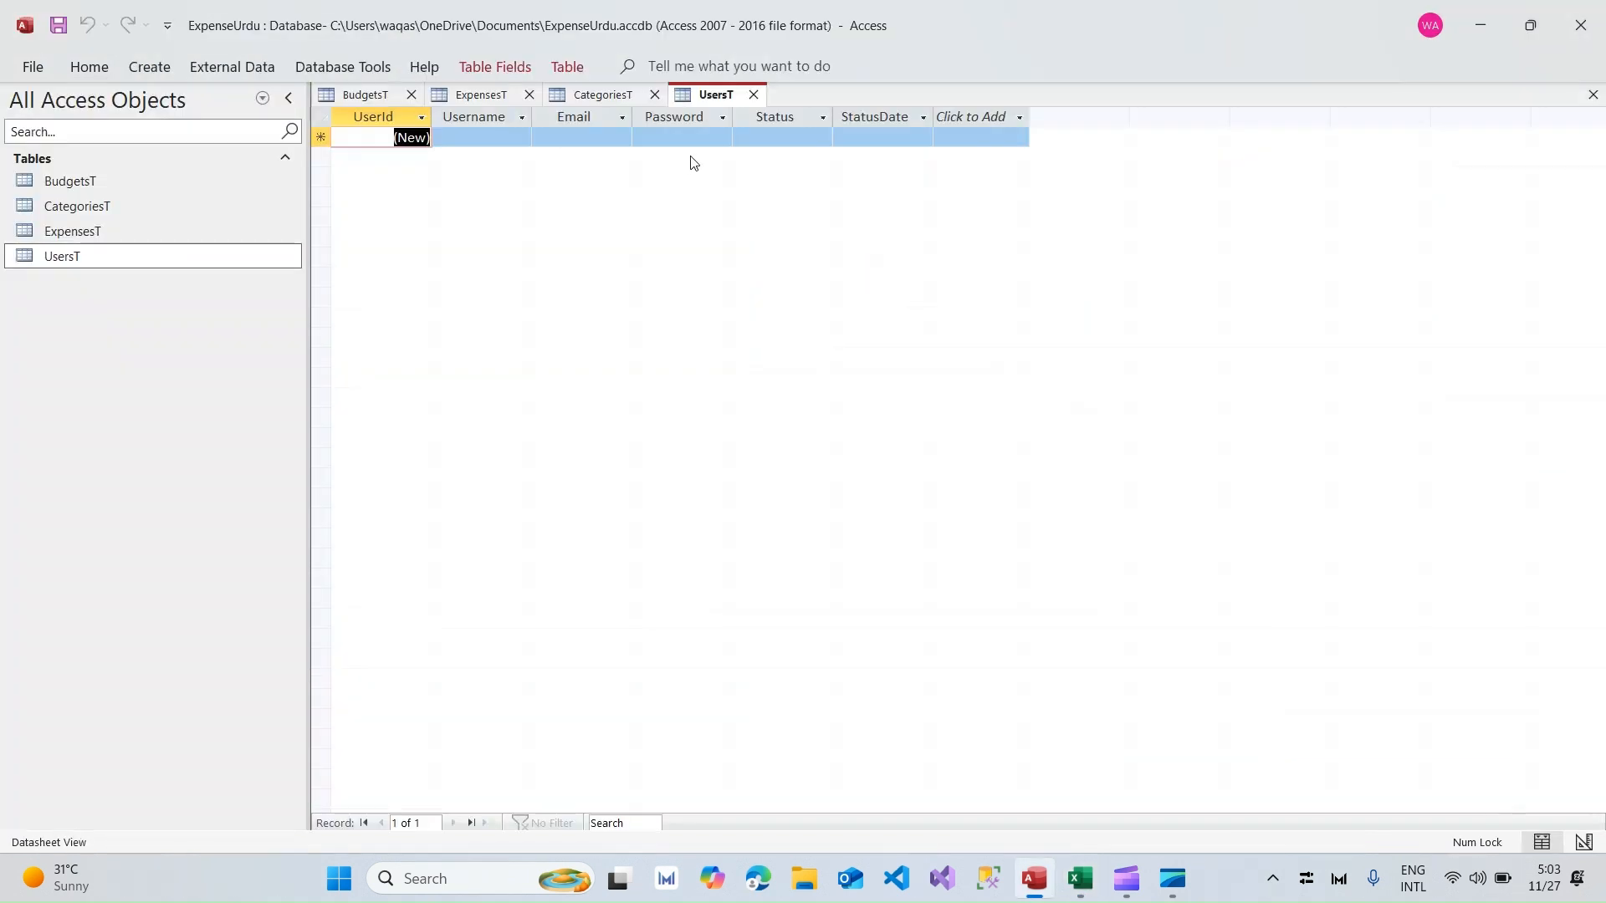
# Step: Close the UsersT, CategoriesT, ExpensesT and BudgetsT datasheets
pyautogui.click(753, 96)
pyautogui.click(654, 95)
pyautogui.click(529, 94)
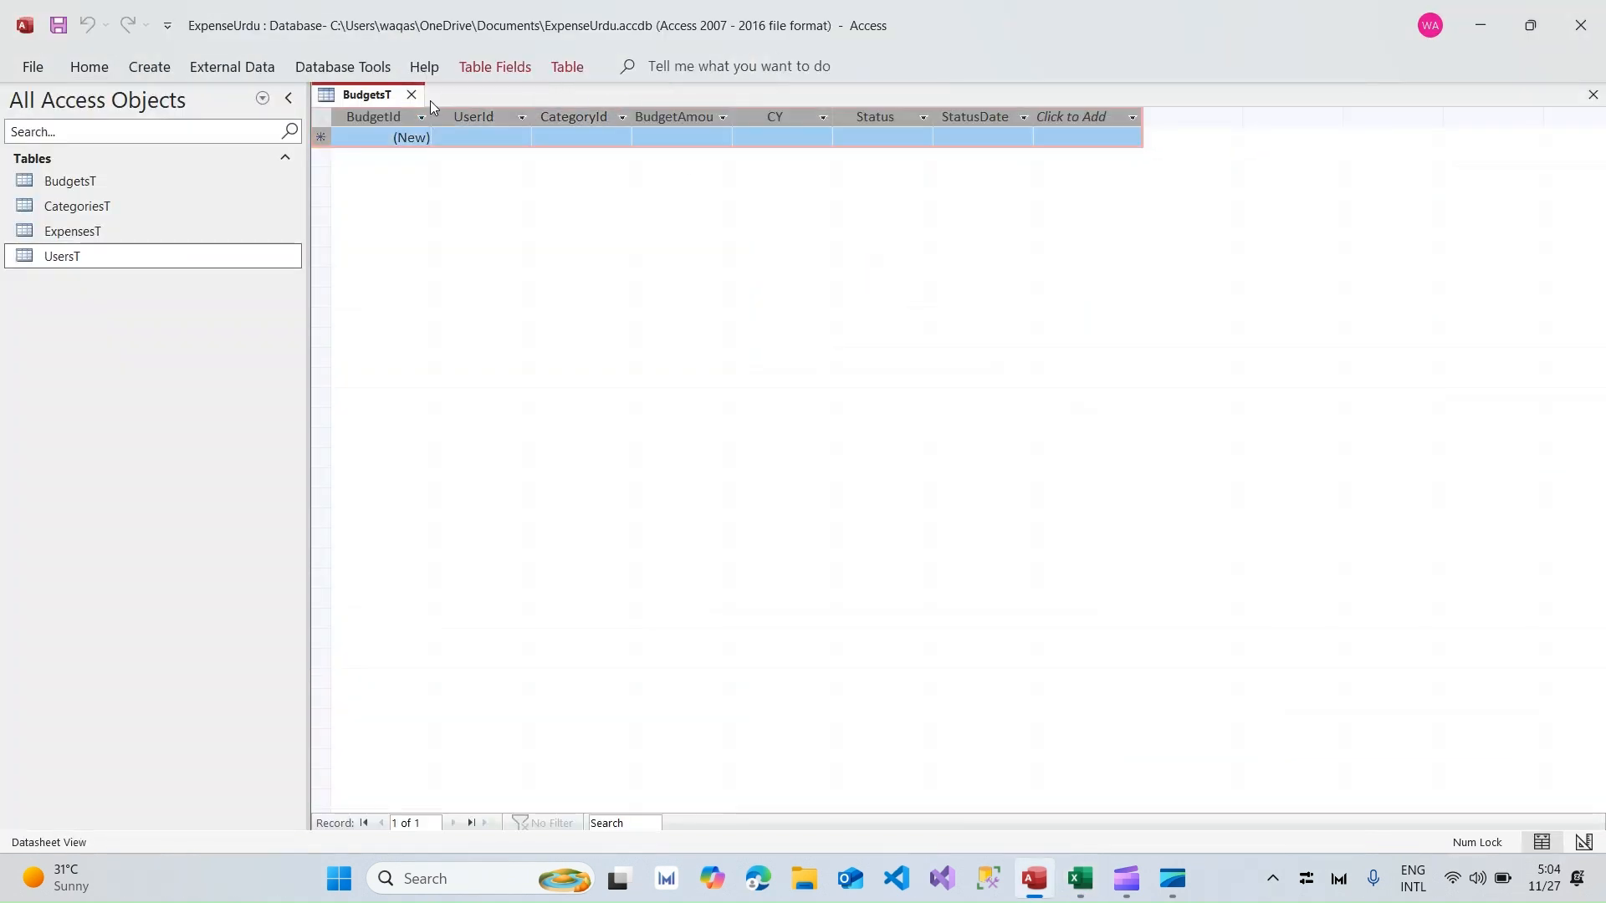
pyautogui.click(411, 95)
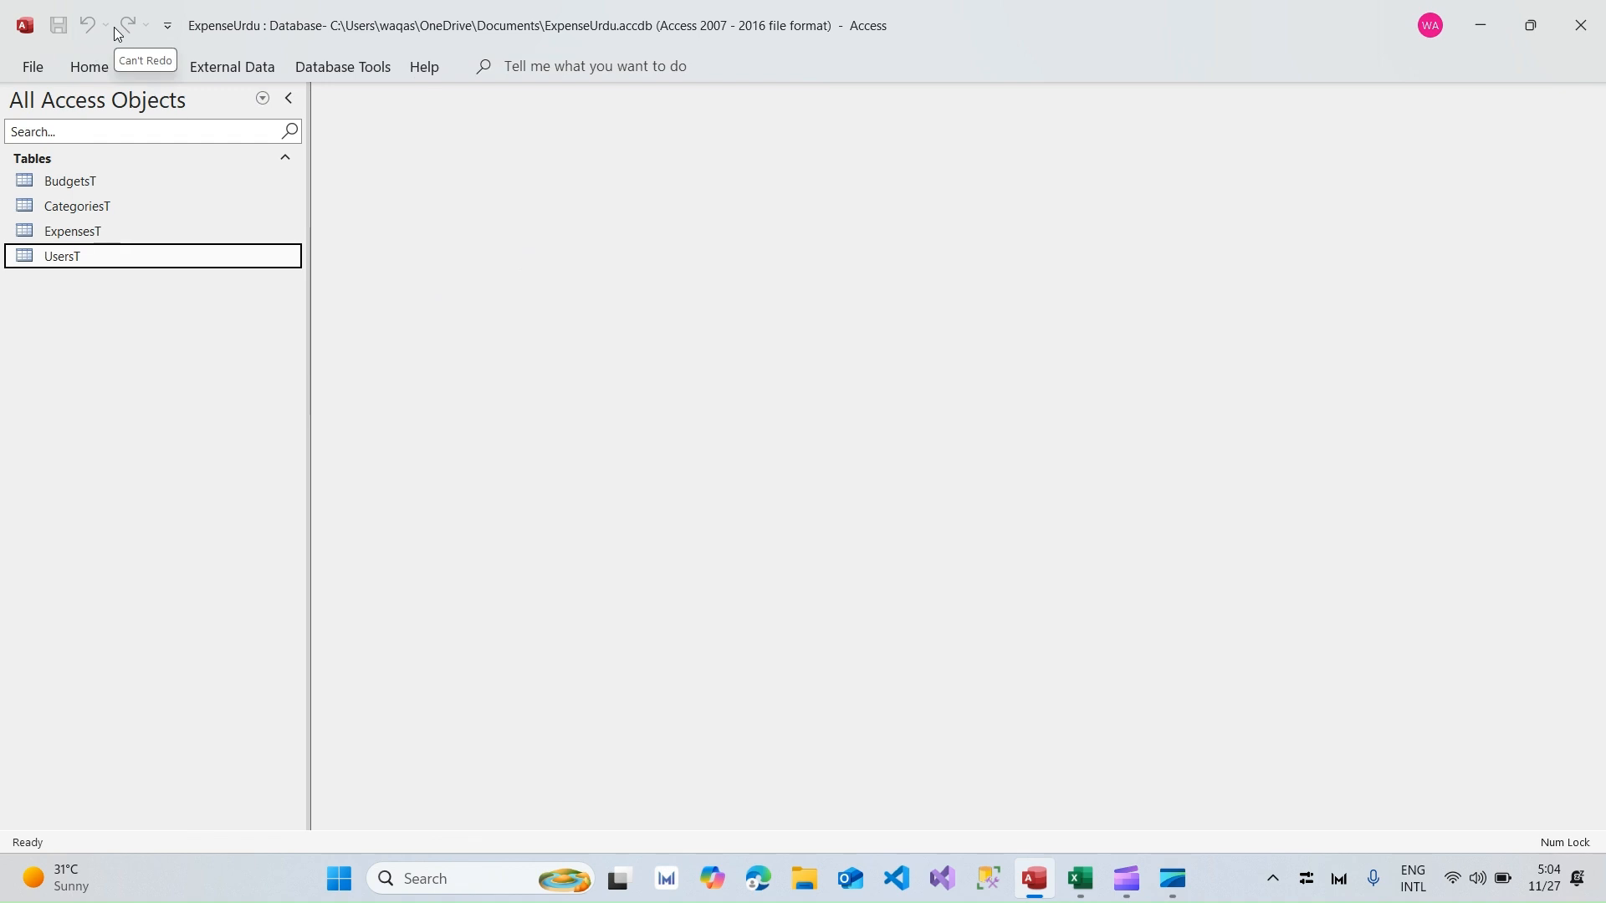
# Step: Open UsersT and ExpensesT to compare their UserId columns, and close UsersT
pyautogui.doubleClick(73, 261)
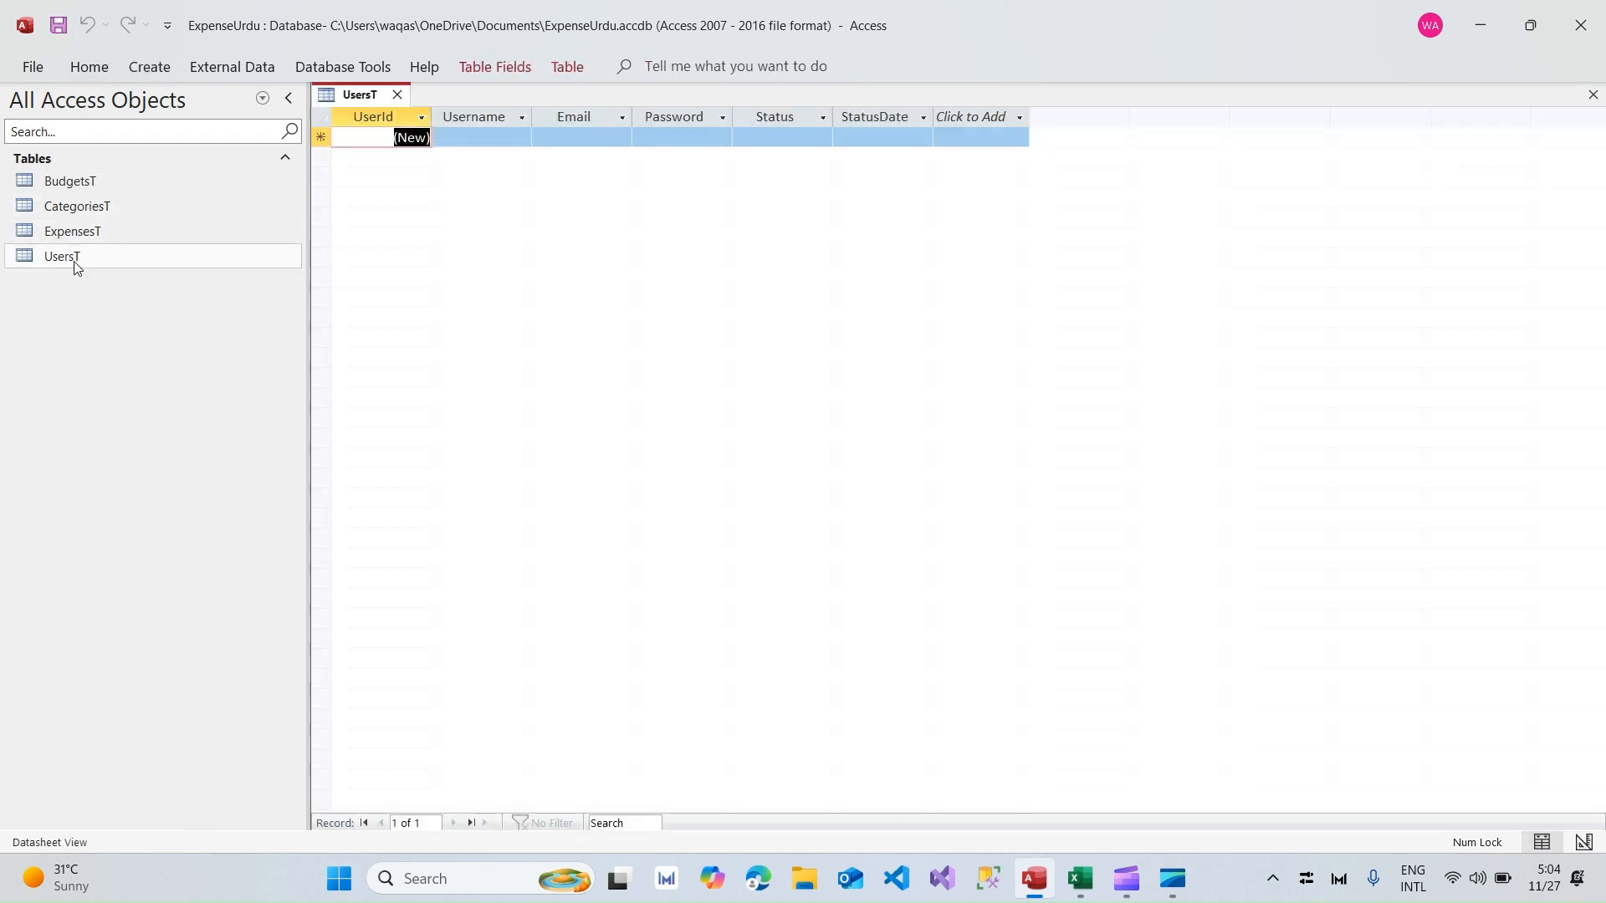
pyautogui.click(377, 117)
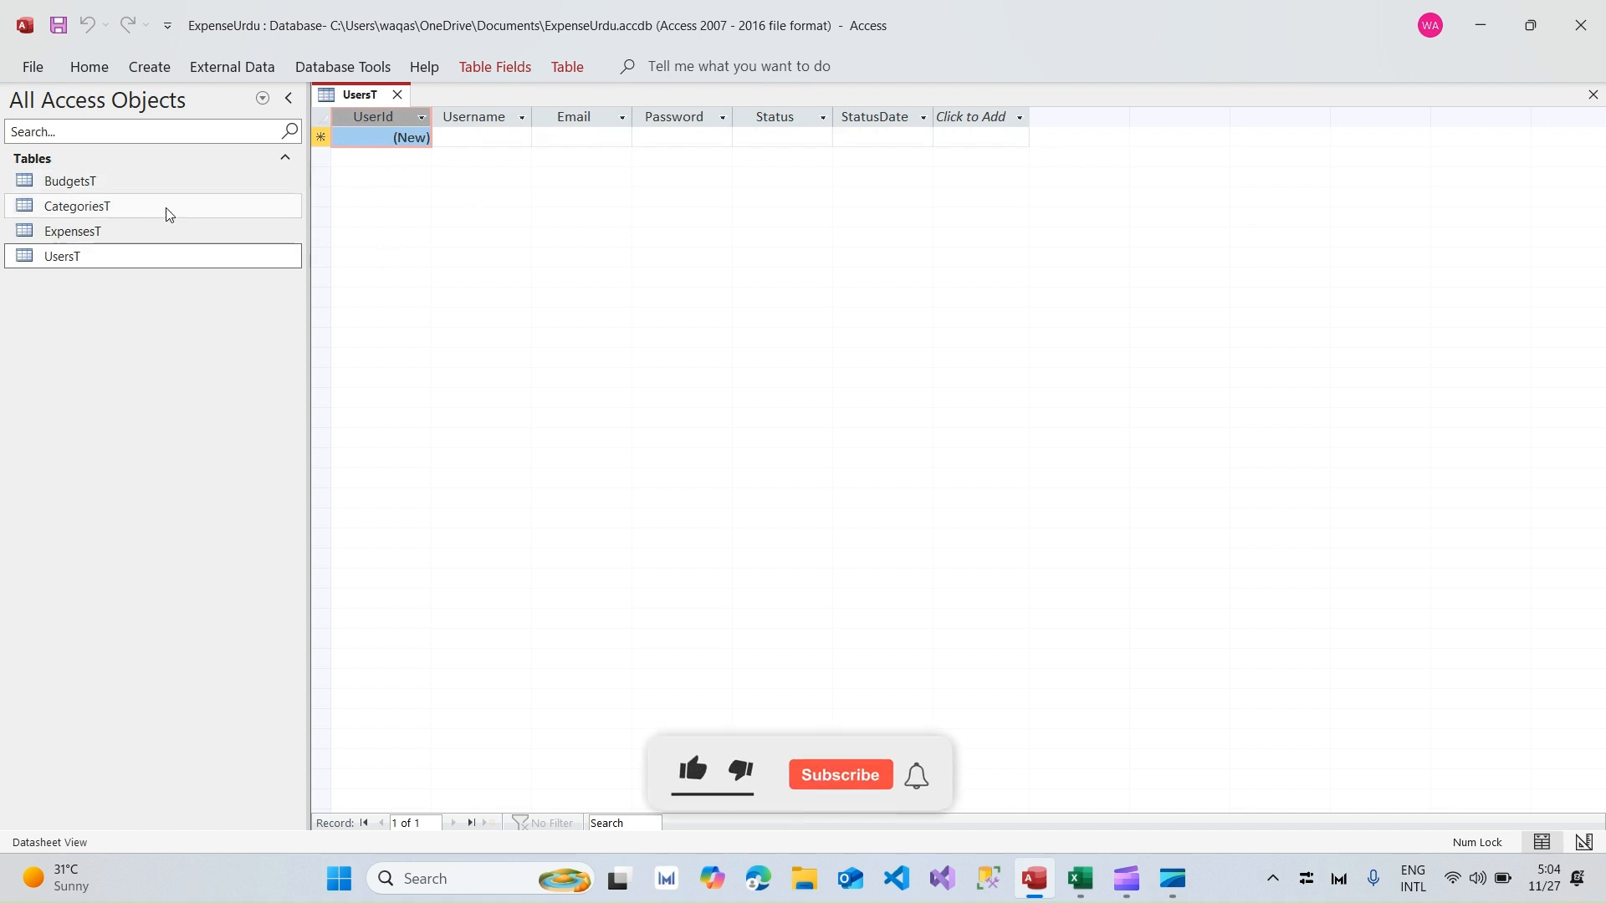
pyautogui.doubleClick(153, 240)
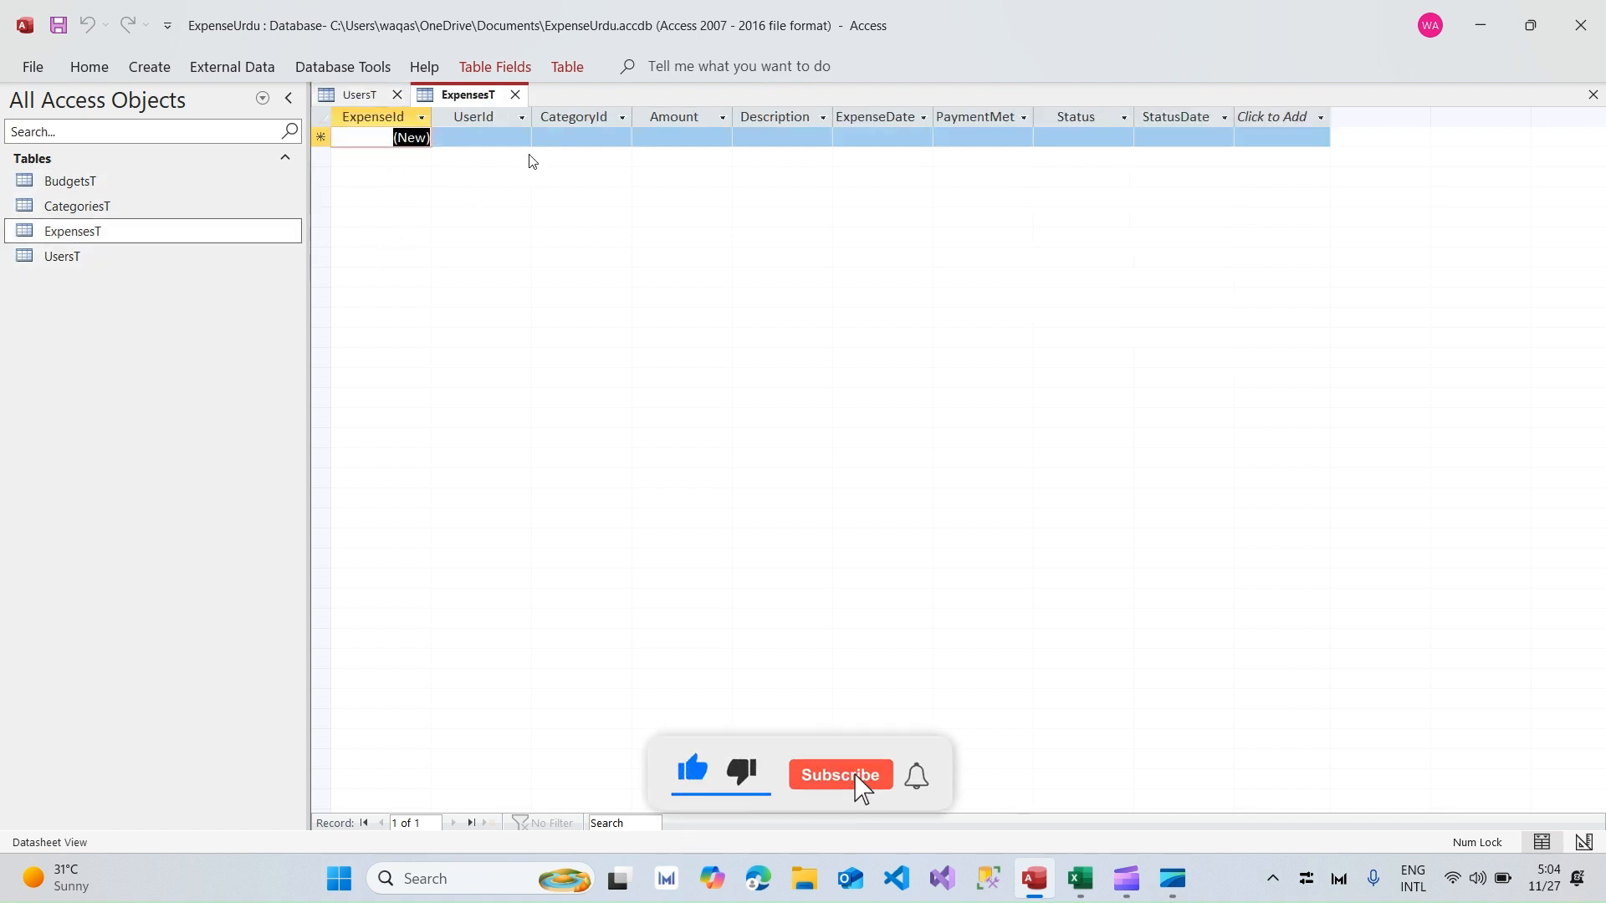
pyautogui.click(485, 120)
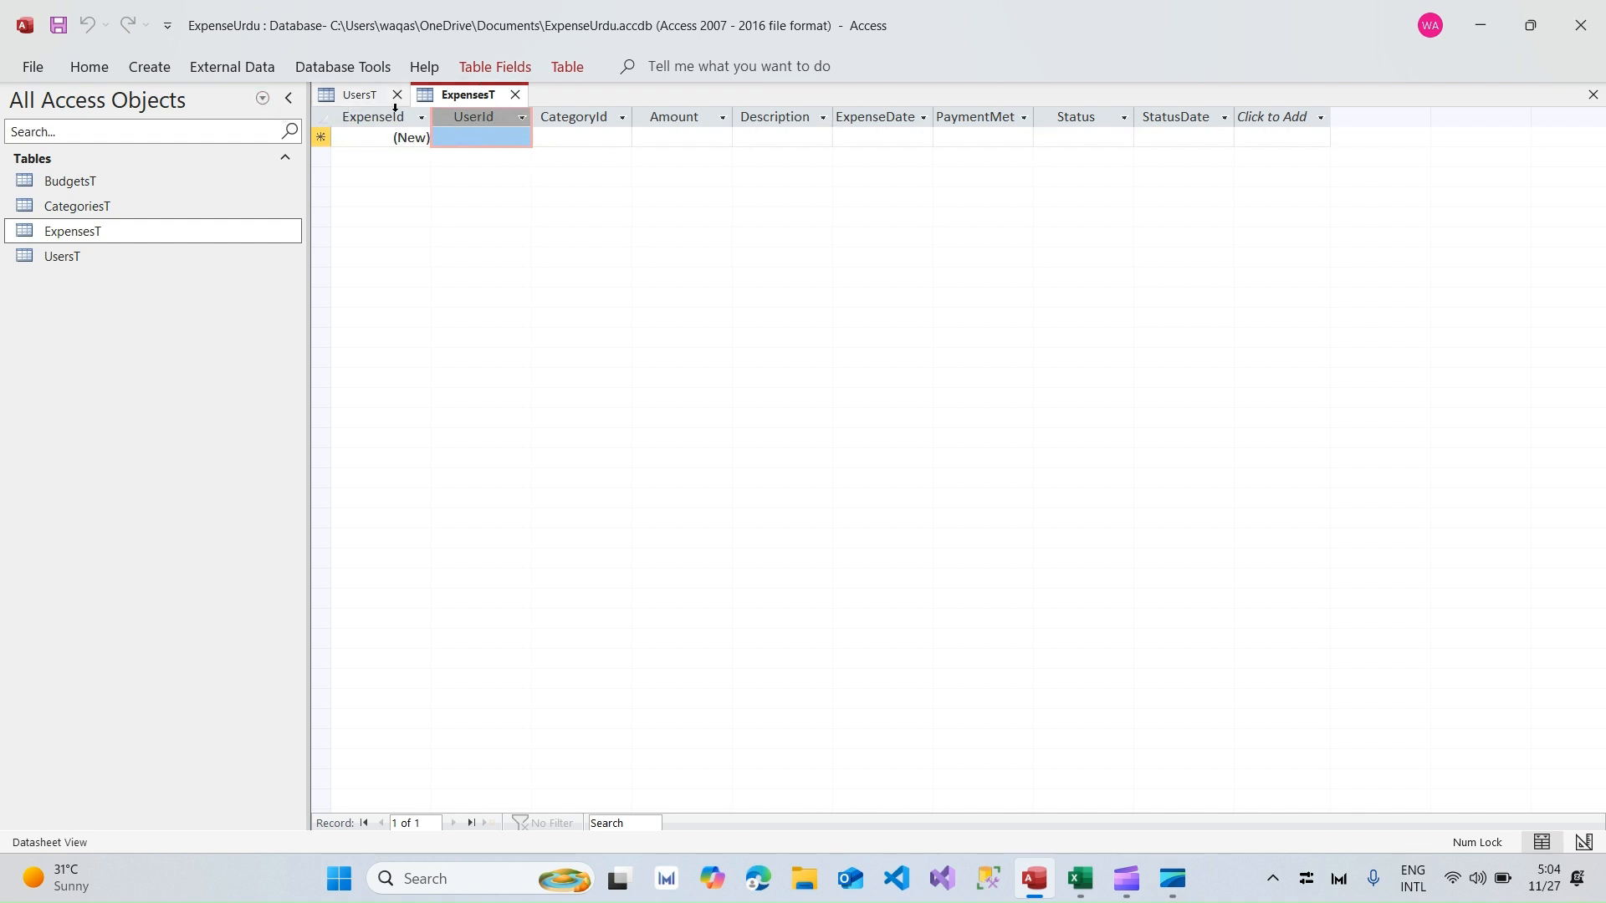
pyautogui.click(355, 96)
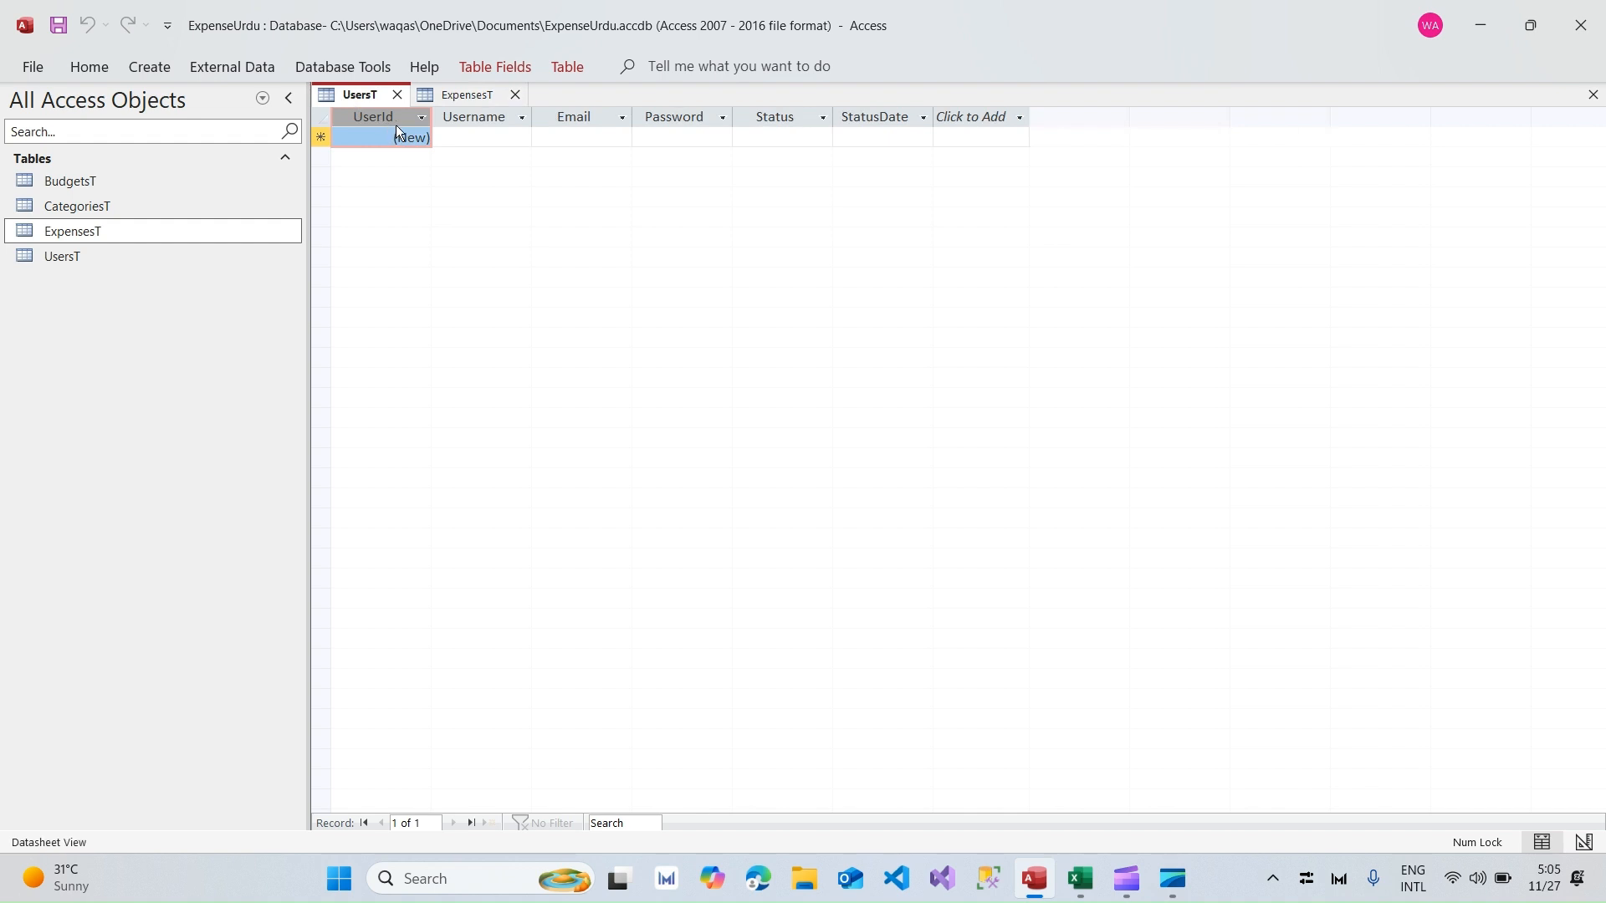
pyautogui.click(396, 96)
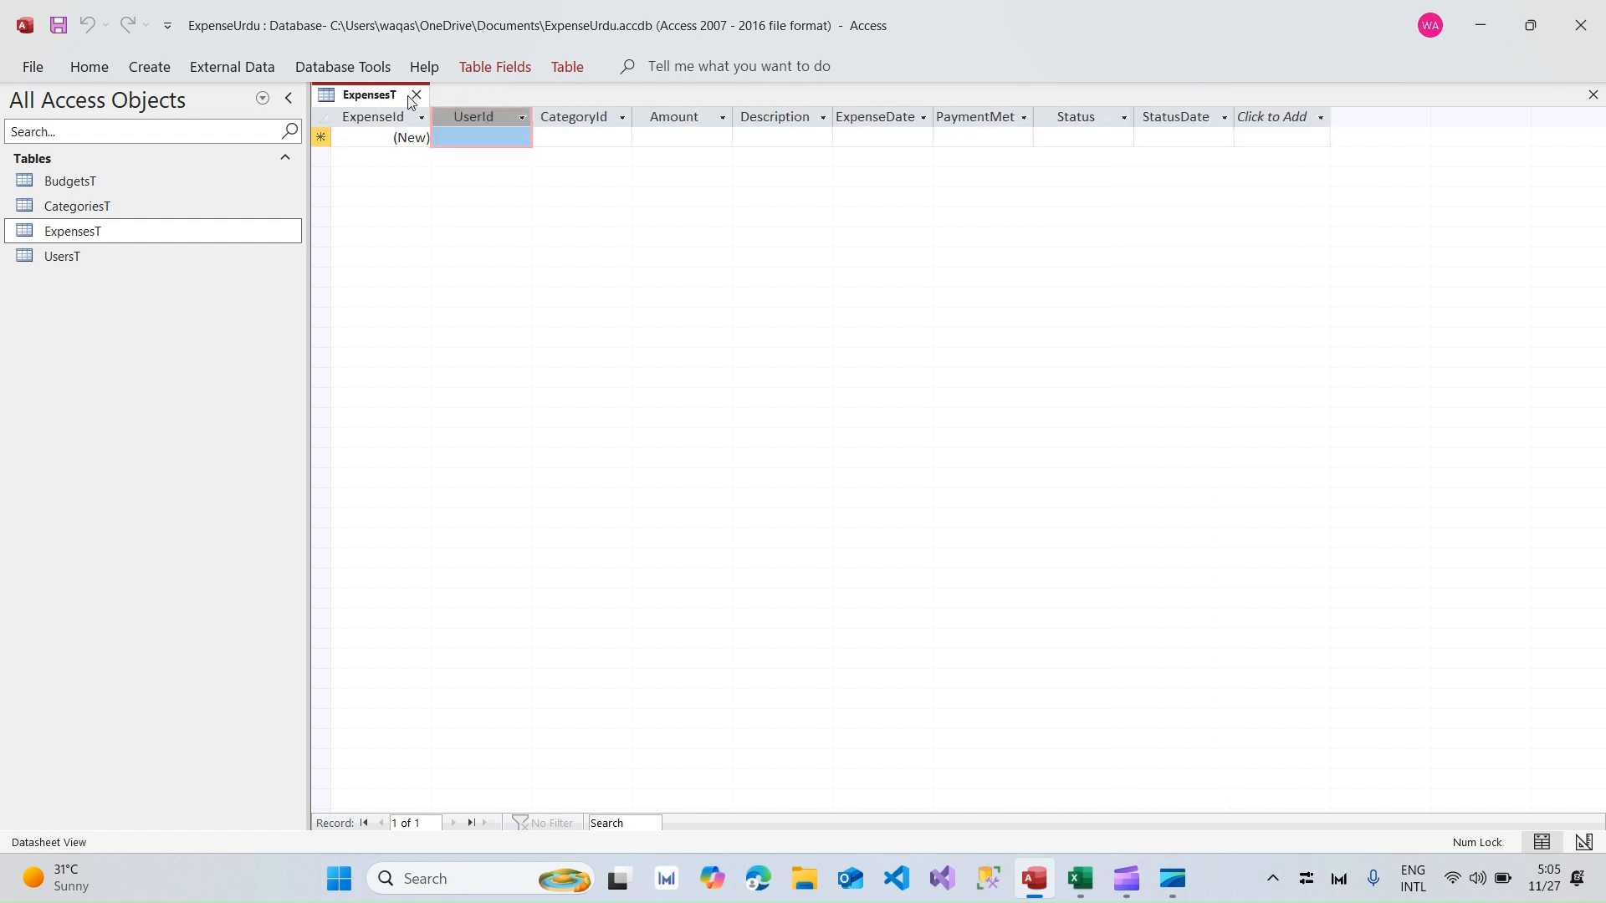
# Step: Close ExpensesT and add BudgetsT, CategoriesT, ExpensesT and UsersT to the Relationships window
pyautogui.click(415, 95)
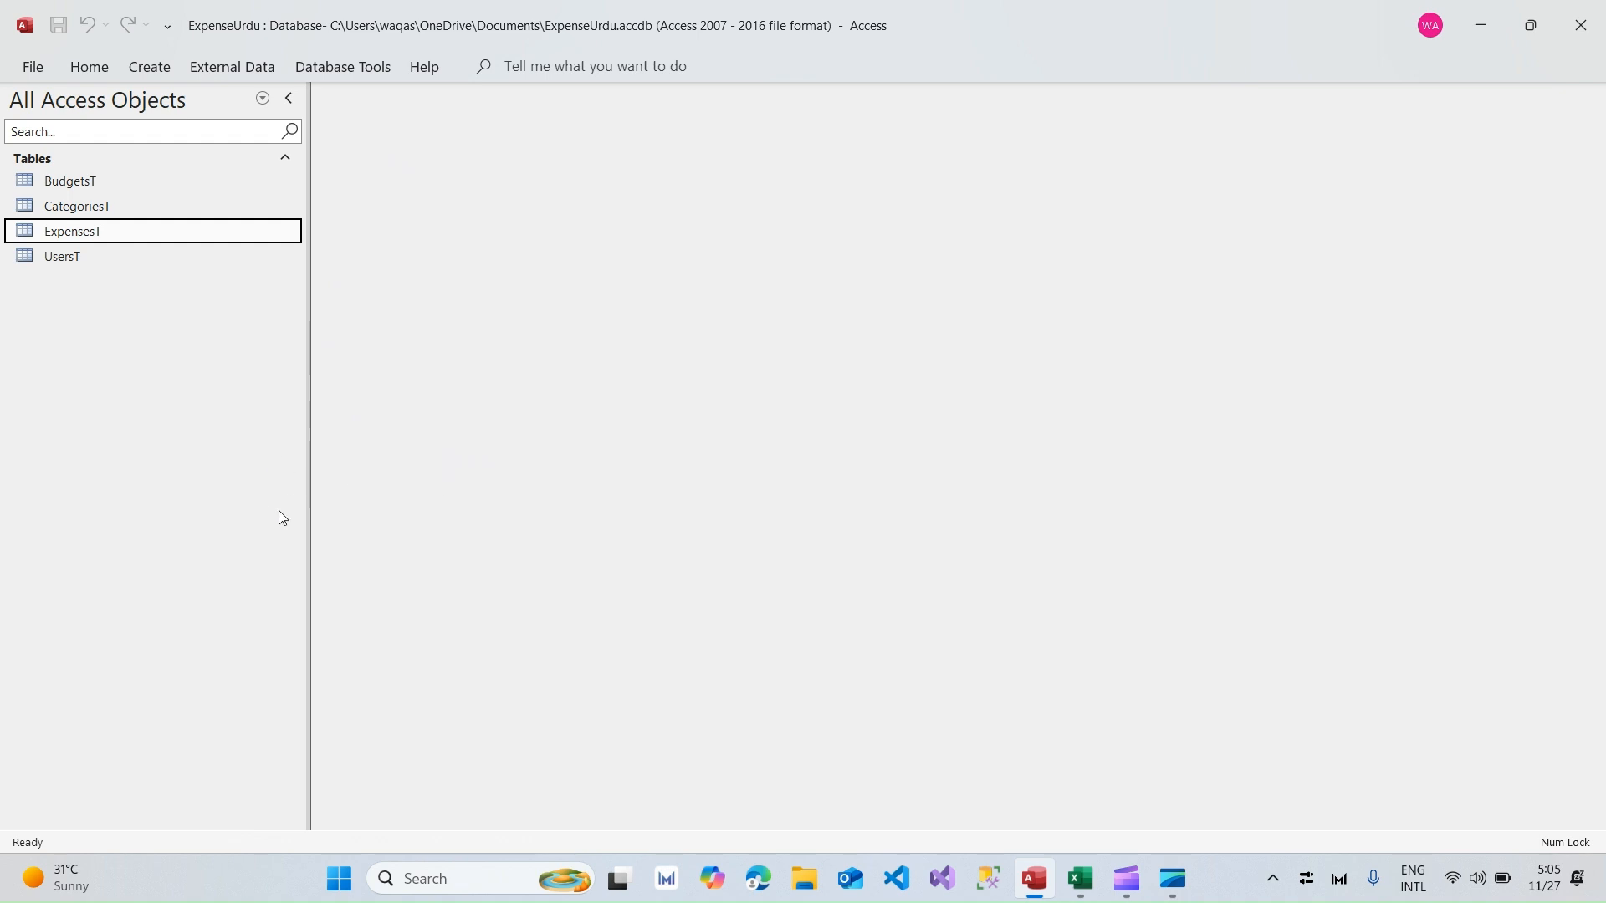
pyautogui.click(348, 70)
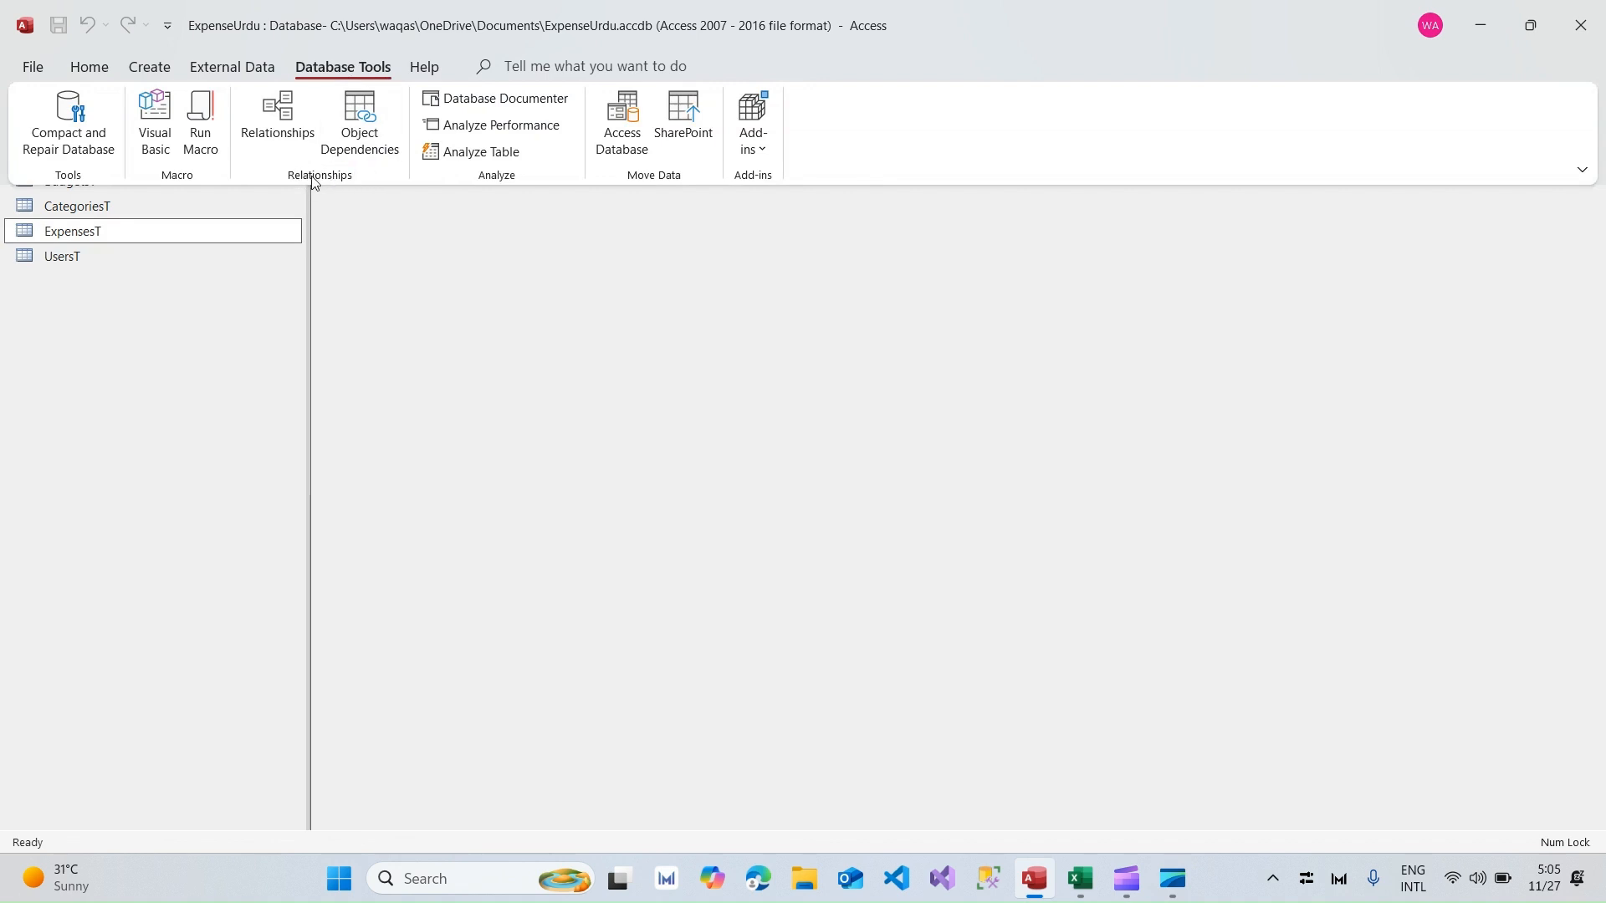
pyautogui.click(280, 124)
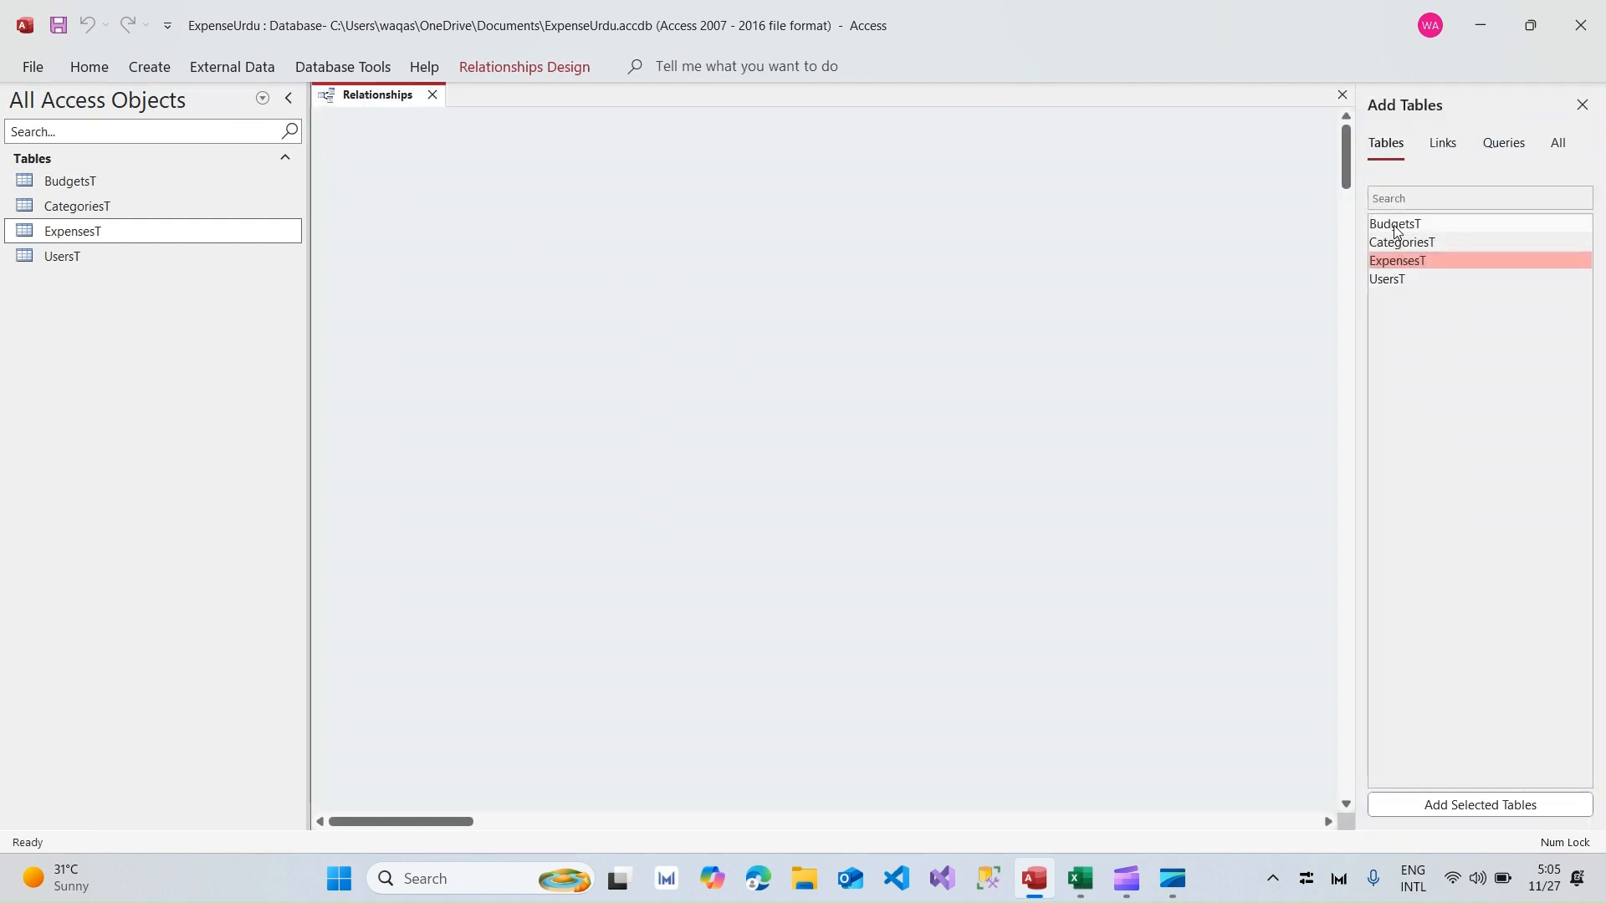
pyautogui.moveTo(1396, 226); pyautogui.dragTo(455, 177)
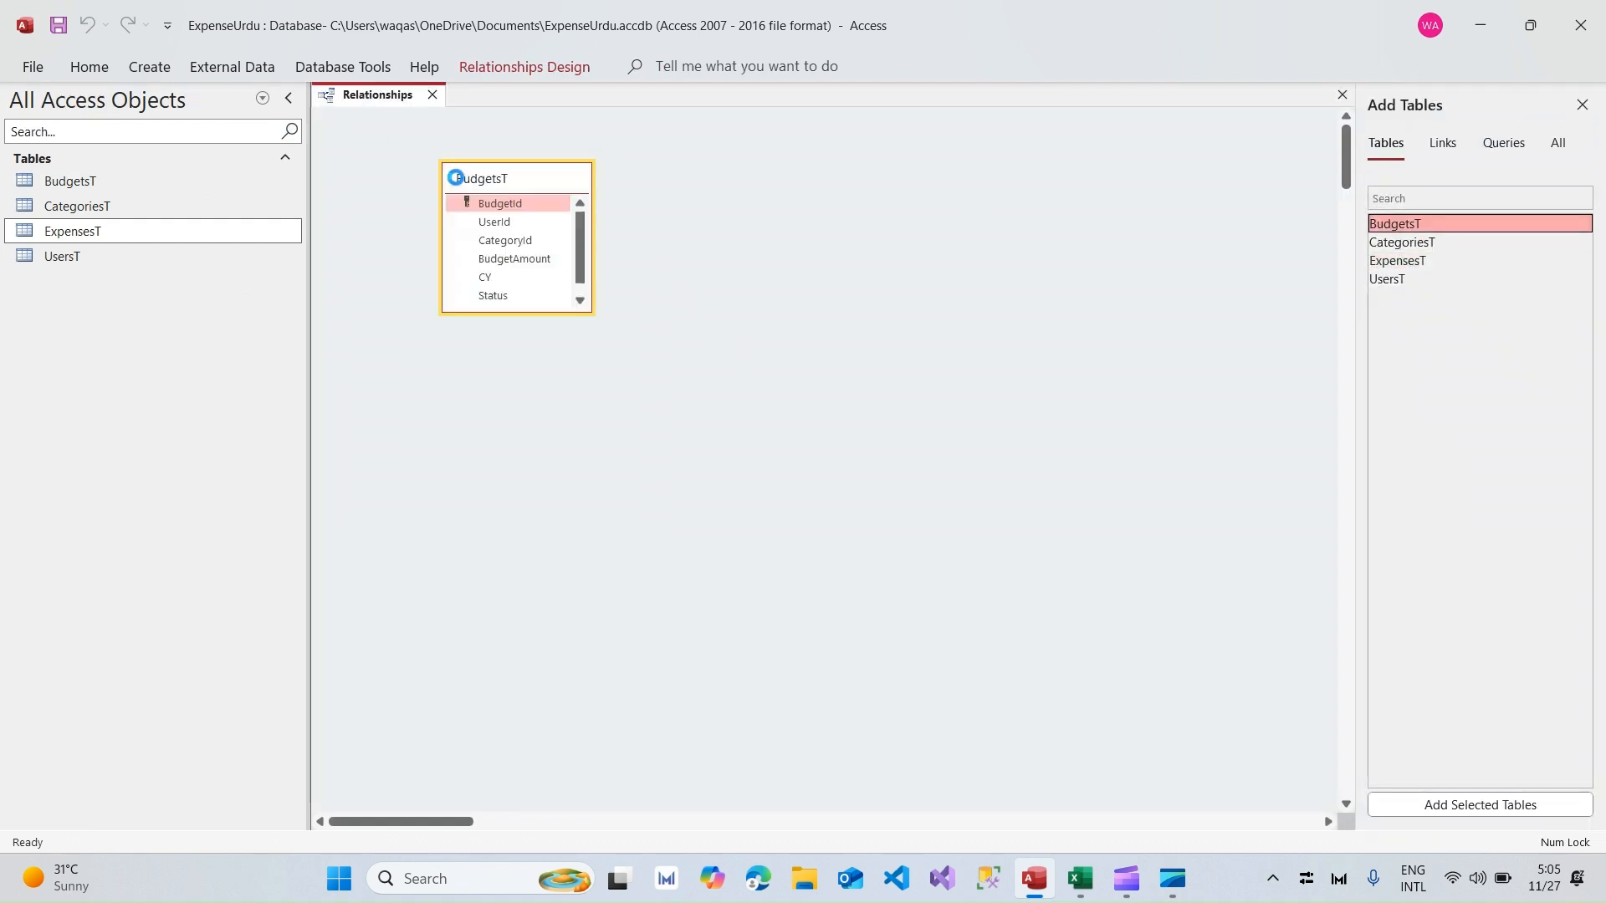
pyautogui.moveTo(1402, 242); pyautogui.dragTo(665, 166)
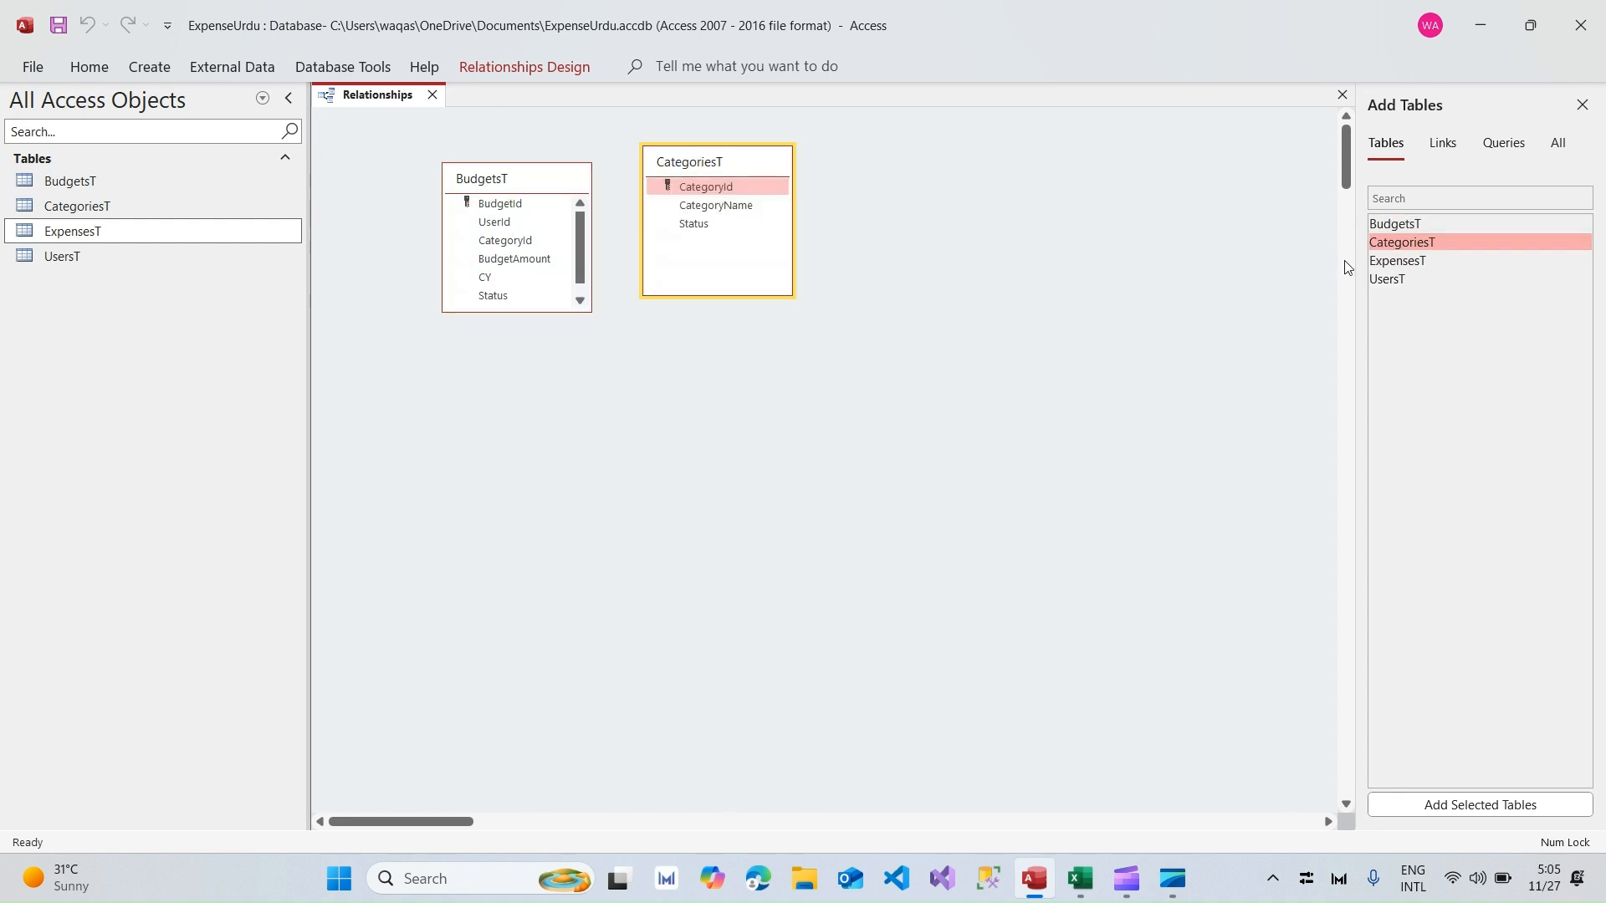
pyautogui.moveTo(1410, 261); pyautogui.dragTo(898, 189)
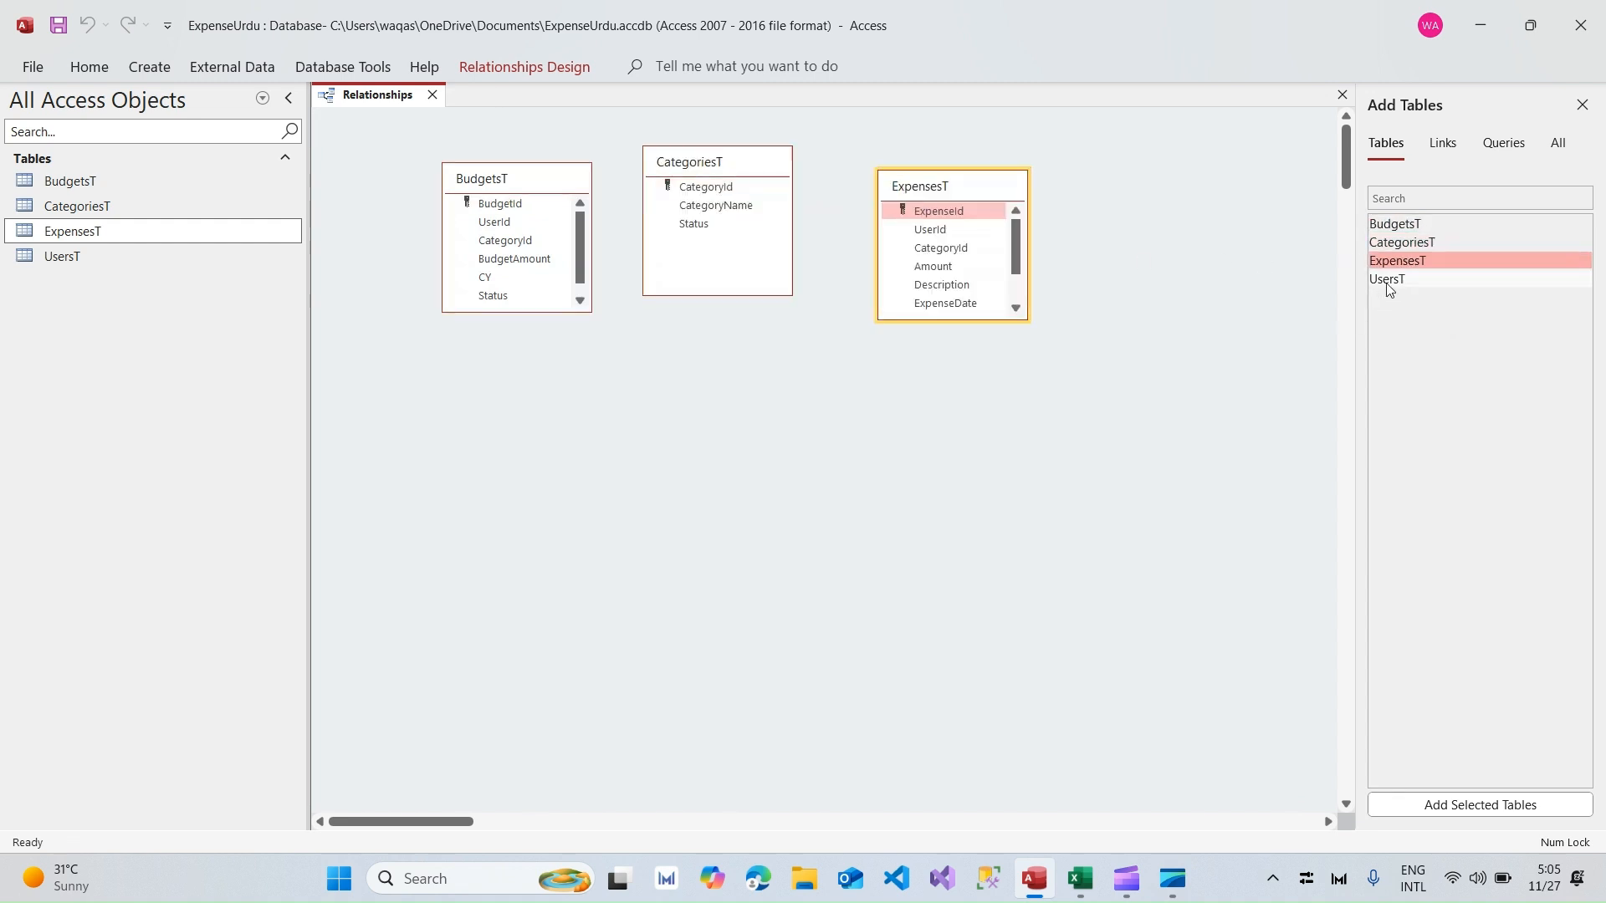
pyautogui.moveTo(1389, 289); pyautogui.dragTo(728, 456)
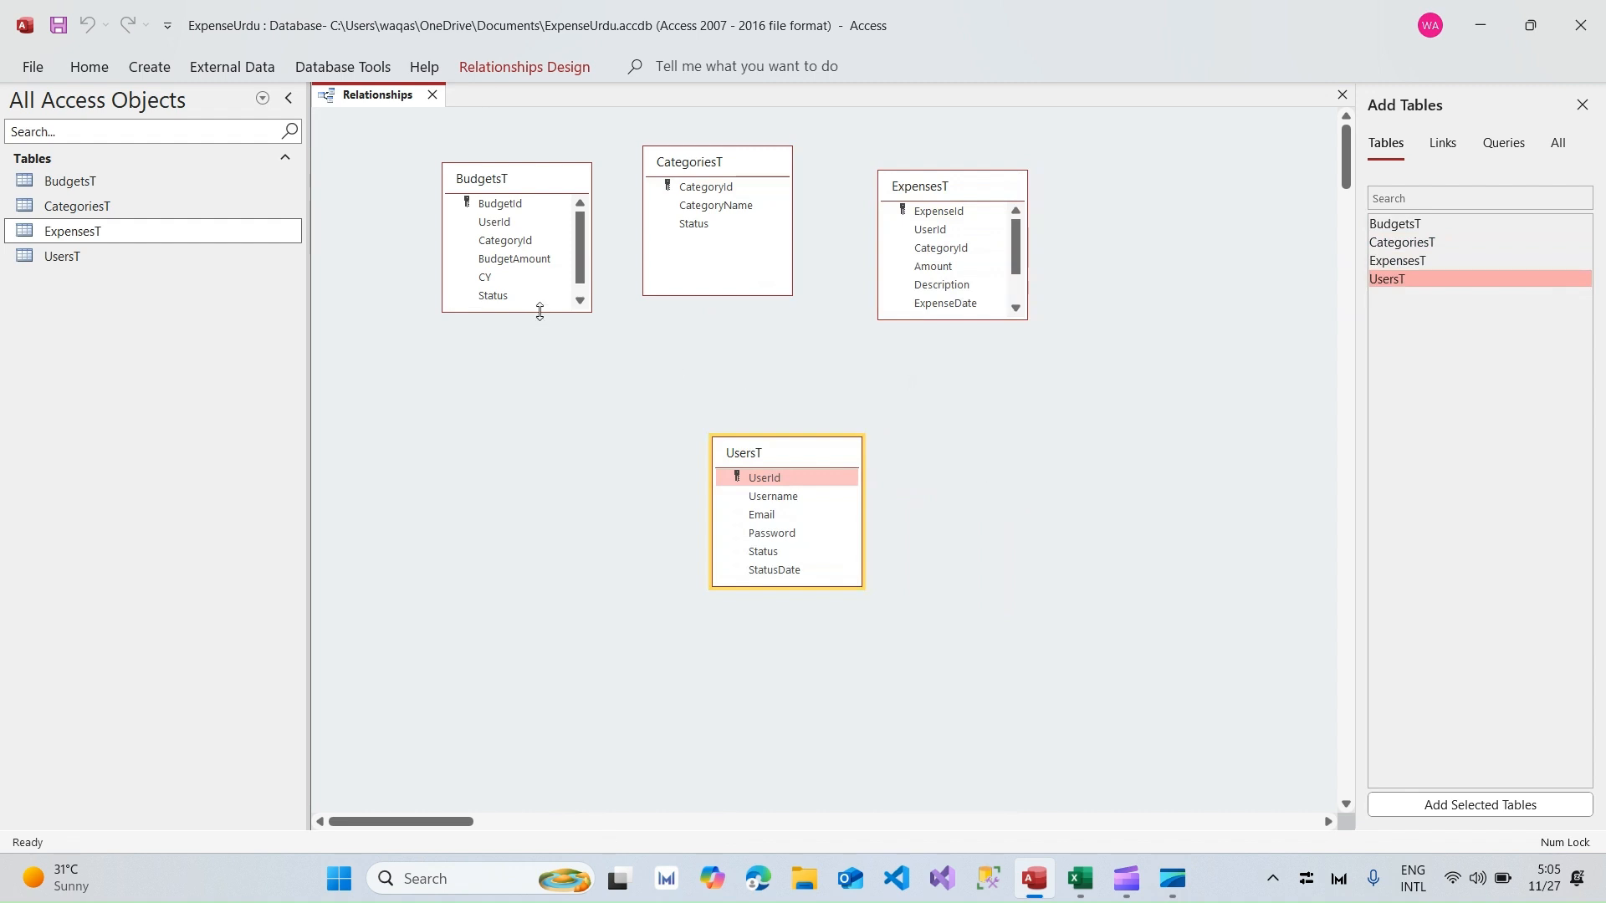
# Step: Enlarge the BudgetsT and ExpensesT boxes to show all their fields, and position UsersT below CategoriesT
pyautogui.moveTo(538, 312); pyautogui.dragTo(542, 351)
pyautogui.moveTo(962, 319); pyautogui.dragTo(966, 382)
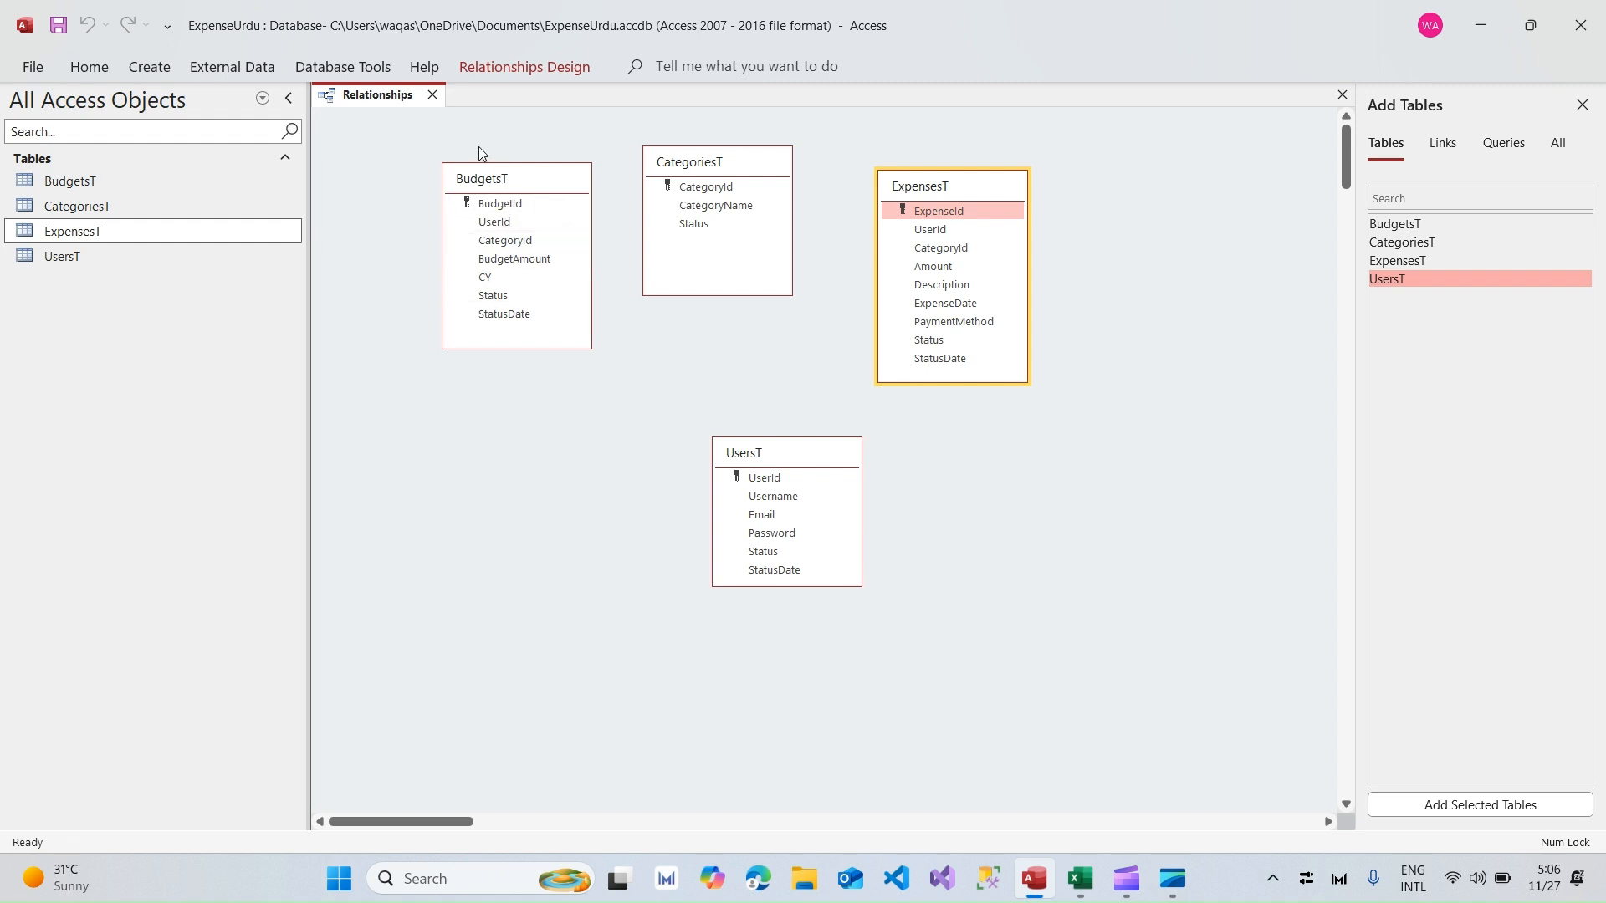
pyautogui.moveTo(430, 143); pyautogui.dragTo(565, 329)
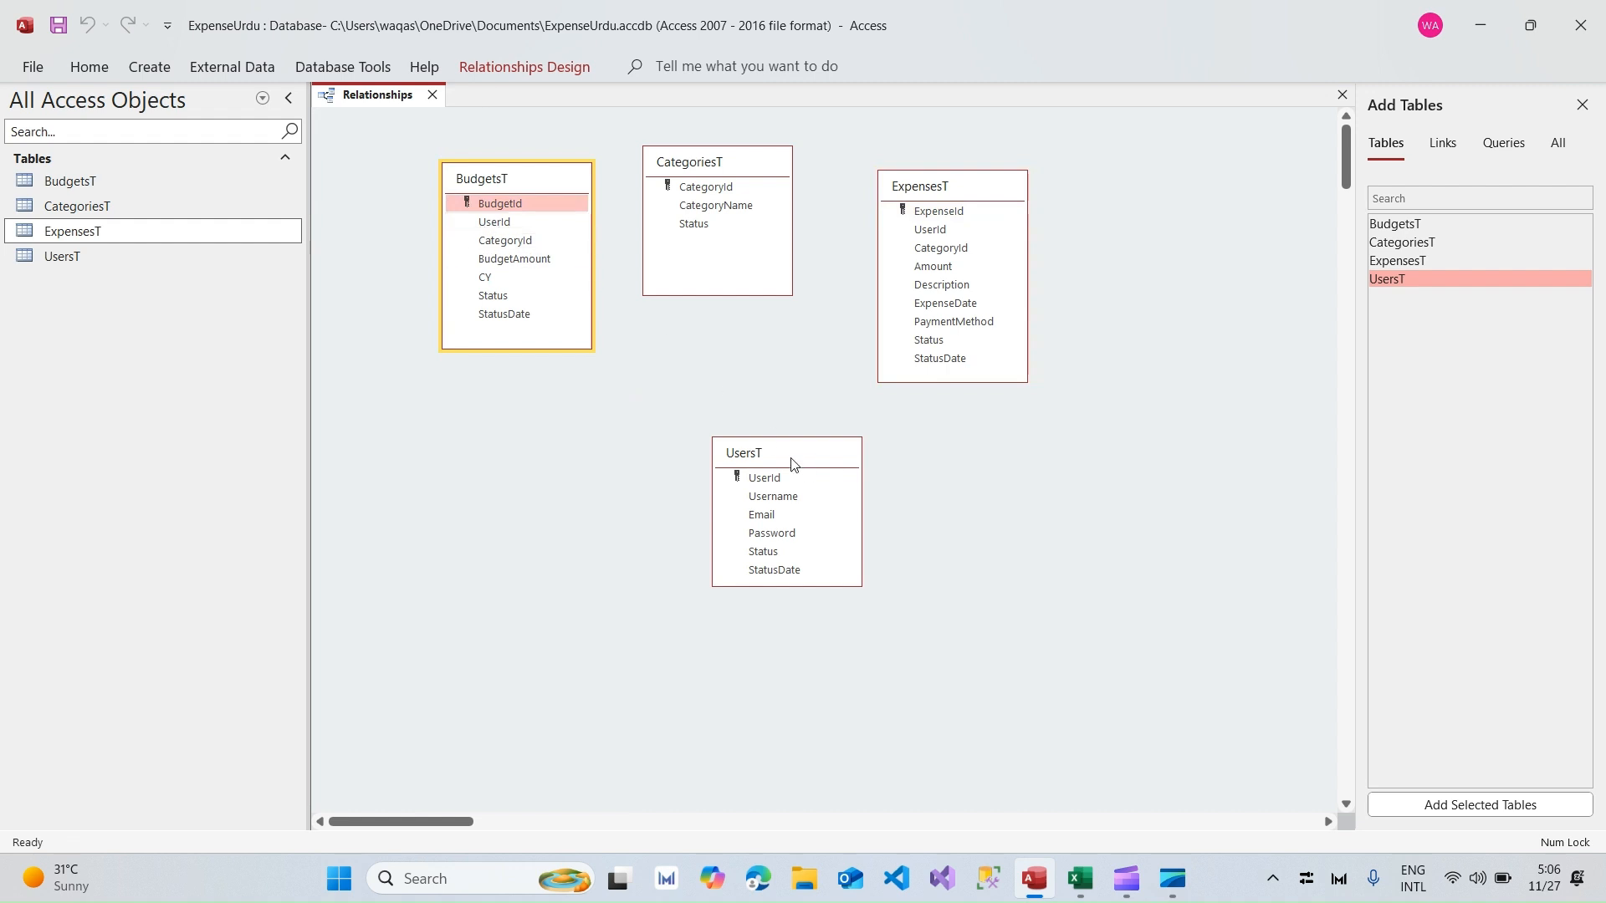
pyautogui.moveTo(796, 460); pyautogui.dragTo(742, 408)
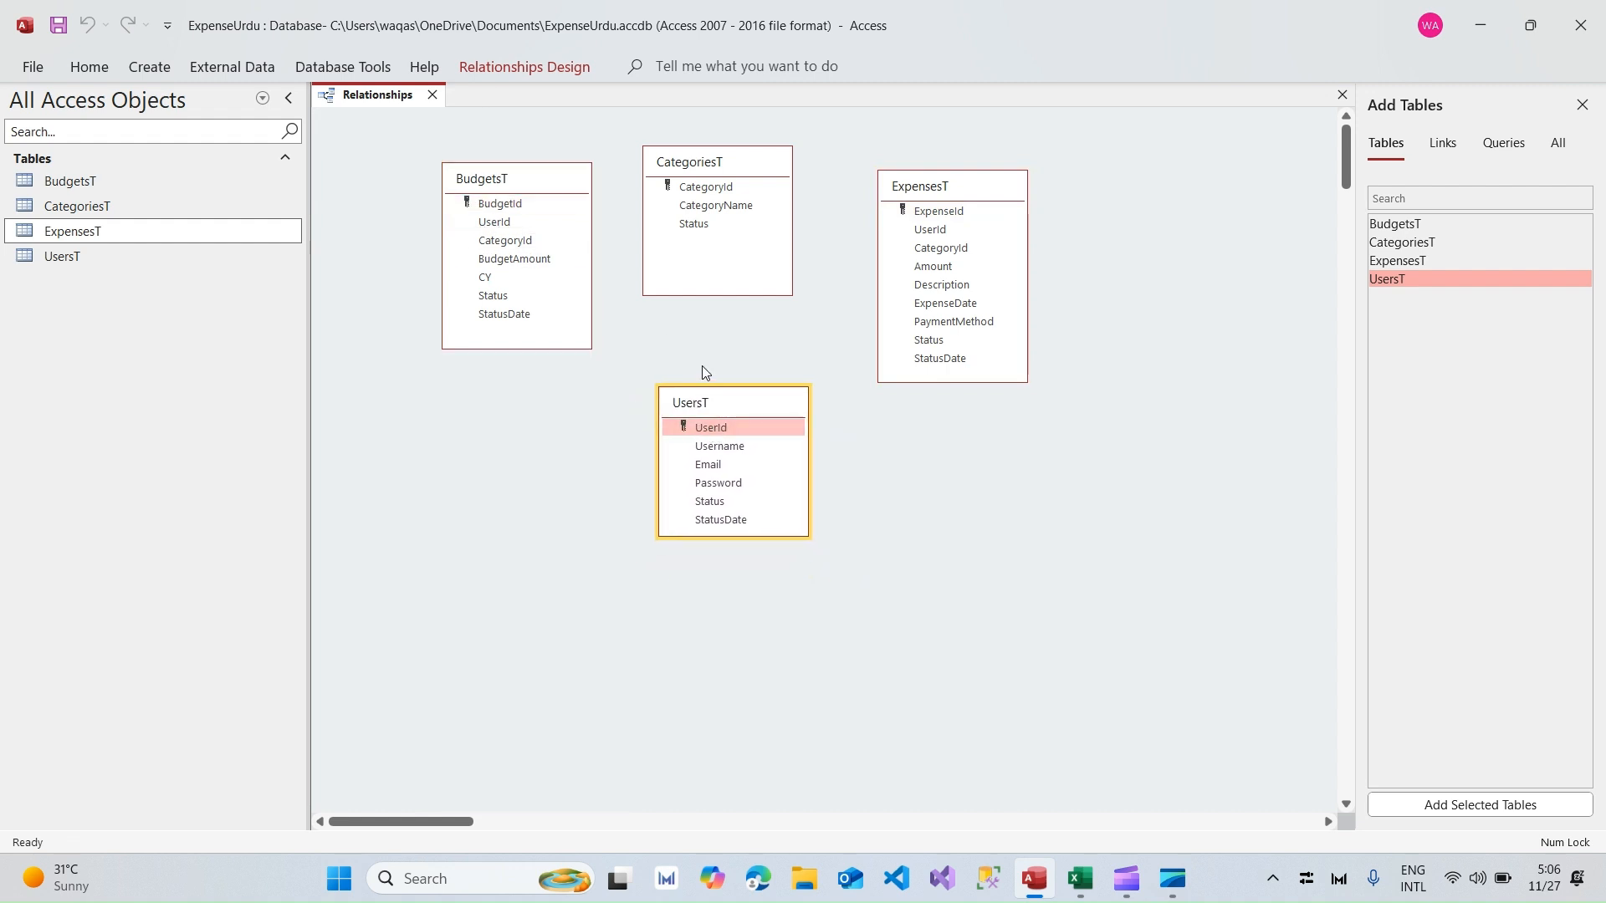
# Step: Start a relationship between UserId in BudgetsT and UserId in UsersT with referential integrity enforced
pyautogui.click(523, 207)
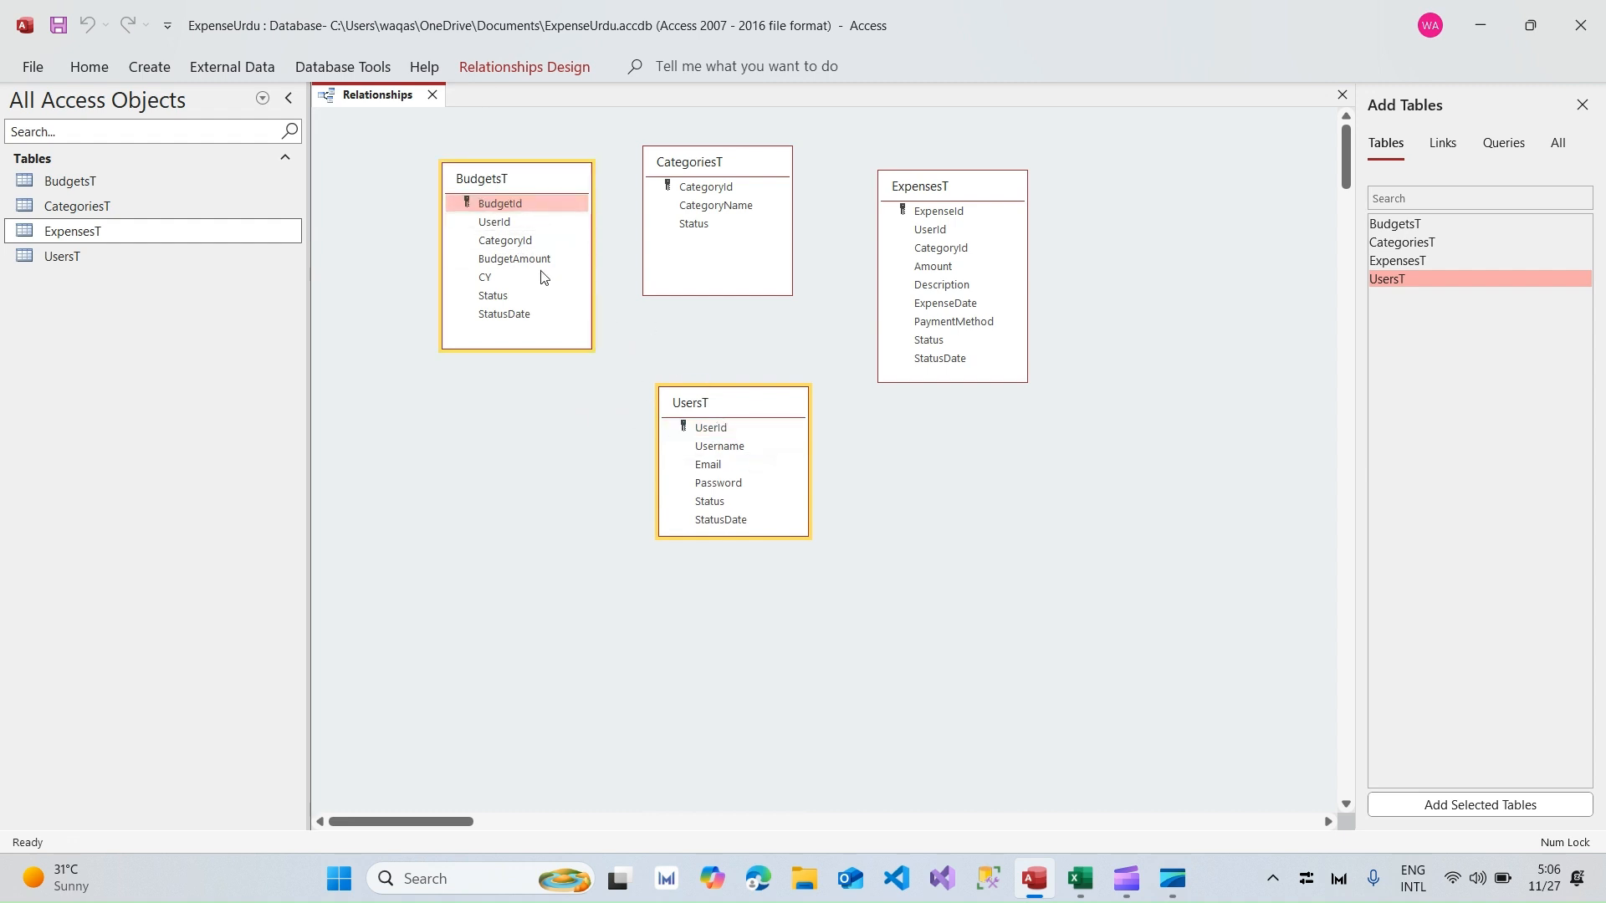
pyautogui.click(505, 223)
pyautogui.moveTo(497, 227); pyautogui.dragTo(702, 429)
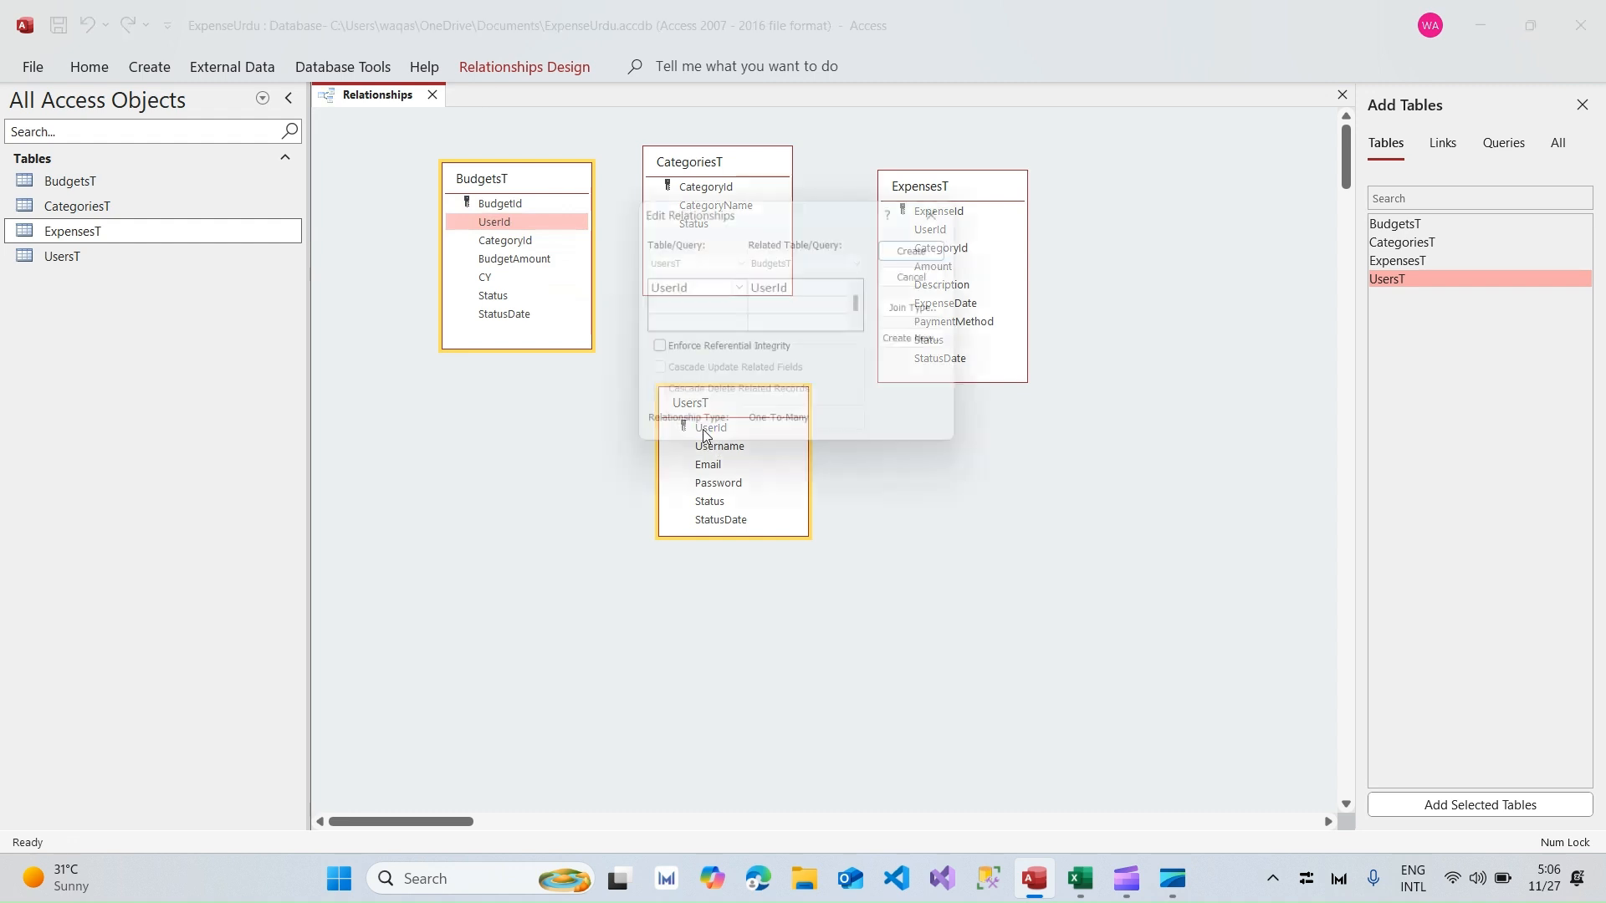
pyautogui.moveTo(727, 216); pyautogui.dragTo(566, 321)
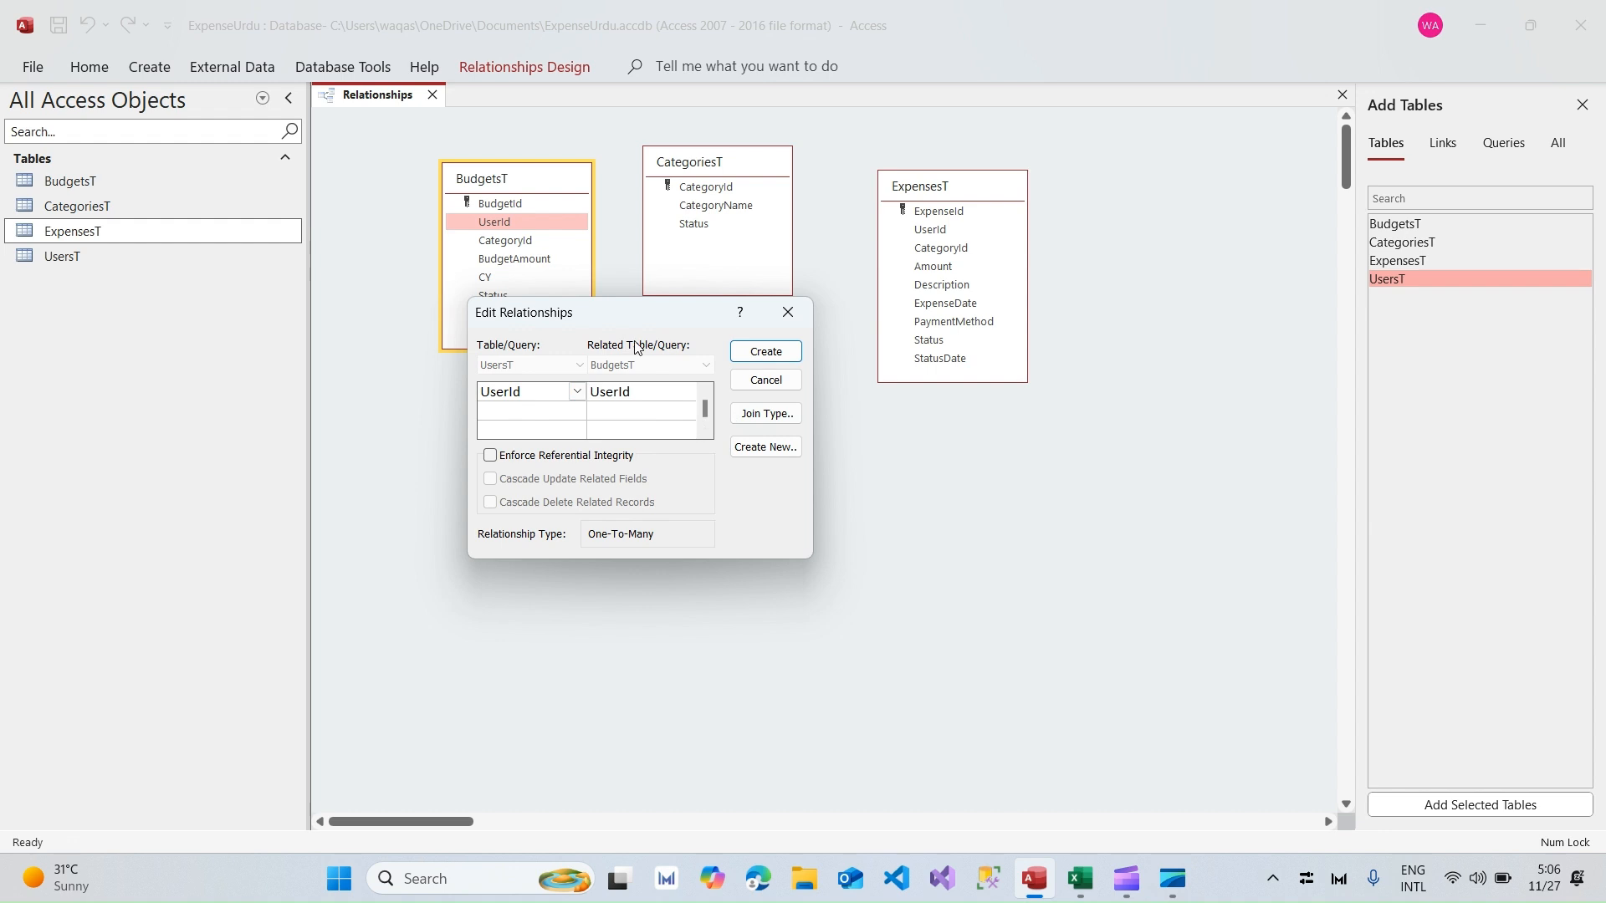
pyautogui.moveTo(616, 312); pyautogui.dragTo(702, 290)
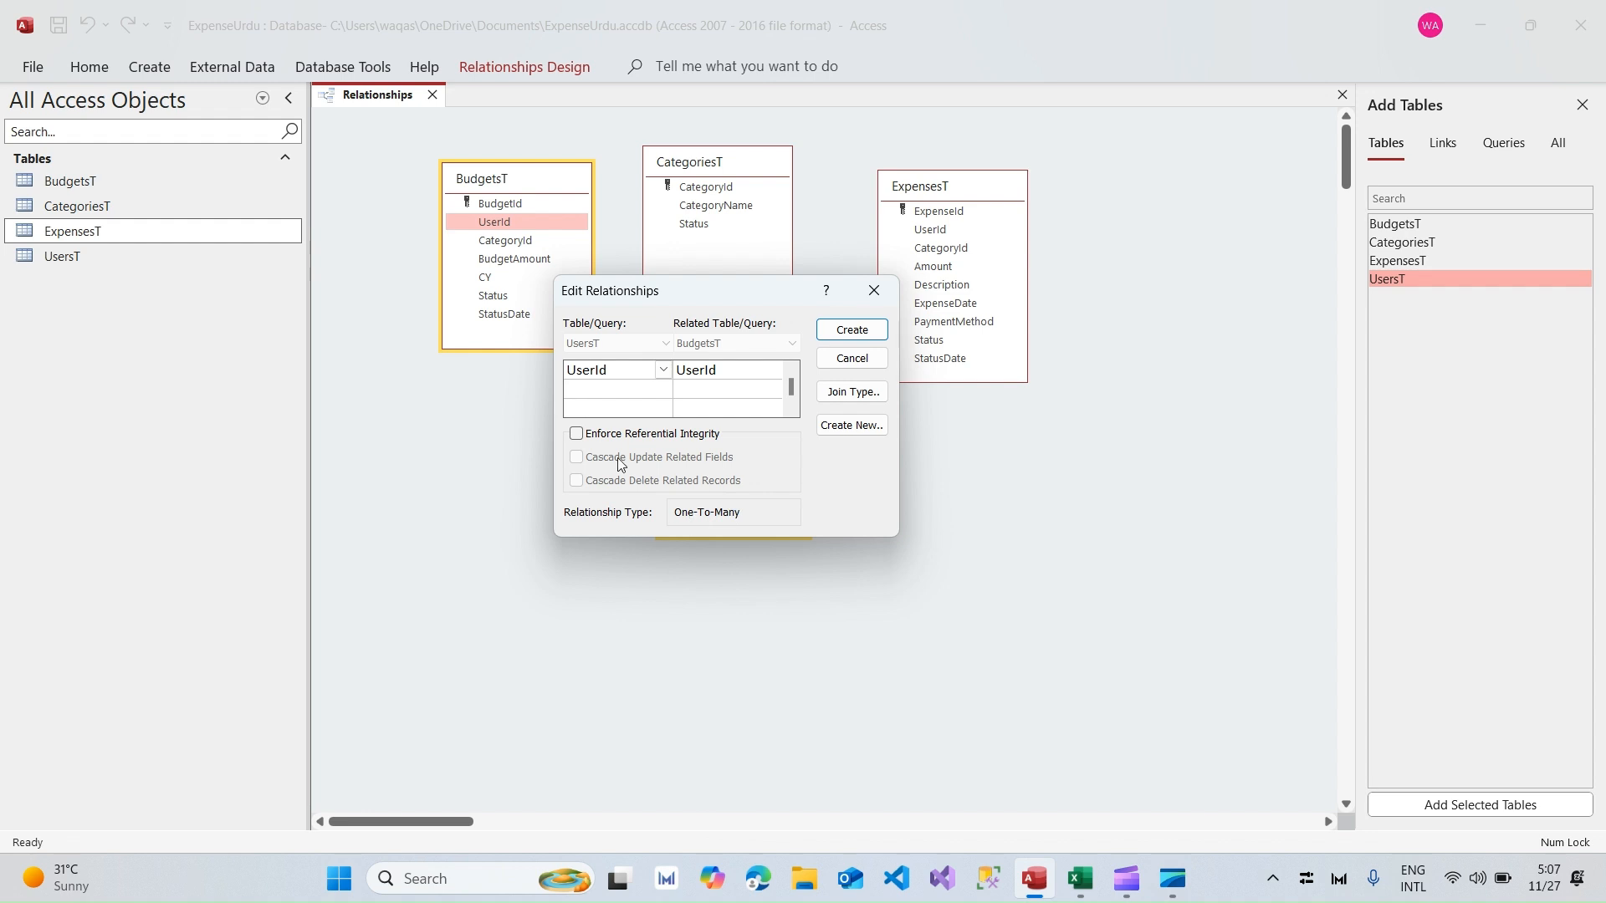
pyautogui.click(576, 433)
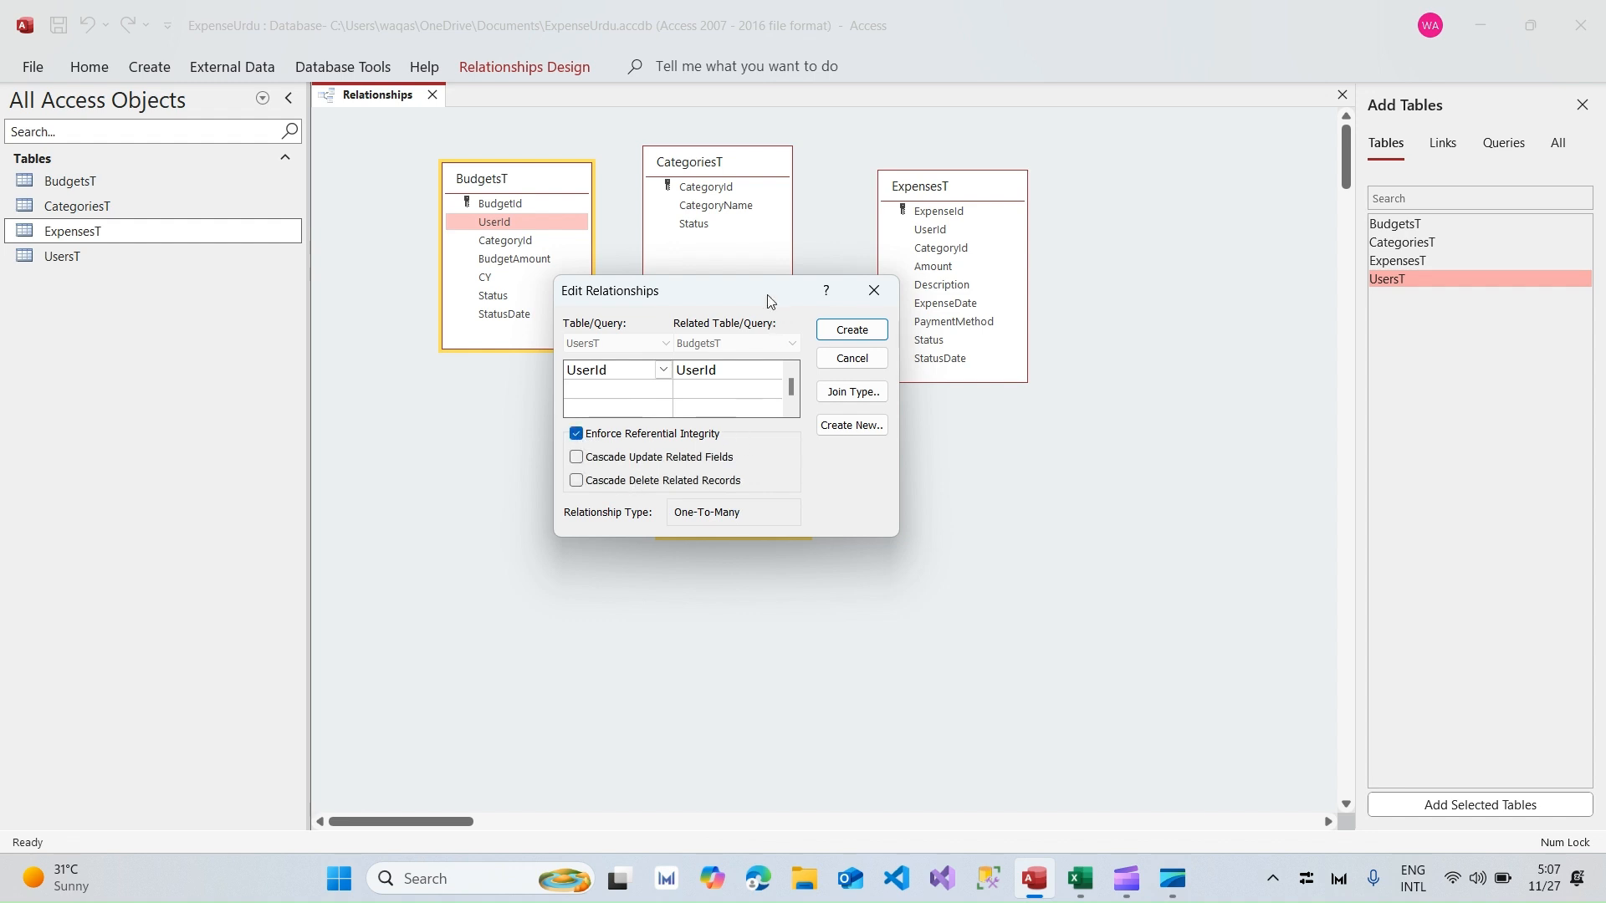
pyautogui.moveTo(767, 294); pyautogui.dragTo(1066, 449)
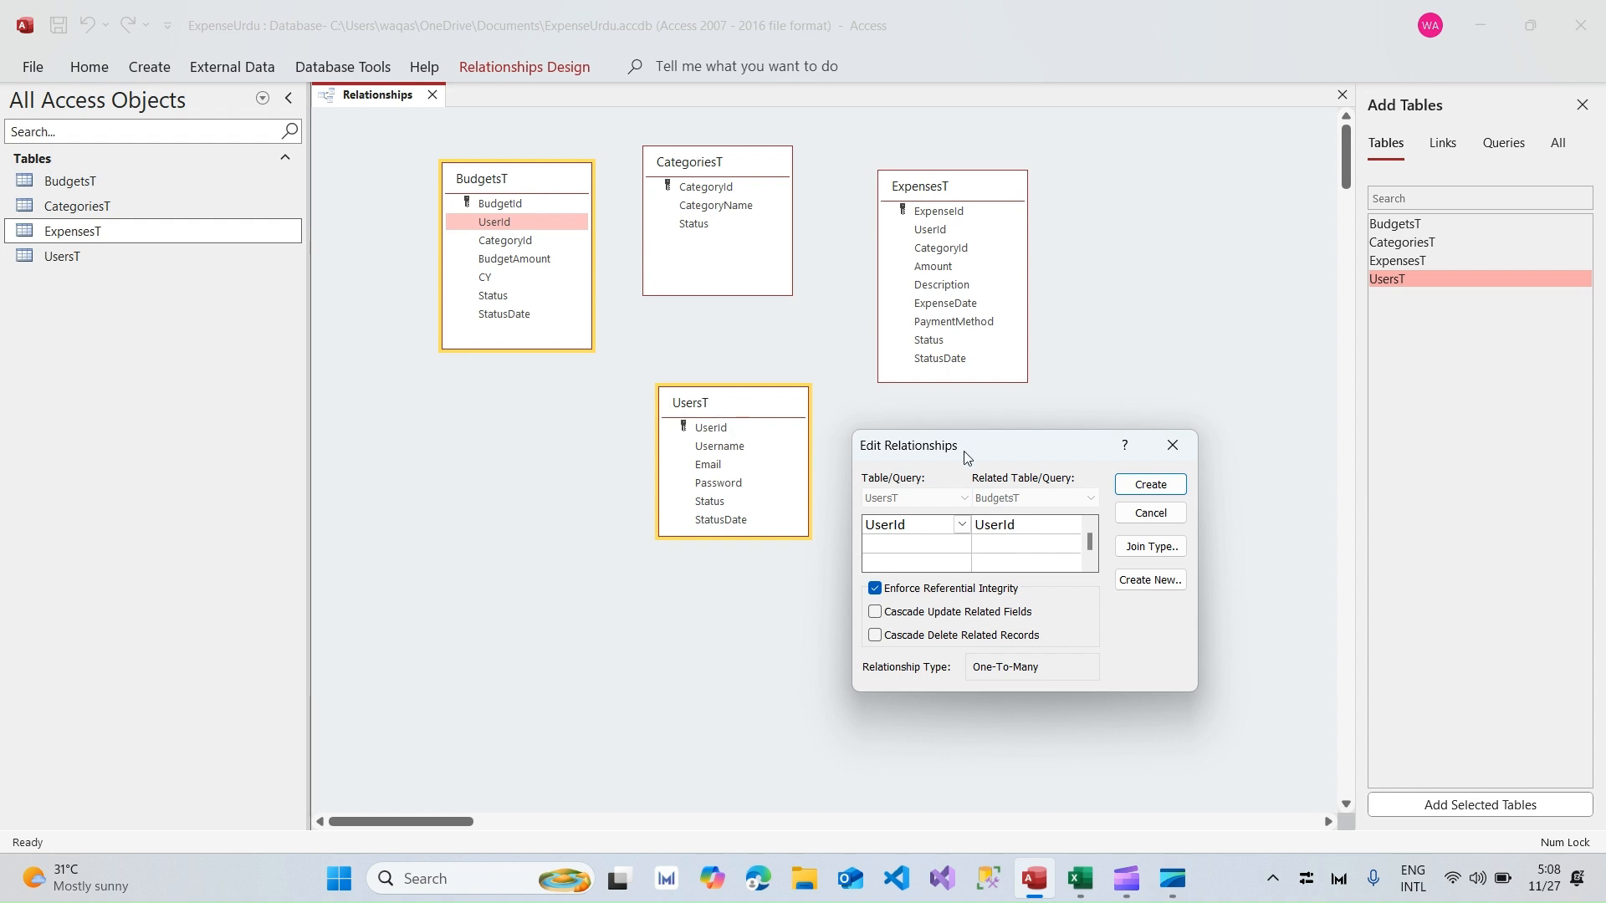
pyautogui.moveTo(966, 451); pyautogui.dragTo(967, 416)
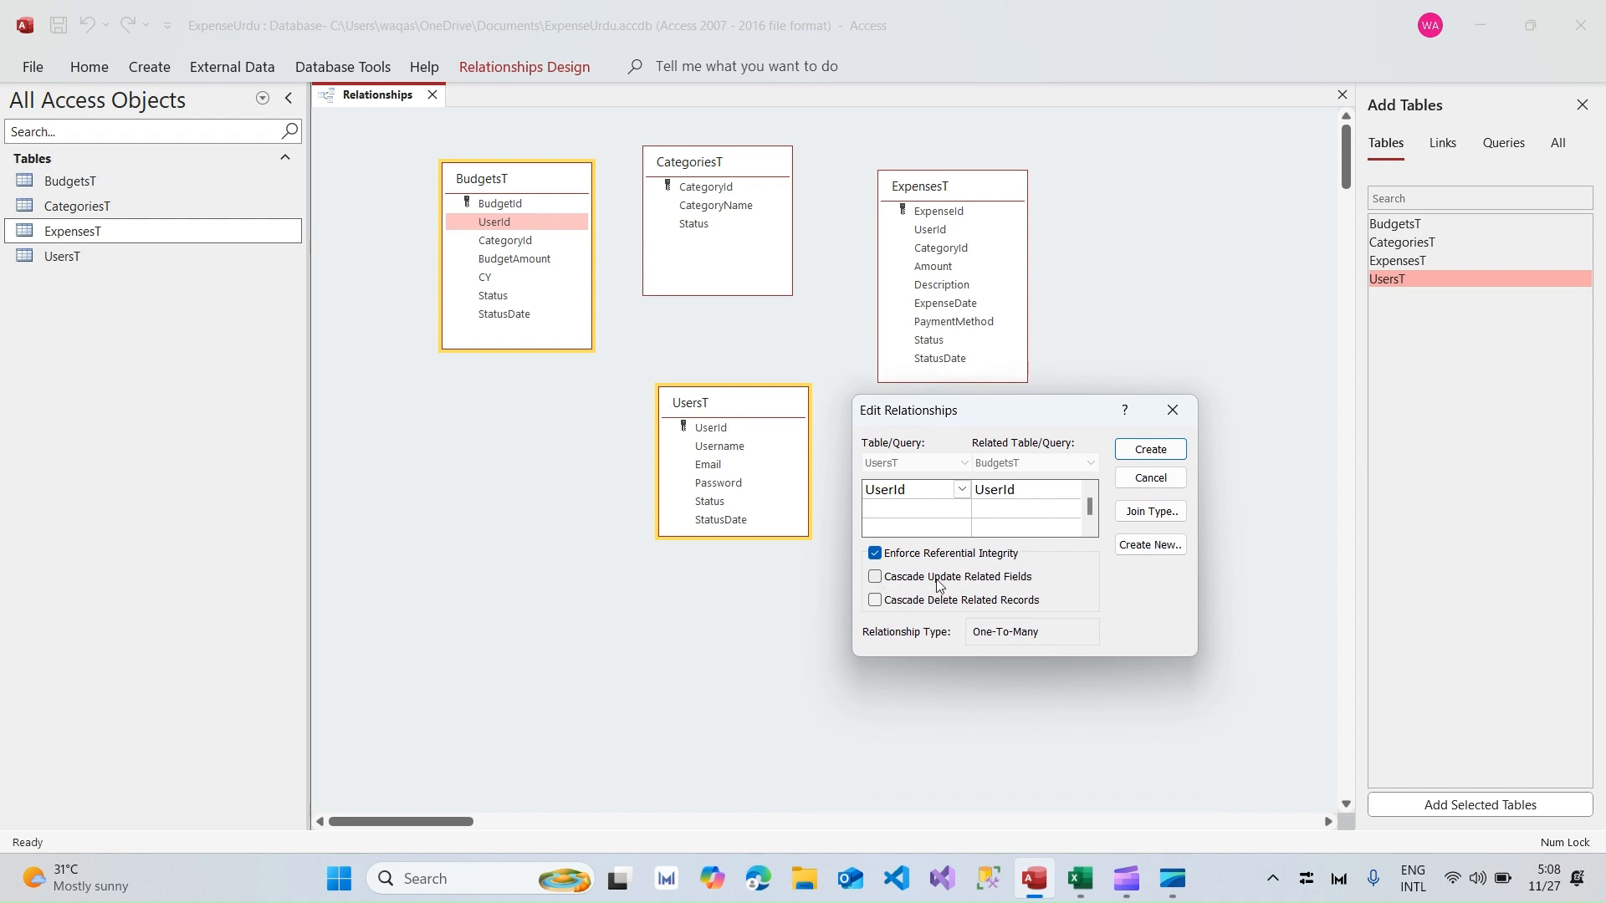
# Step: Enable Cascade Update Related Fields, leave Cascade Delete Related Records off, and create the UsersT–BudgetsT relationship
pyautogui.click(875, 577)
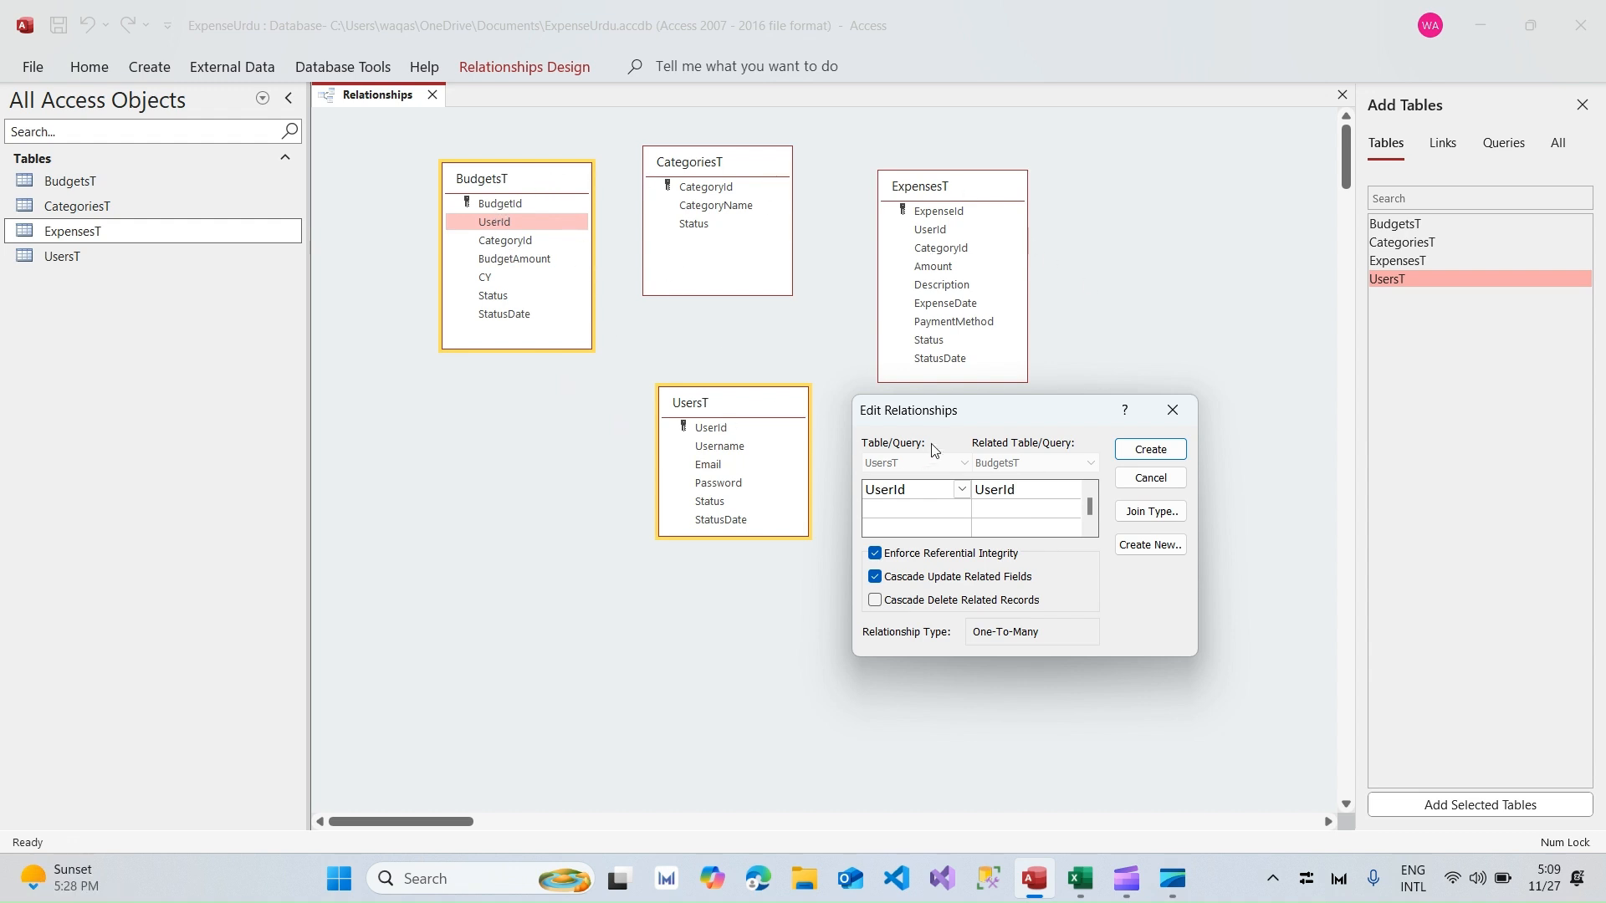
pyautogui.moveTo(935, 420); pyautogui.dragTo(916, 415)
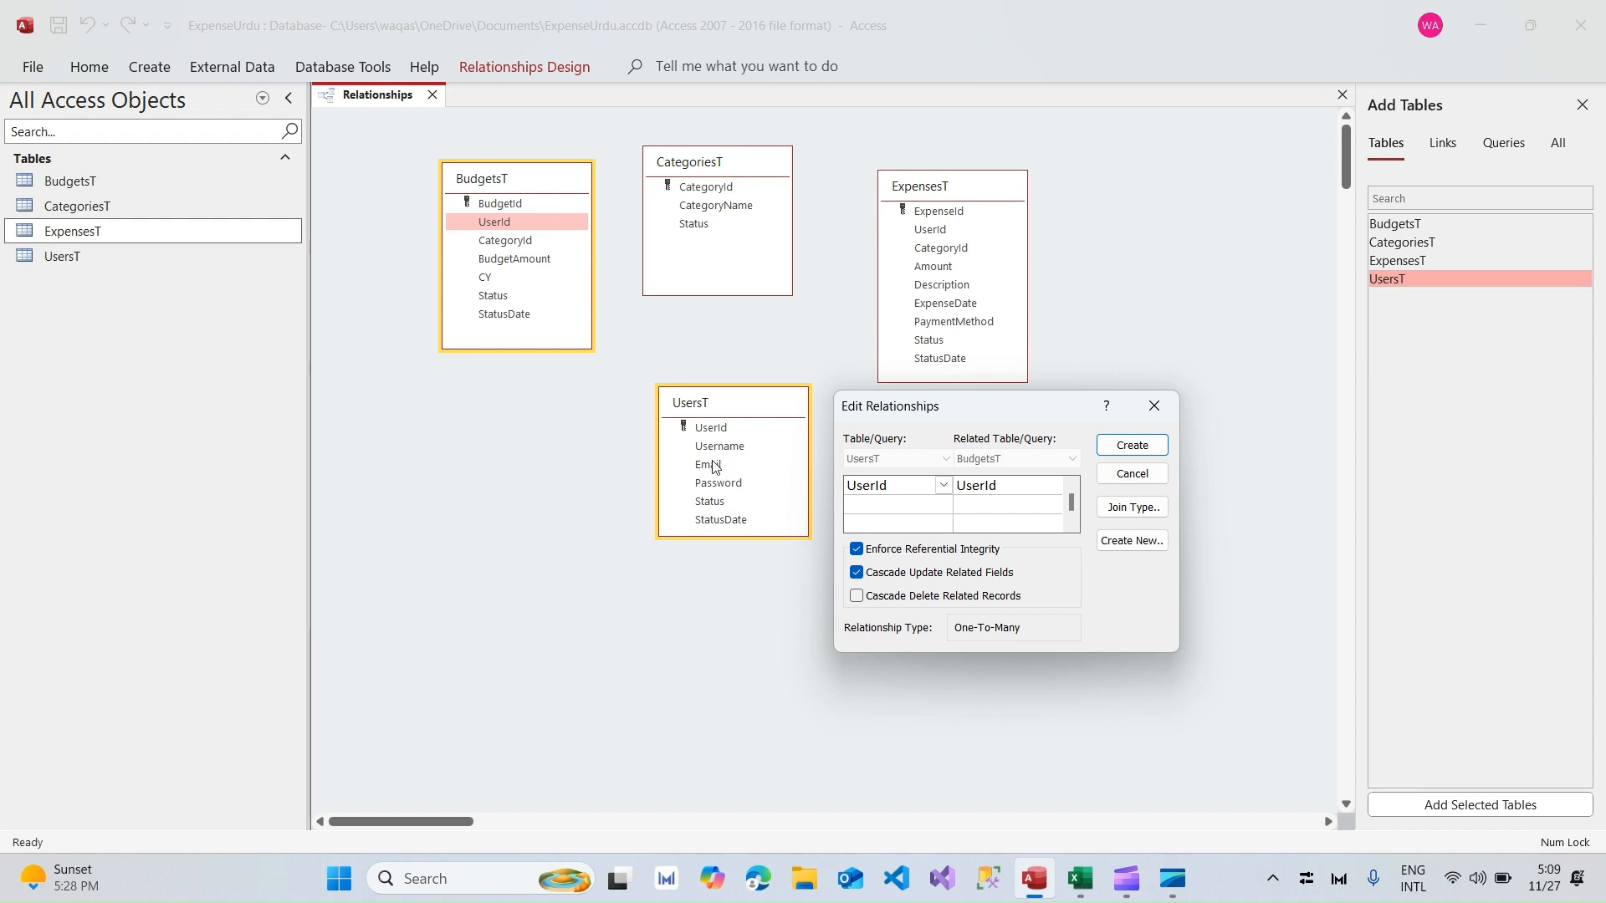
pyautogui.click(856, 598)
pyautogui.click(860, 597)
pyautogui.moveTo(993, 409); pyautogui.dragTo(772, 314)
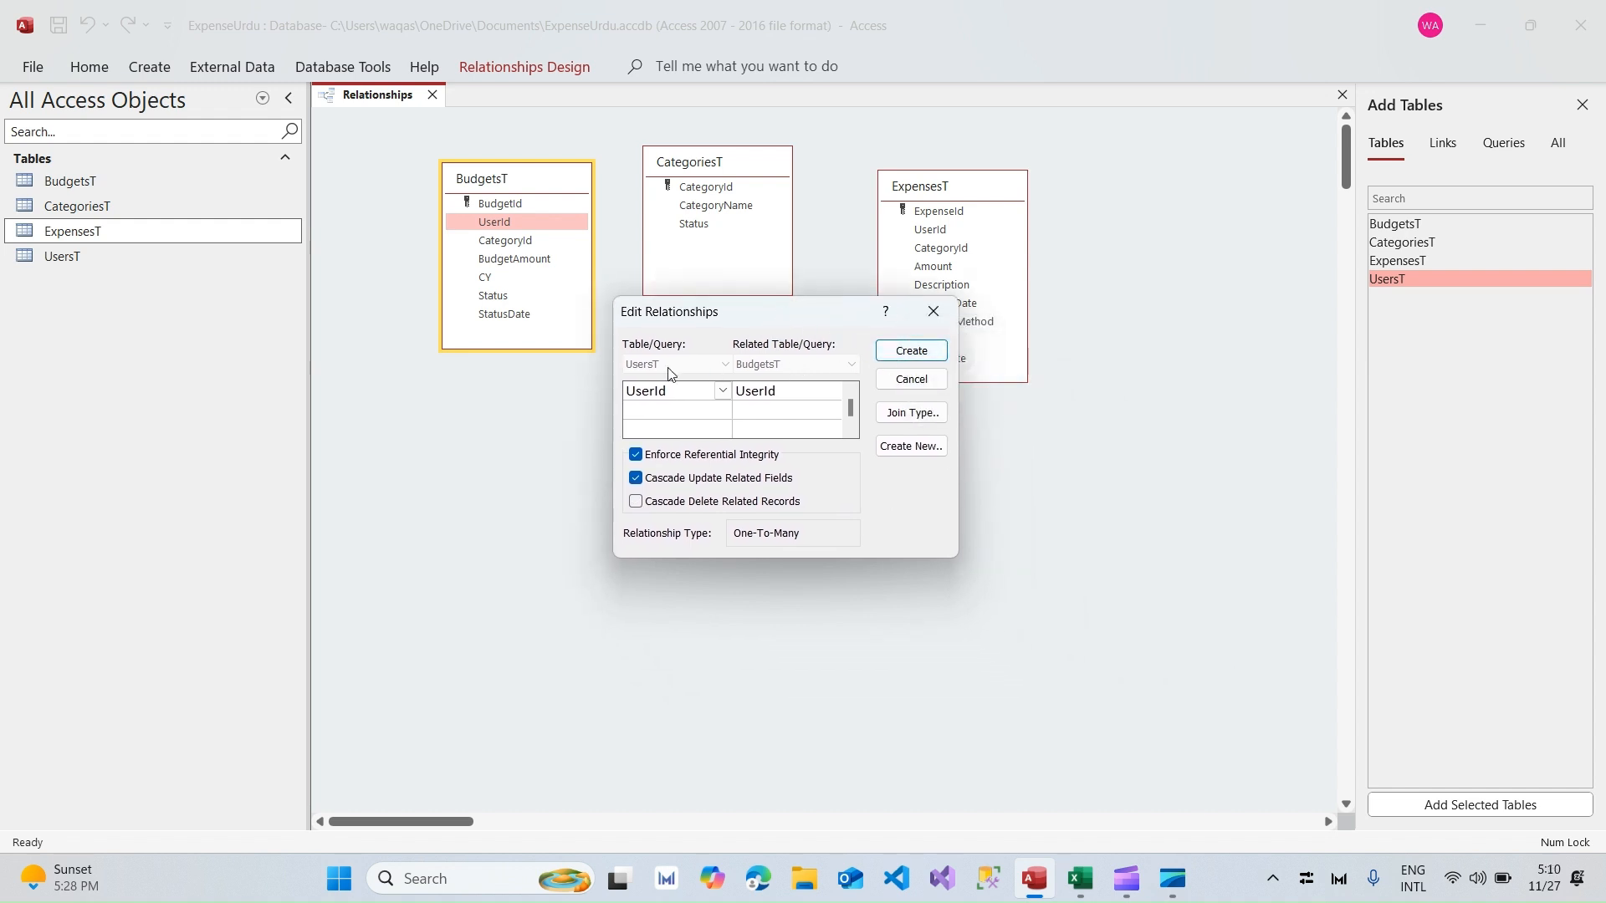
pyautogui.click(911, 350)
# Step: Relate CategoryId in BudgetsT to CategoryId in CategoriesT, enforcing referential integrity with cascade update of related fields
pyautogui.click(486, 245)
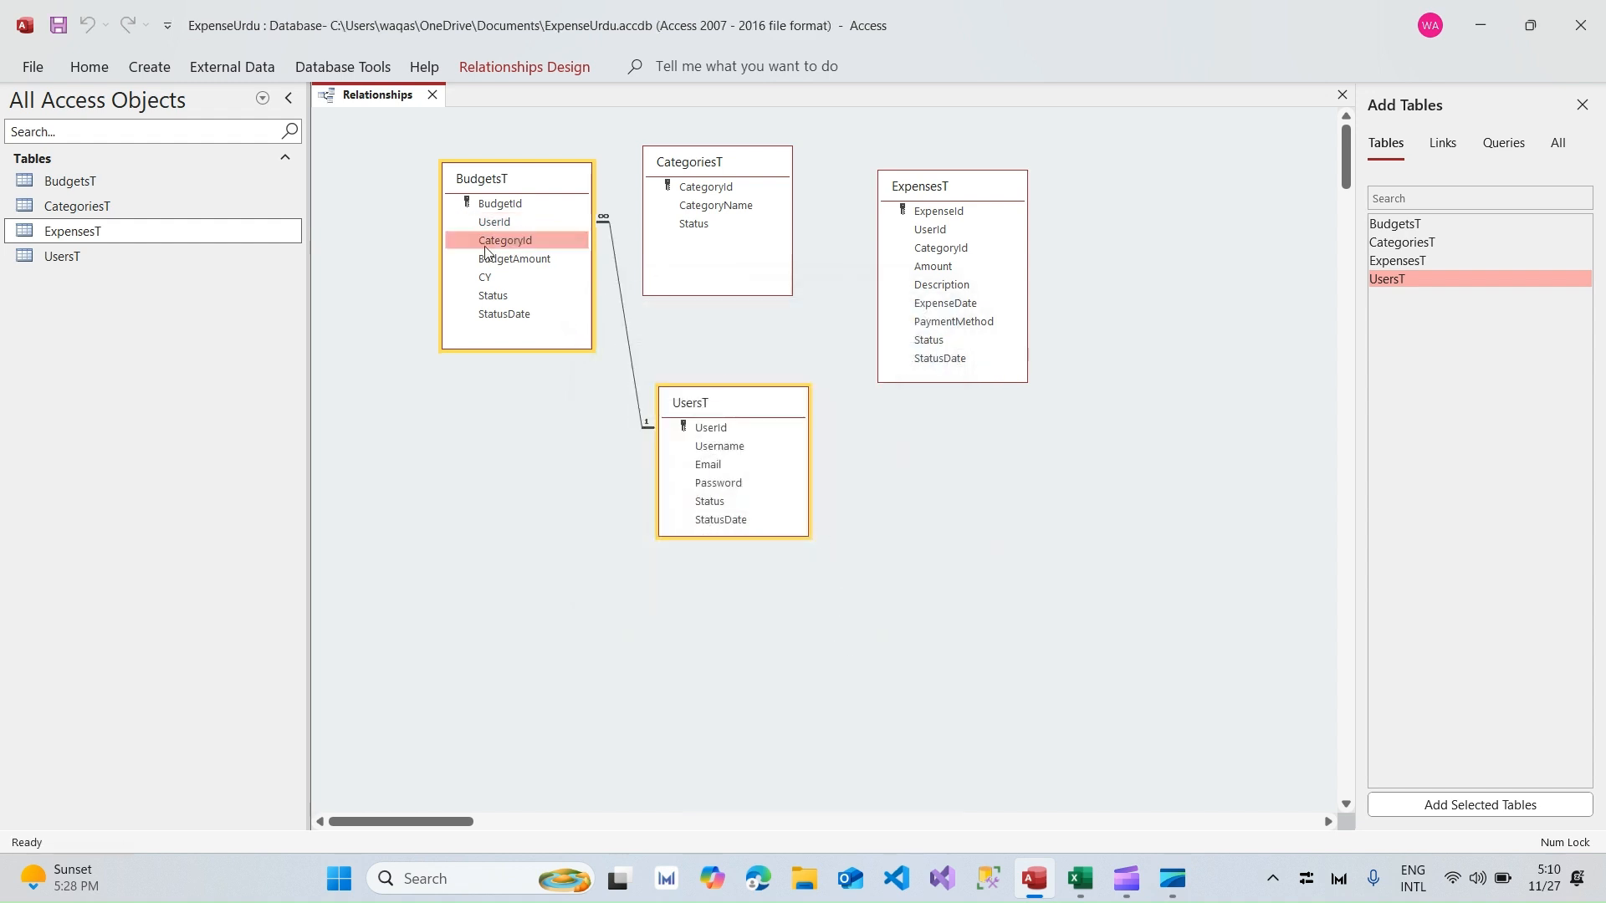
pyautogui.moveTo(488, 249); pyautogui.dragTo(707, 194)
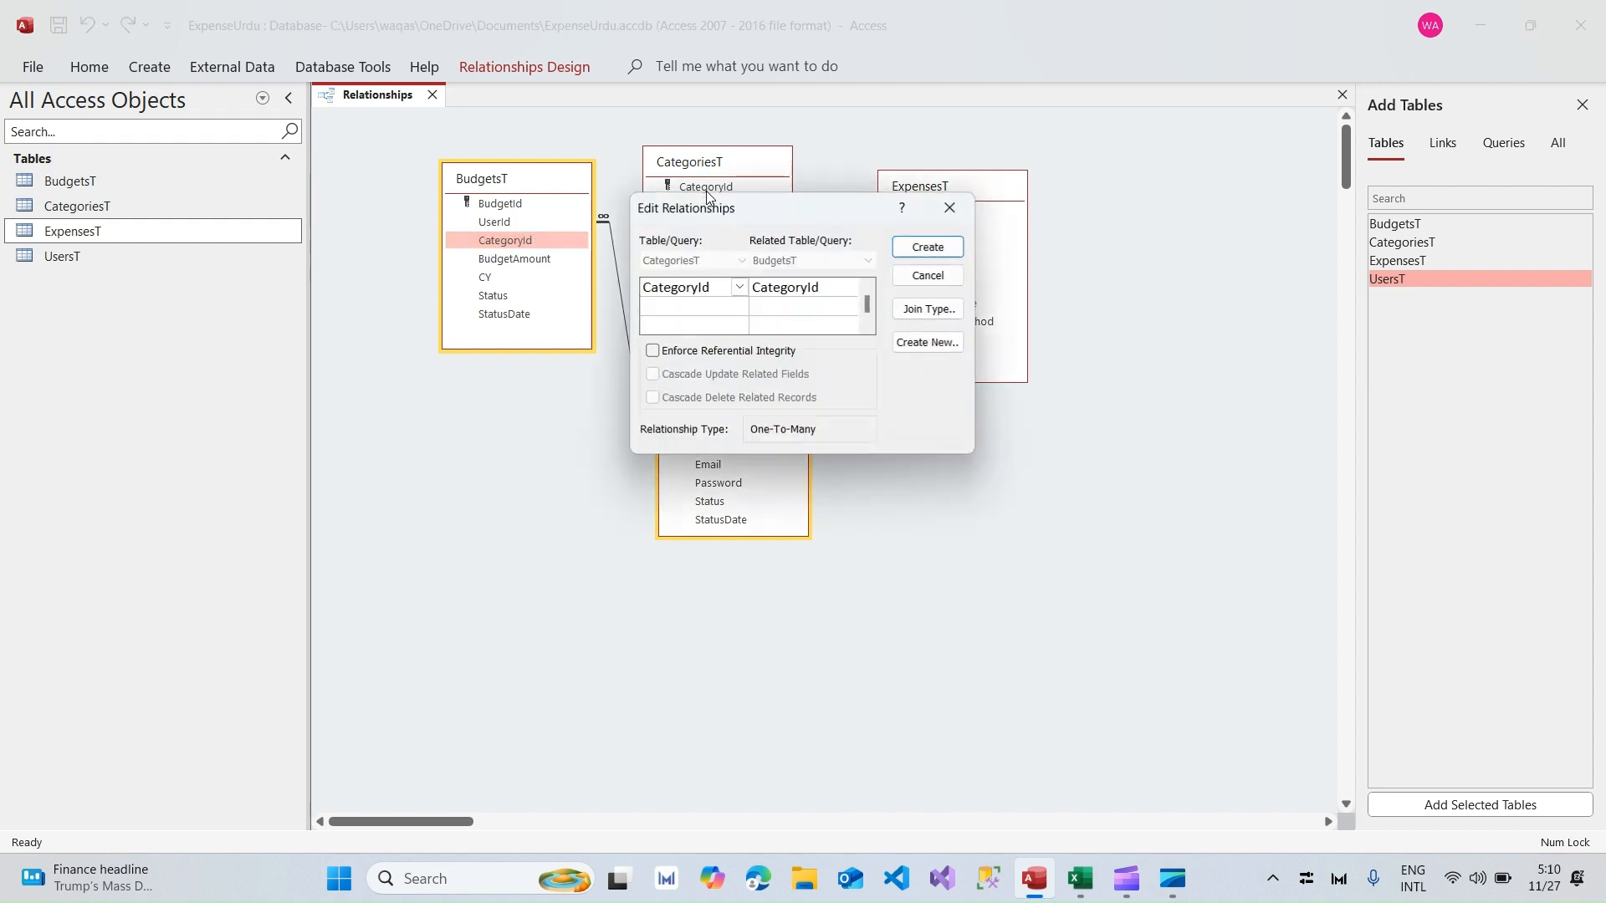
pyautogui.click(709, 351)
pyautogui.click(709, 374)
pyautogui.click(927, 249)
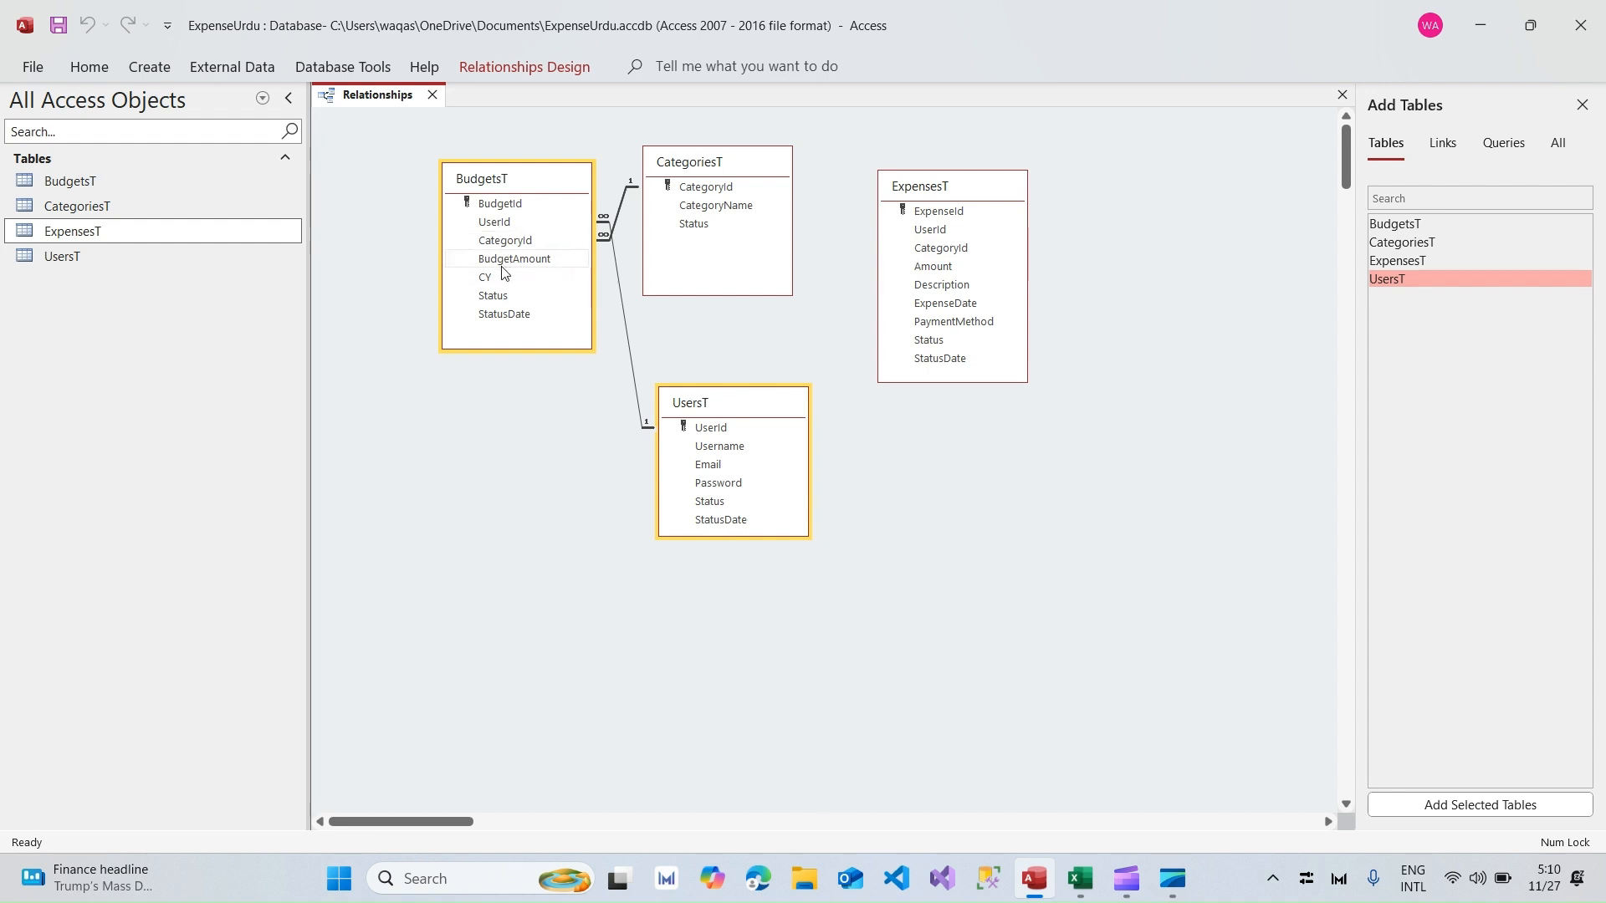
# Step: Rearrange the four table boxes, spacing BudgetsT, CategoriesT and UsersT apart so their relationship lines are clear
pyautogui.moveTo(732, 162); pyautogui.dragTo(736, 161)
pyautogui.moveTo(719, 412); pyautogui.dragTo(710, 392)
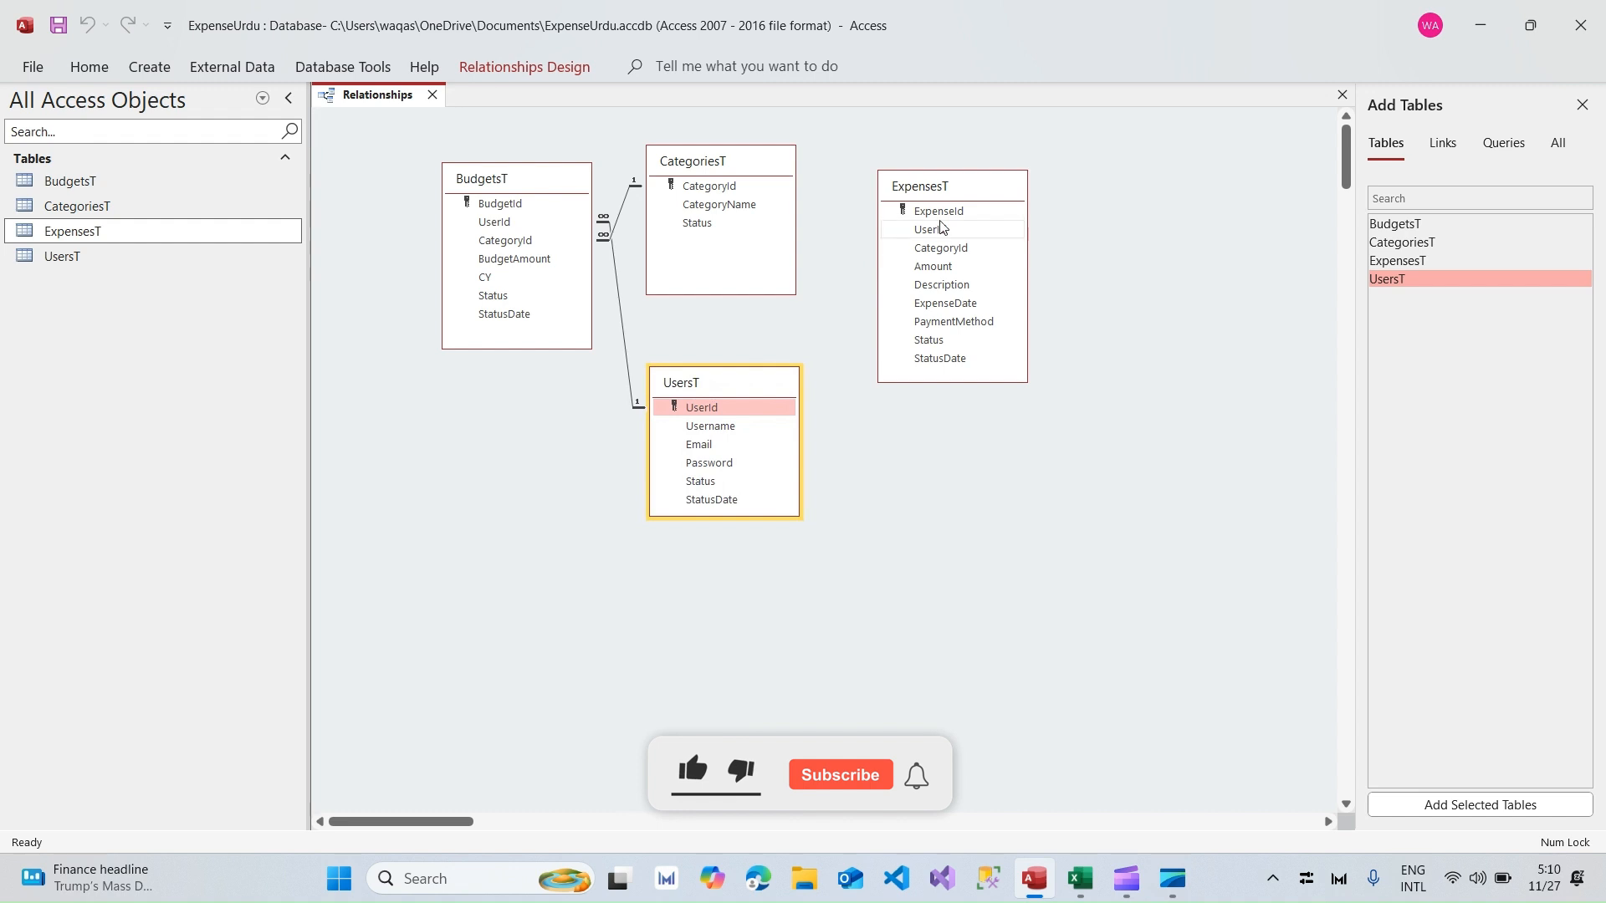
pyautogui.moveTo(943, 186); pyautogui.dragTo(921, 200)
pyautogui.moveTo(764, 164); pyautogui.dragTo(788, 155)
pyautogui.moveTo(567, 179); pyautogui.dragTo(550, 218)
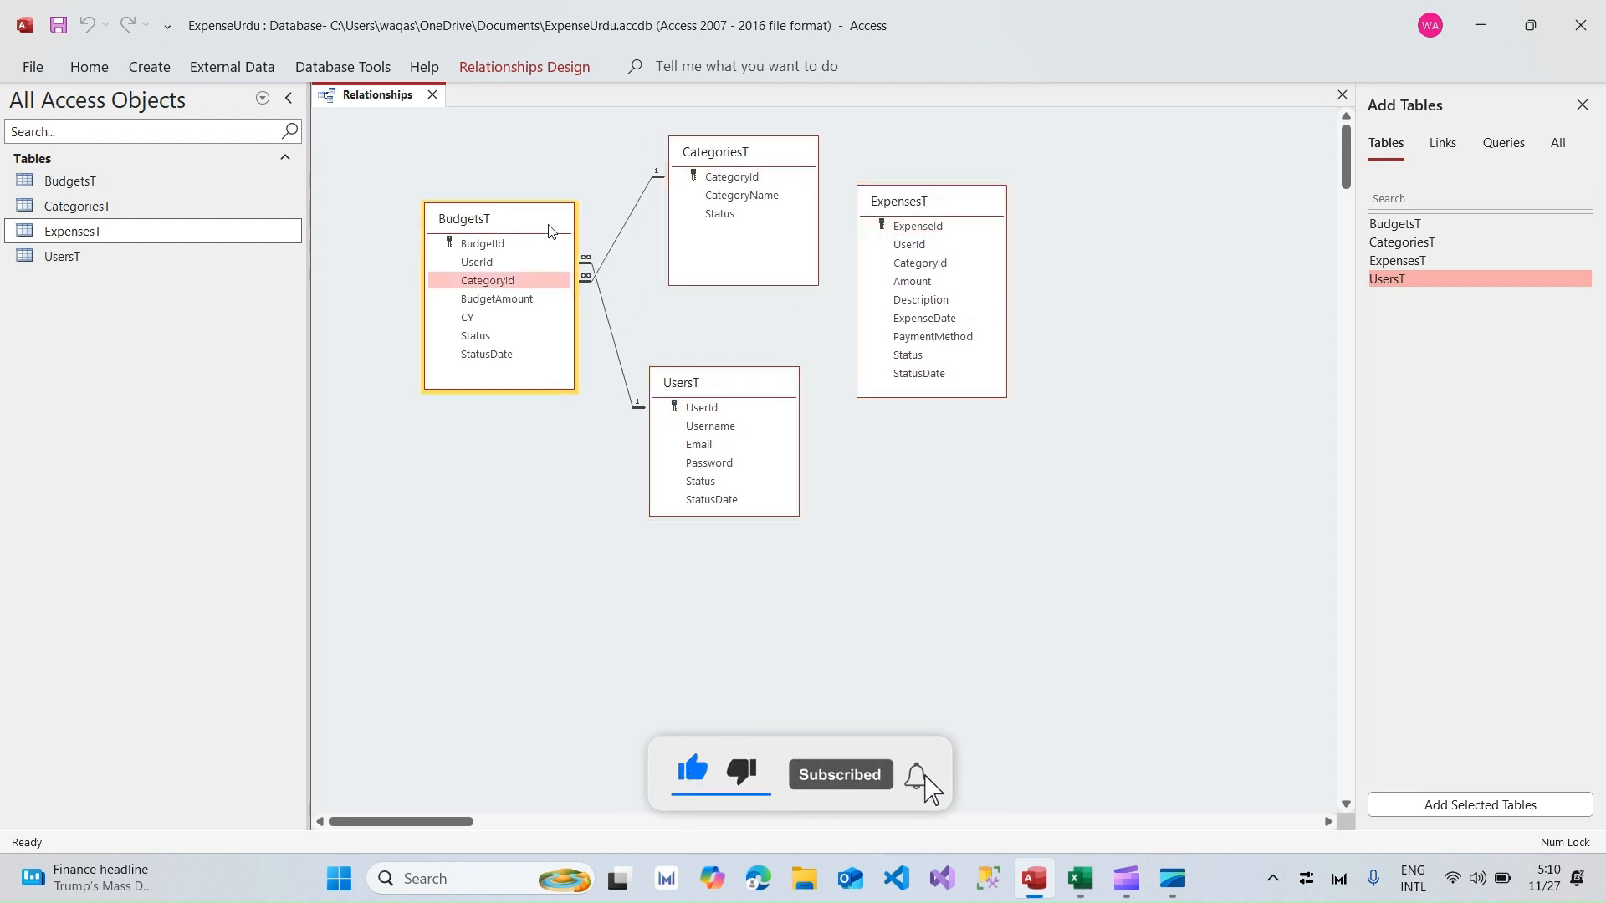
# Step: Relate UserId in ExpensesT to UserId in UsersT, enforcing referential integrity with cascade update of related fields
pyautogui.click(914, 246)
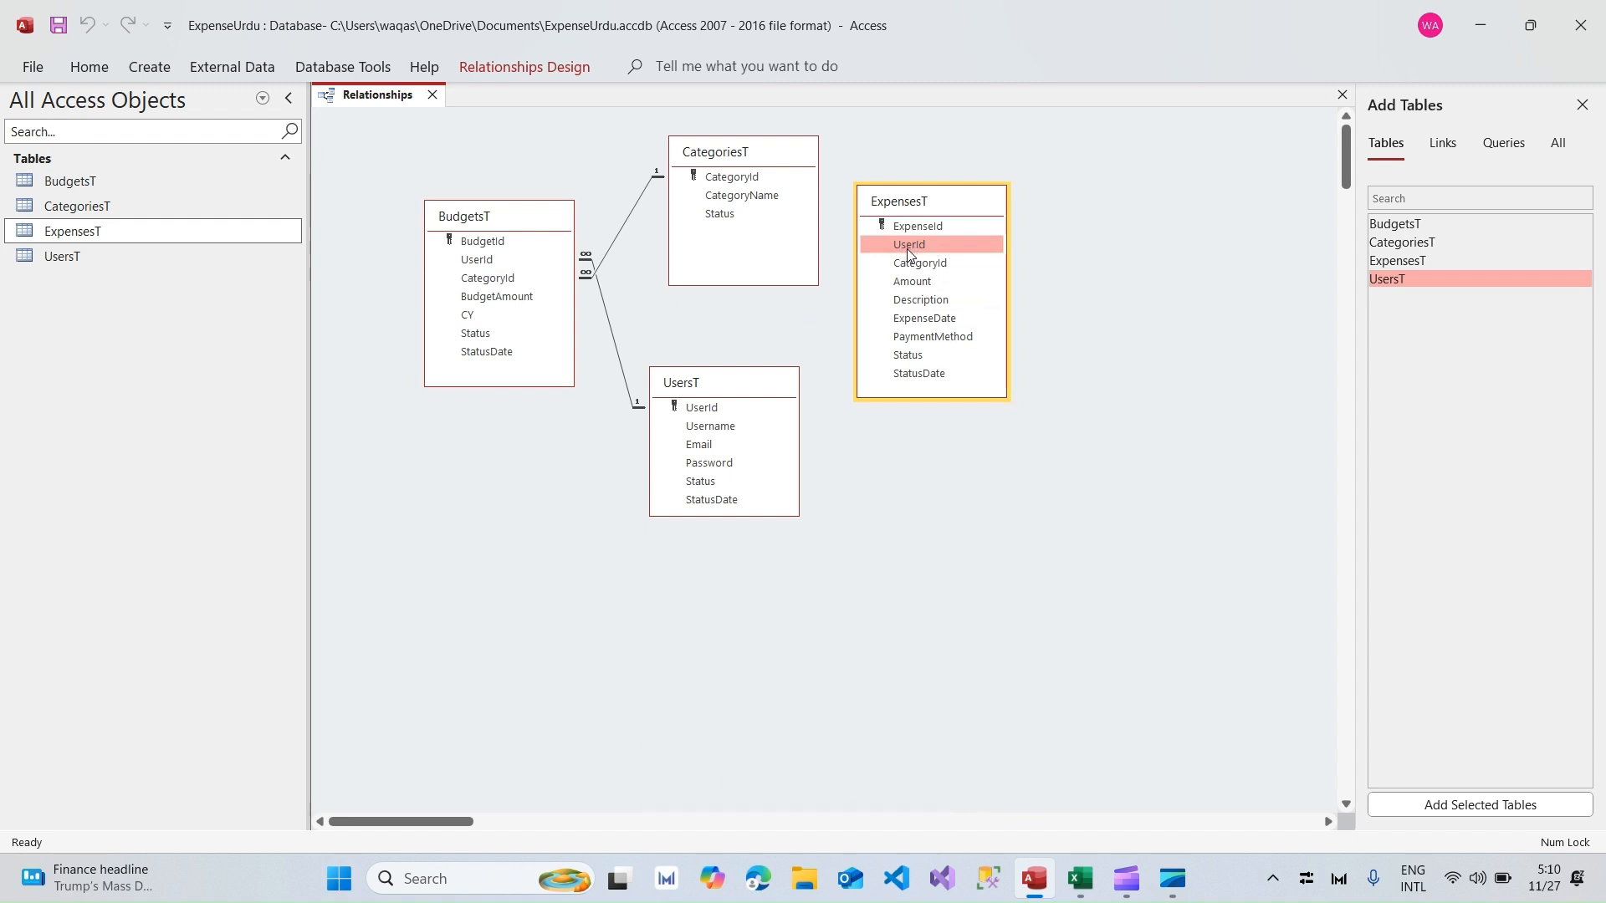
pyautogui.moveTo(902, 251); pyautogui.dragTo(704, 410)
pyautogui.click(703, 352)
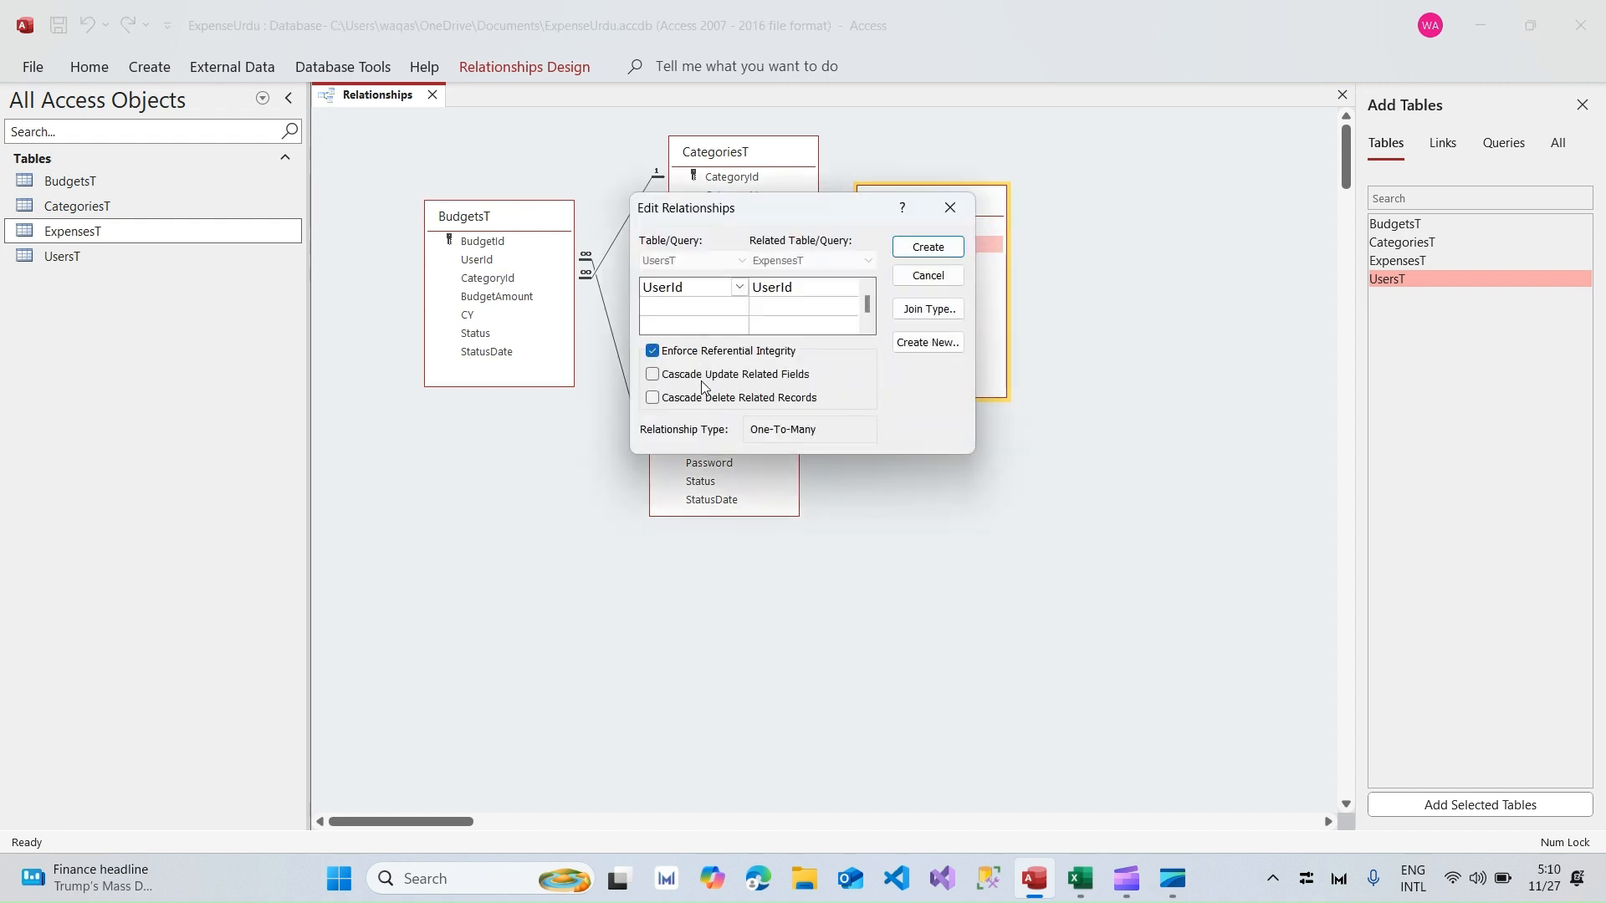
pyautogui.click(703, 375)
pyautogui.click(924, 247)
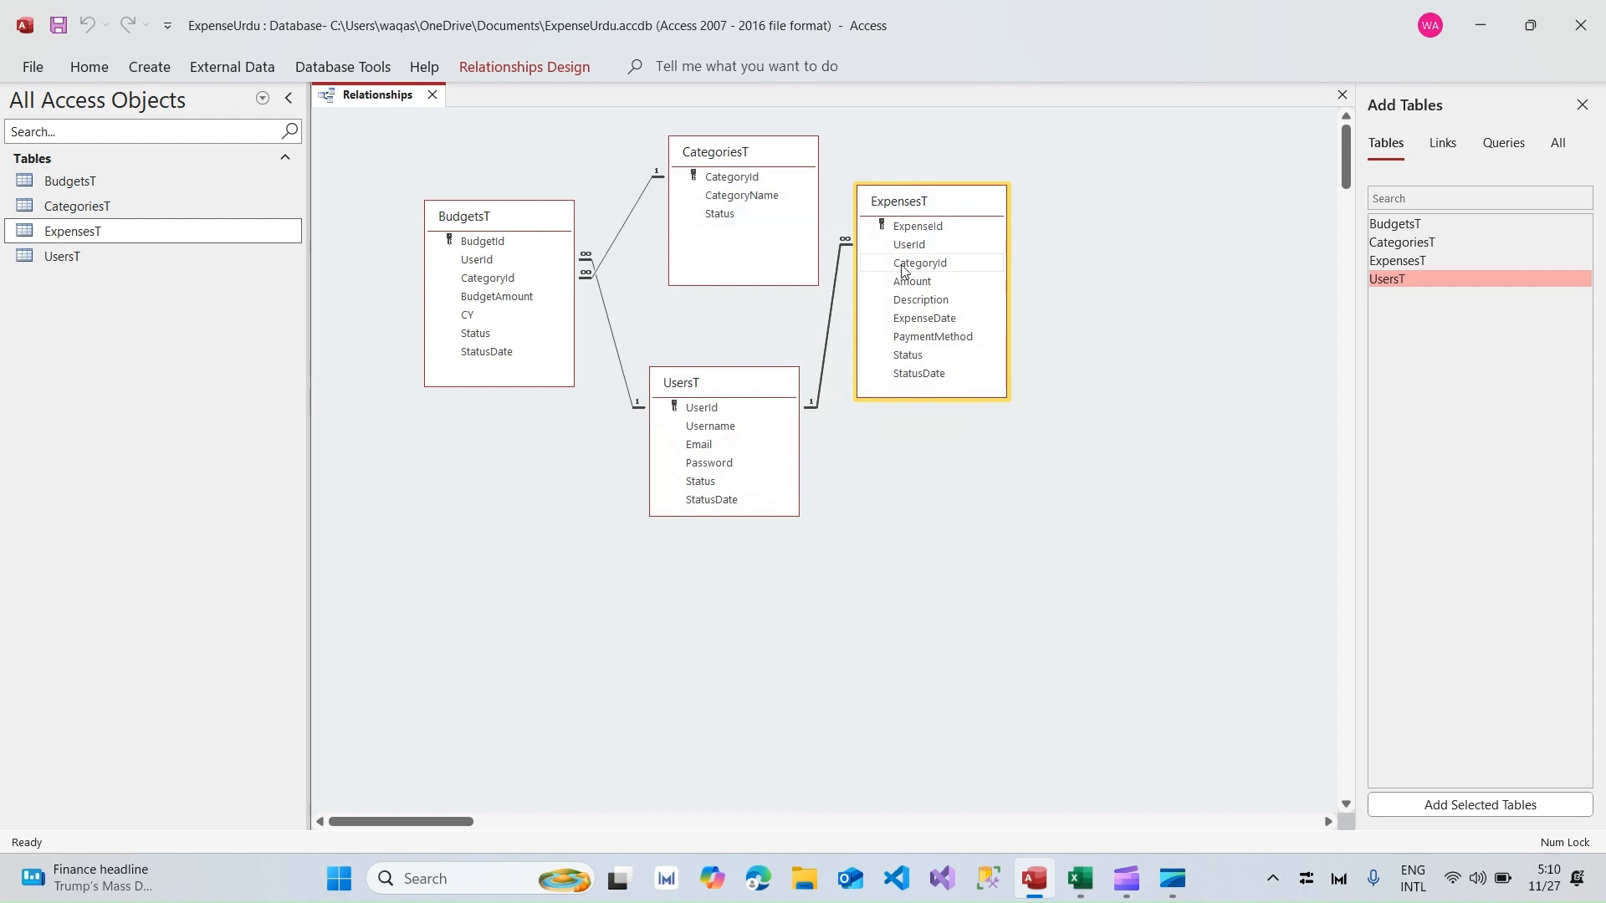
# Step: Relate CategoryId in ExpensesT to CategoryId in CategoriesT, enforcing referential integrity with cascade update of related fields
pyautogui.click(912, 266)
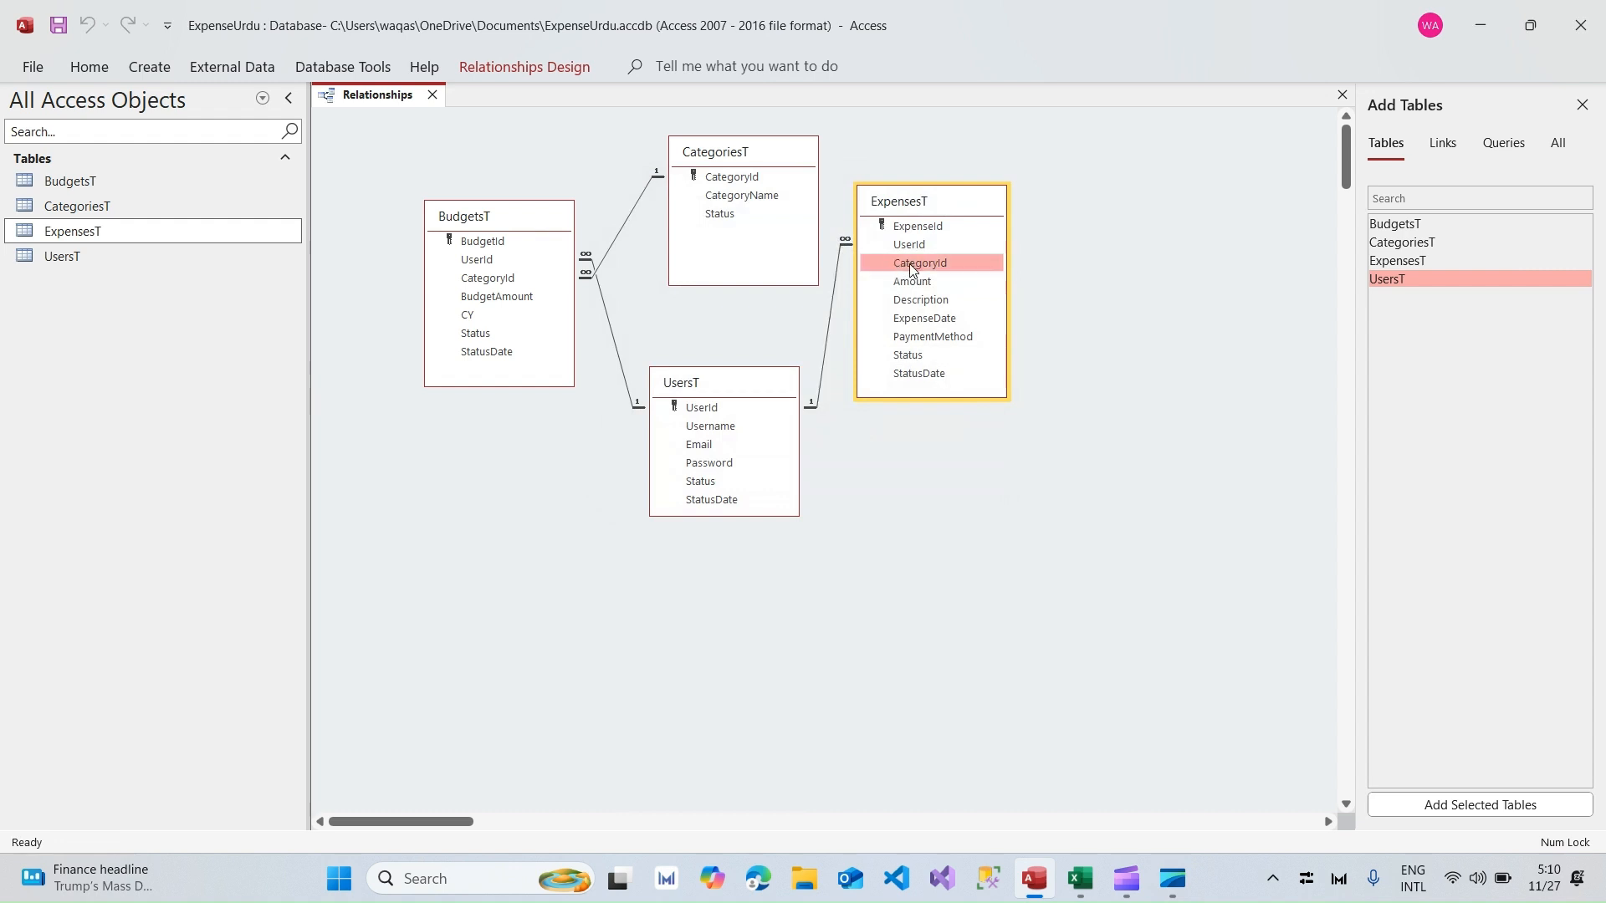
pyautogui.moveTo(914, 268); pyautogui.dragTo(750, 179)
pyautogui.click(711, 351)
pyautogui.click(716, 375)
pyautogui.click(929, 247)
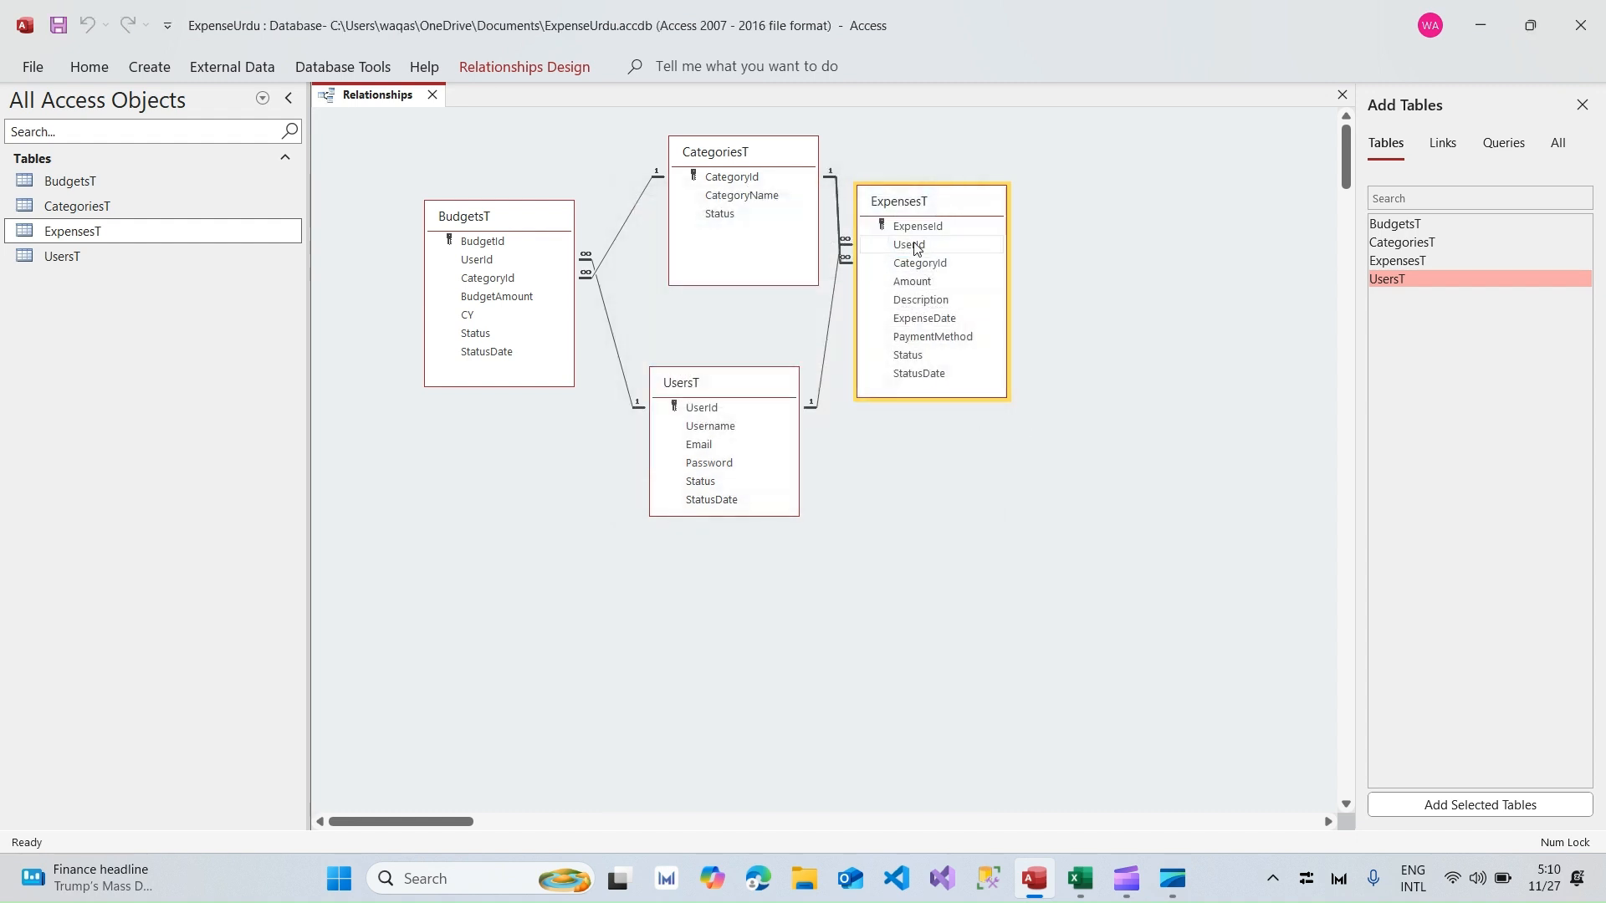
pyautogui.click(924, 266)
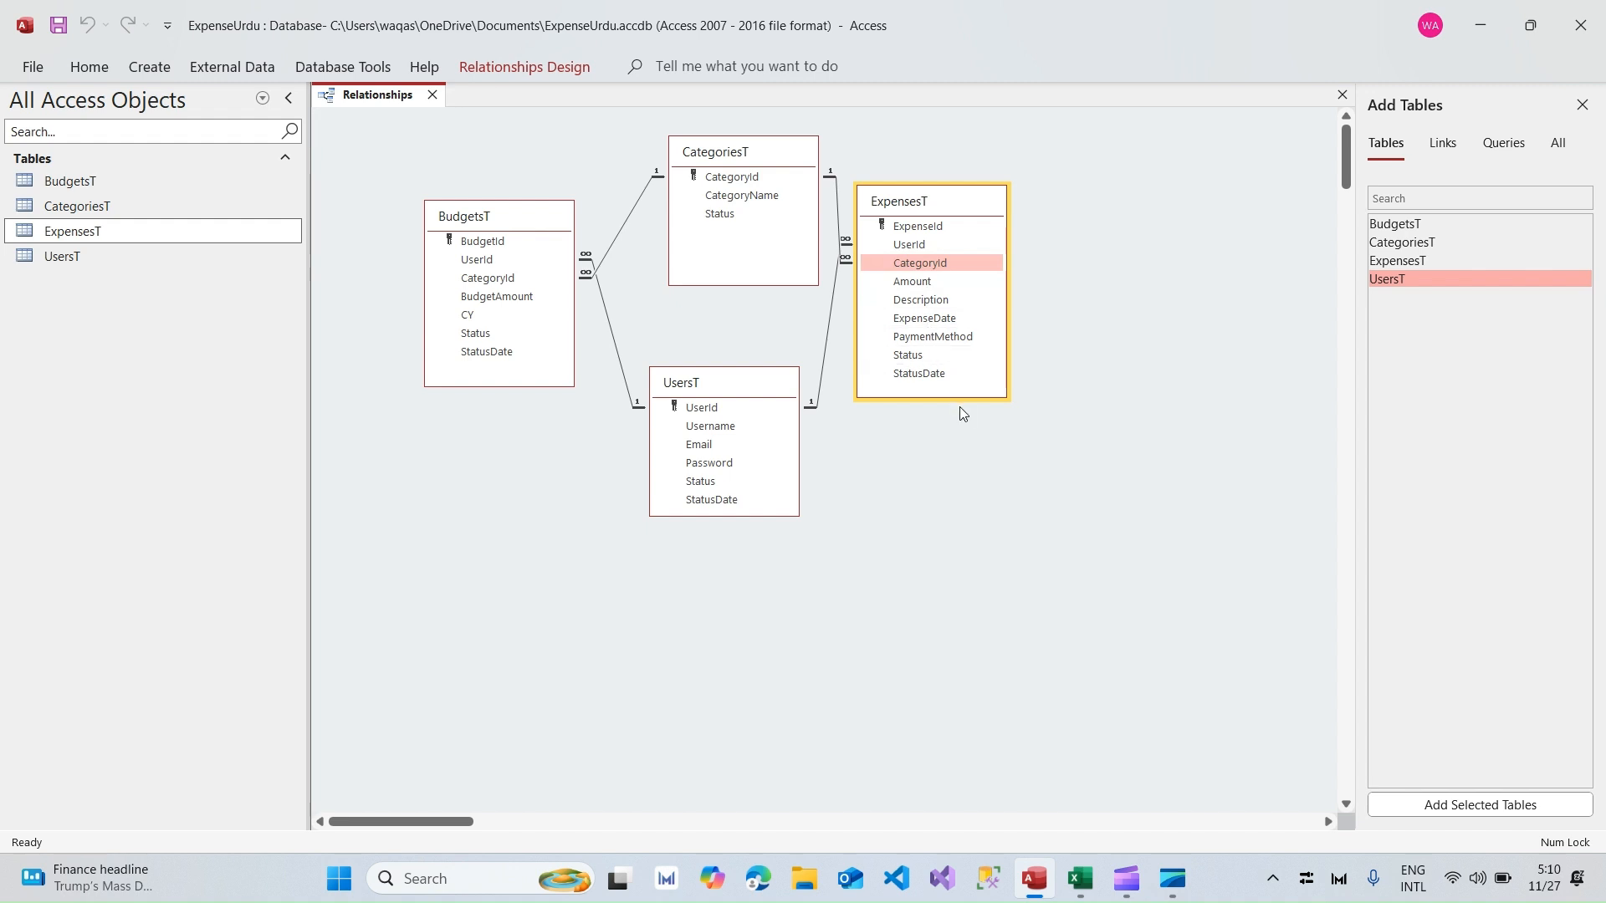
# Step: Arrange the diagram symmetrically, with BudgetsT and ExpensesT on either side of CategoriesT above UsersT
pyautogui.moveTo(927, 210); pyautogui.dragTo(1028, 261)
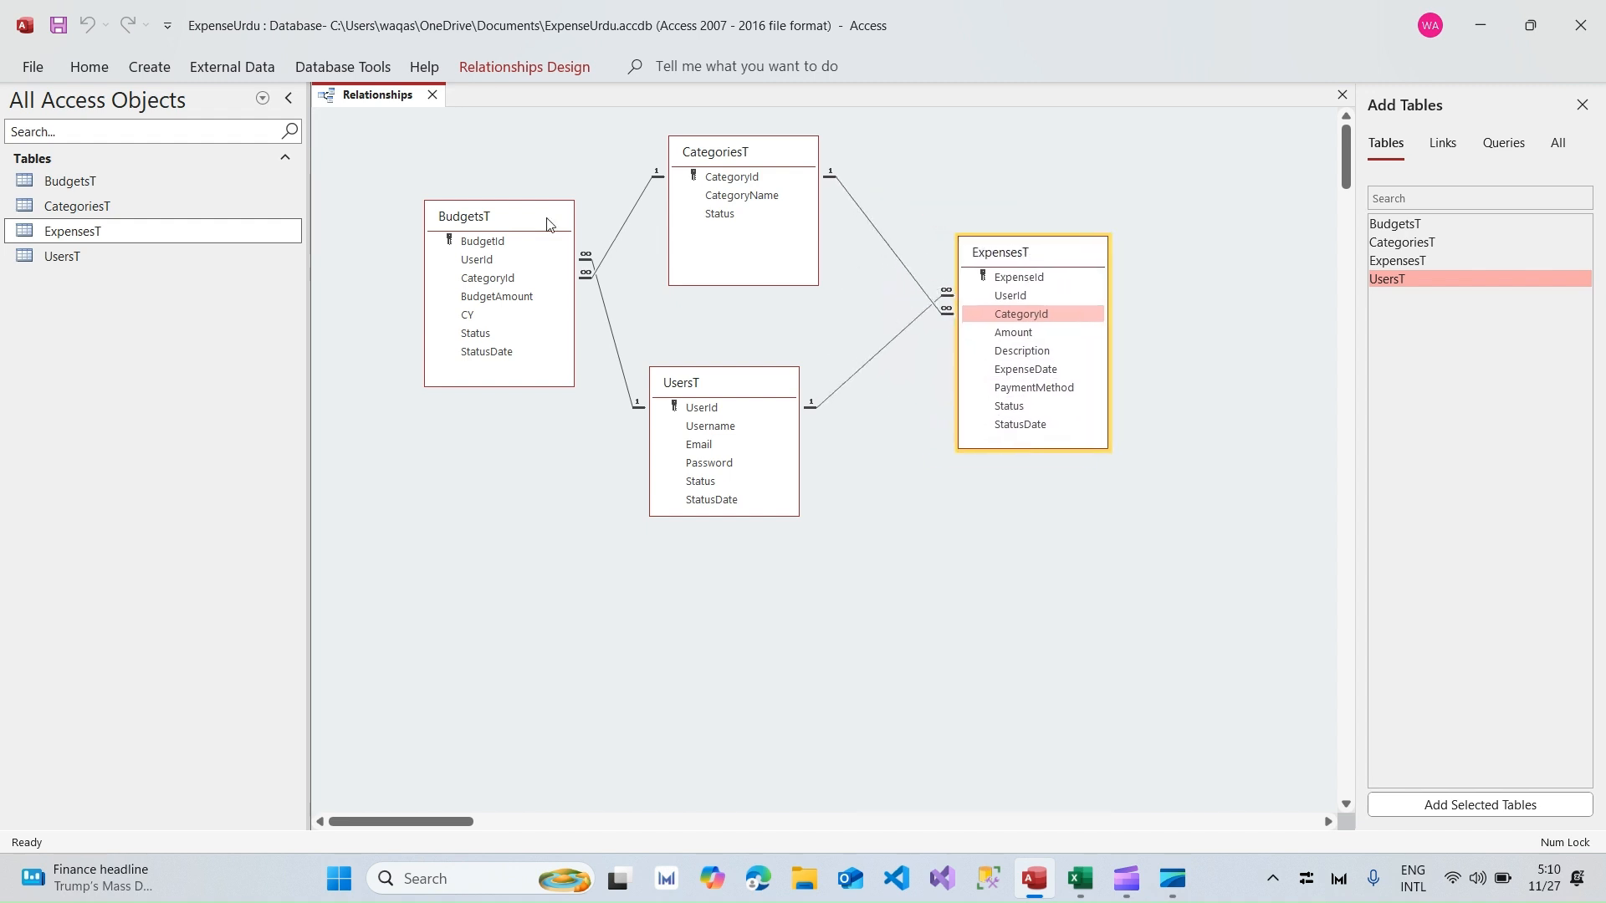
pyautogui.moveTo(545, 222)
pyautogui.mouseDown()
pyautogui.moveTo(532, 251)
pyautogui.moveTo(525, 239)
pyautogui.mouseUp()
pyautogui.moveTo(739, 381); pyautogui.dragTo(766, 381)
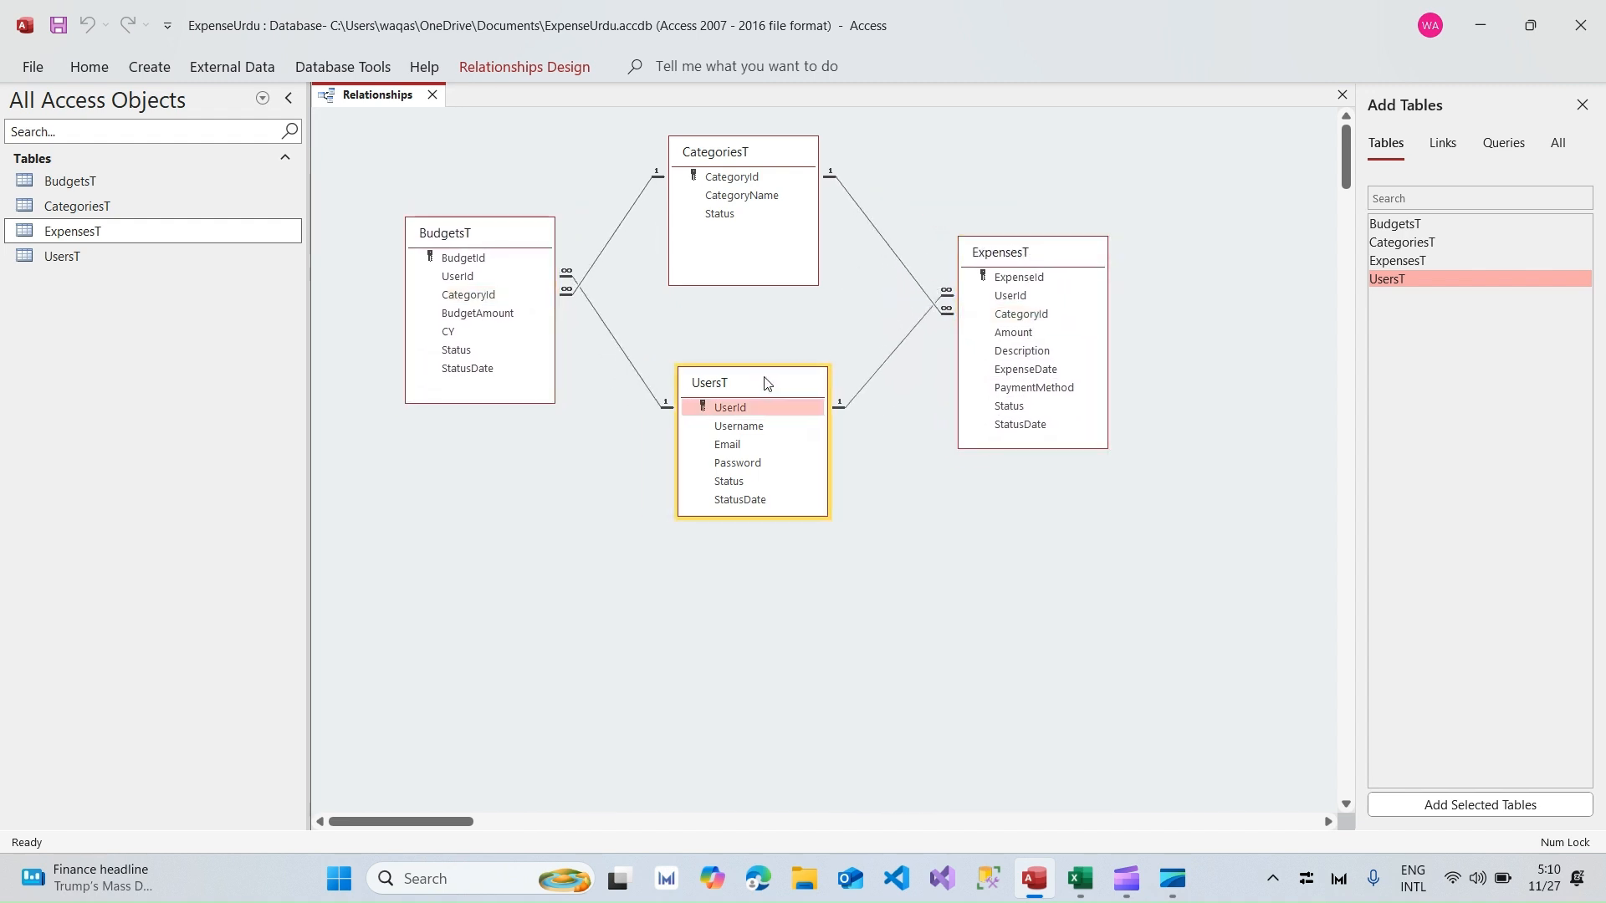
pyautogui.moveTo(780, 164); pyautogui.dragTo(780, 173)
pyautogui.moveTo(1045, 255); pyautogui.dragTo(1016, 250)
pyautogui.moveTo(539, 247); pyautogui.dragTo(557, 246)
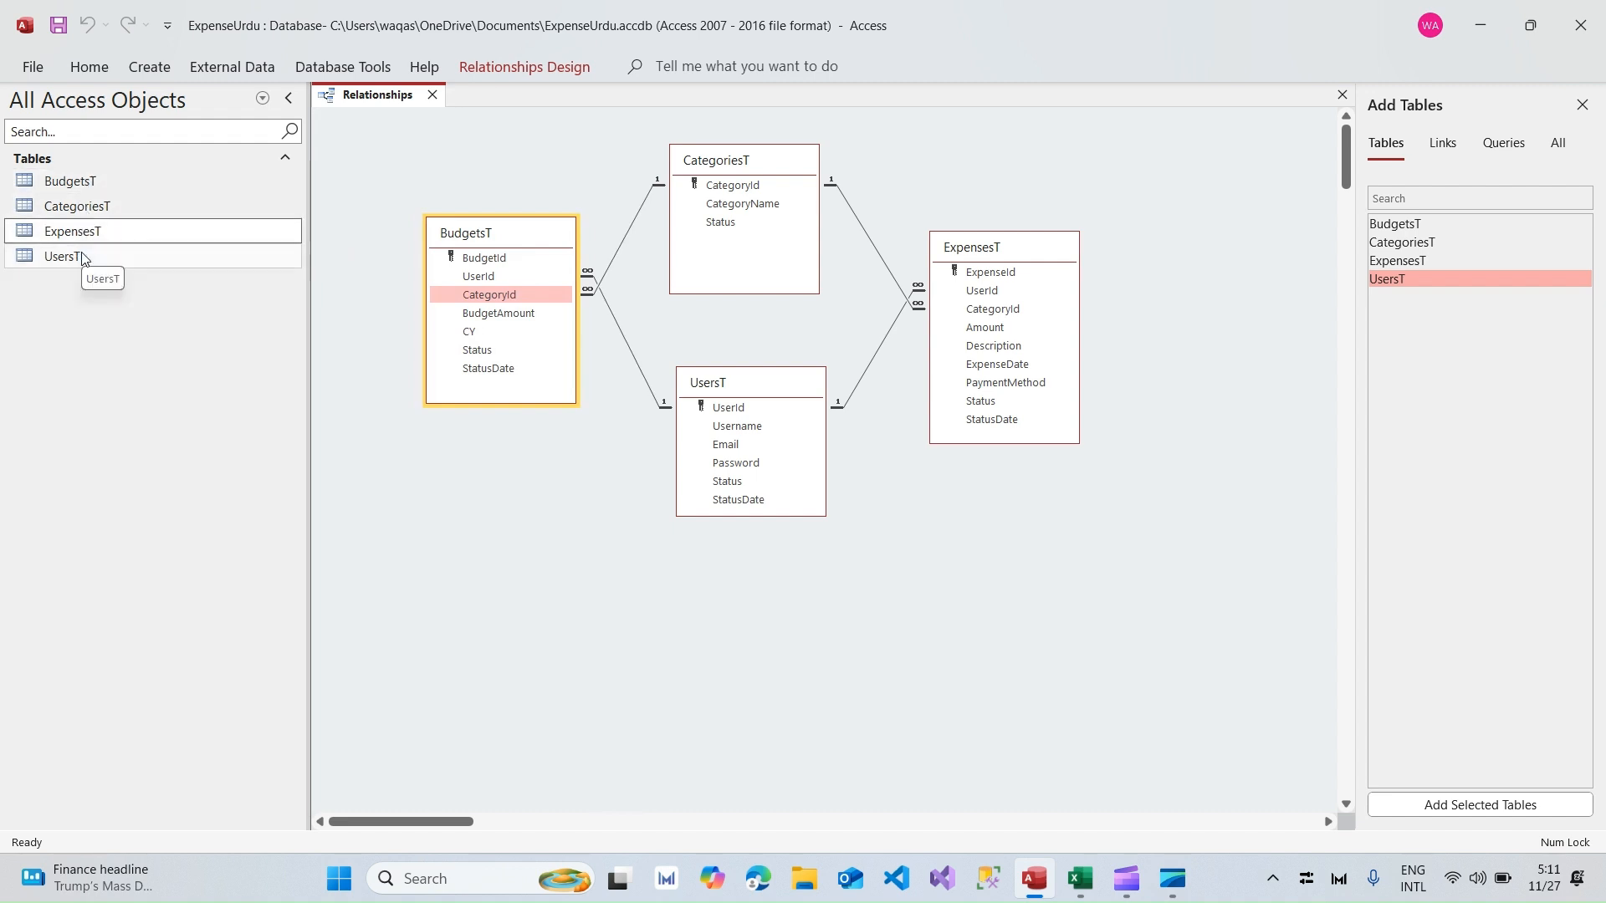
pyautogui.click(161, 242)
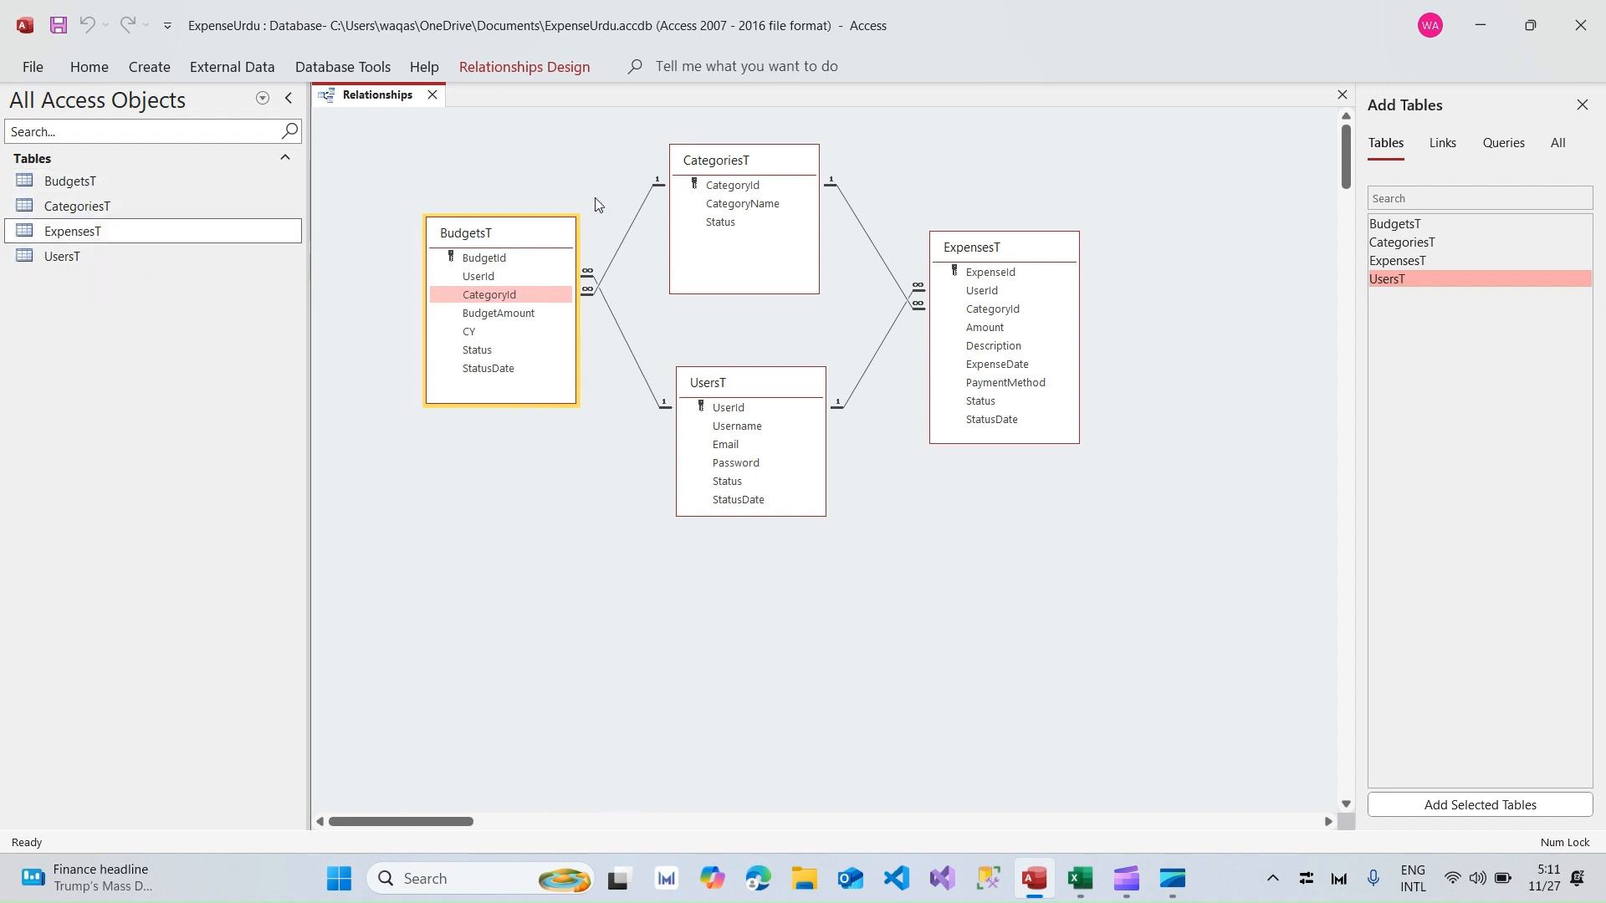